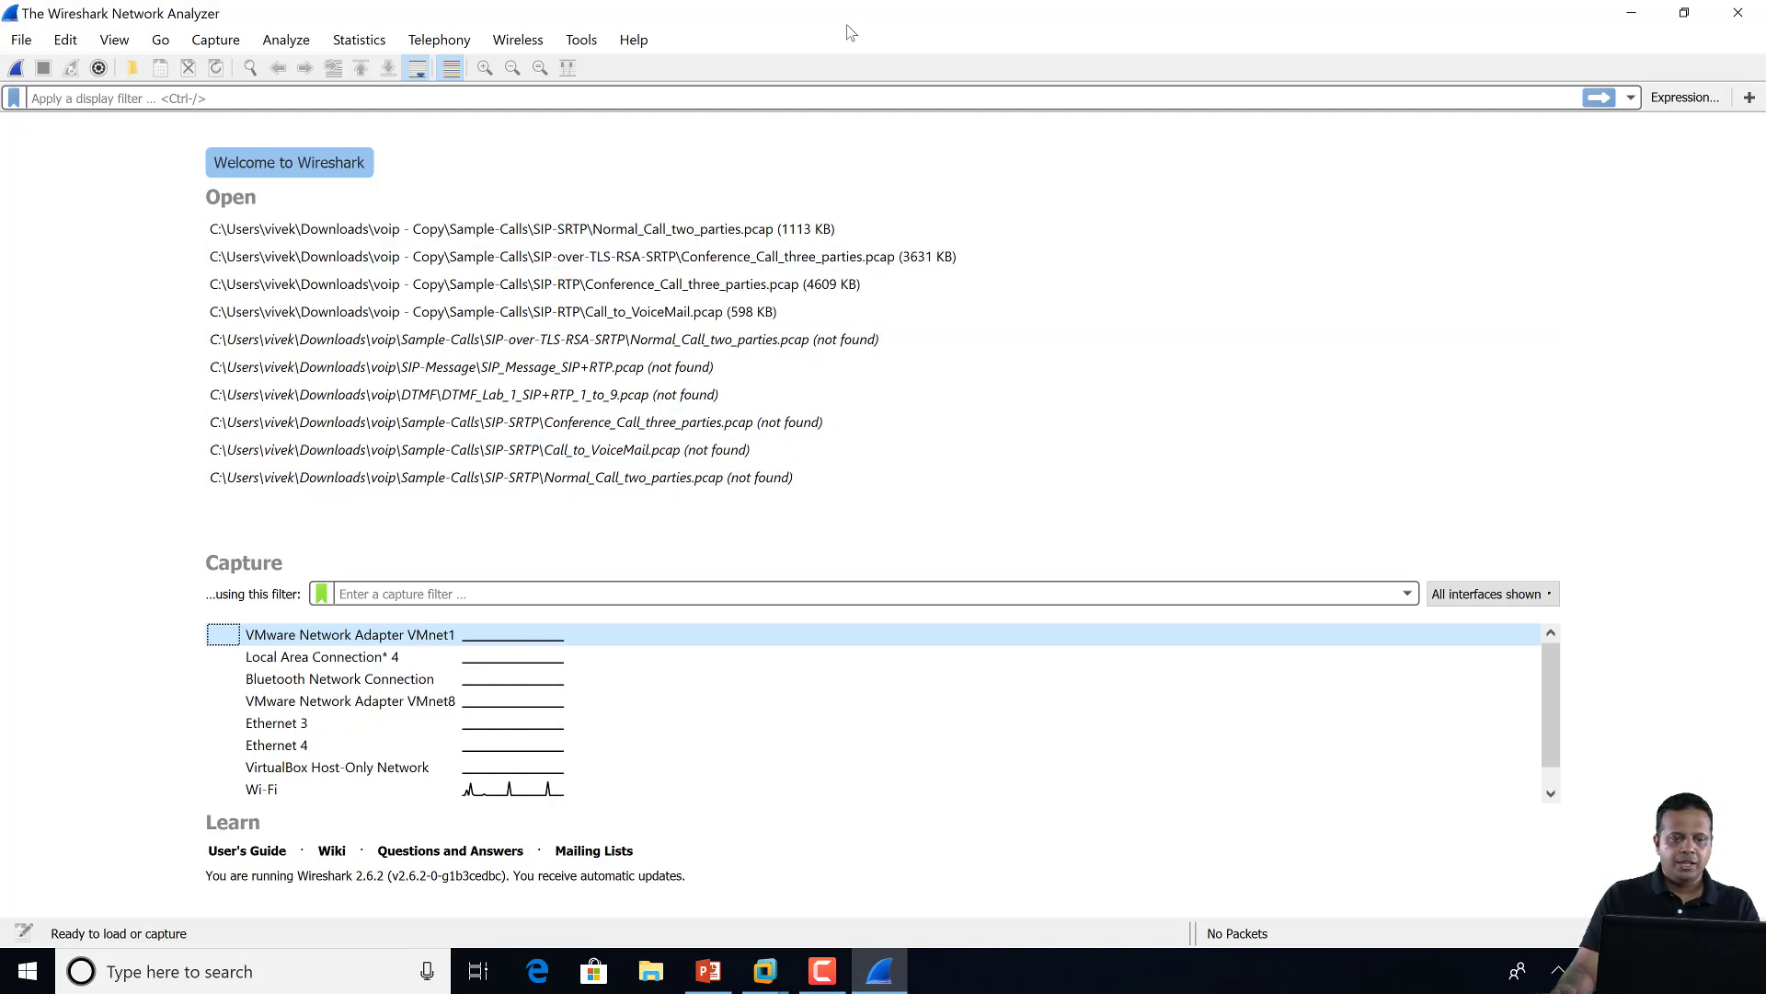
Open About Wireshark and view its Folders tab listing the Lua plugin paths
click(634, 39)
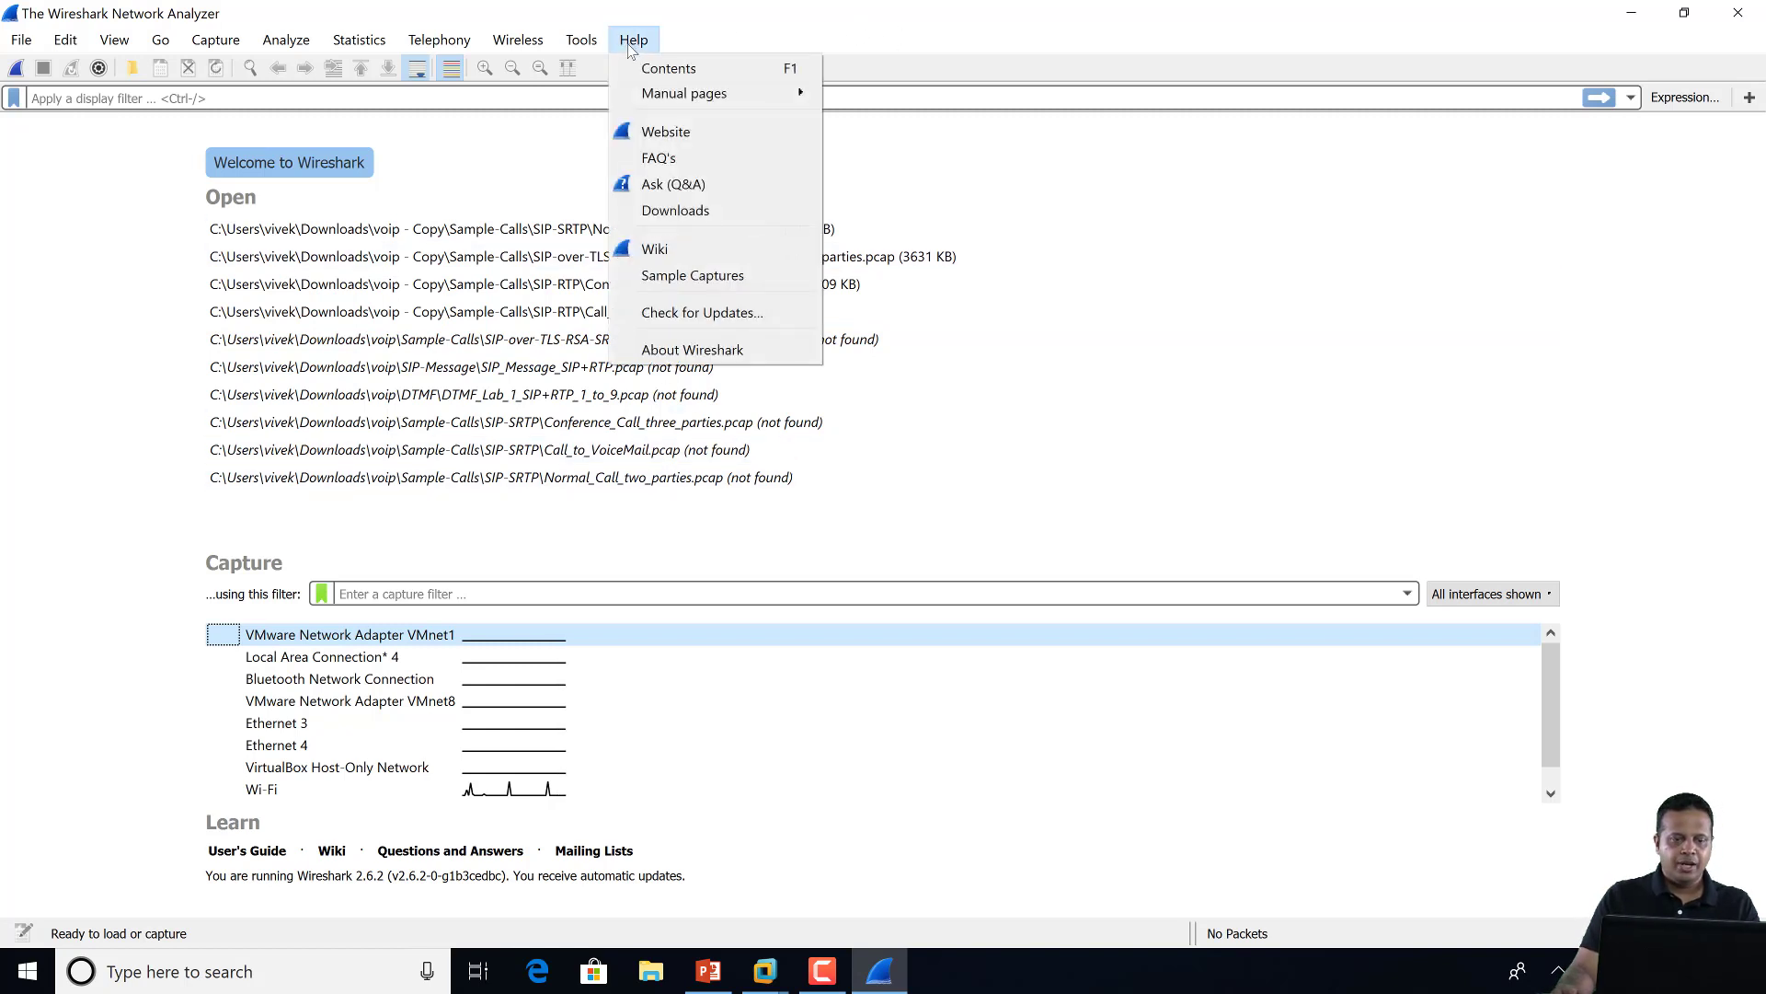
click(692, 350)
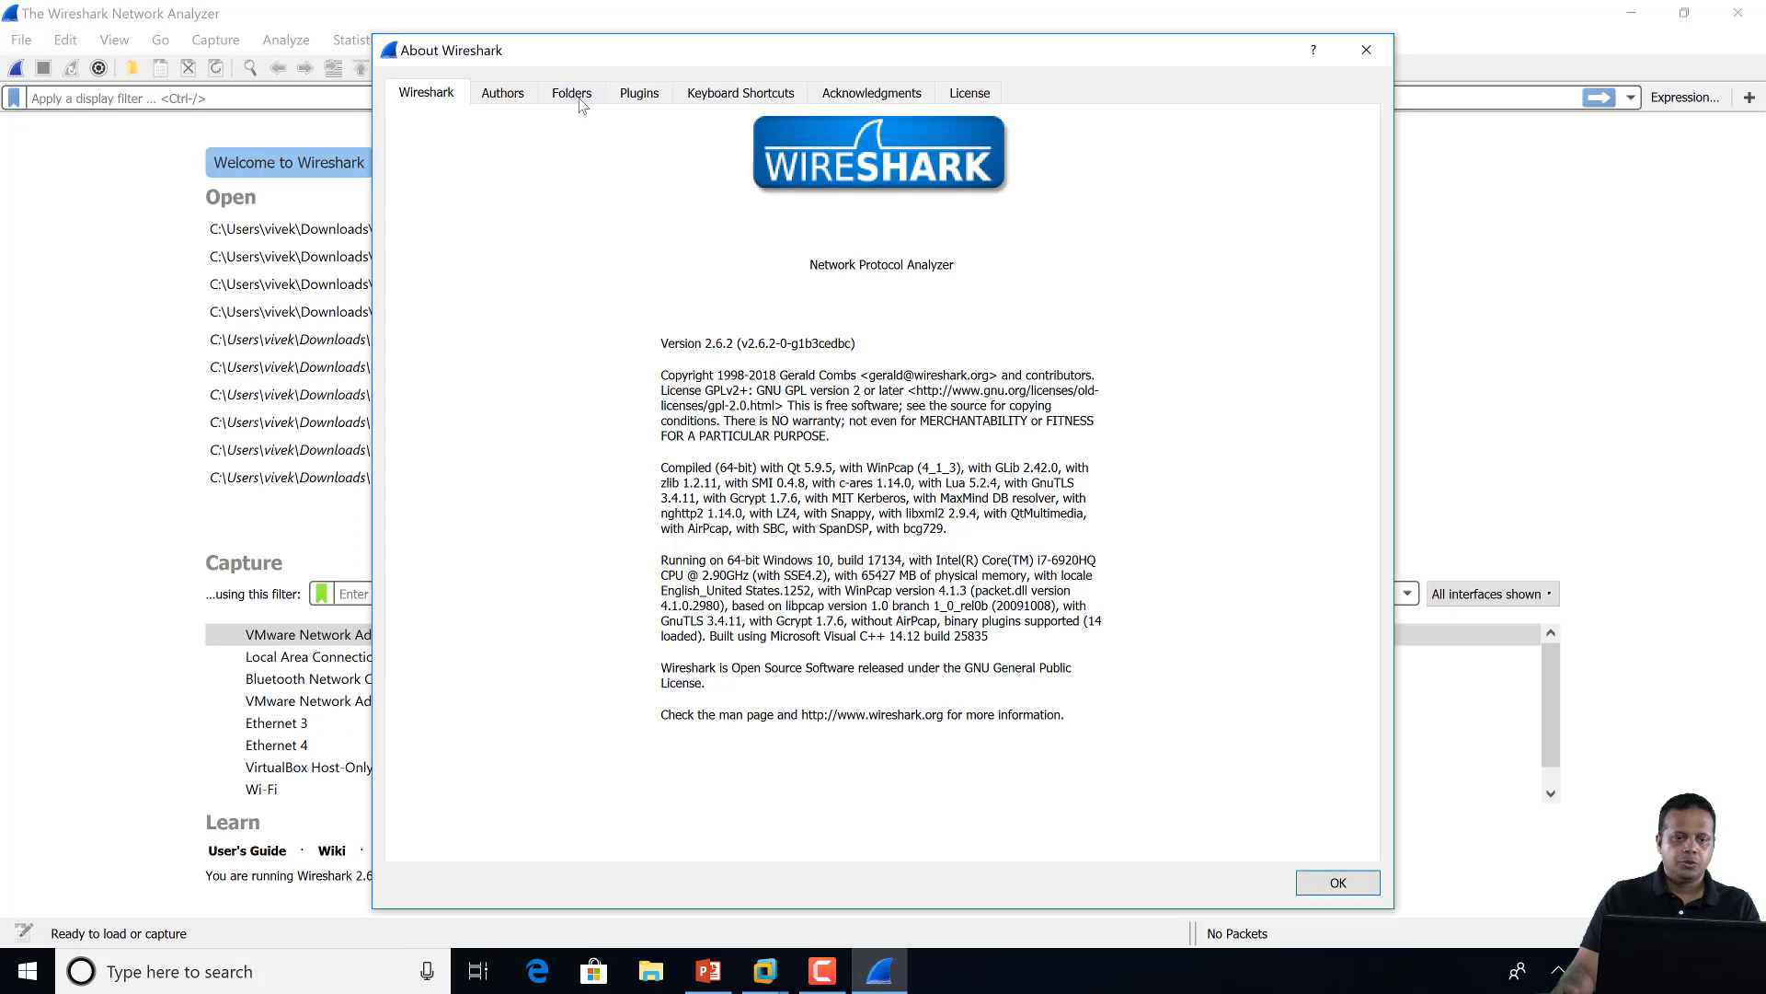
click(563, 94)
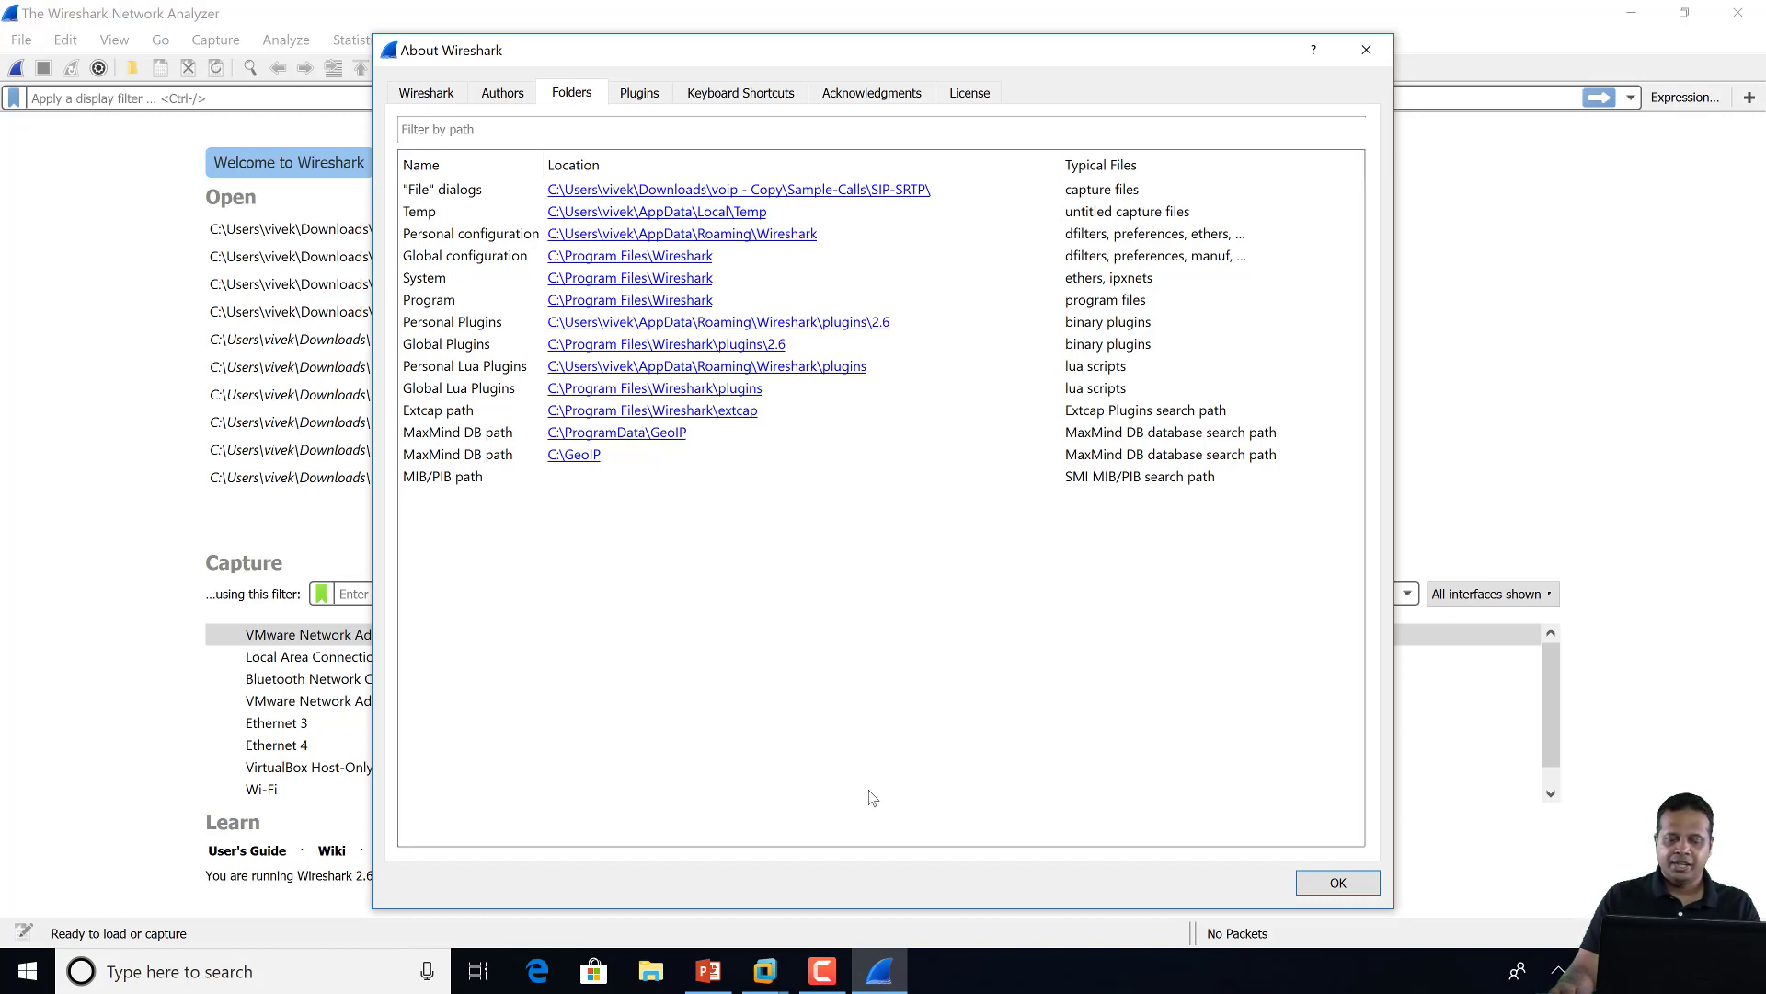
Open the SRTP Decryption folder in File Explorer
click(819, 979)
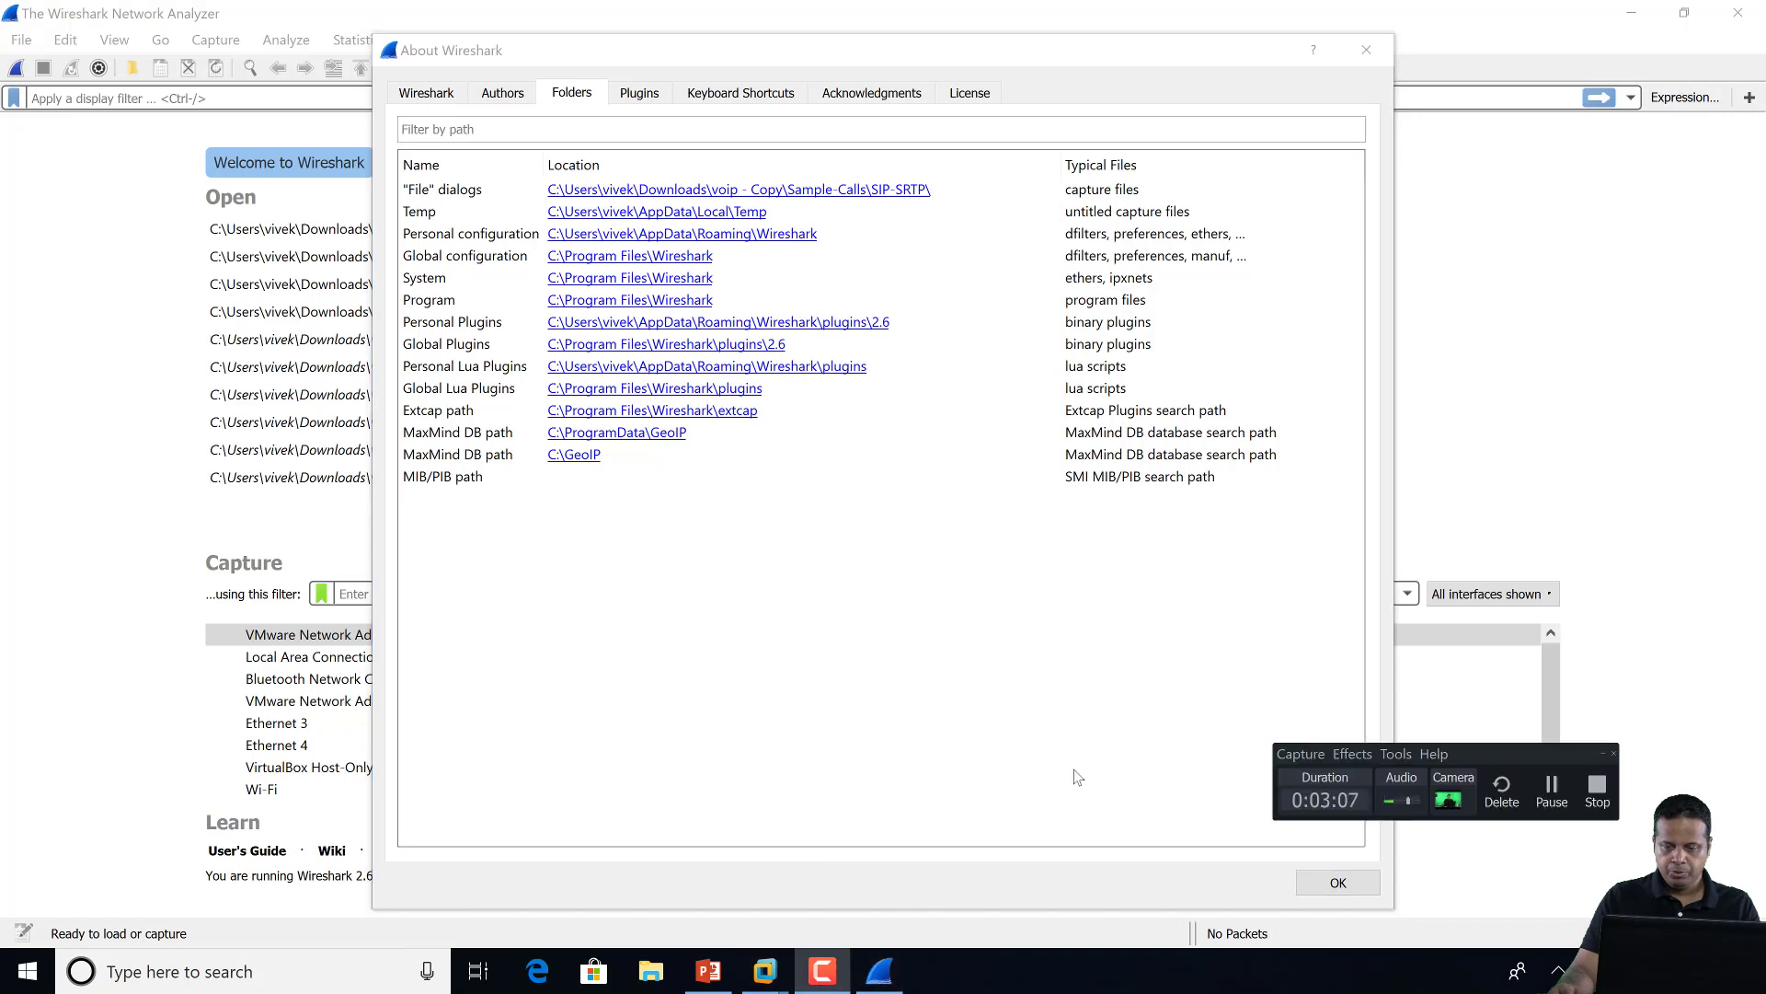
click(1553, 790)
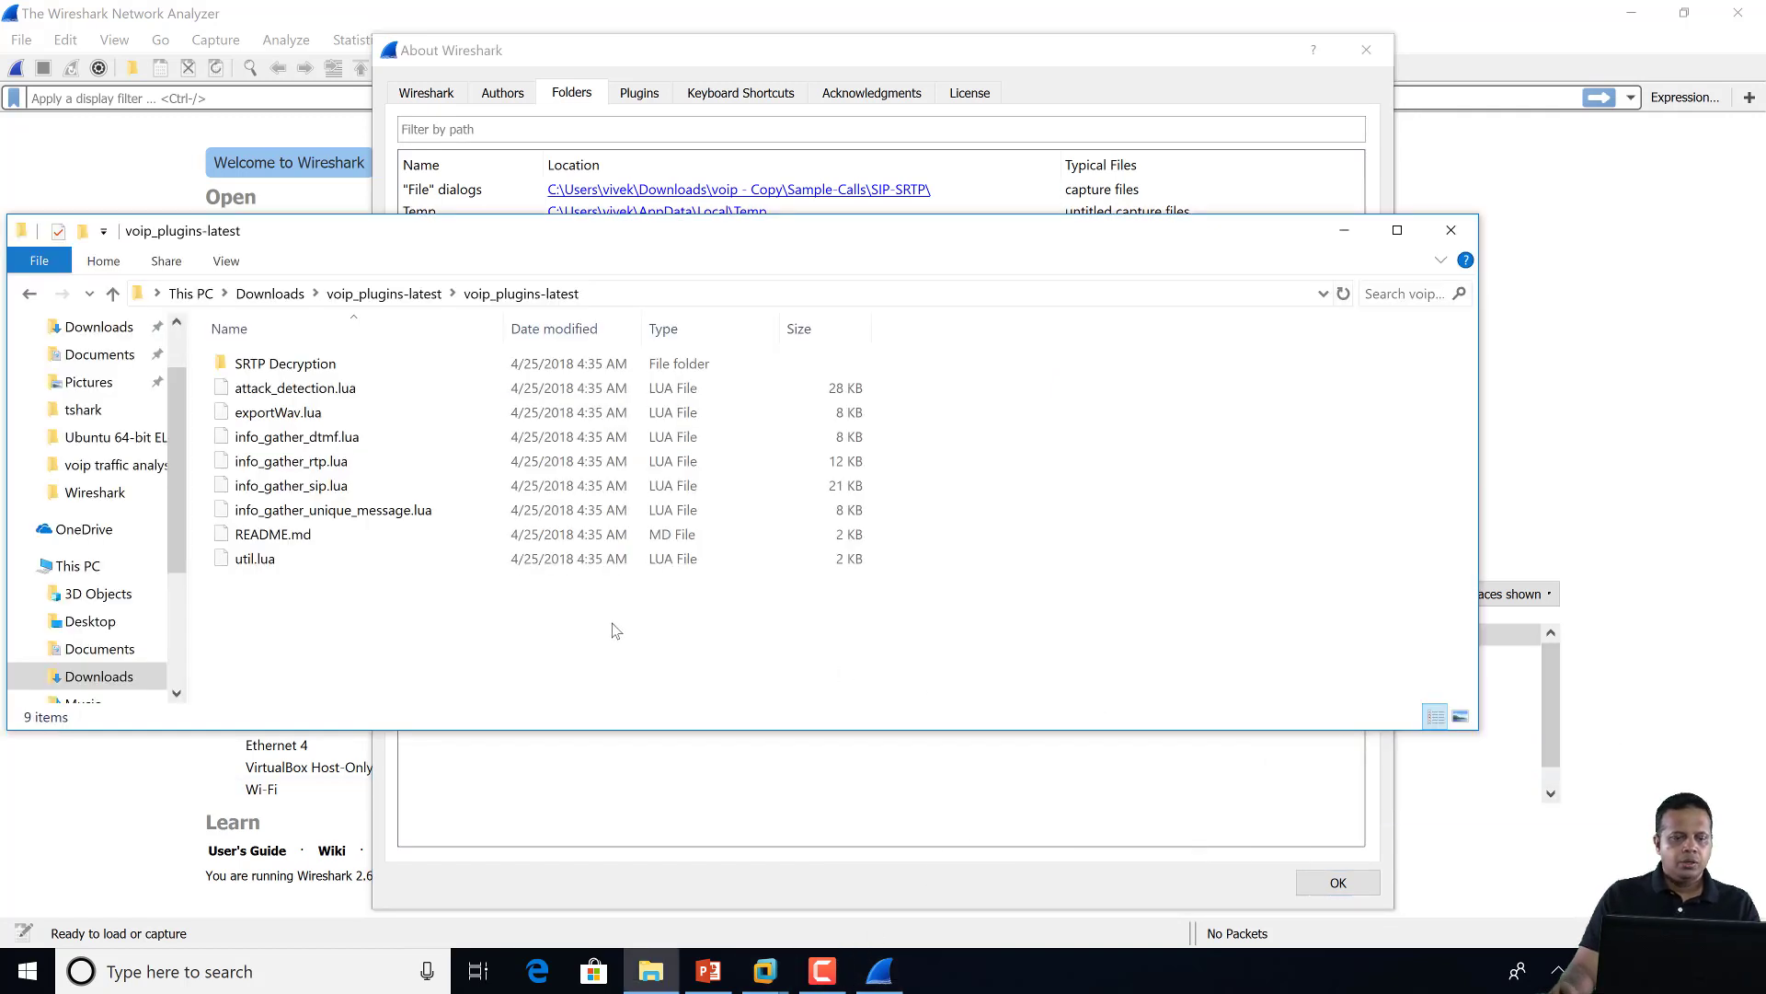
double_click(324, 370)
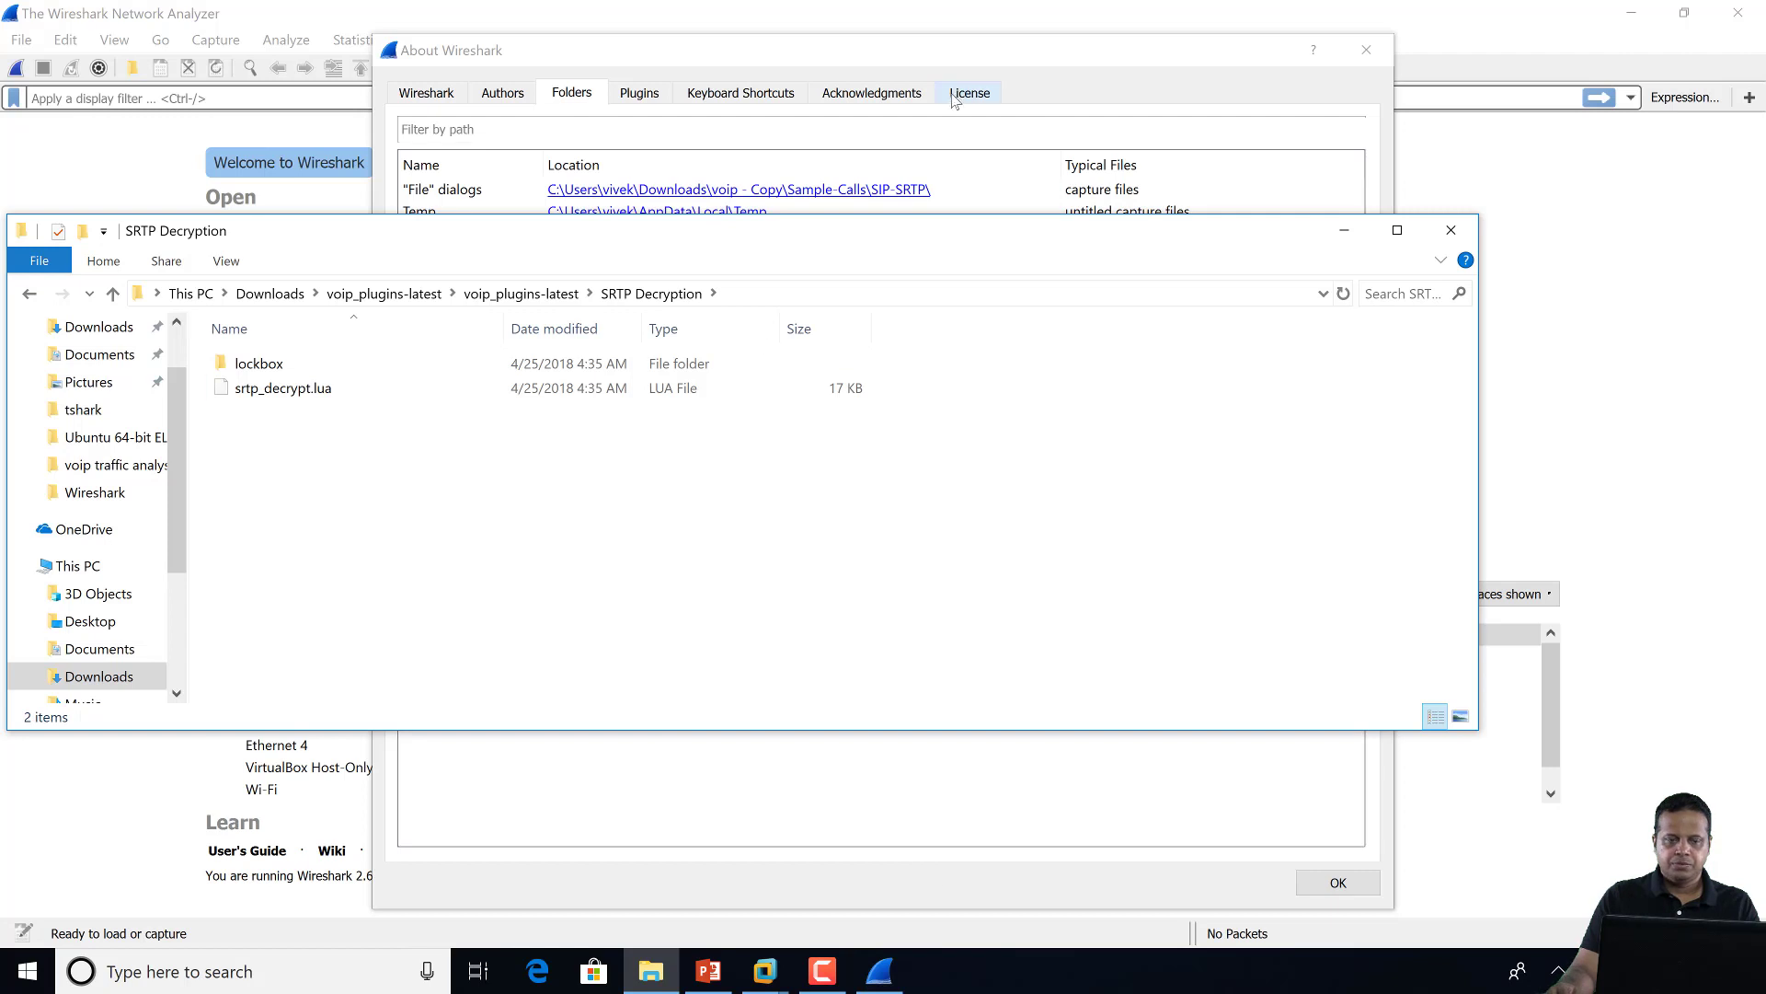
Open the System folder path, C:\Program Files\Wireshark, from the About Folders list
click(1190, 62)
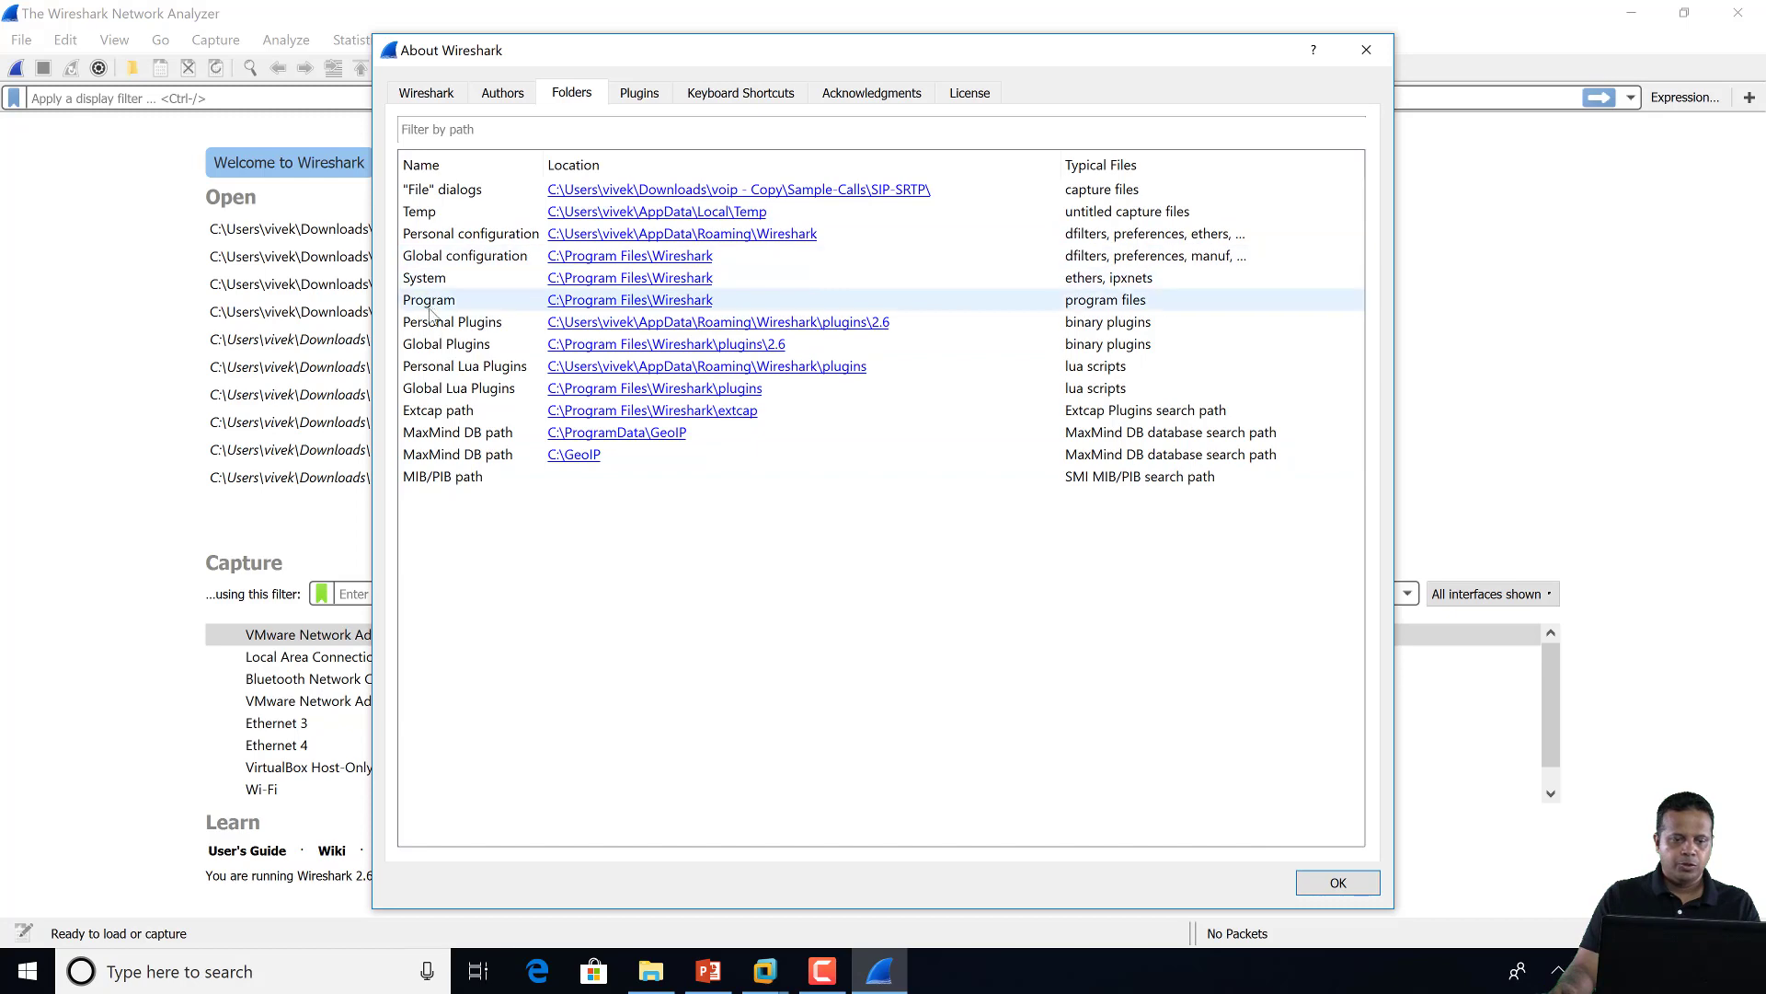
click(697, 283)
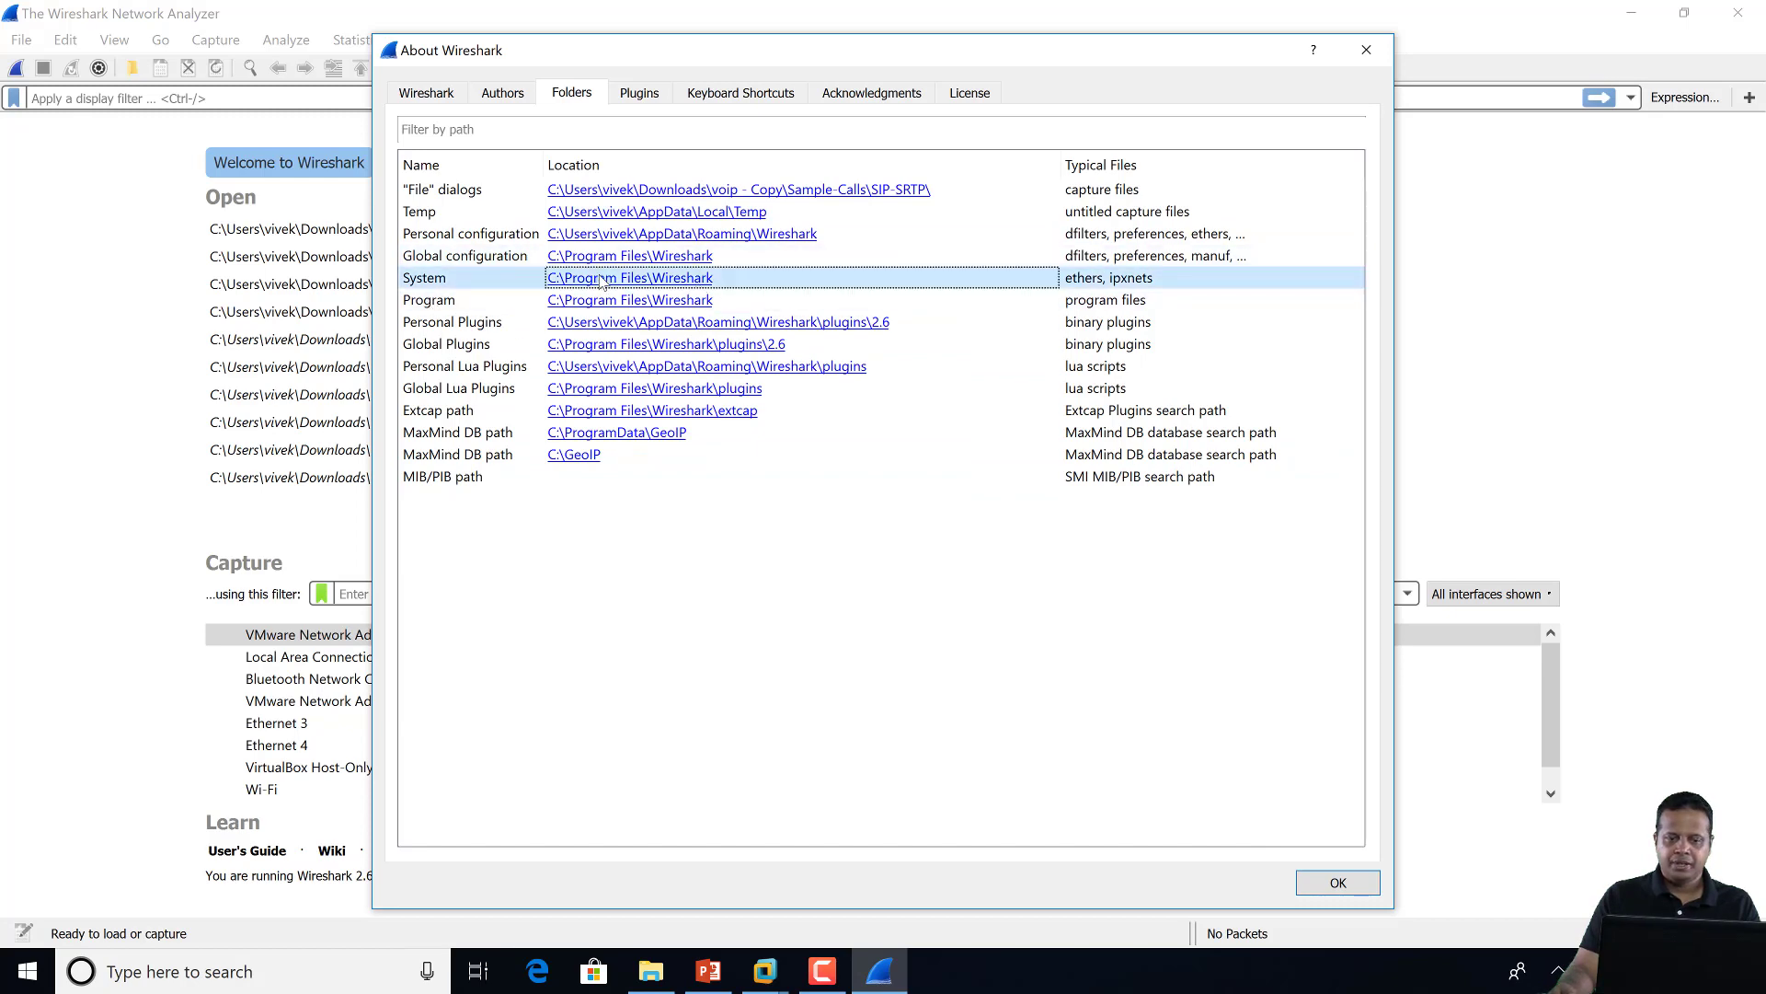
double_click(691, 279)
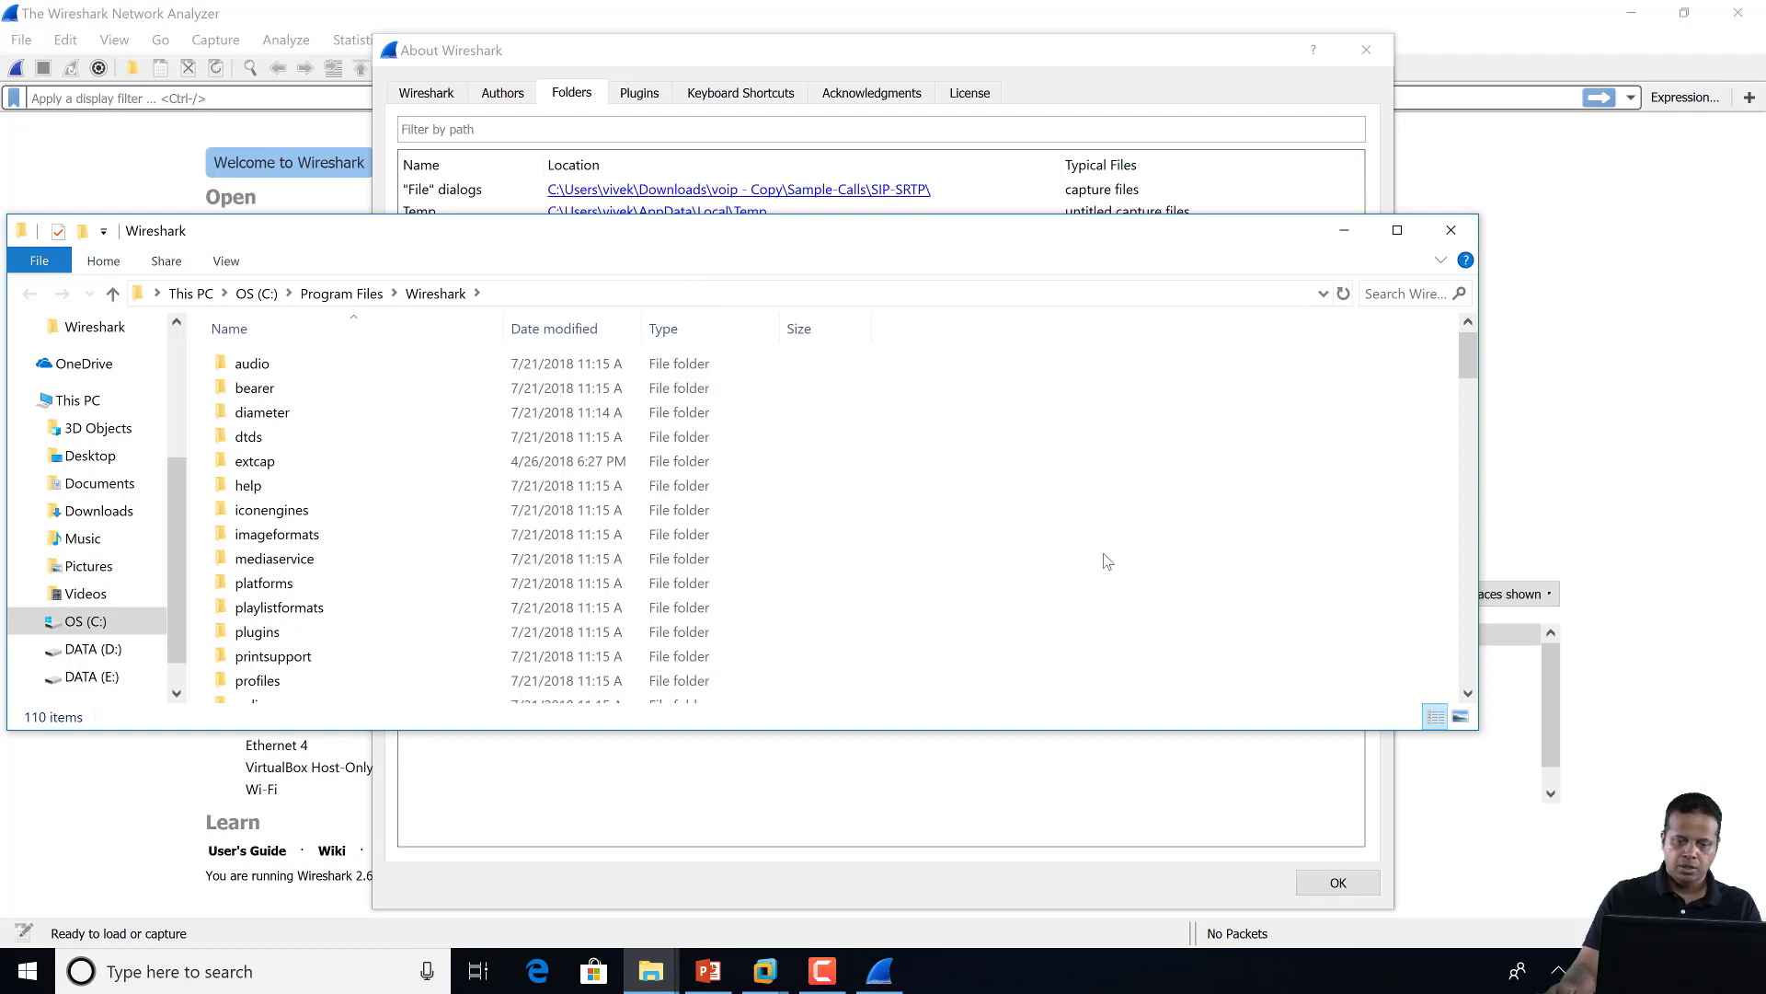
Copy the lockbox folder into C:\Program Files\Wireshark with administrator approval, then close that window
scroll(1107, 561, down, 2)
click(660, 954)
click(502, 861)
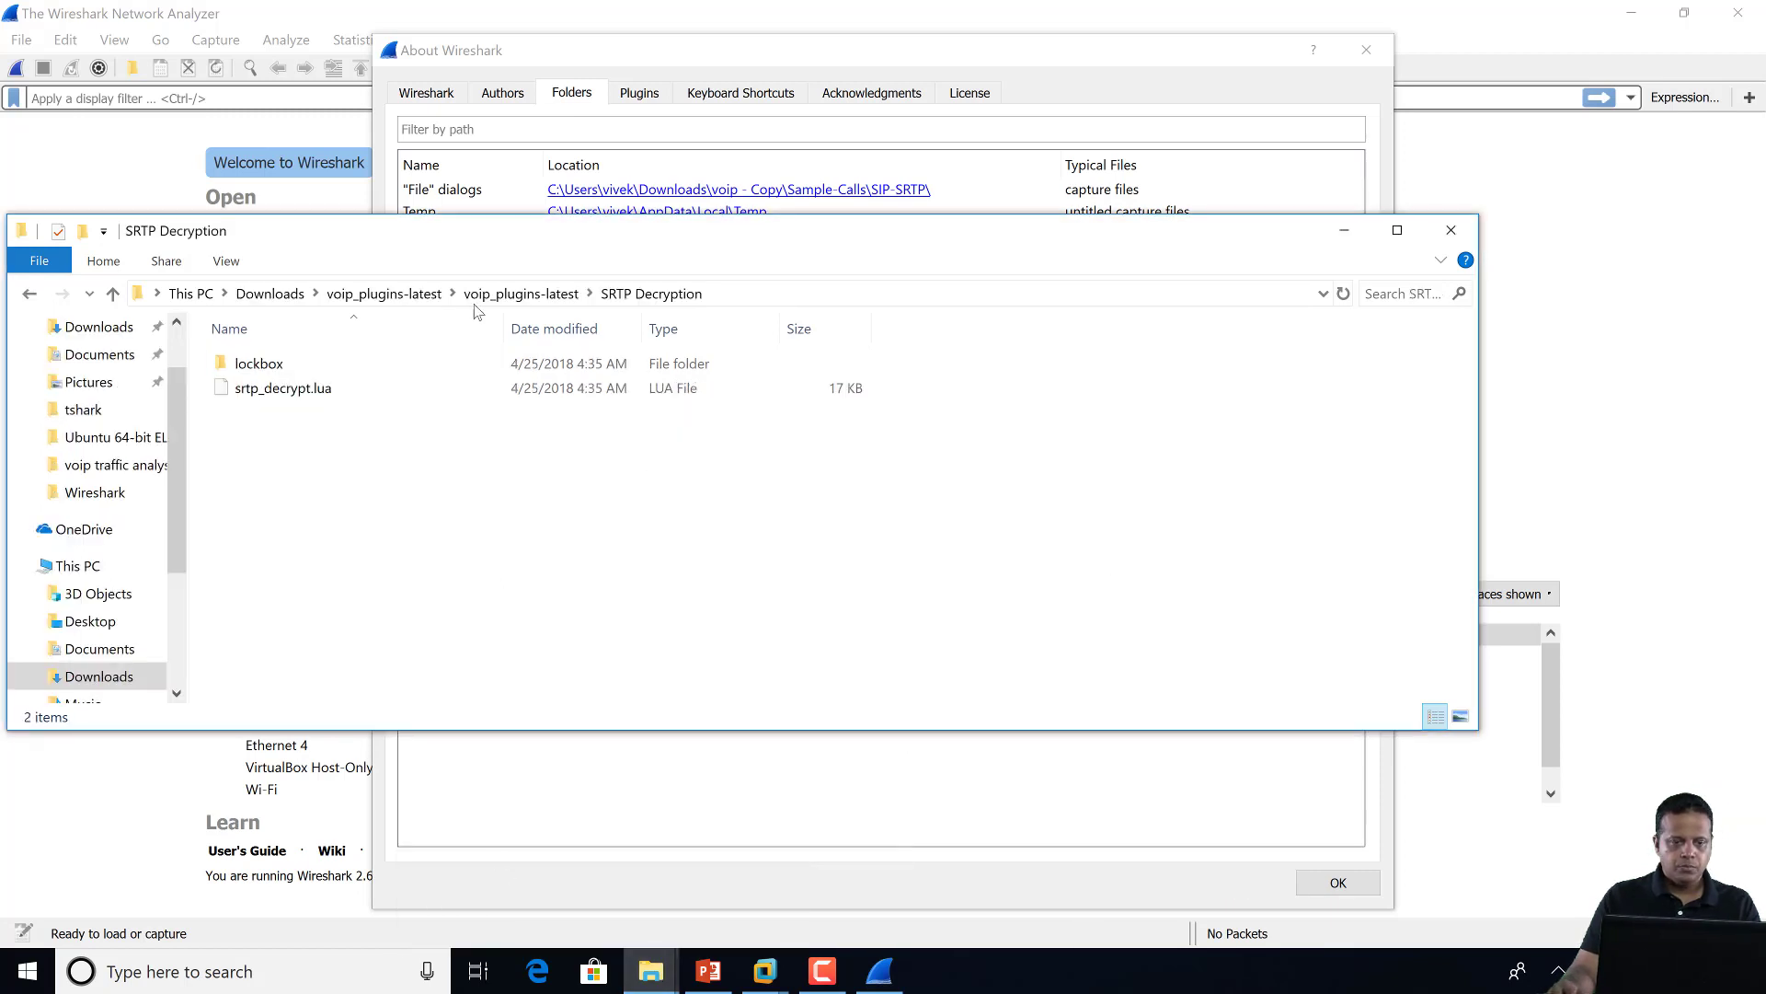
click(267, 370)
right_click(262, 368)
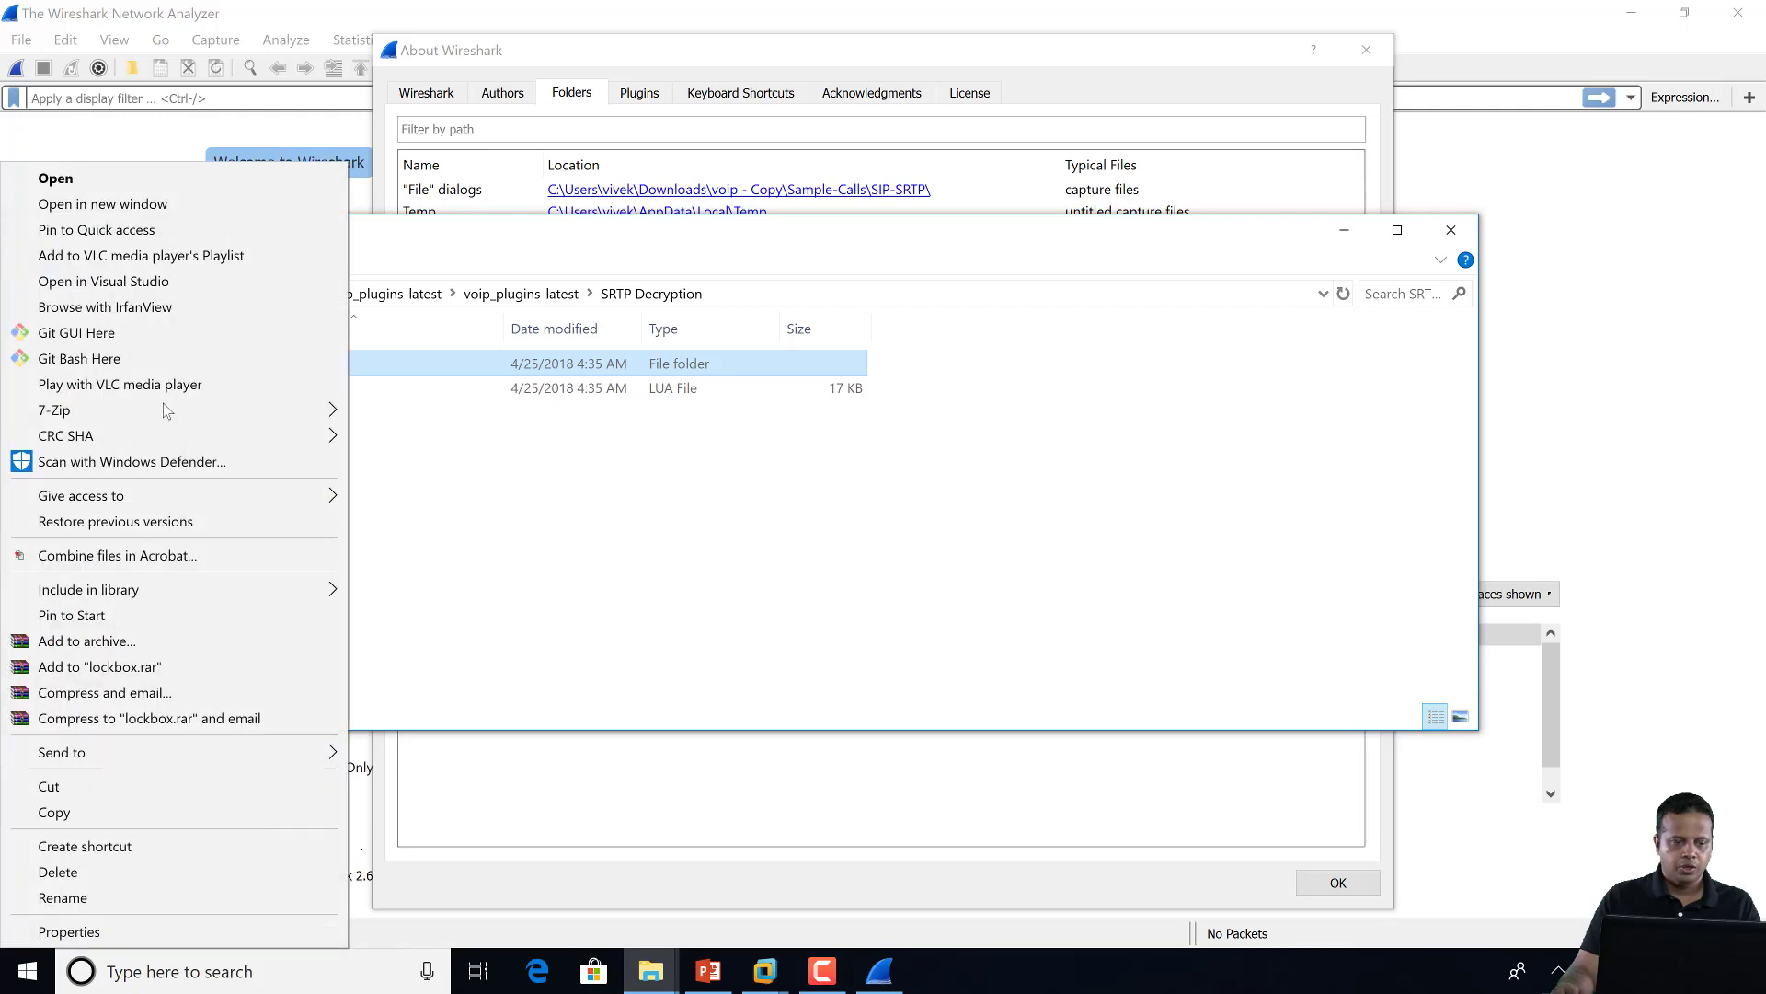
click(109, 812)
key(alt+Tab)
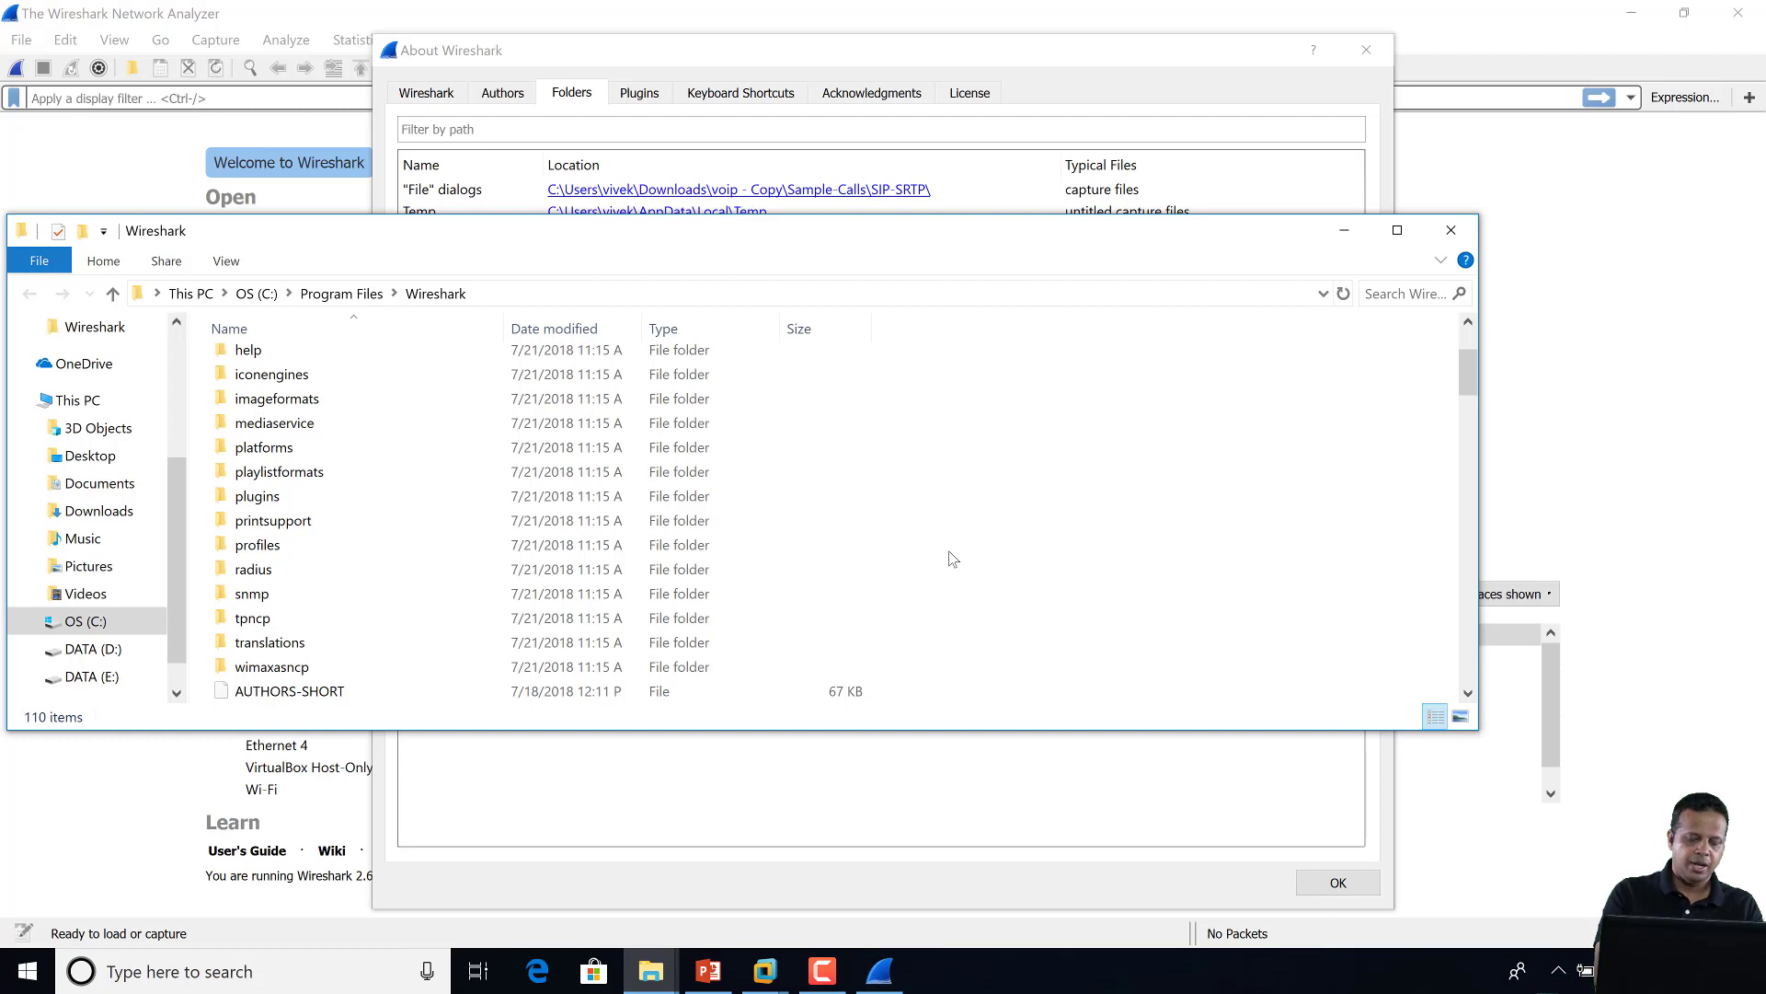
key(ctrl+v)
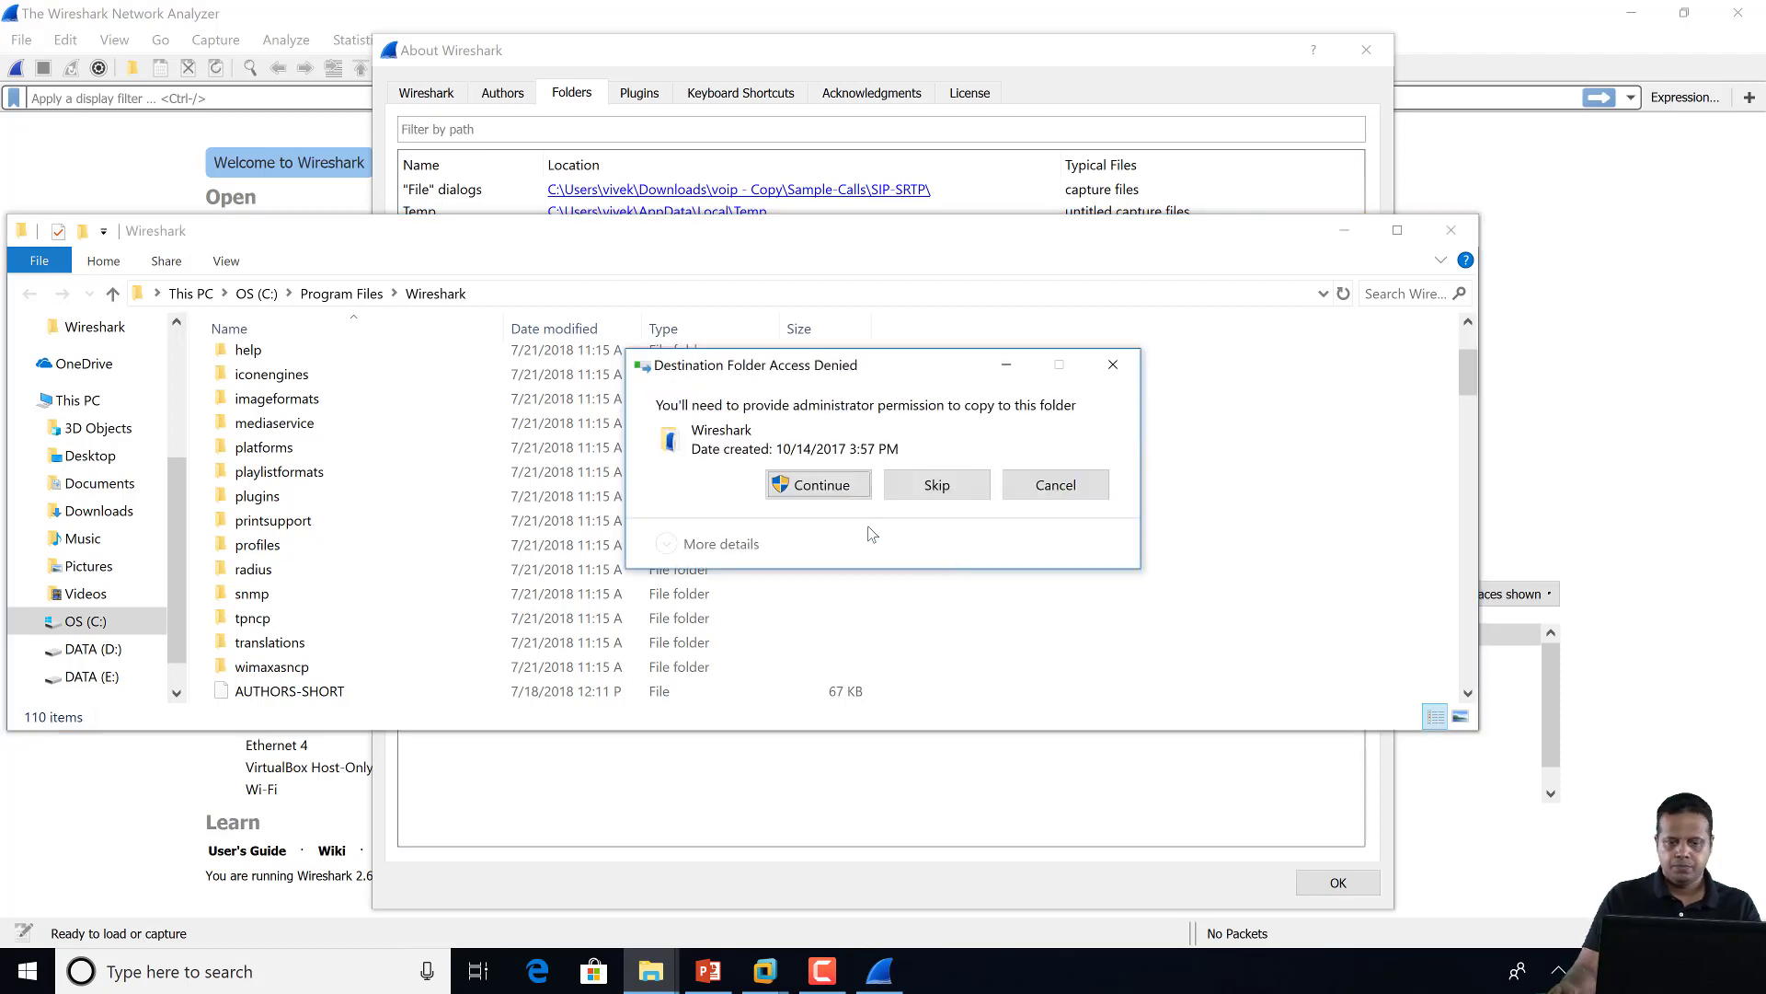
click(833, 495)
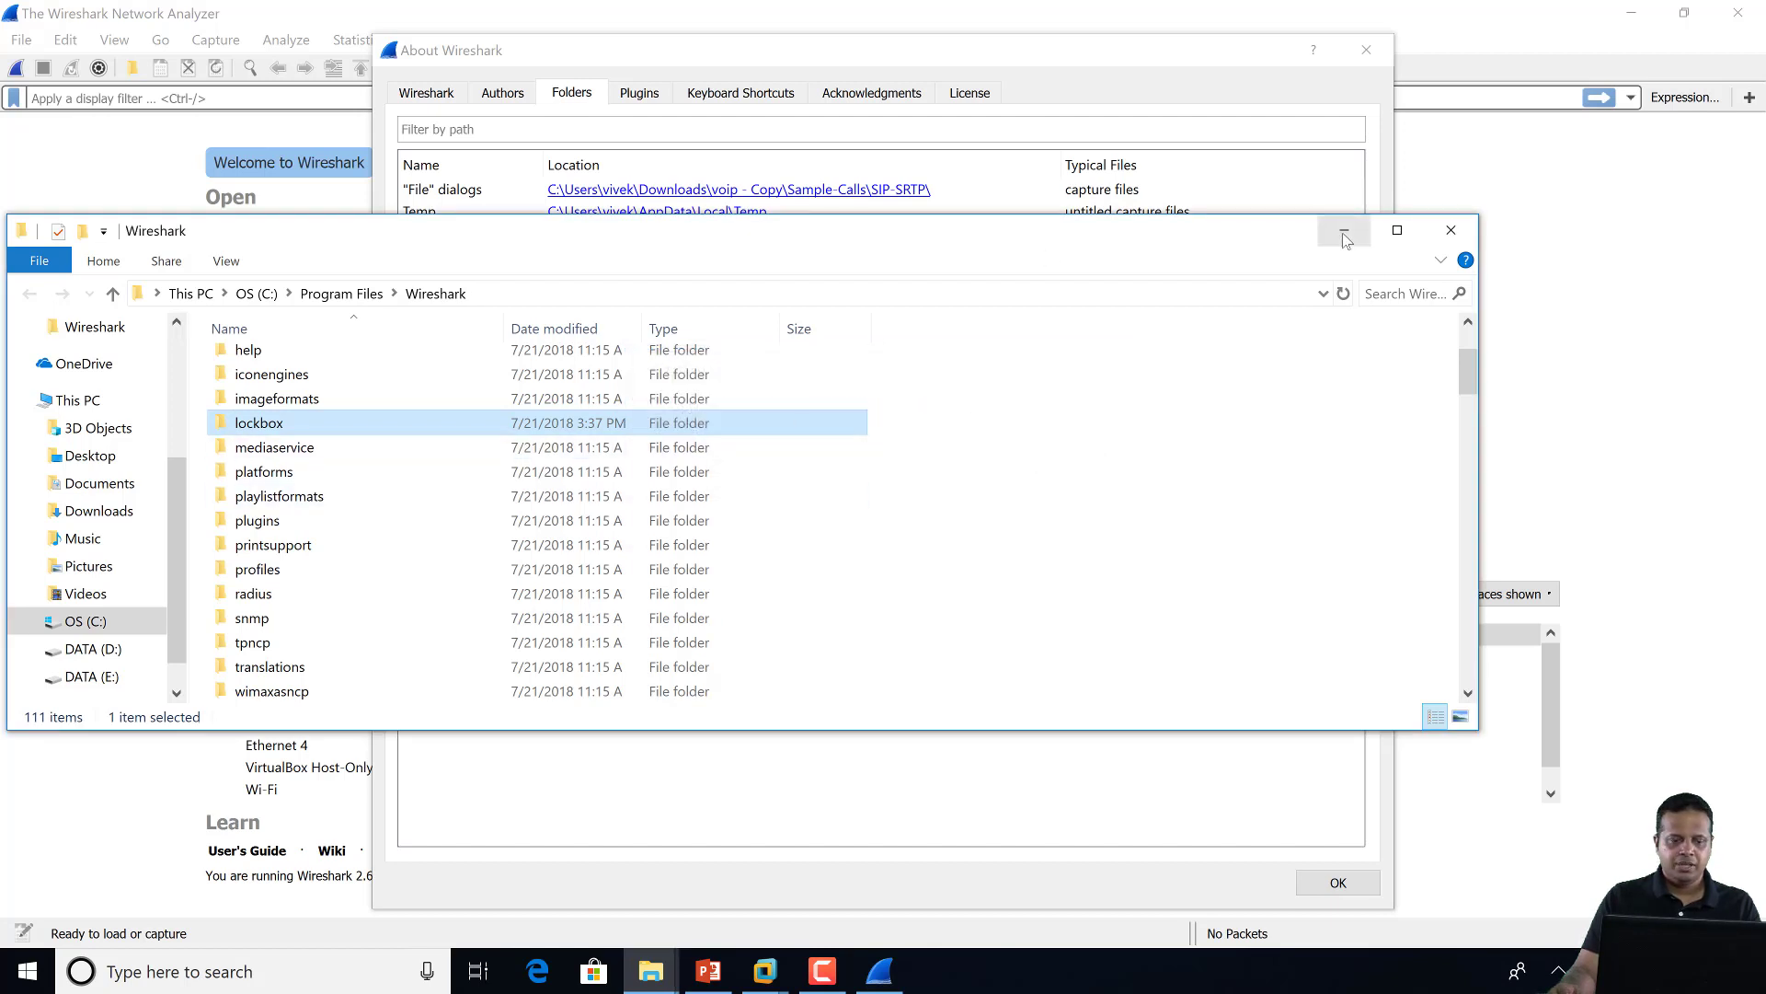
click(1451, 230)
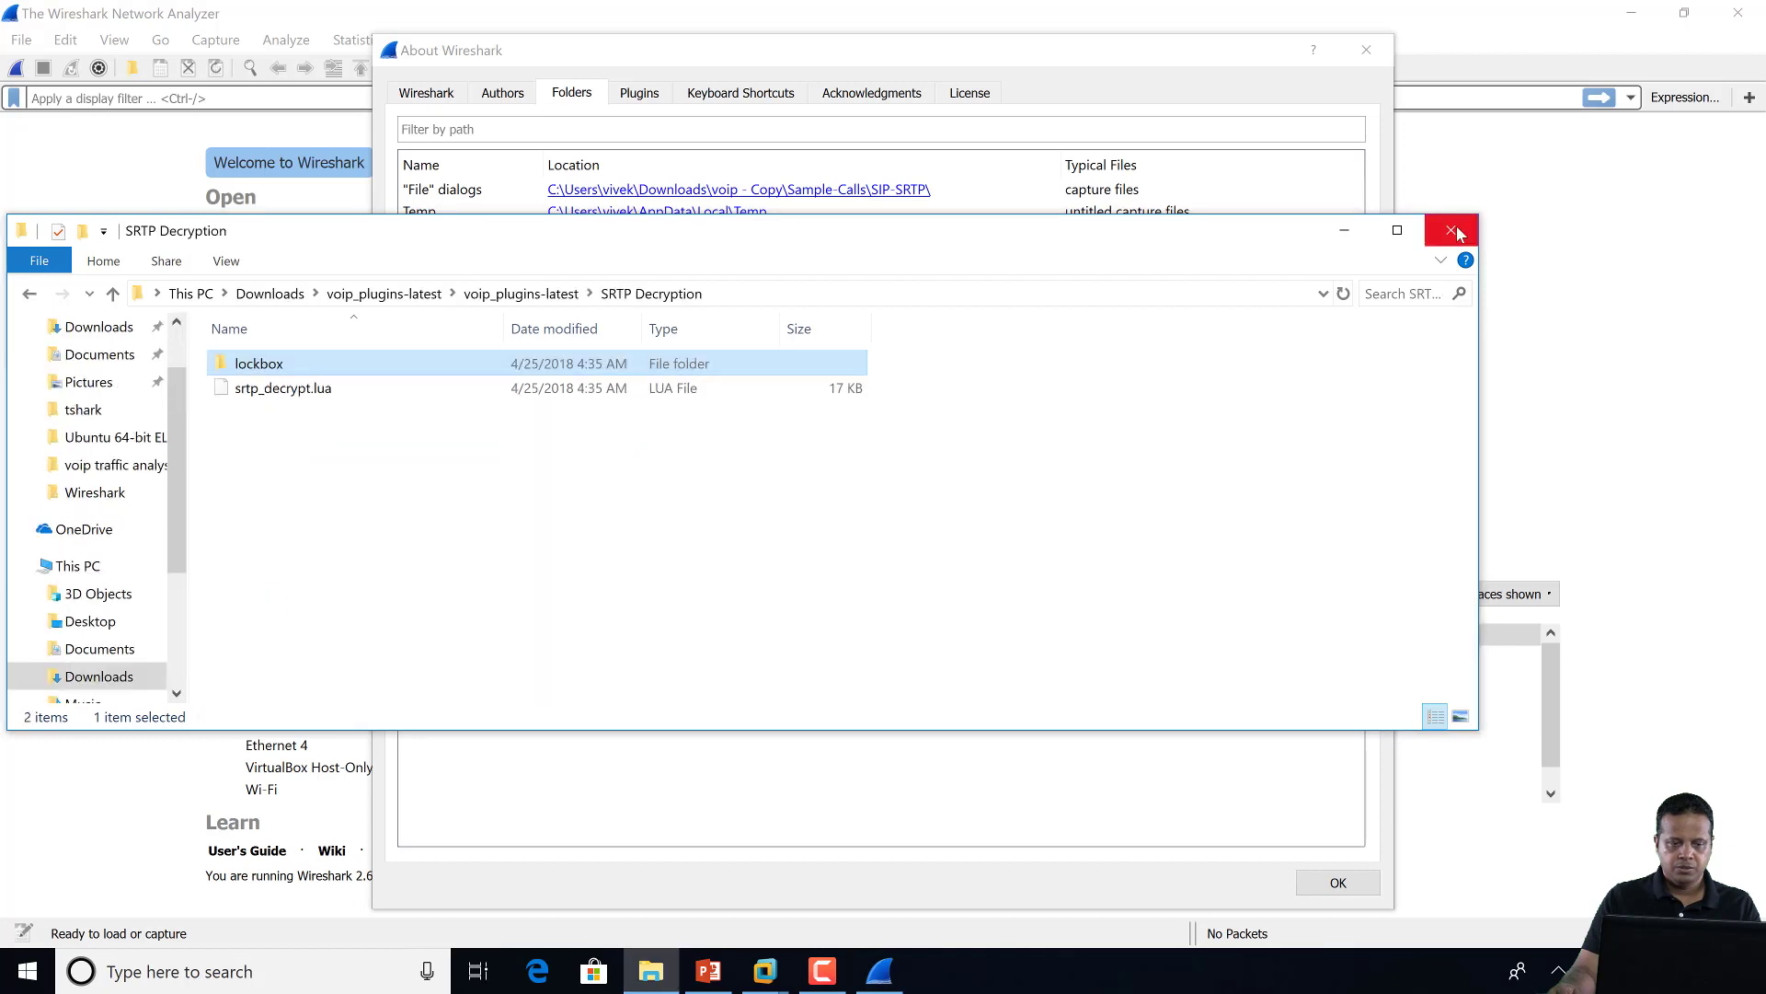
Copy srtp_decrypt.lua from the SRTP Decryption folder
click(329, 395)
right_click(301, 395)
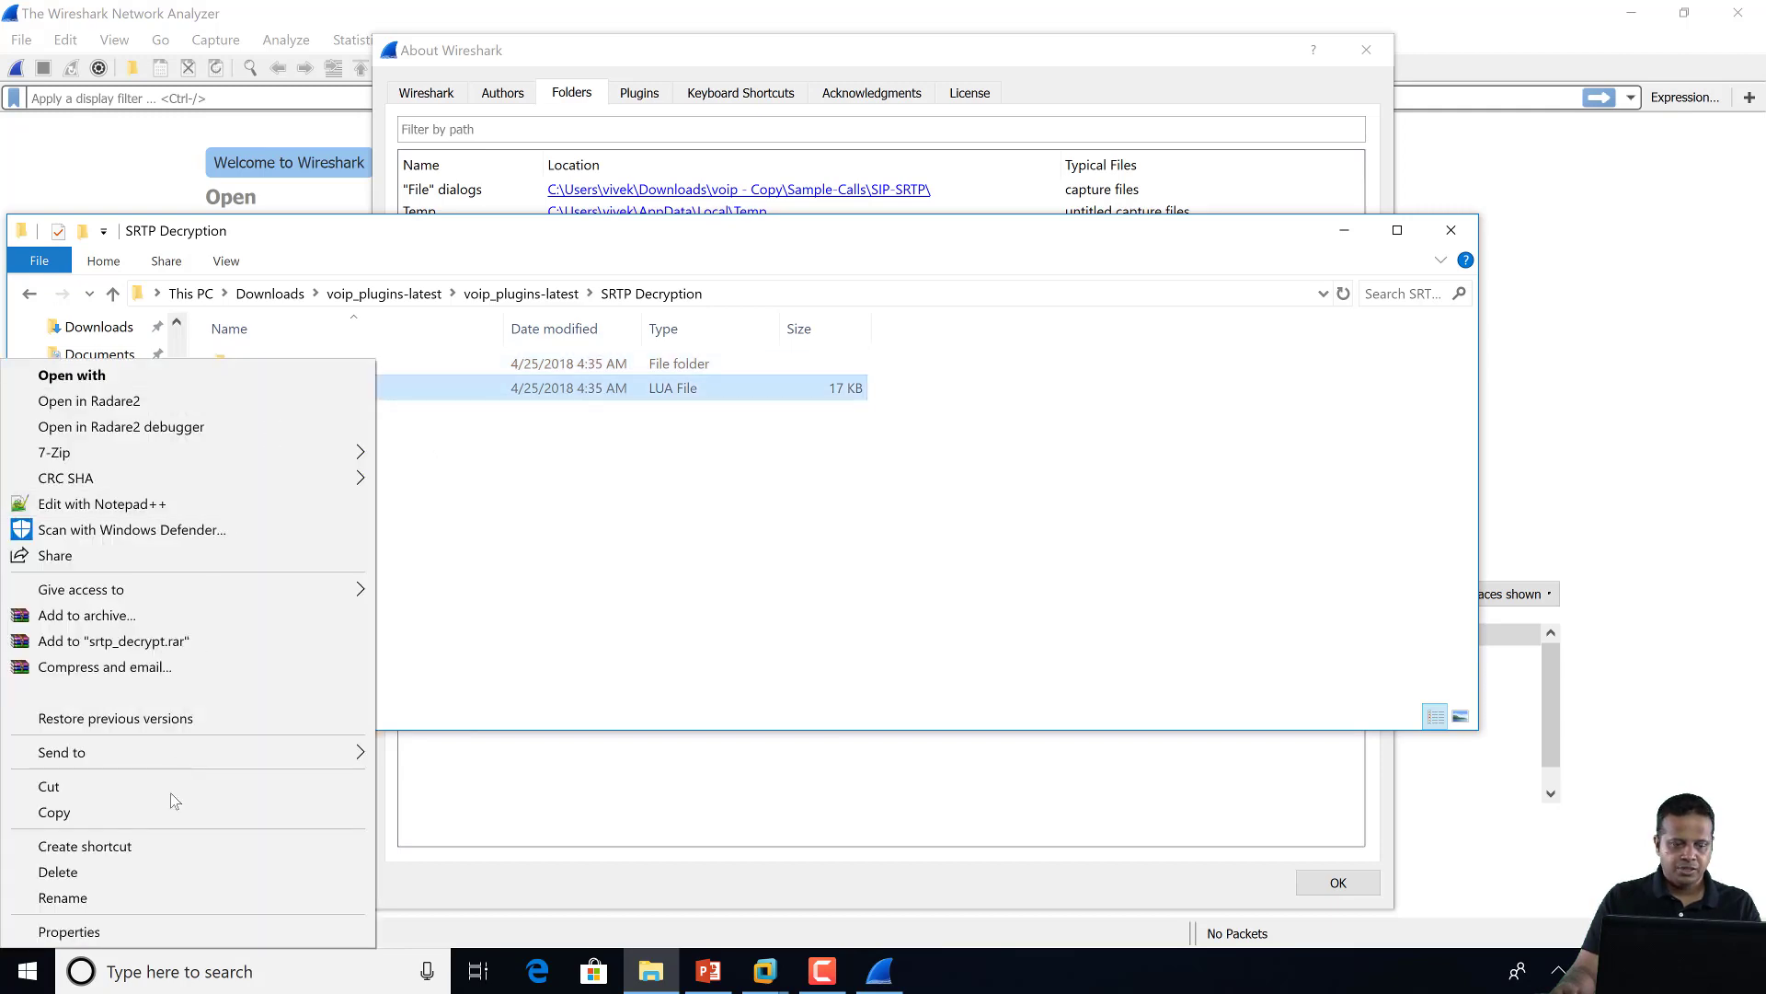
click(192, 816)
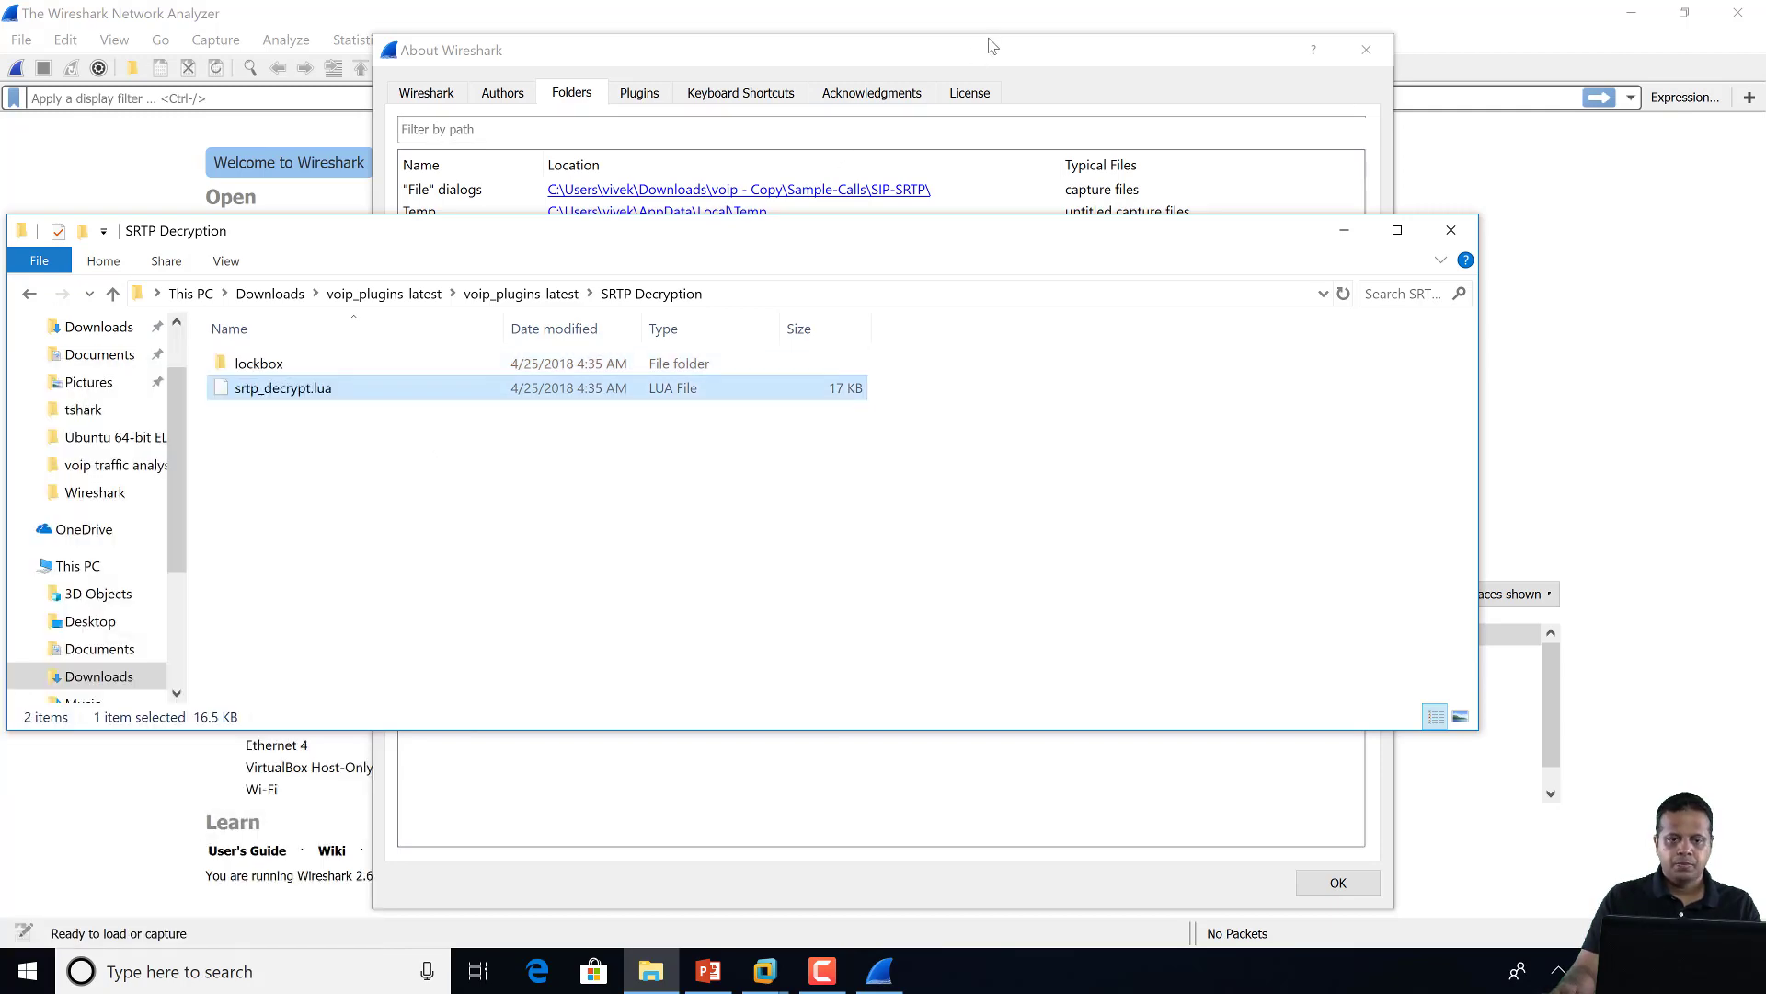
click(625, 277)
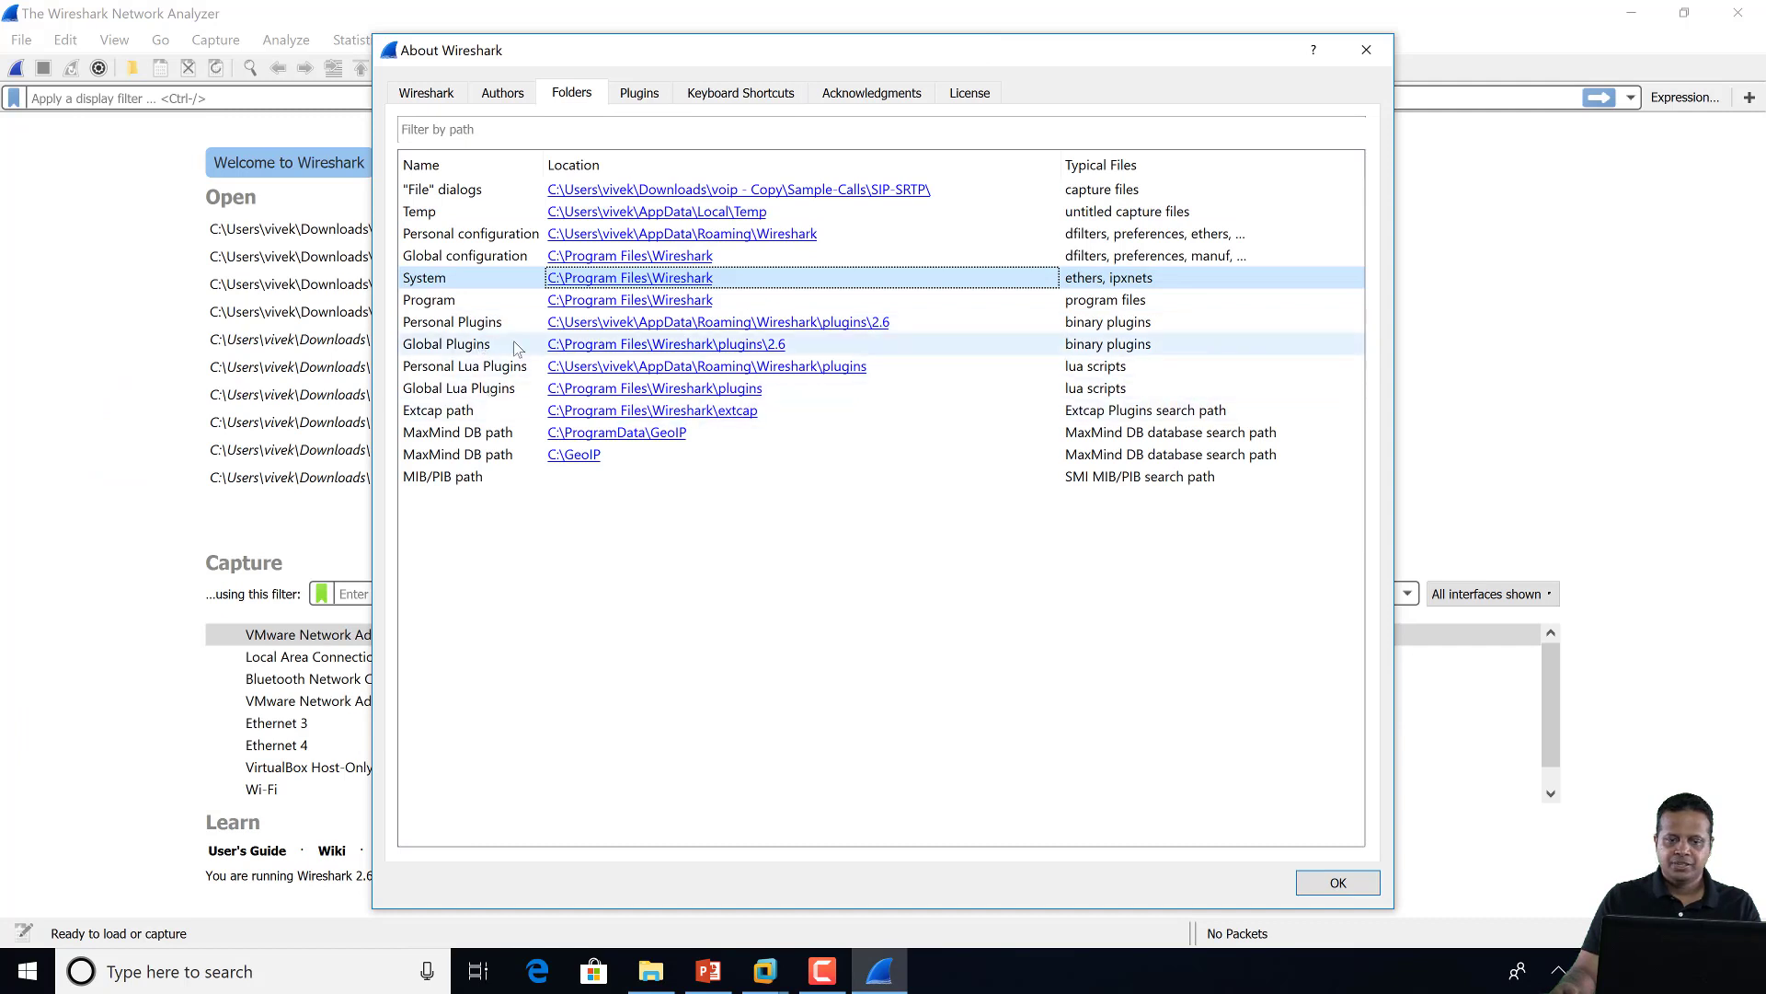
Paste srtp_decrypt.lua into the Personal Lua Plugins folder, then minimize Explorer and close About
click(681, 370)
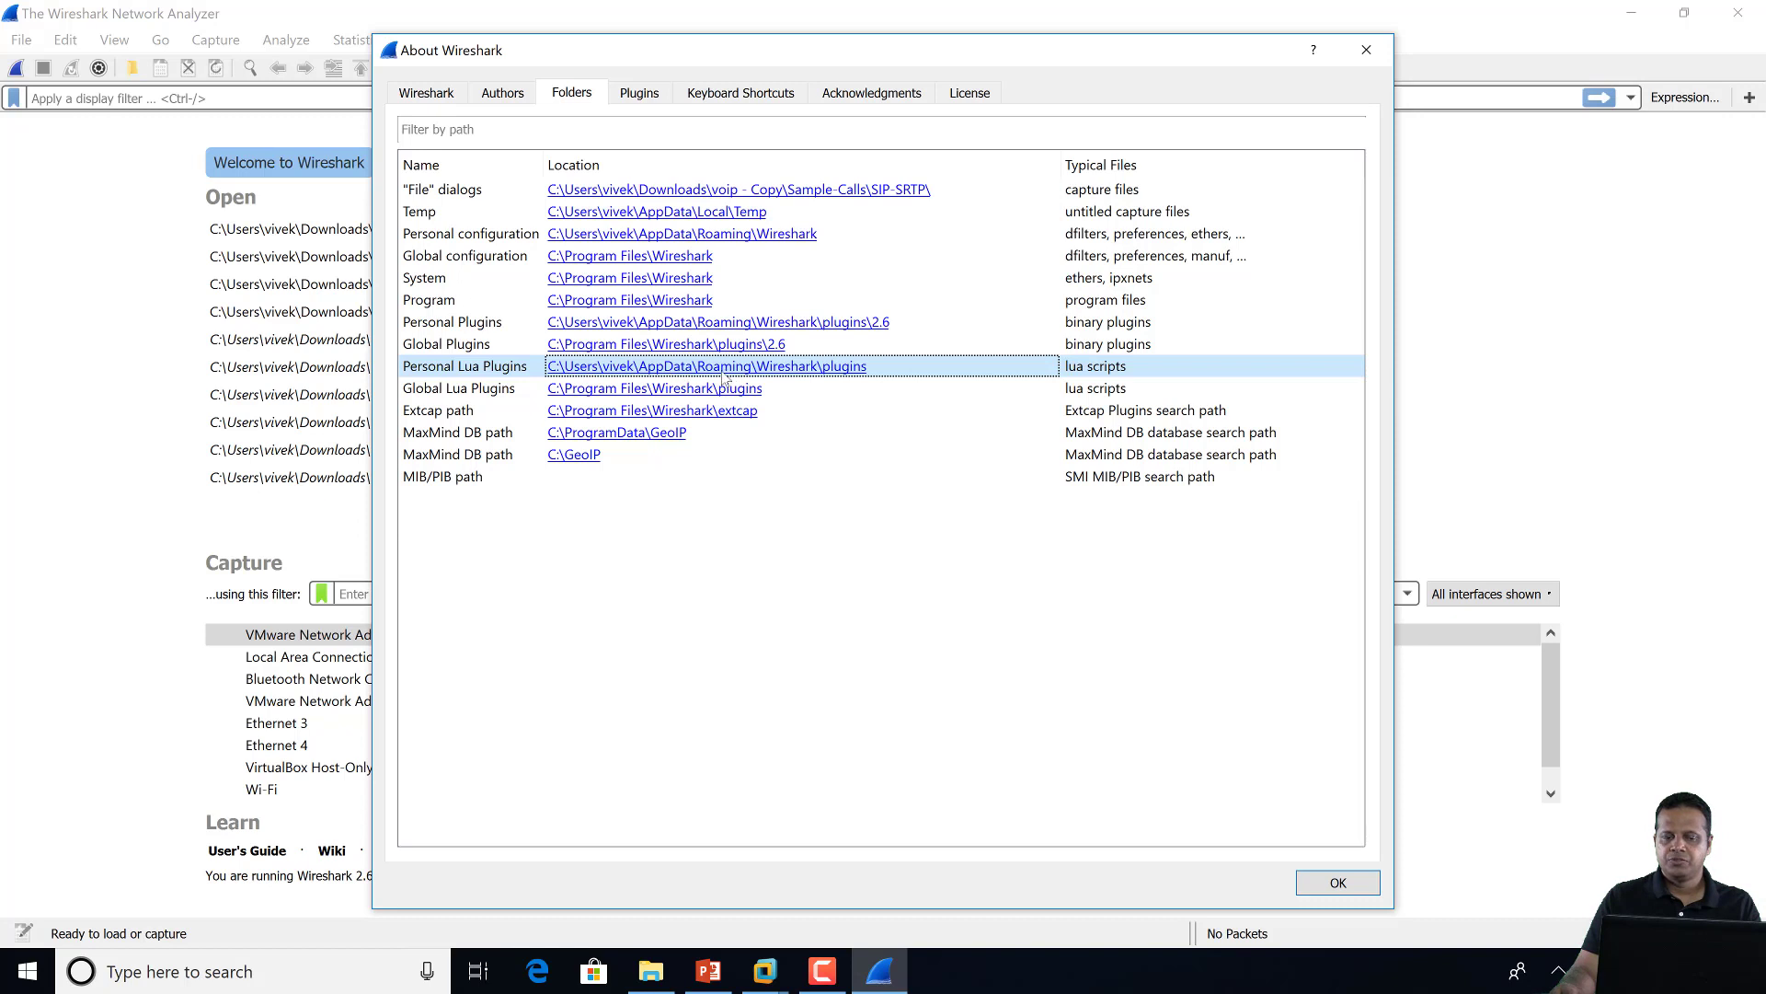
double_click(841, 368)
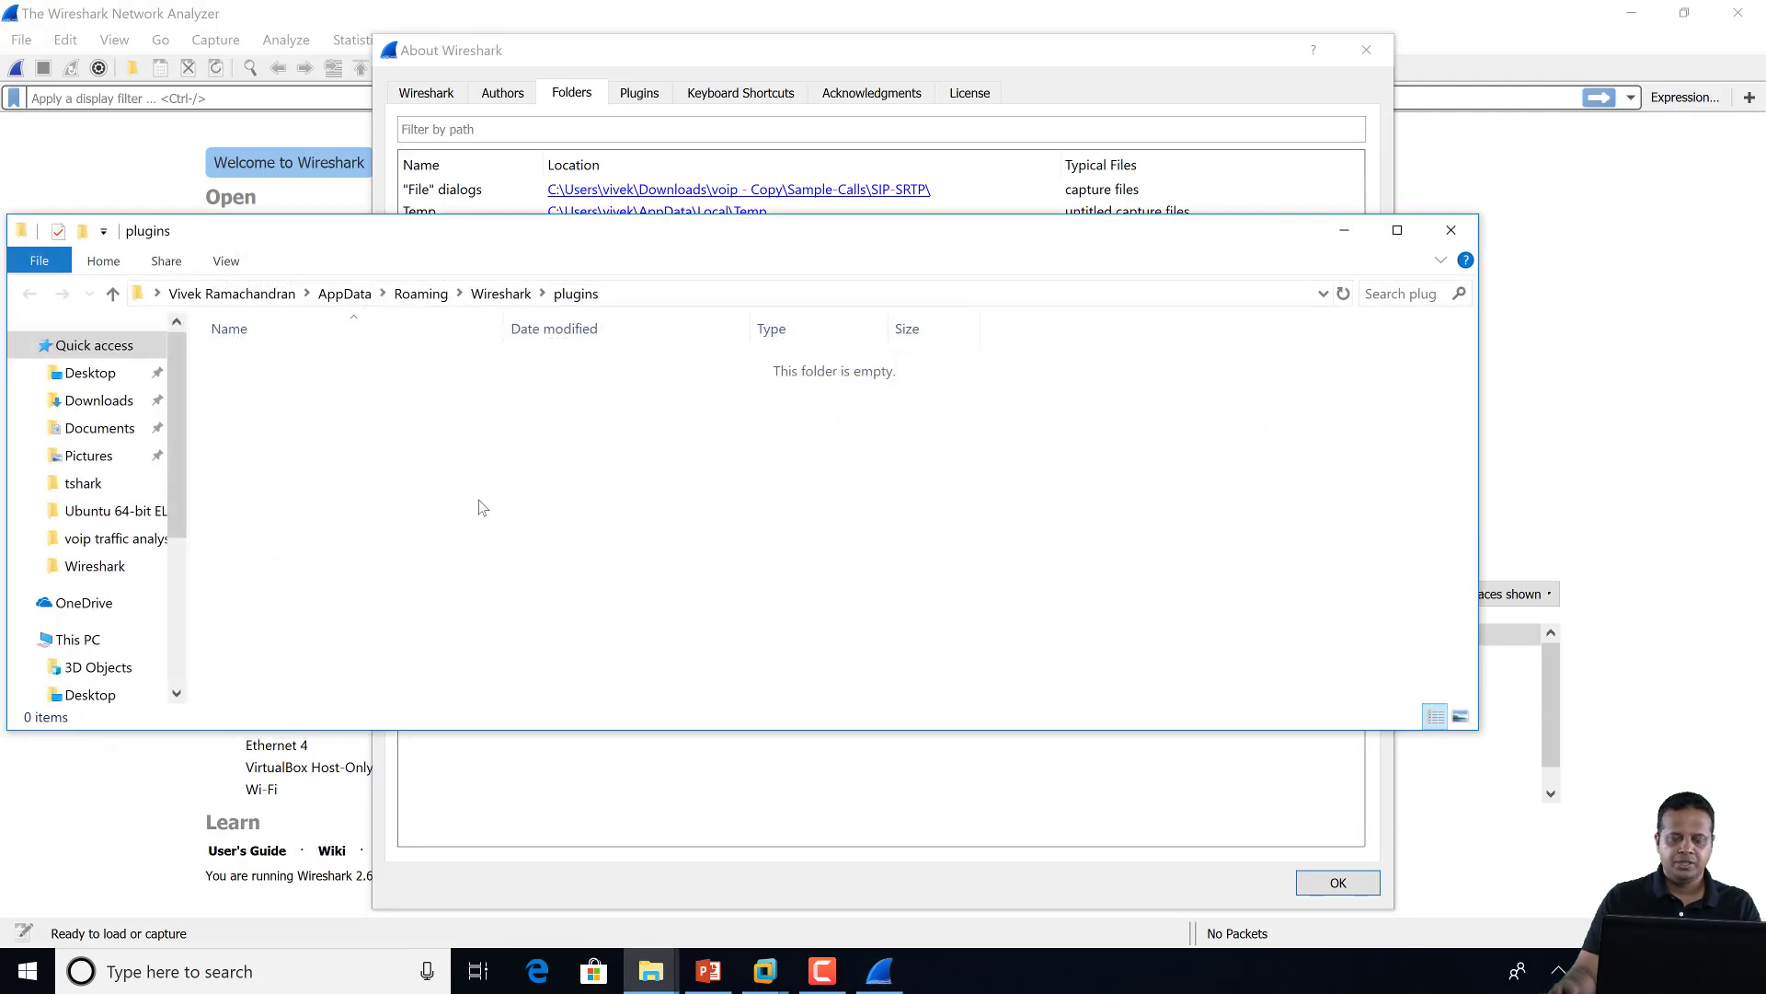
right_click(347, 419)
click(196, 721)
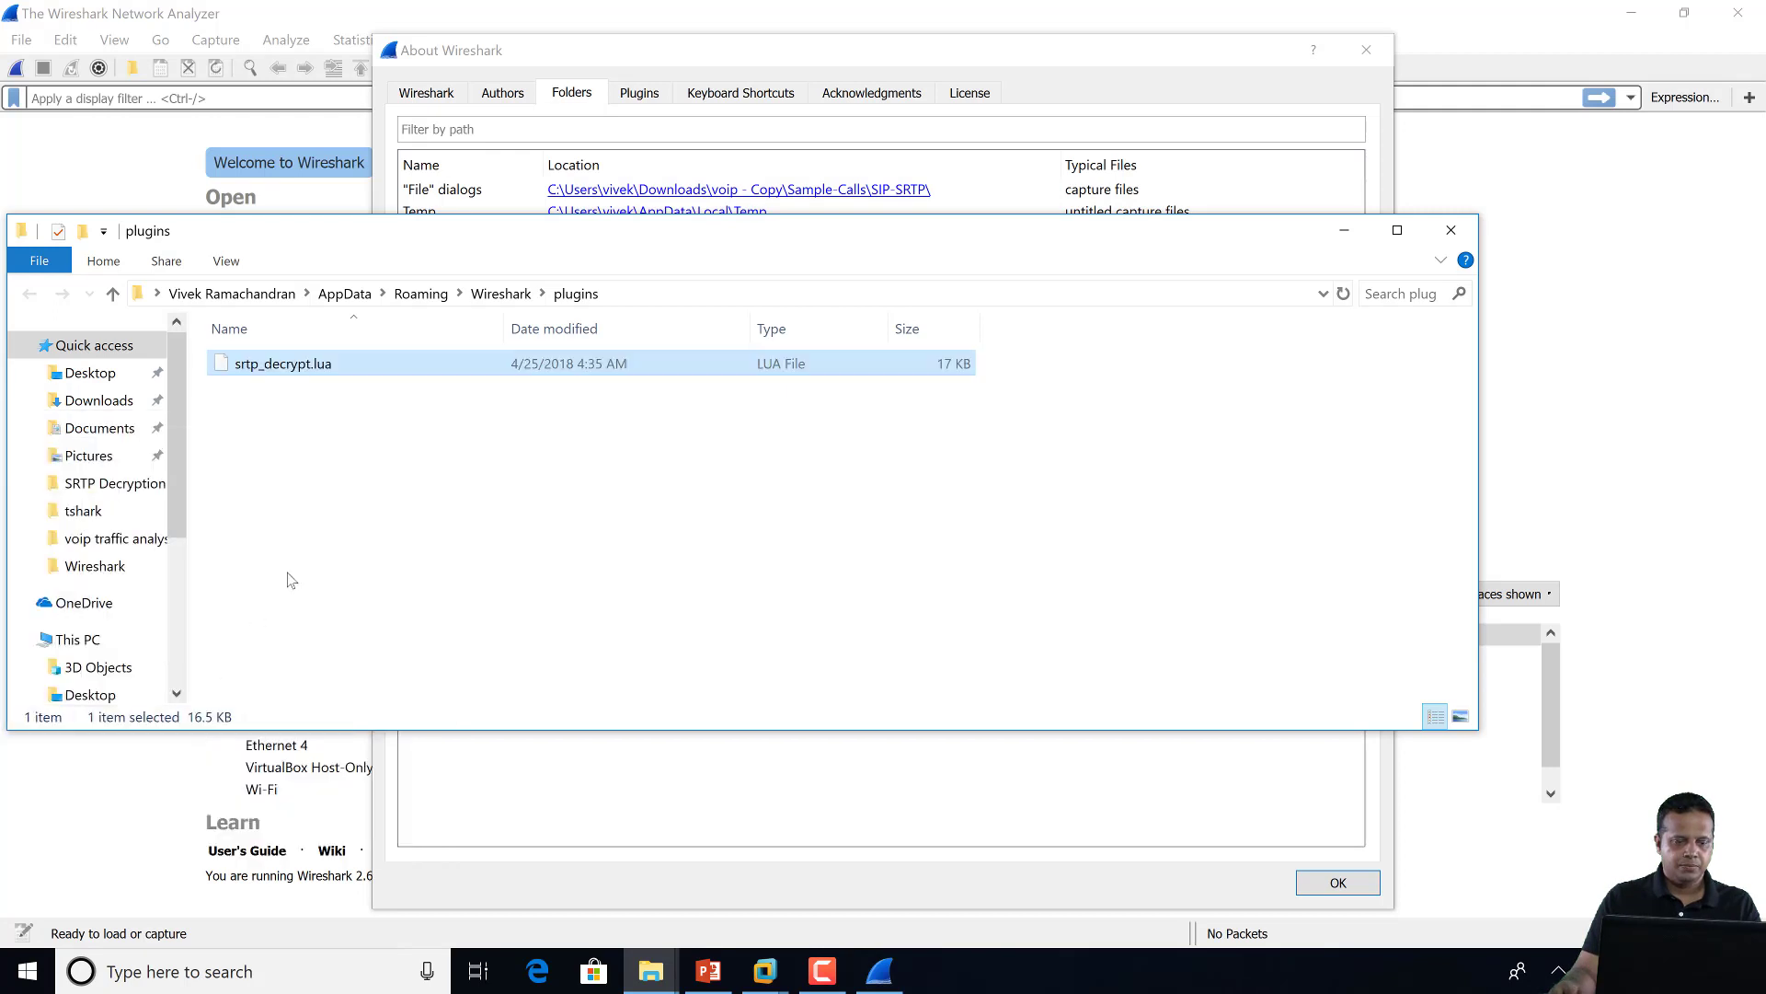
click(460, 447)
click(1344, 232)
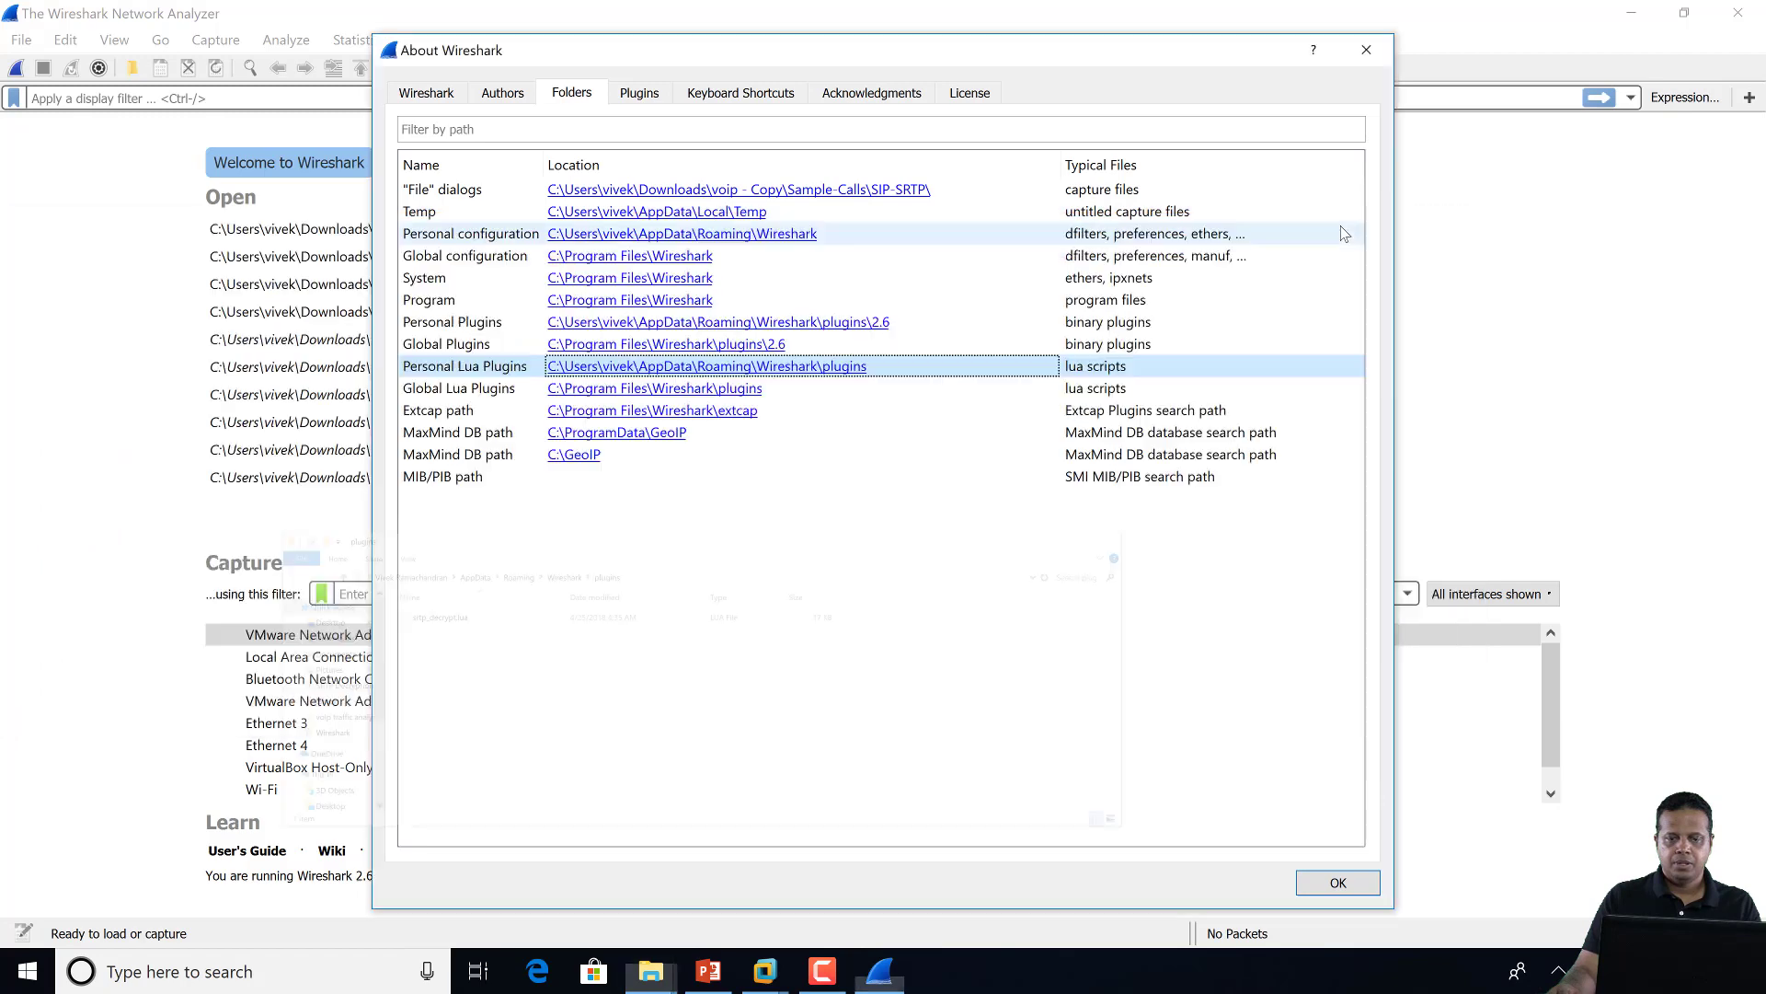
click(1367, 49)
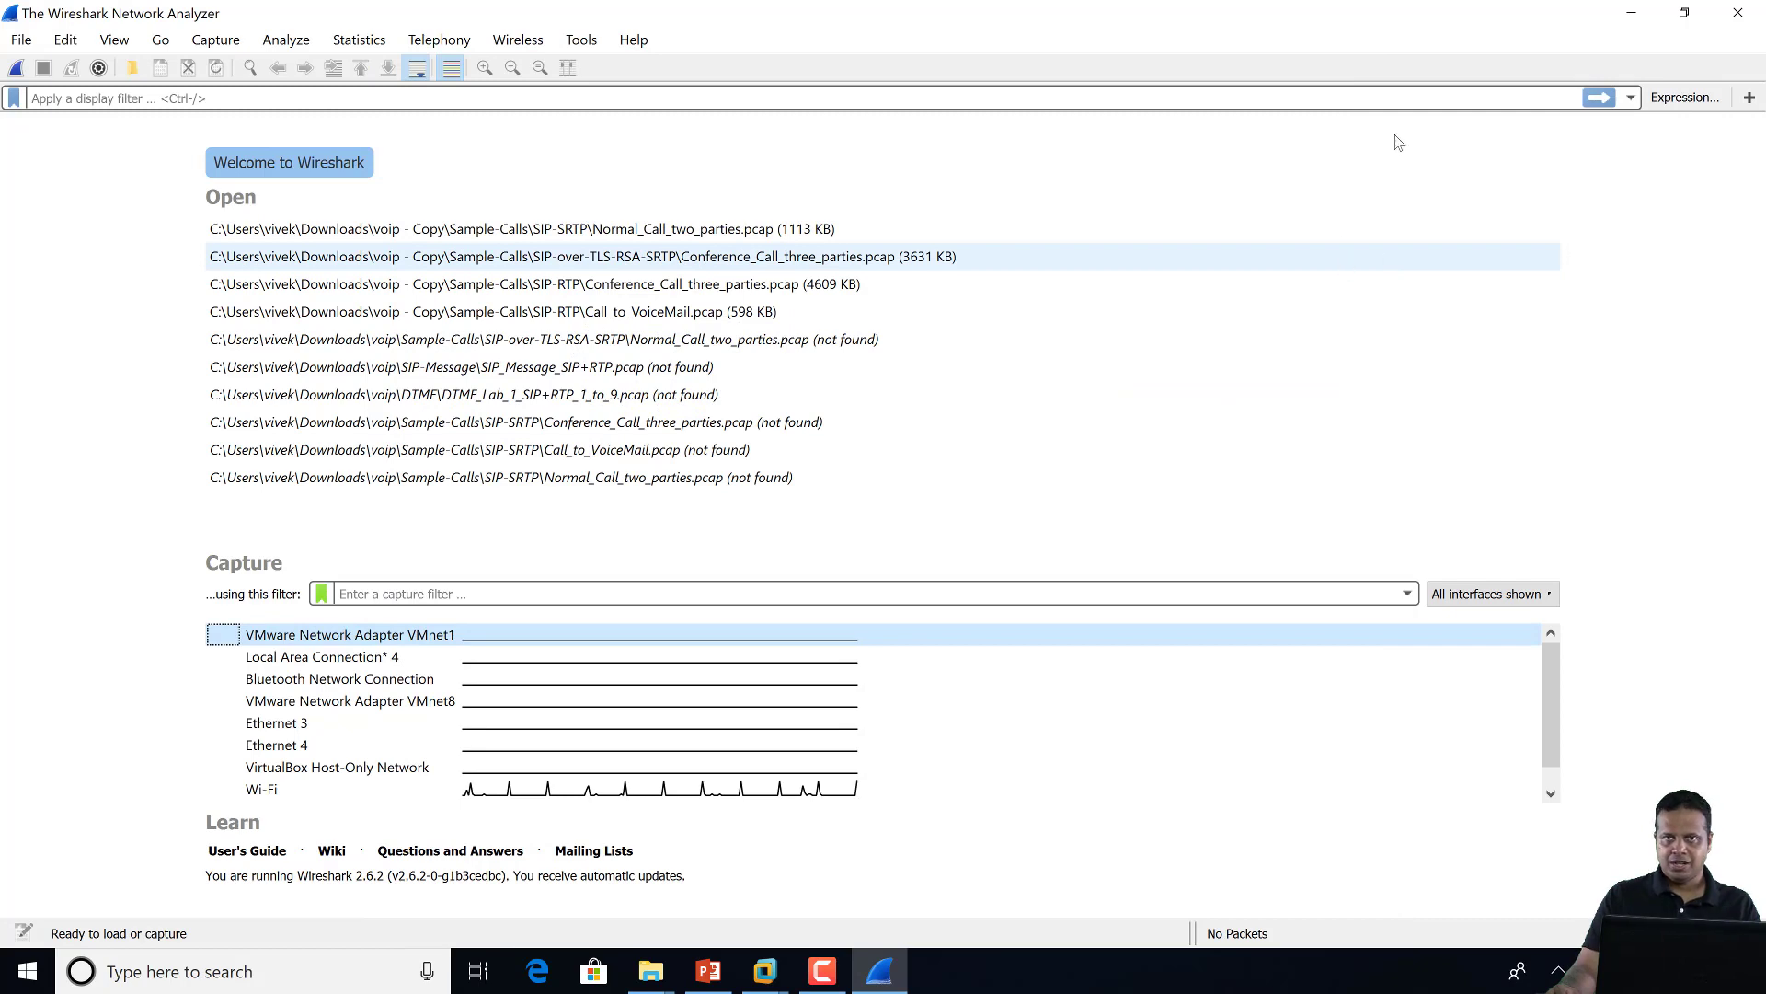
Quit Wireshark and relaunch it by searching 'wire' in Windows search
click(1738, 13)
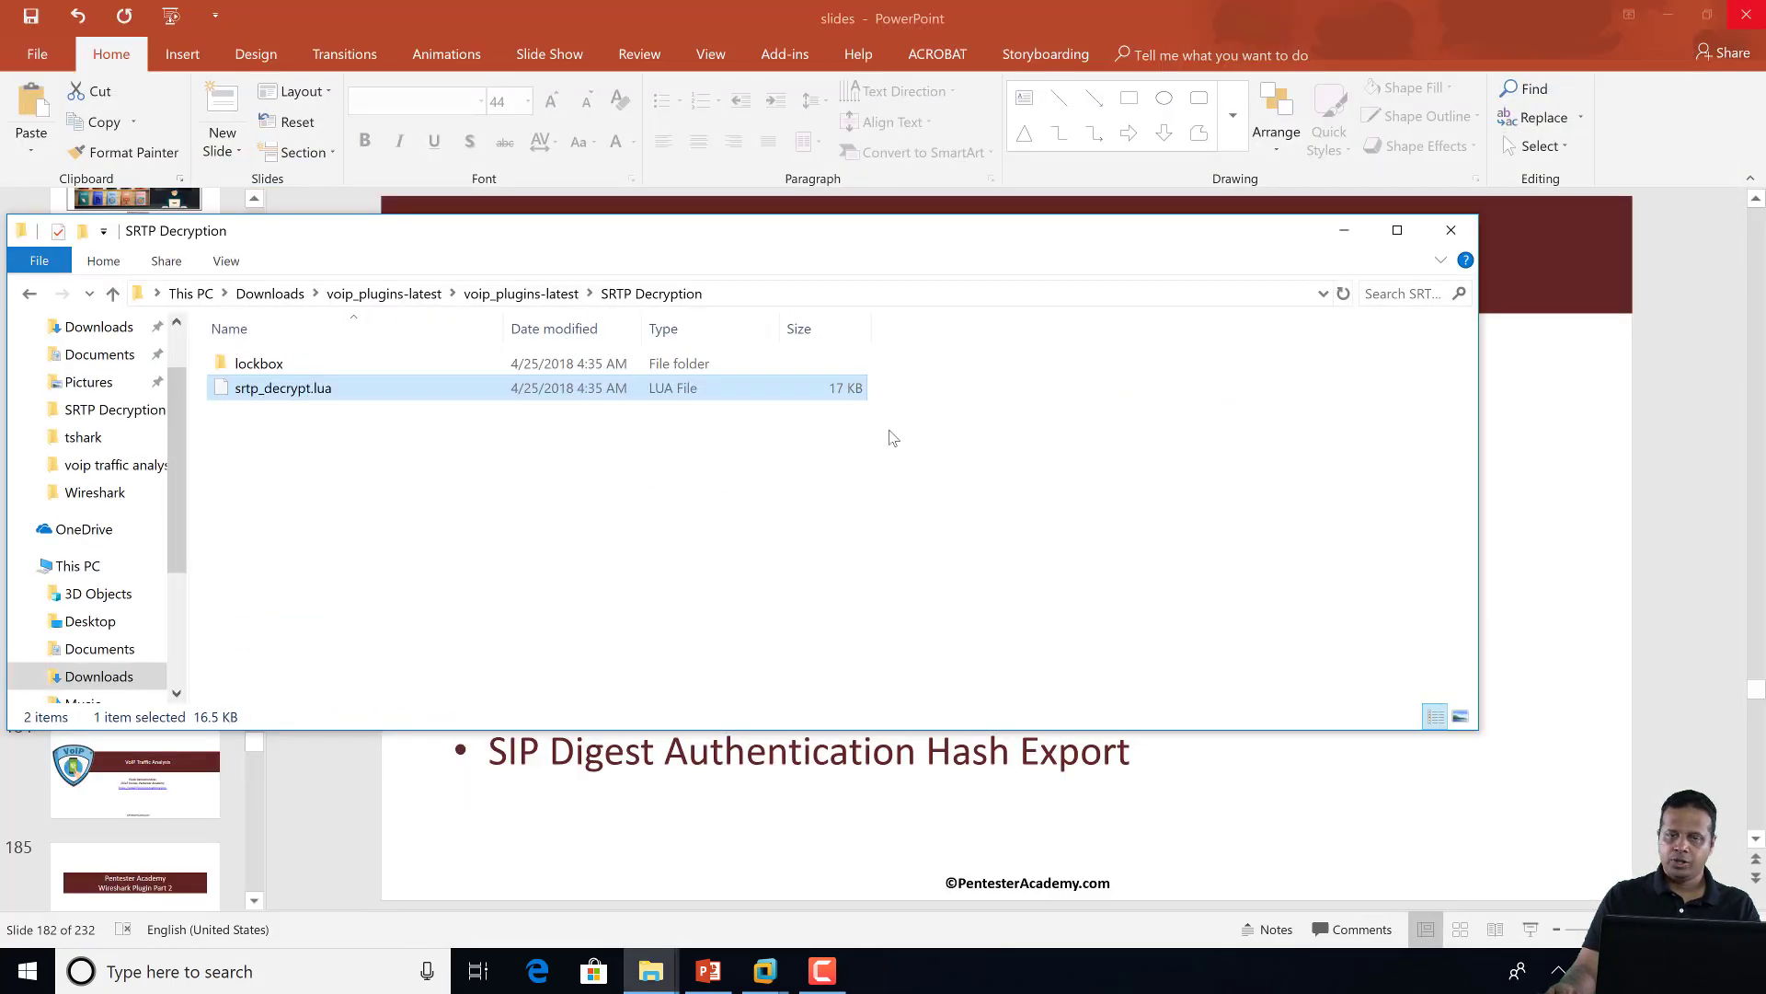
key(super)
text(wire)
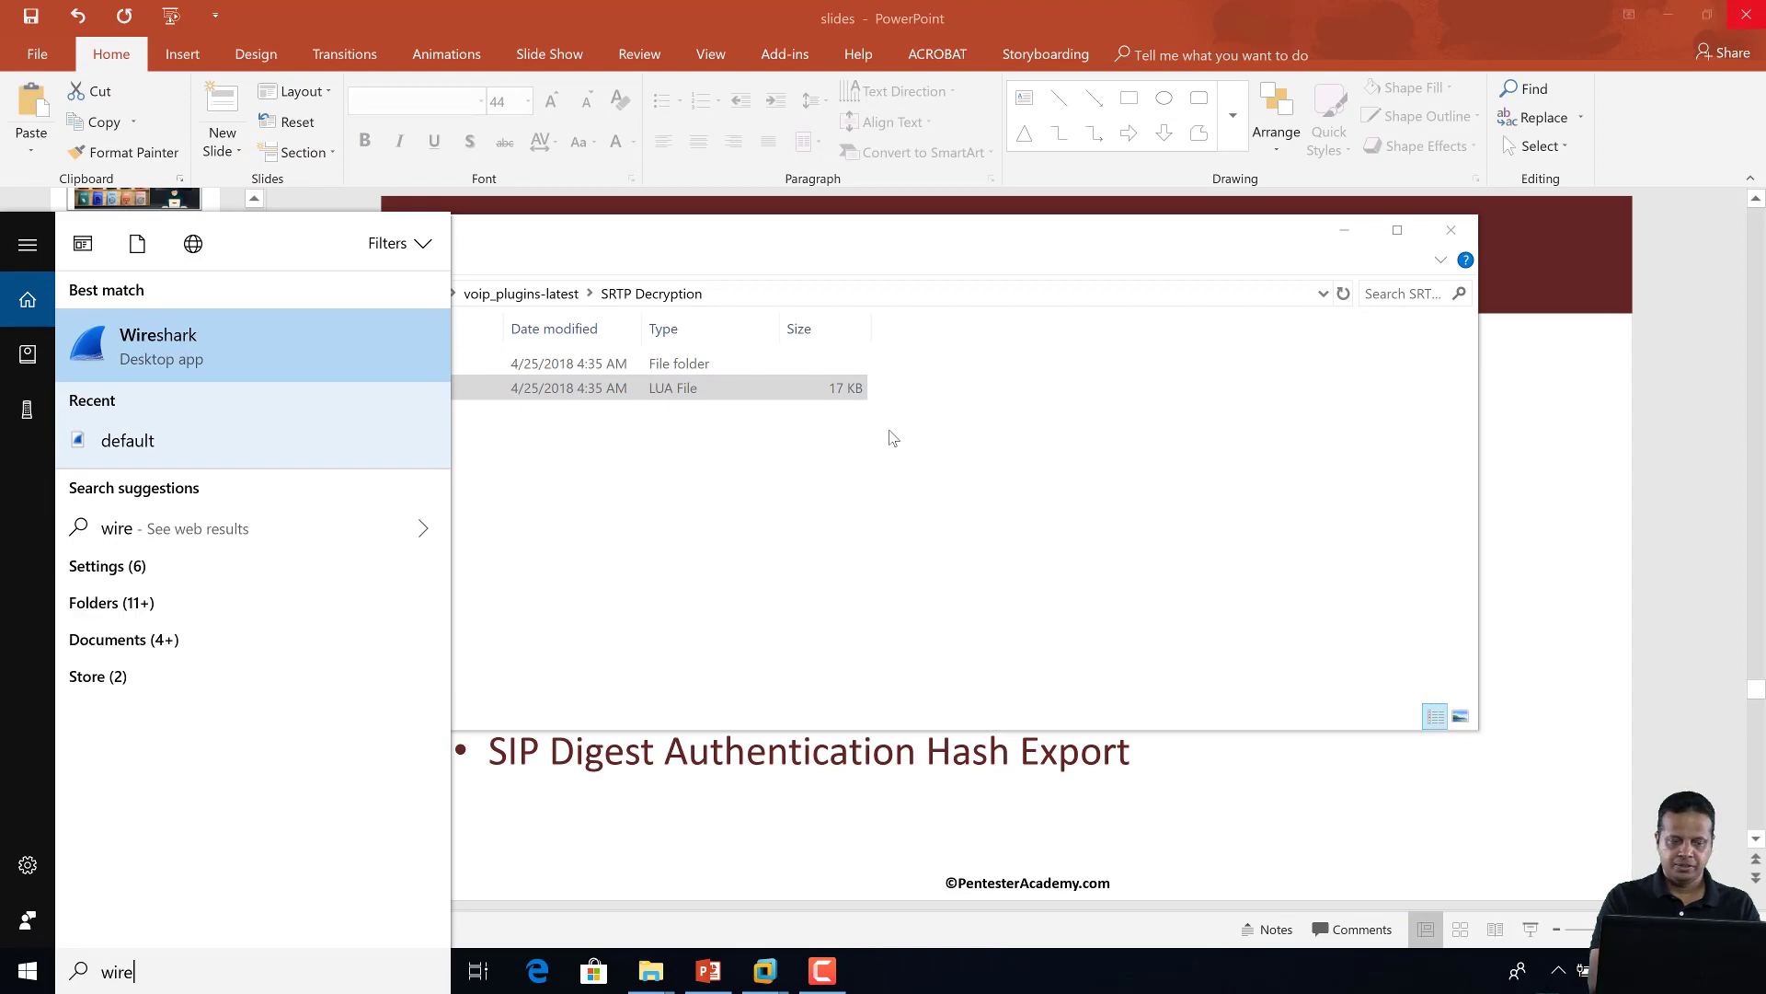
key(Return)
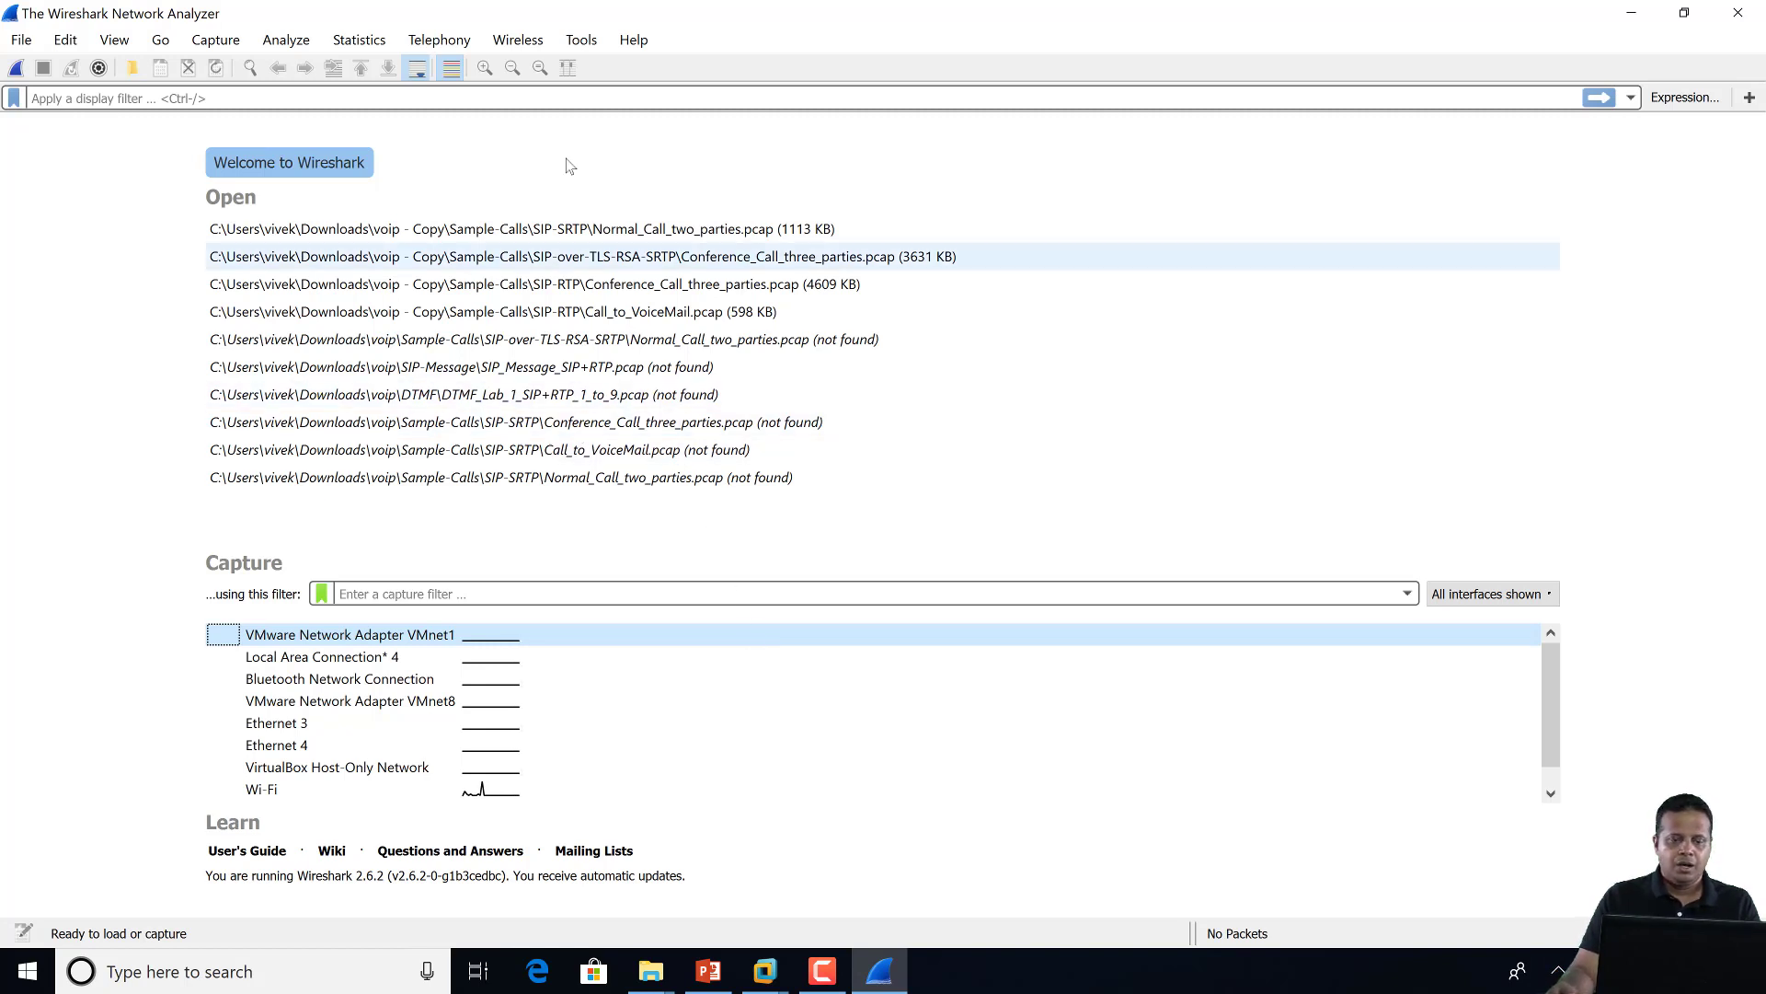
Check the Tools menu for the Lua entry and look over the Help menu
click(585, 44)
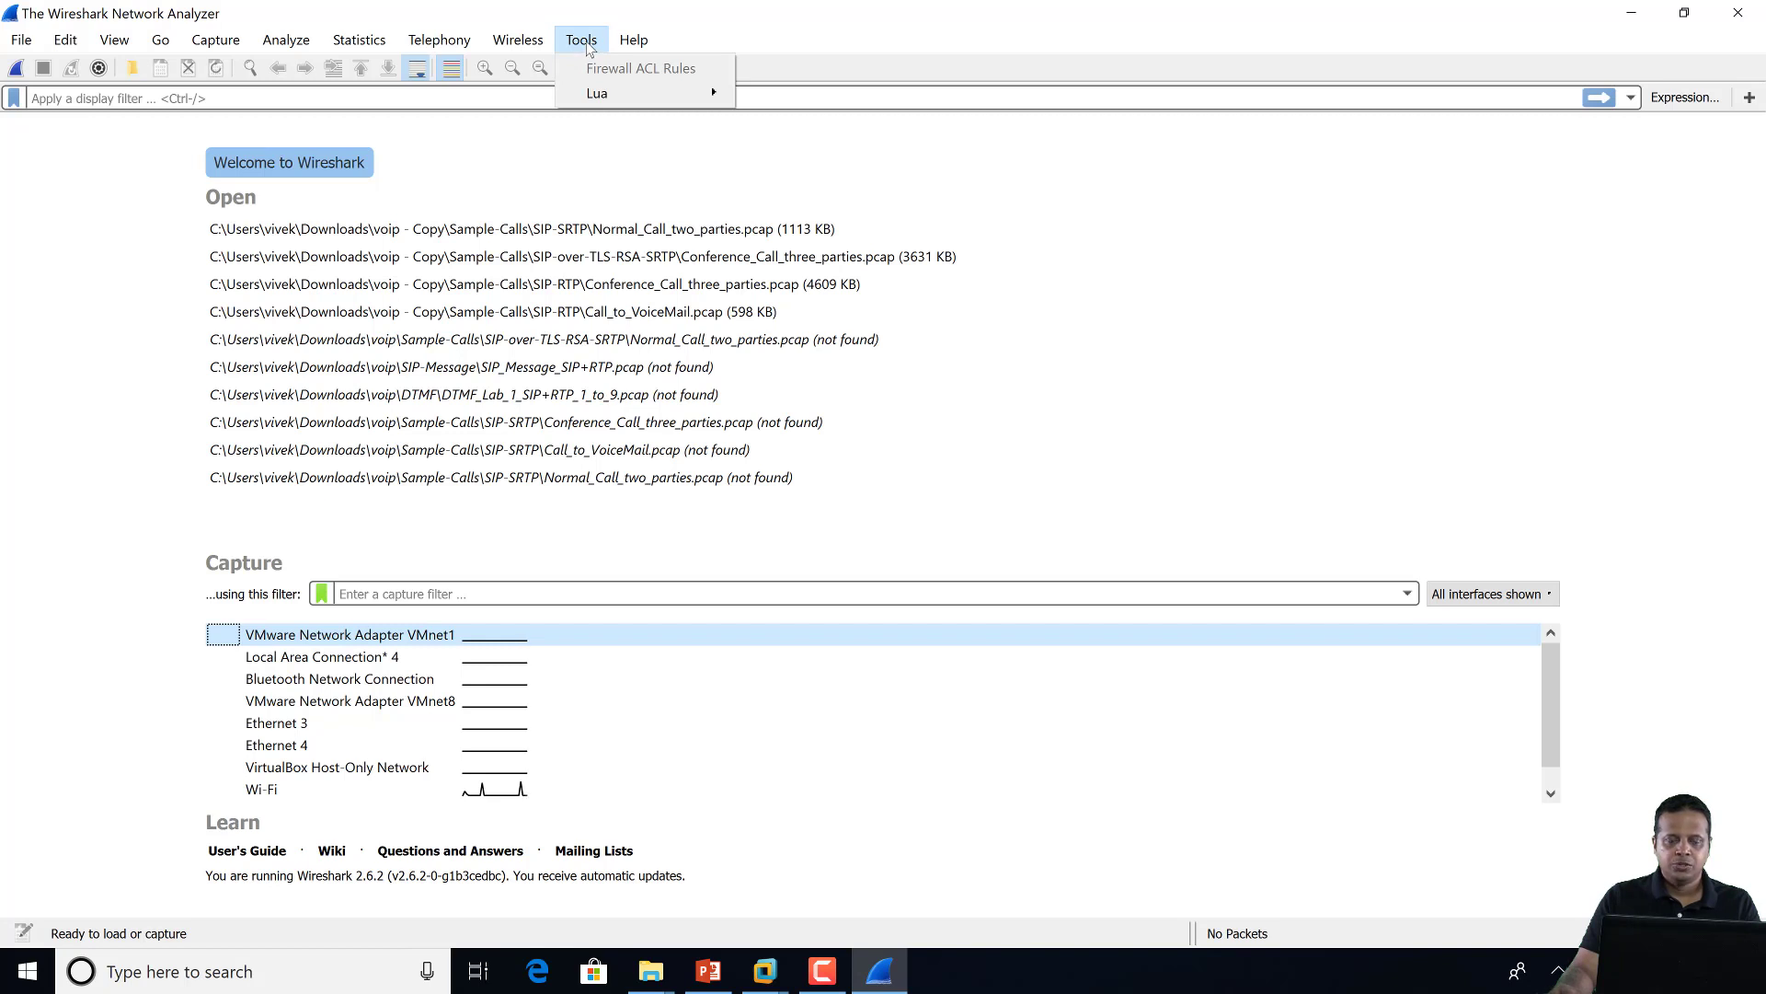
mouse_move(641, 98)
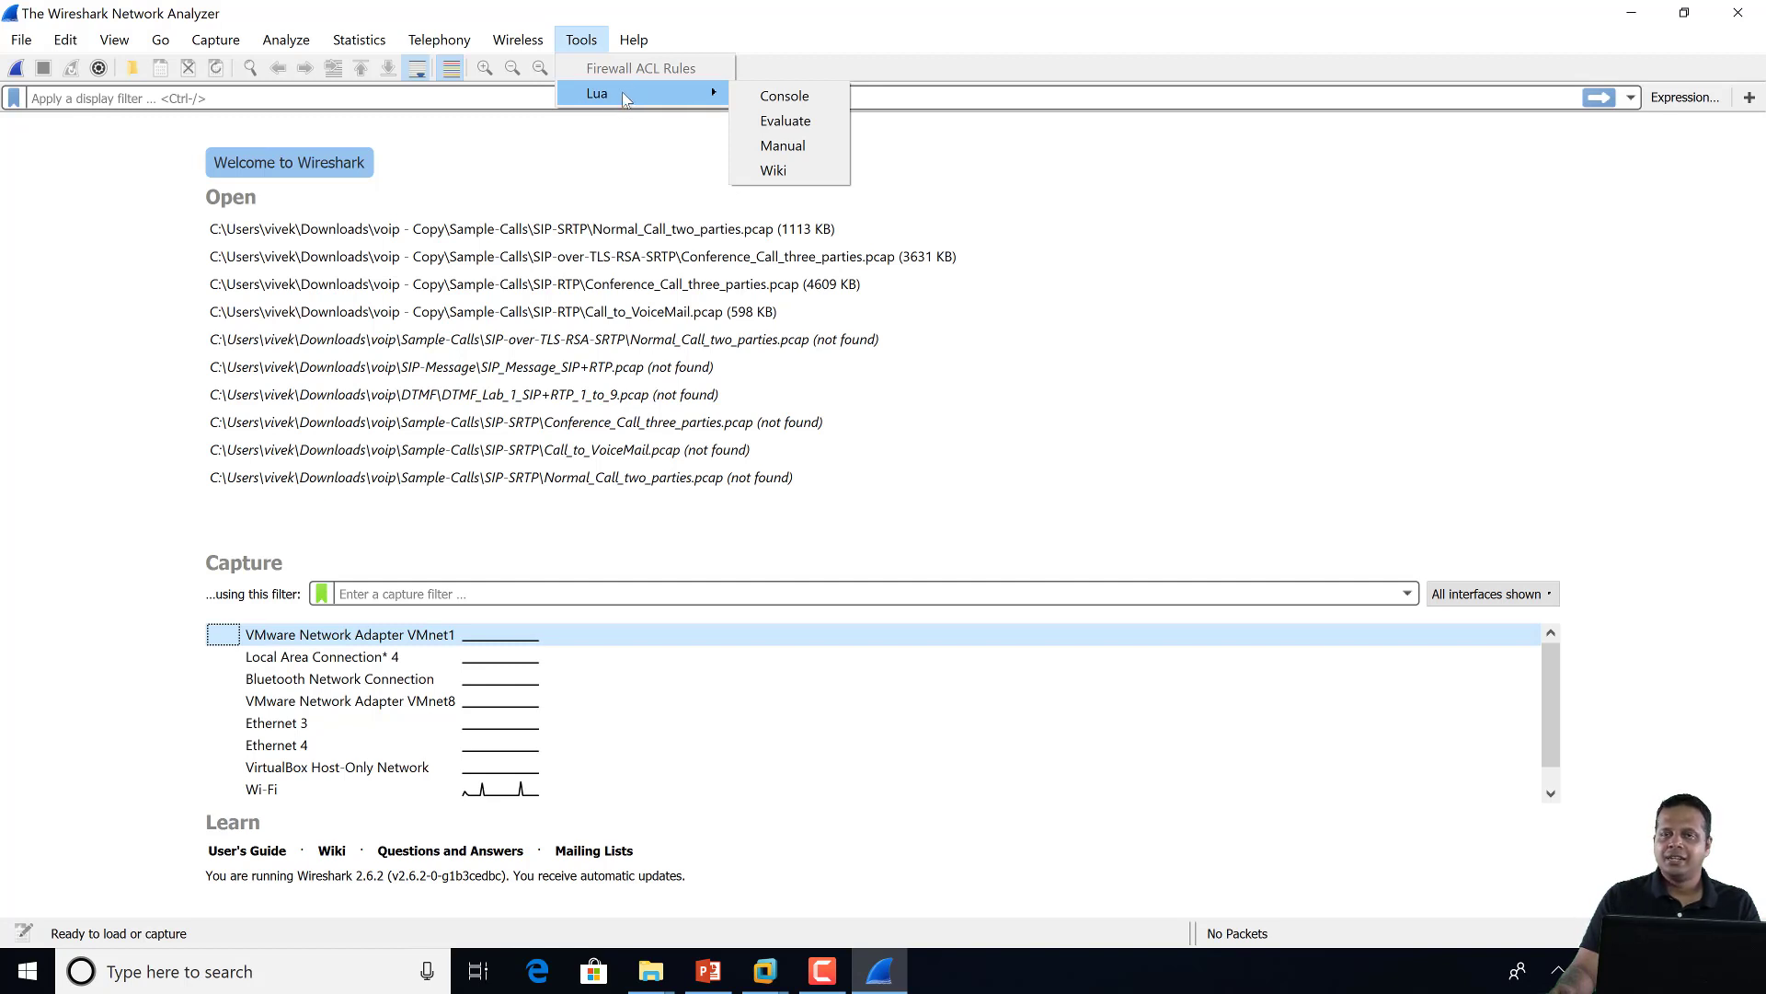
mouse_move(634, 40)
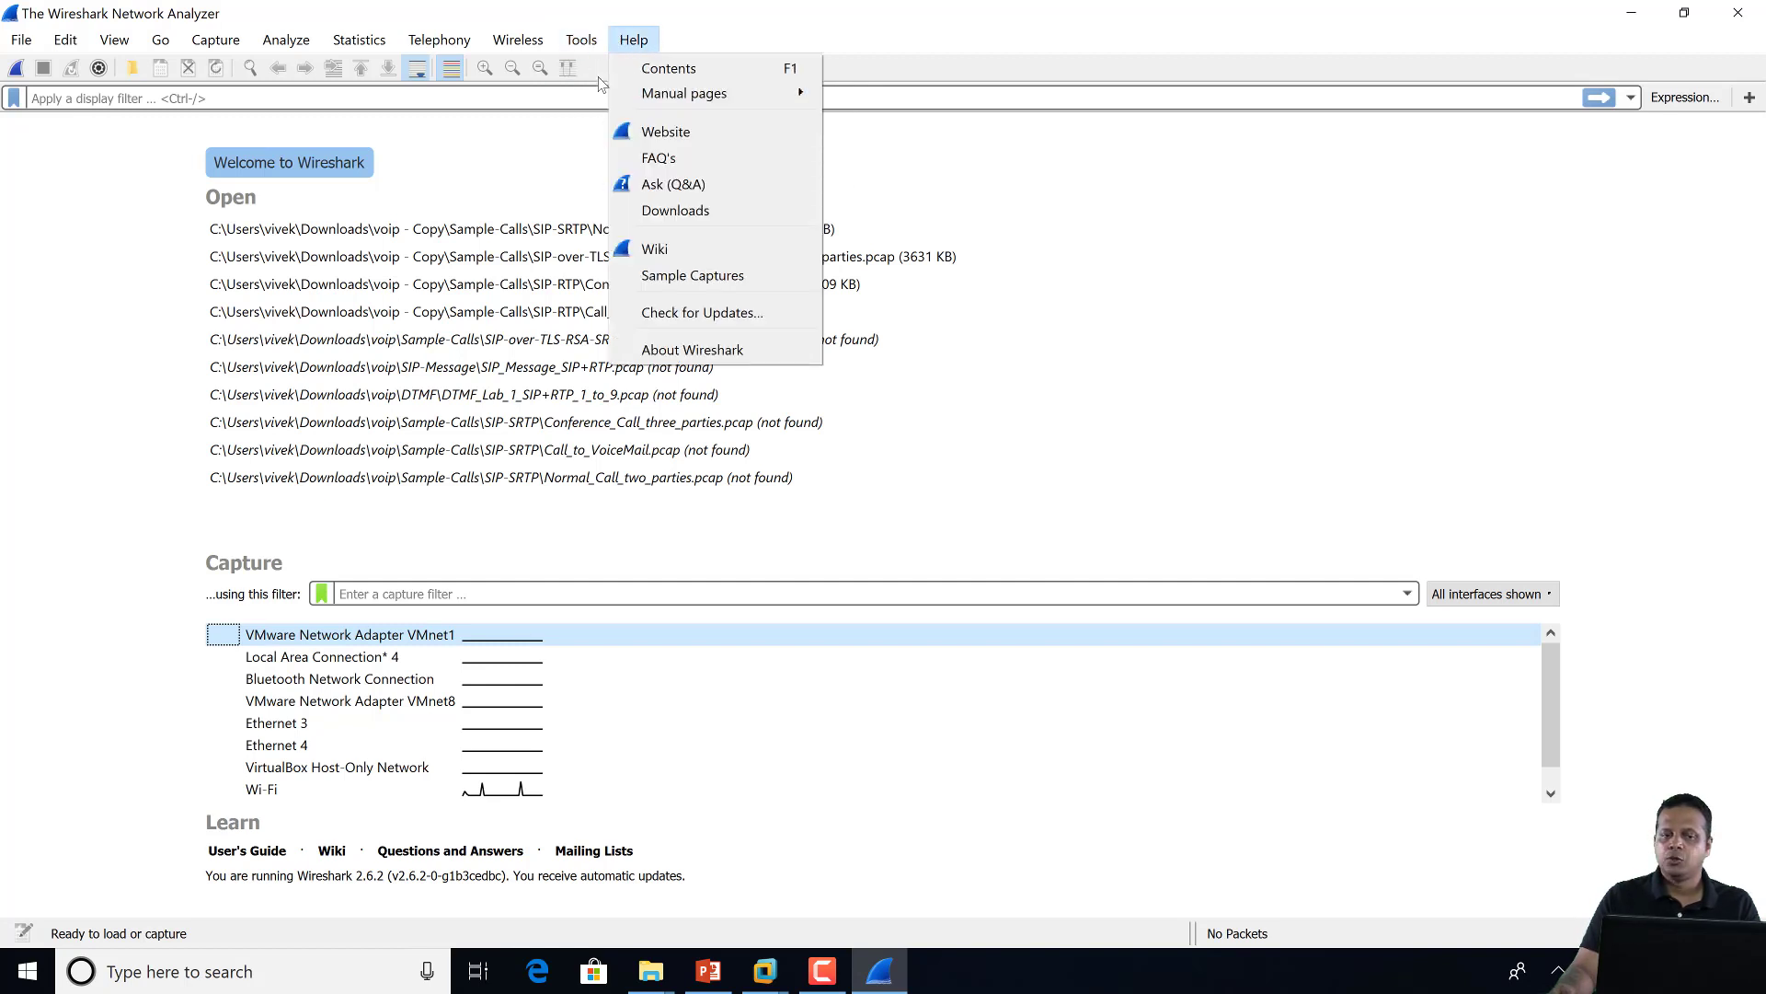
click(889, 18)
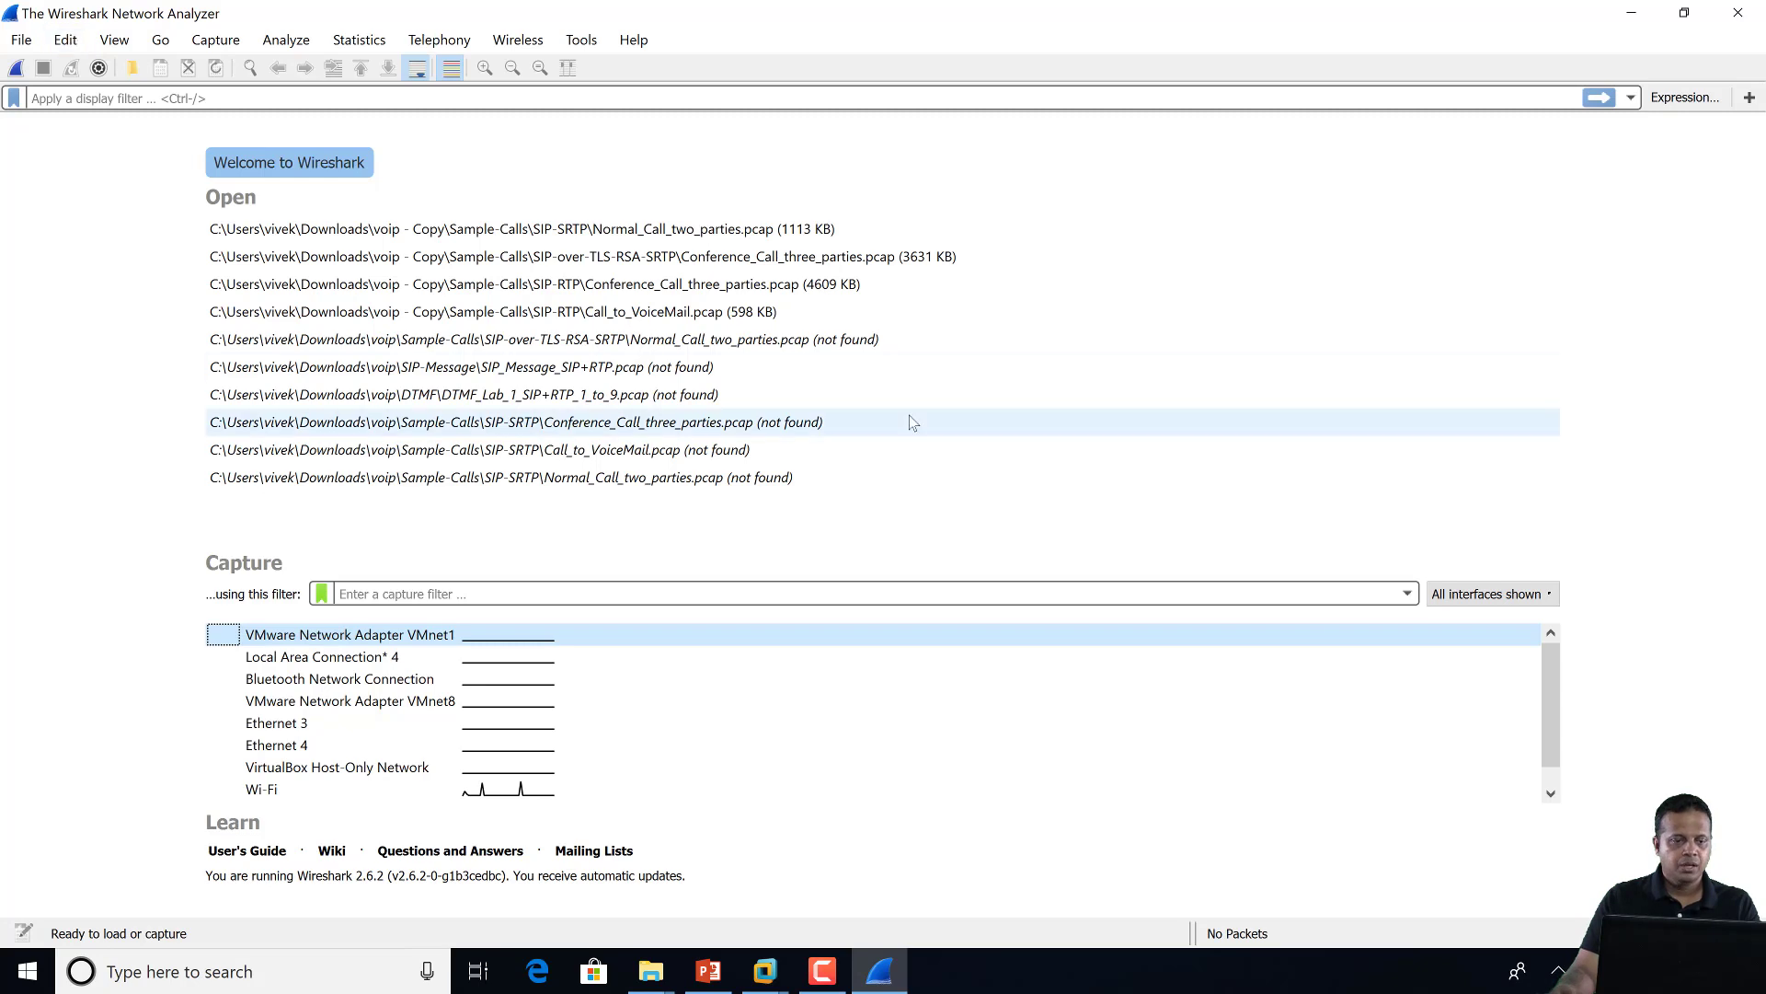
Uncheck 'Decrypt SRTP Automatically' under Protocols > PA-TOOLBOX in Preferences and confirm with OK
click(58, 41)
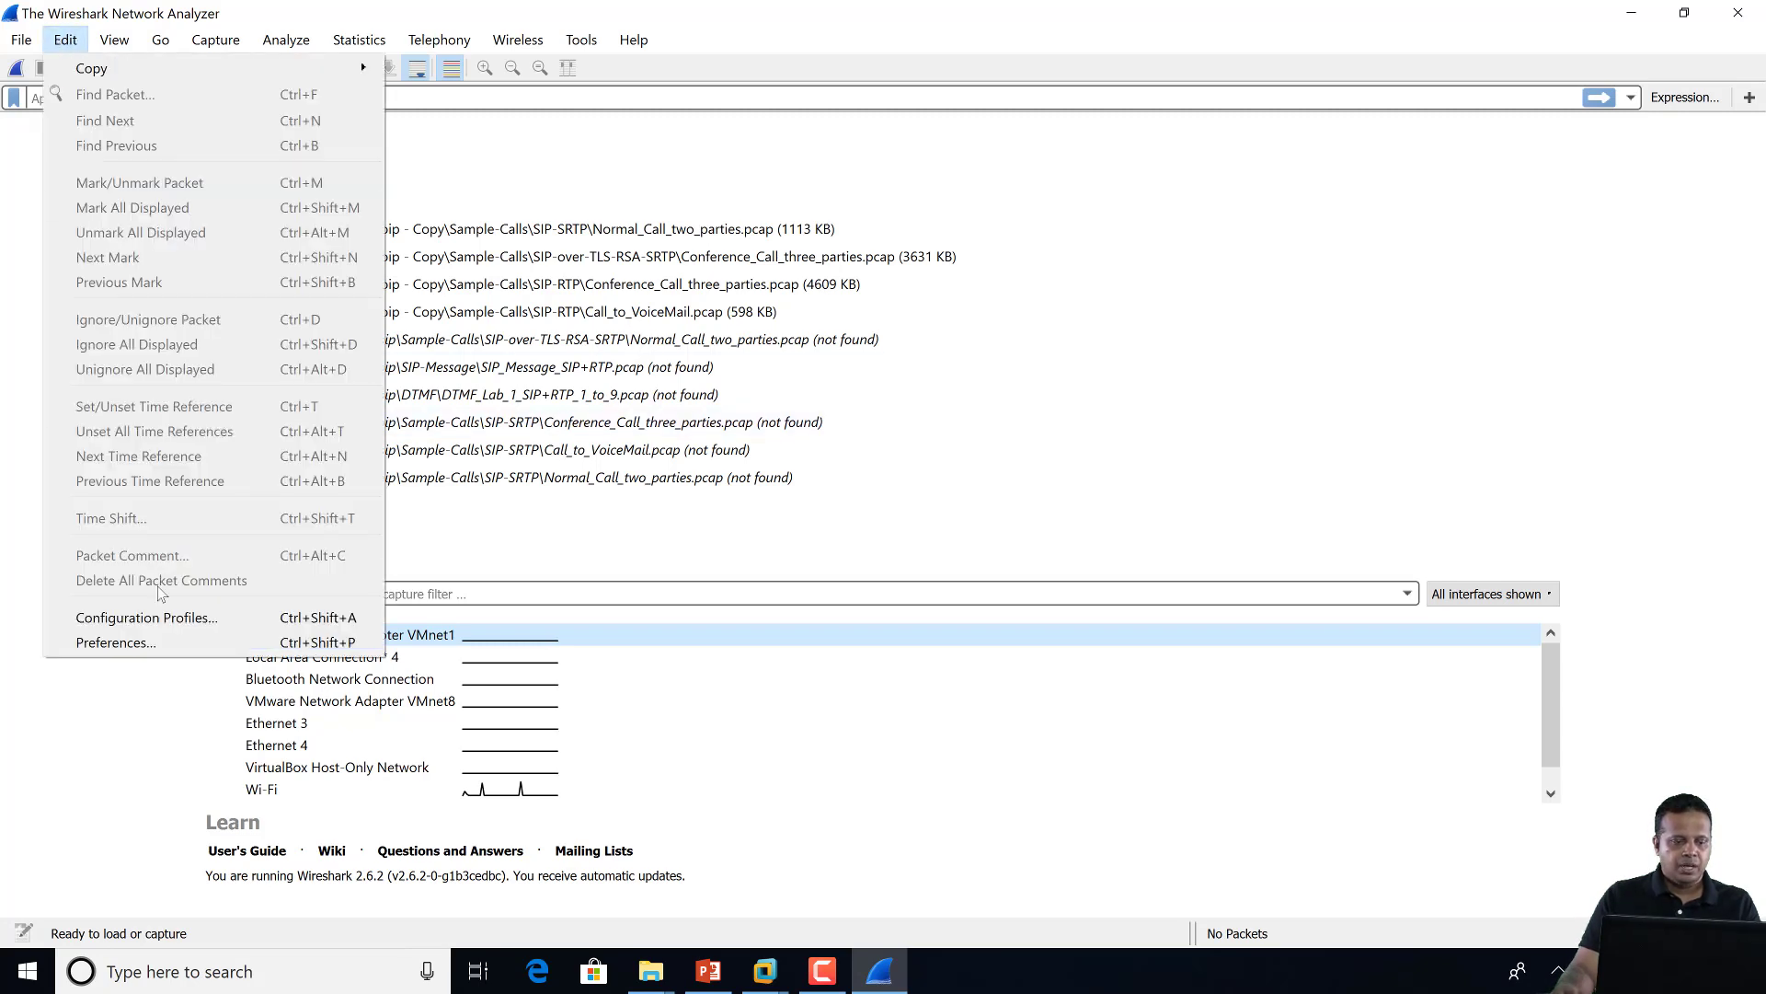
click(164, 638)
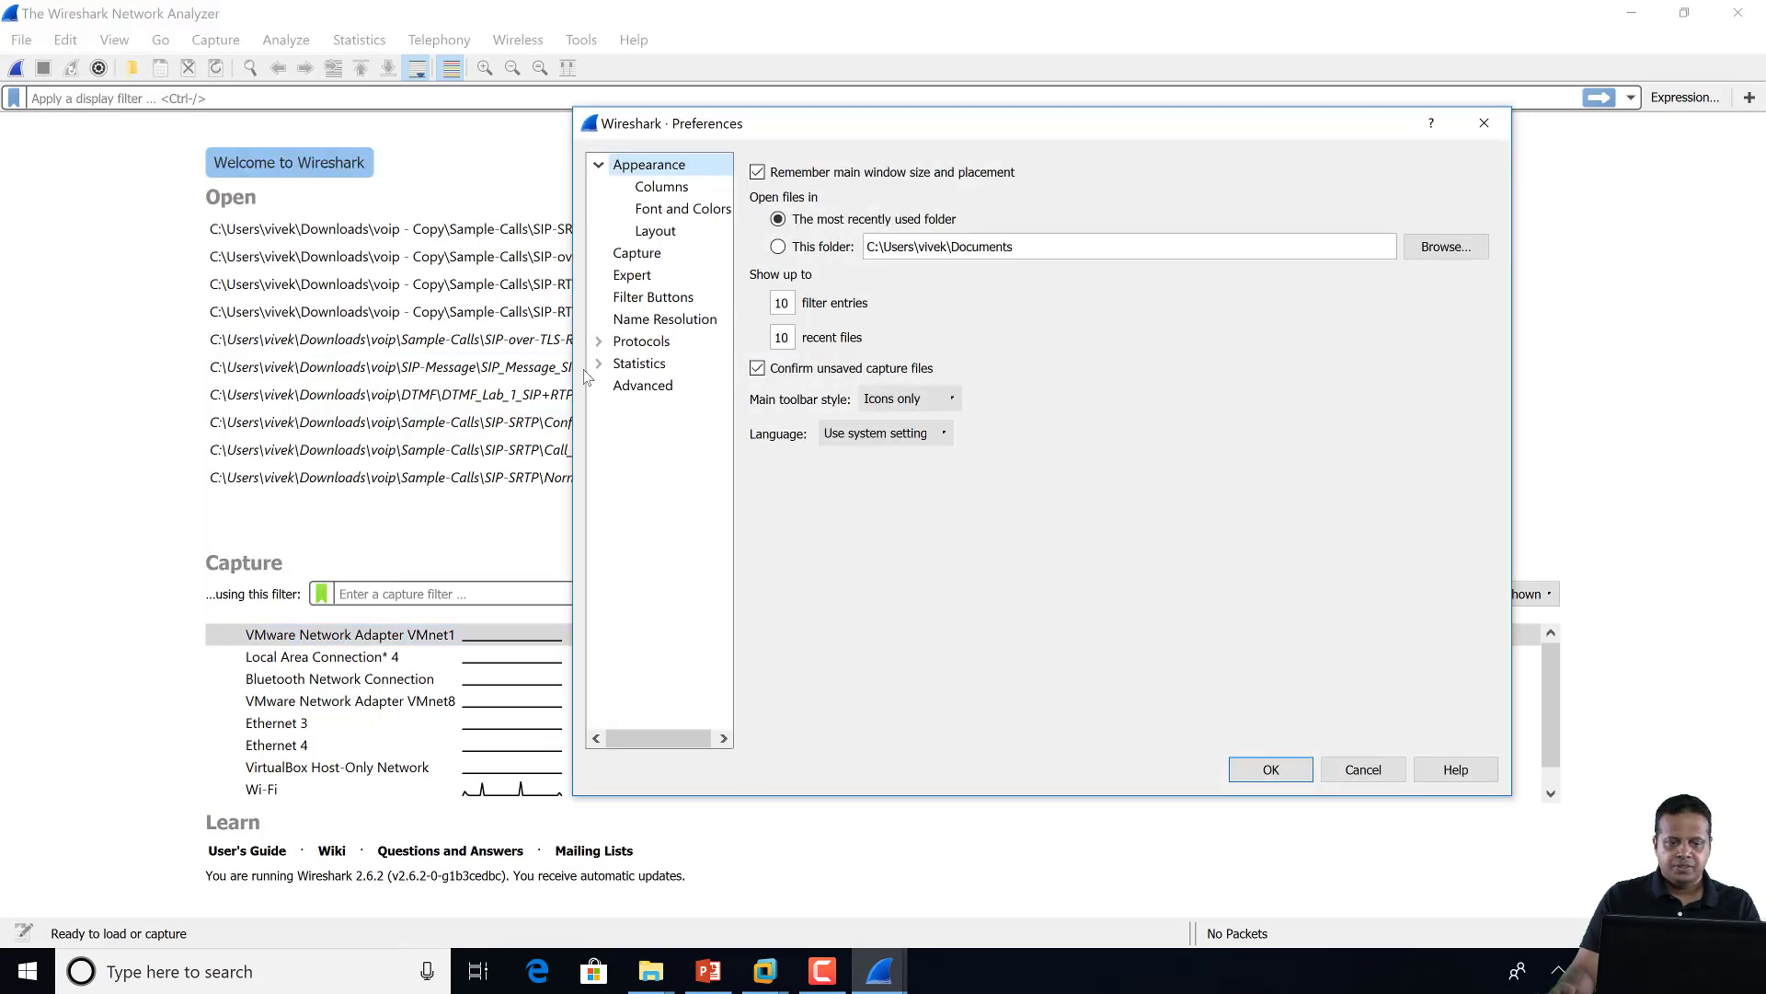
click(600, 342)
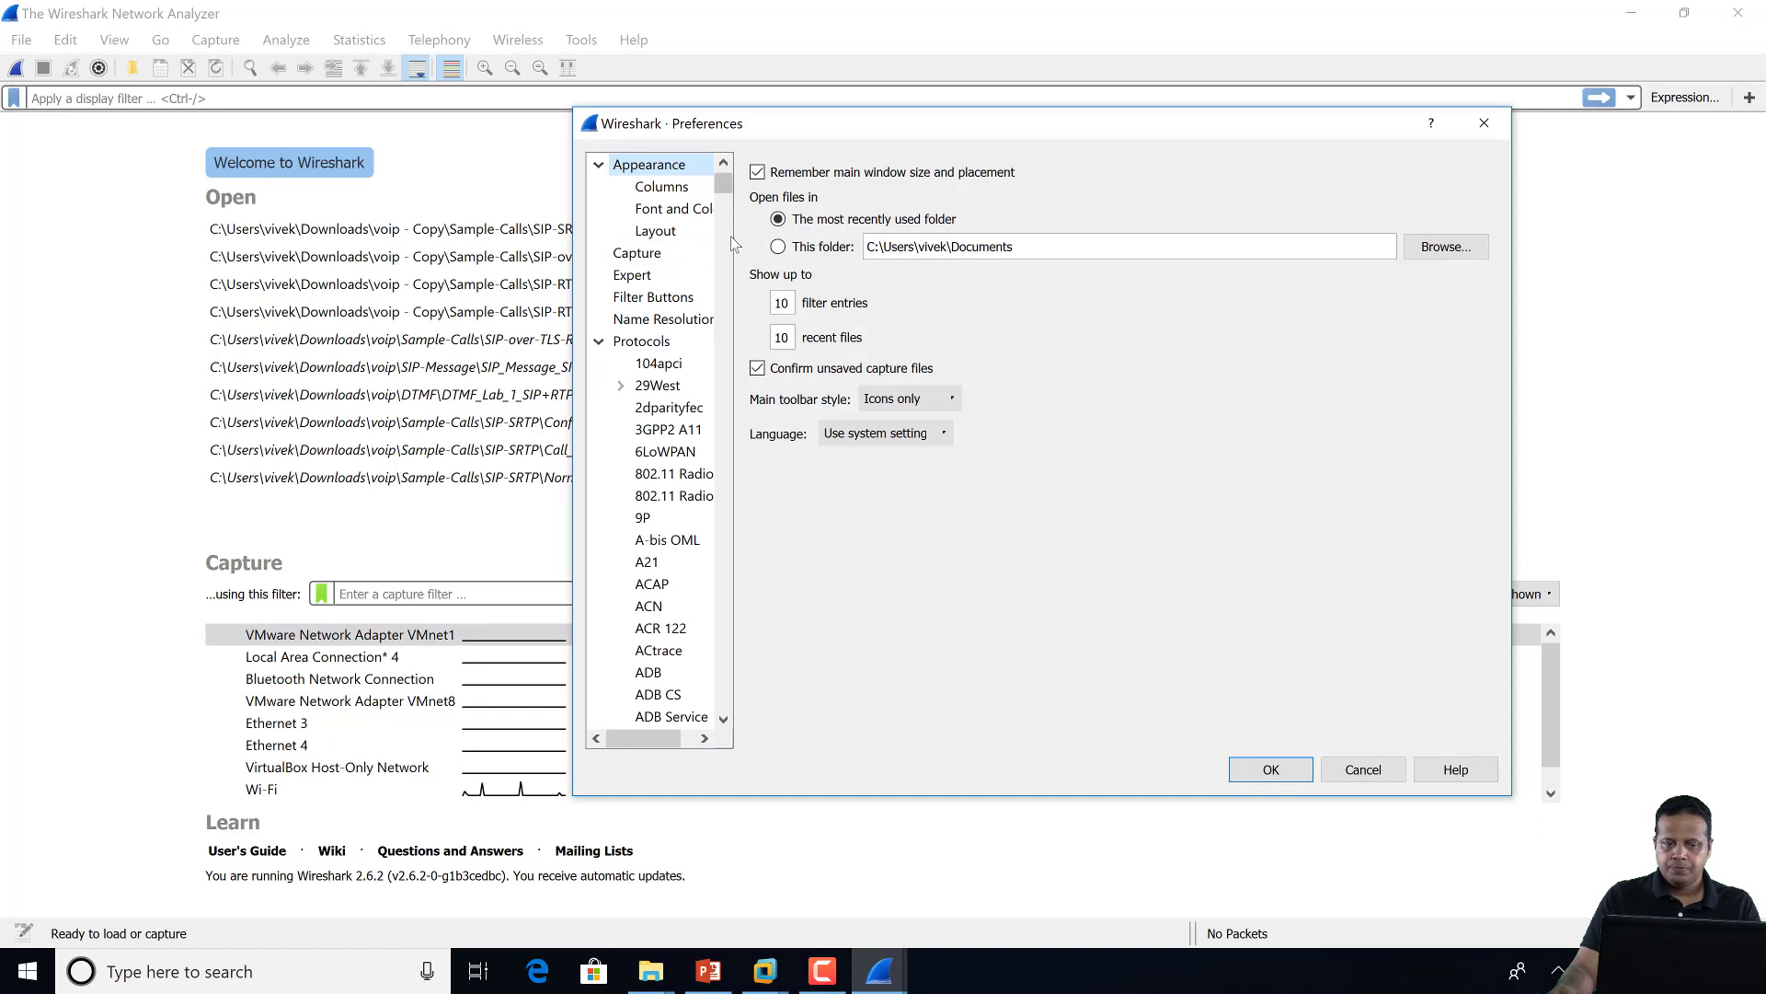
drag(734, 238, 982, 260)
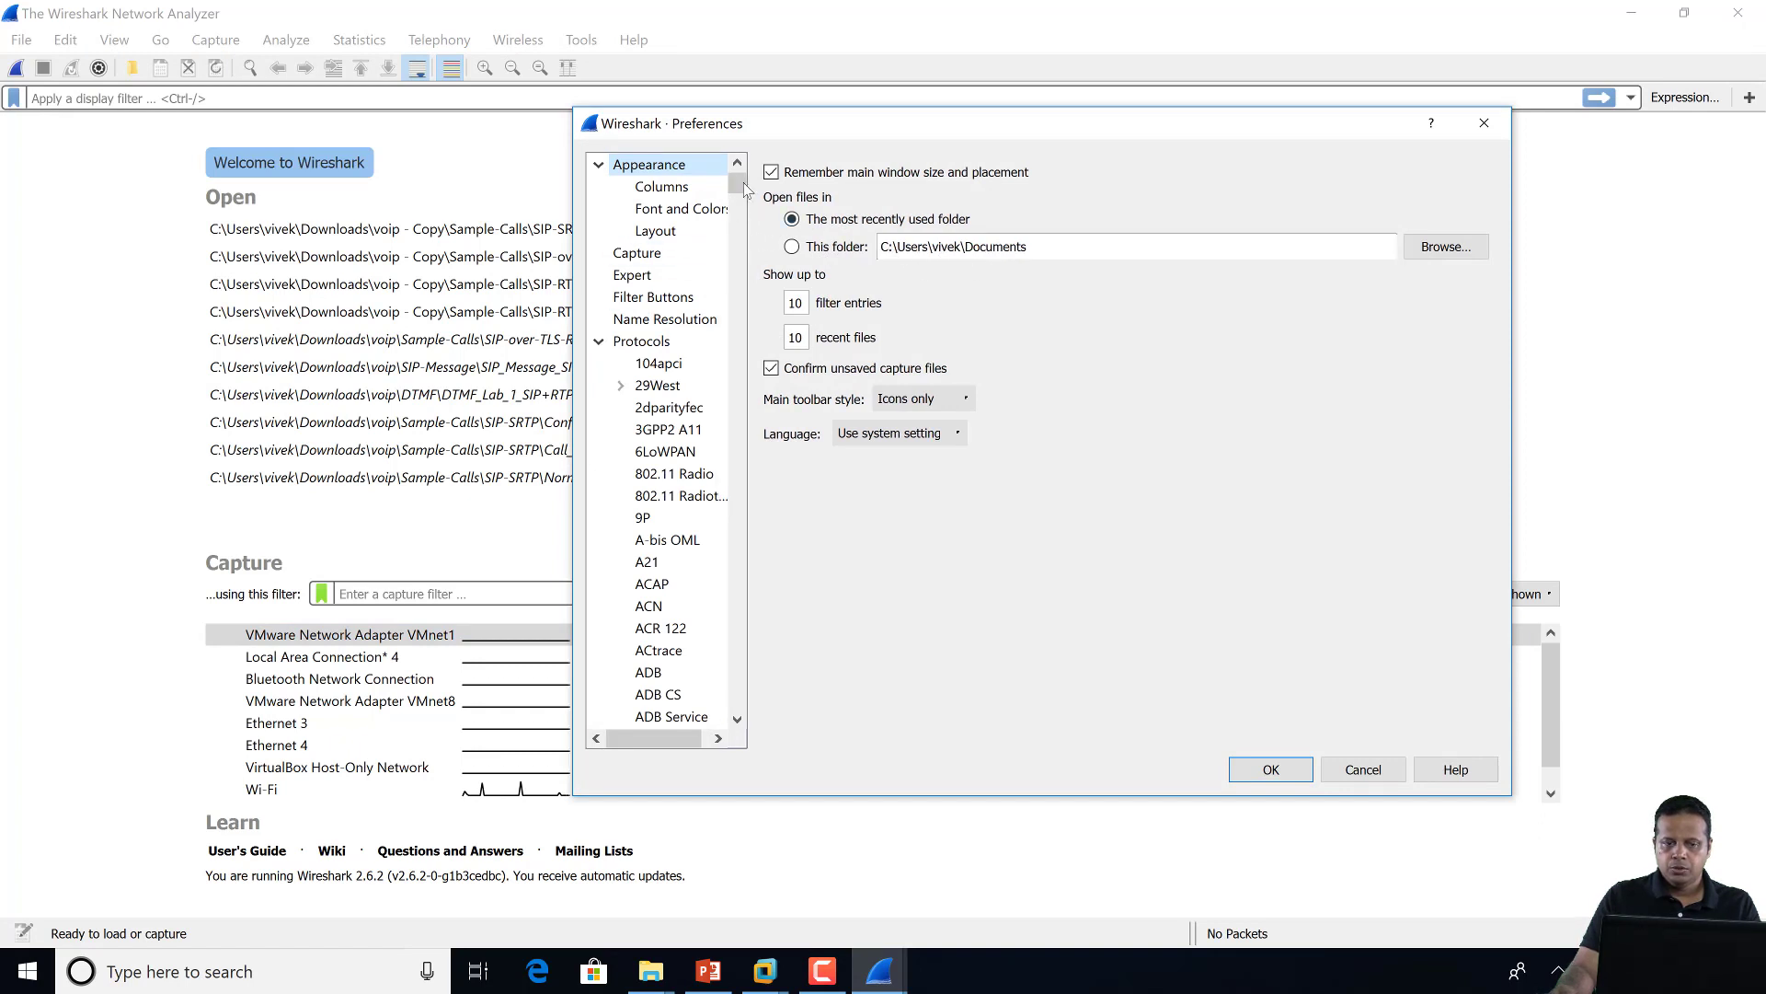
drag(737, 182, 749, 530)
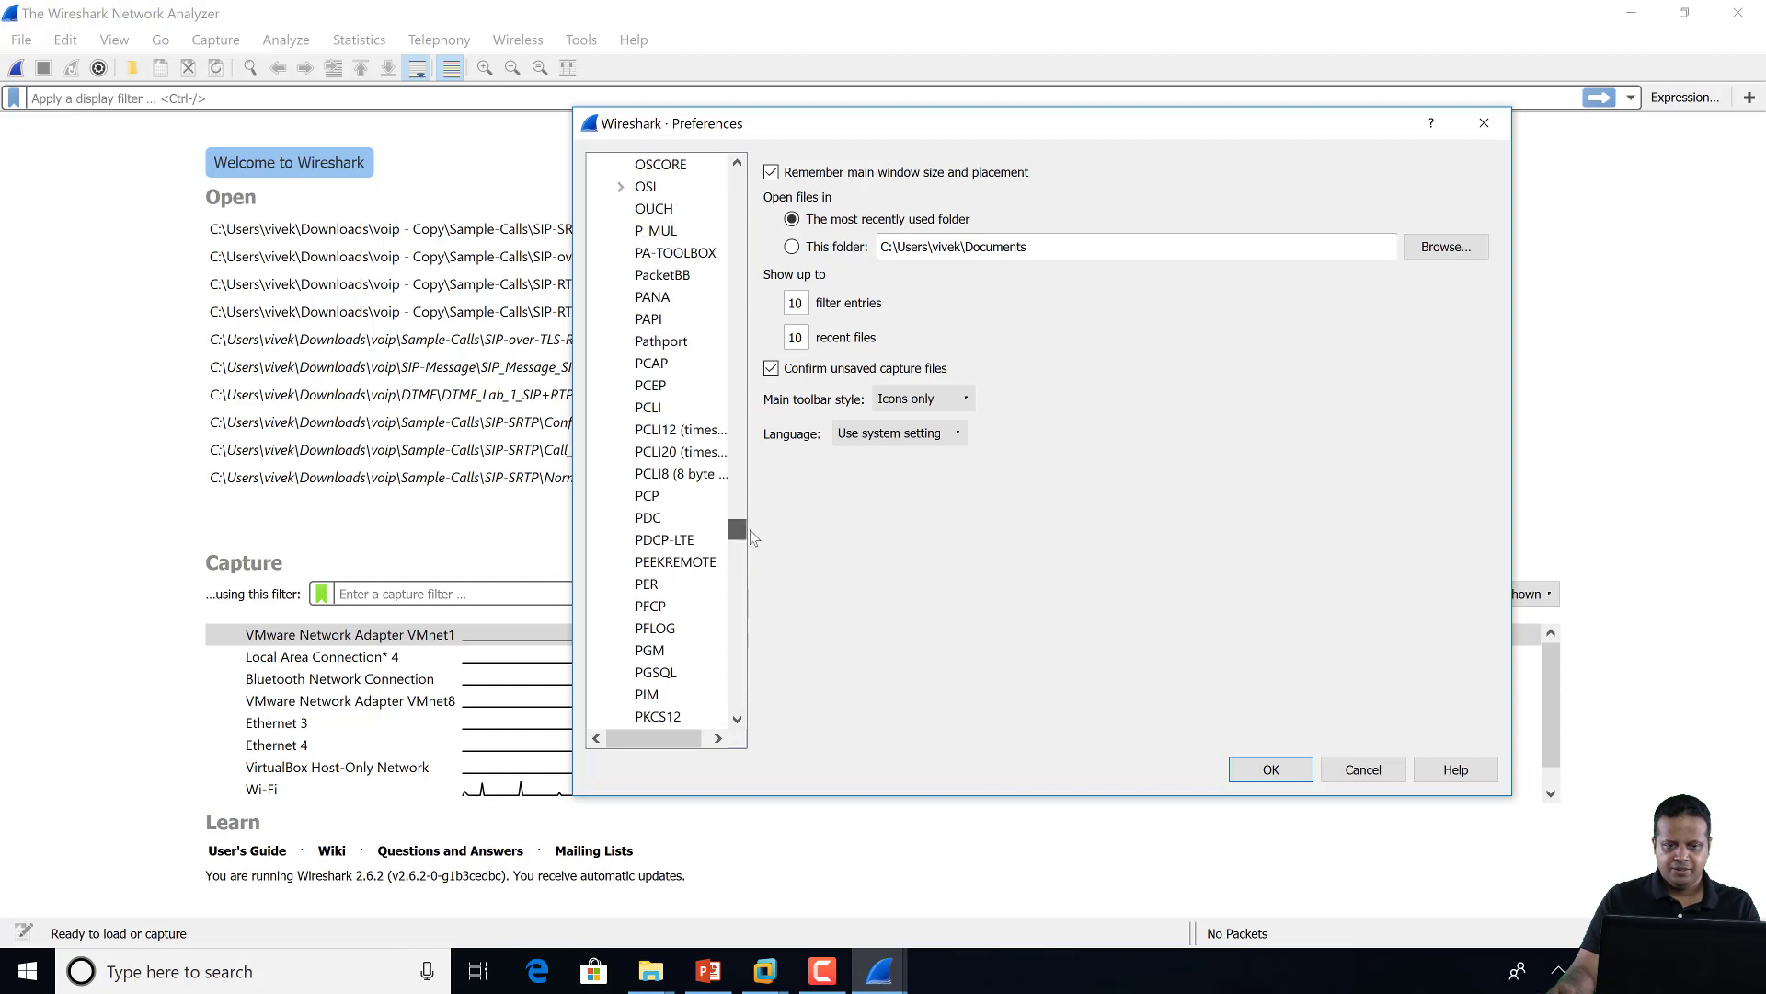
click(698, 258)
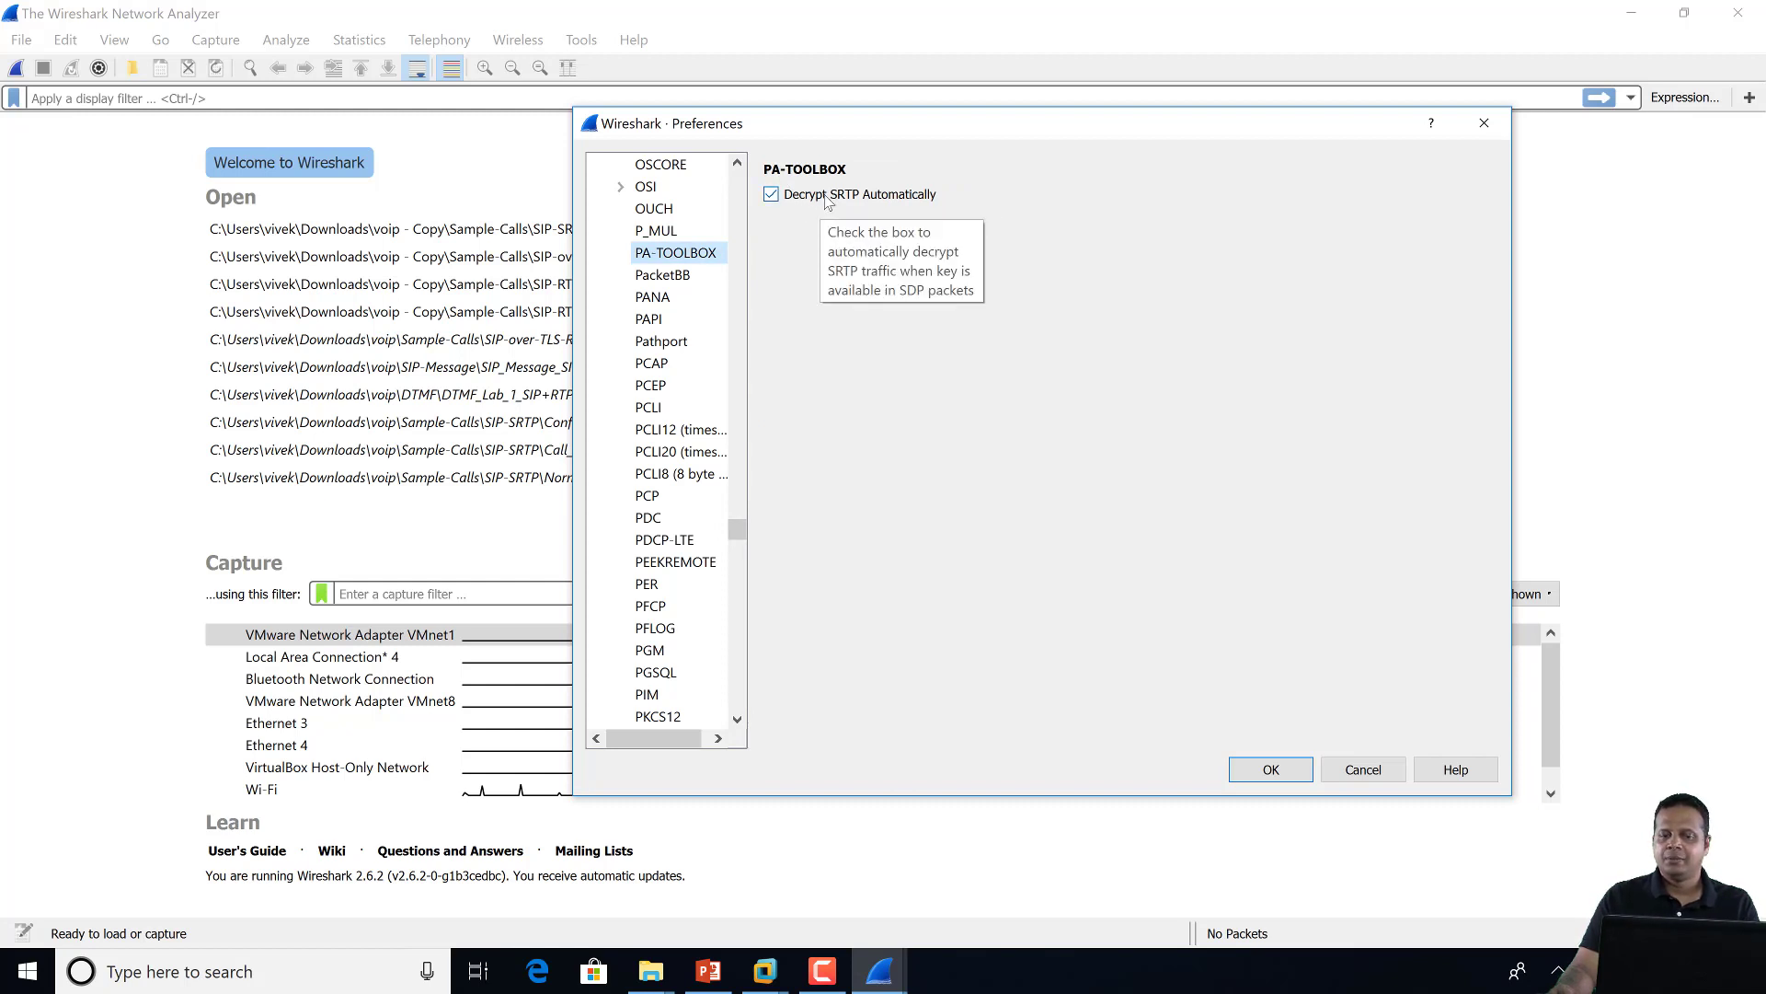
click(771, 196)
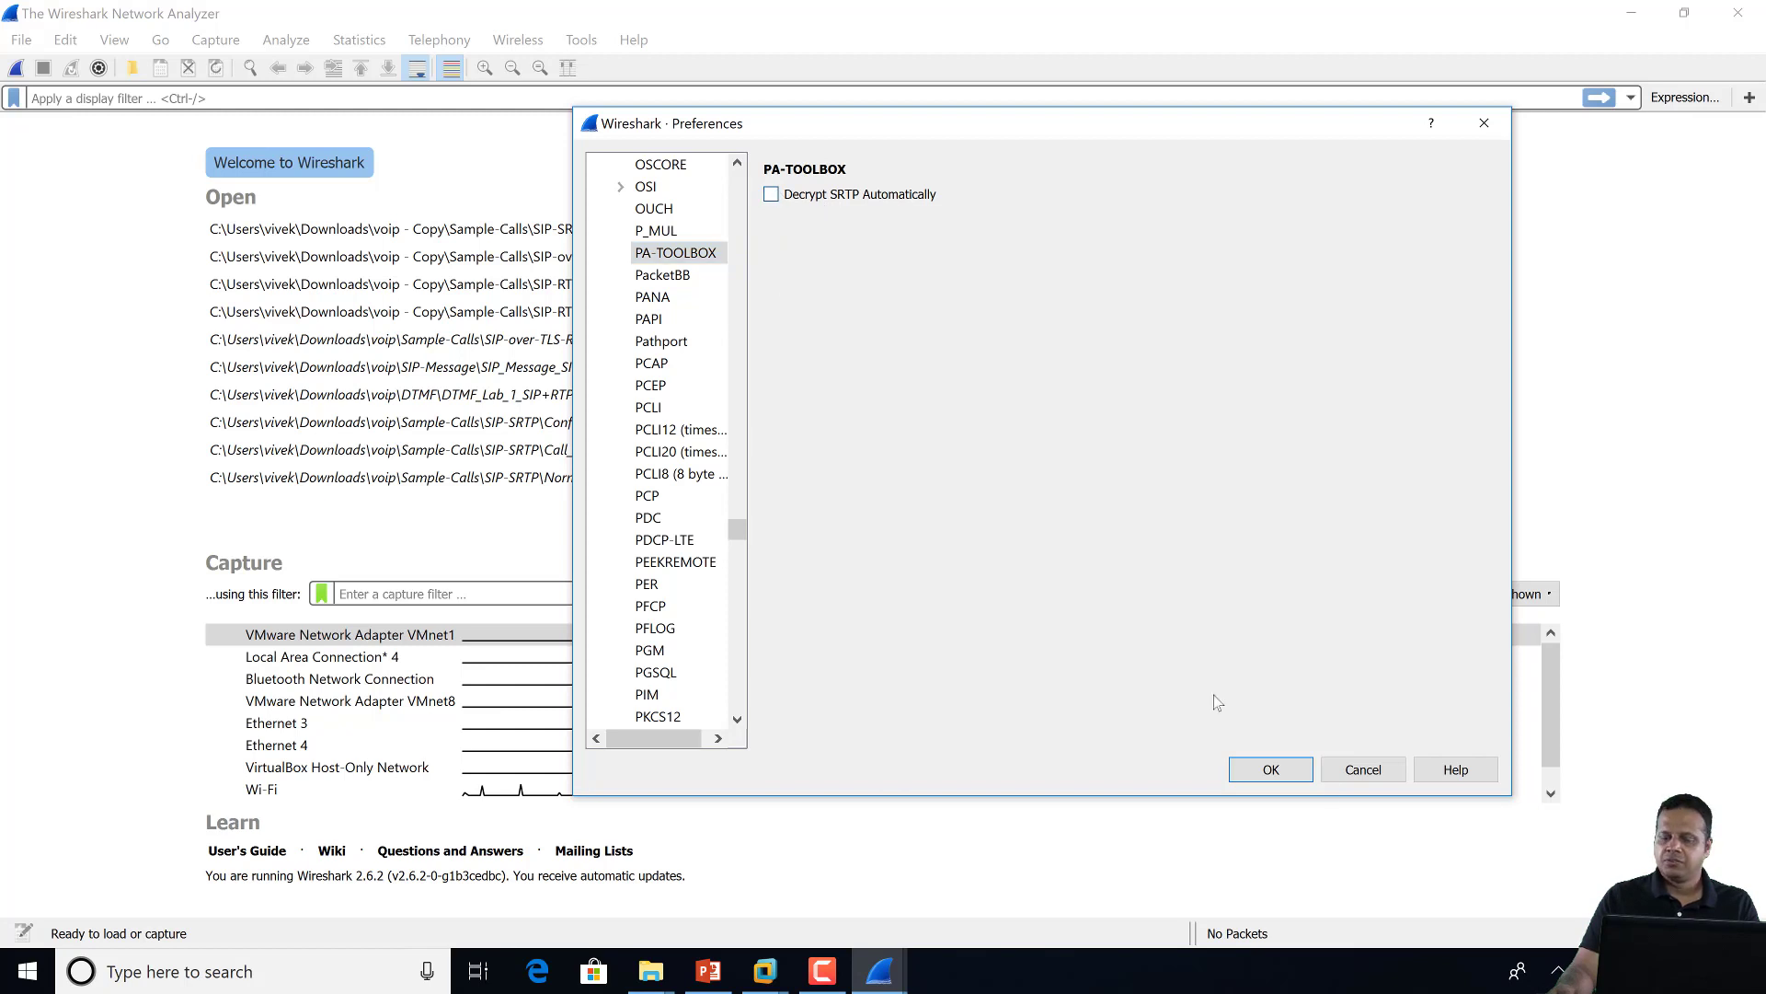
click(1288, 771)
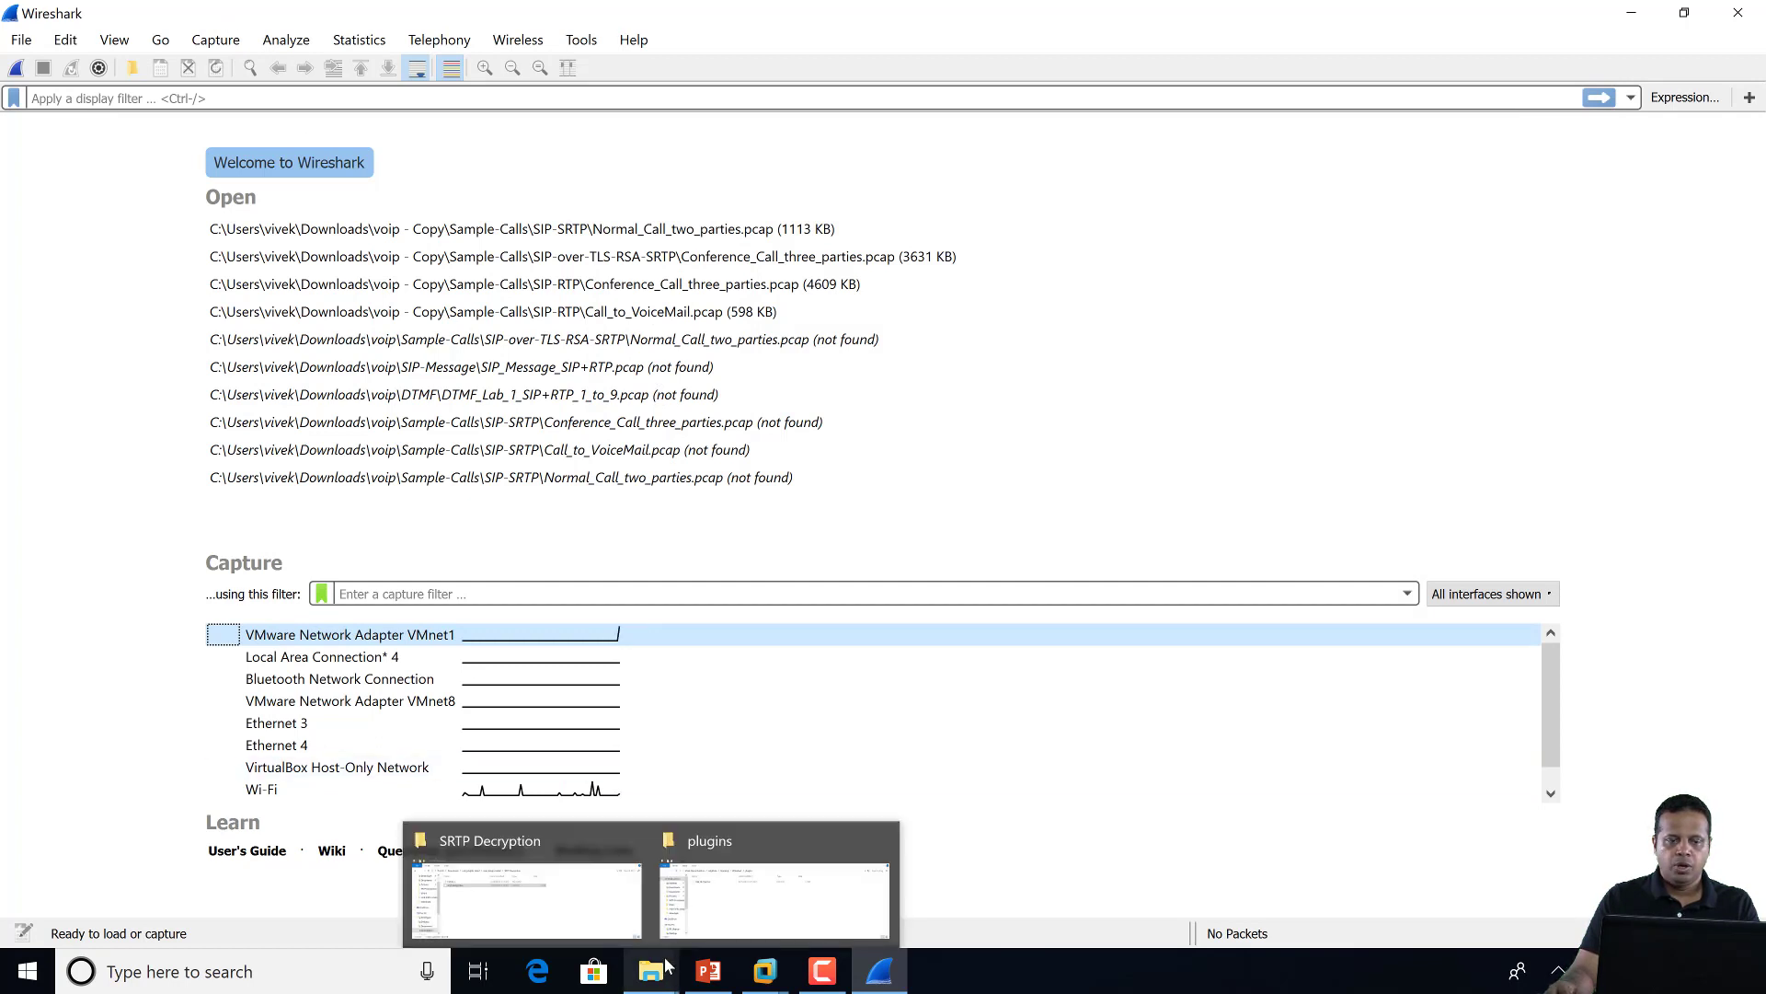
mouse_move(659, 982)
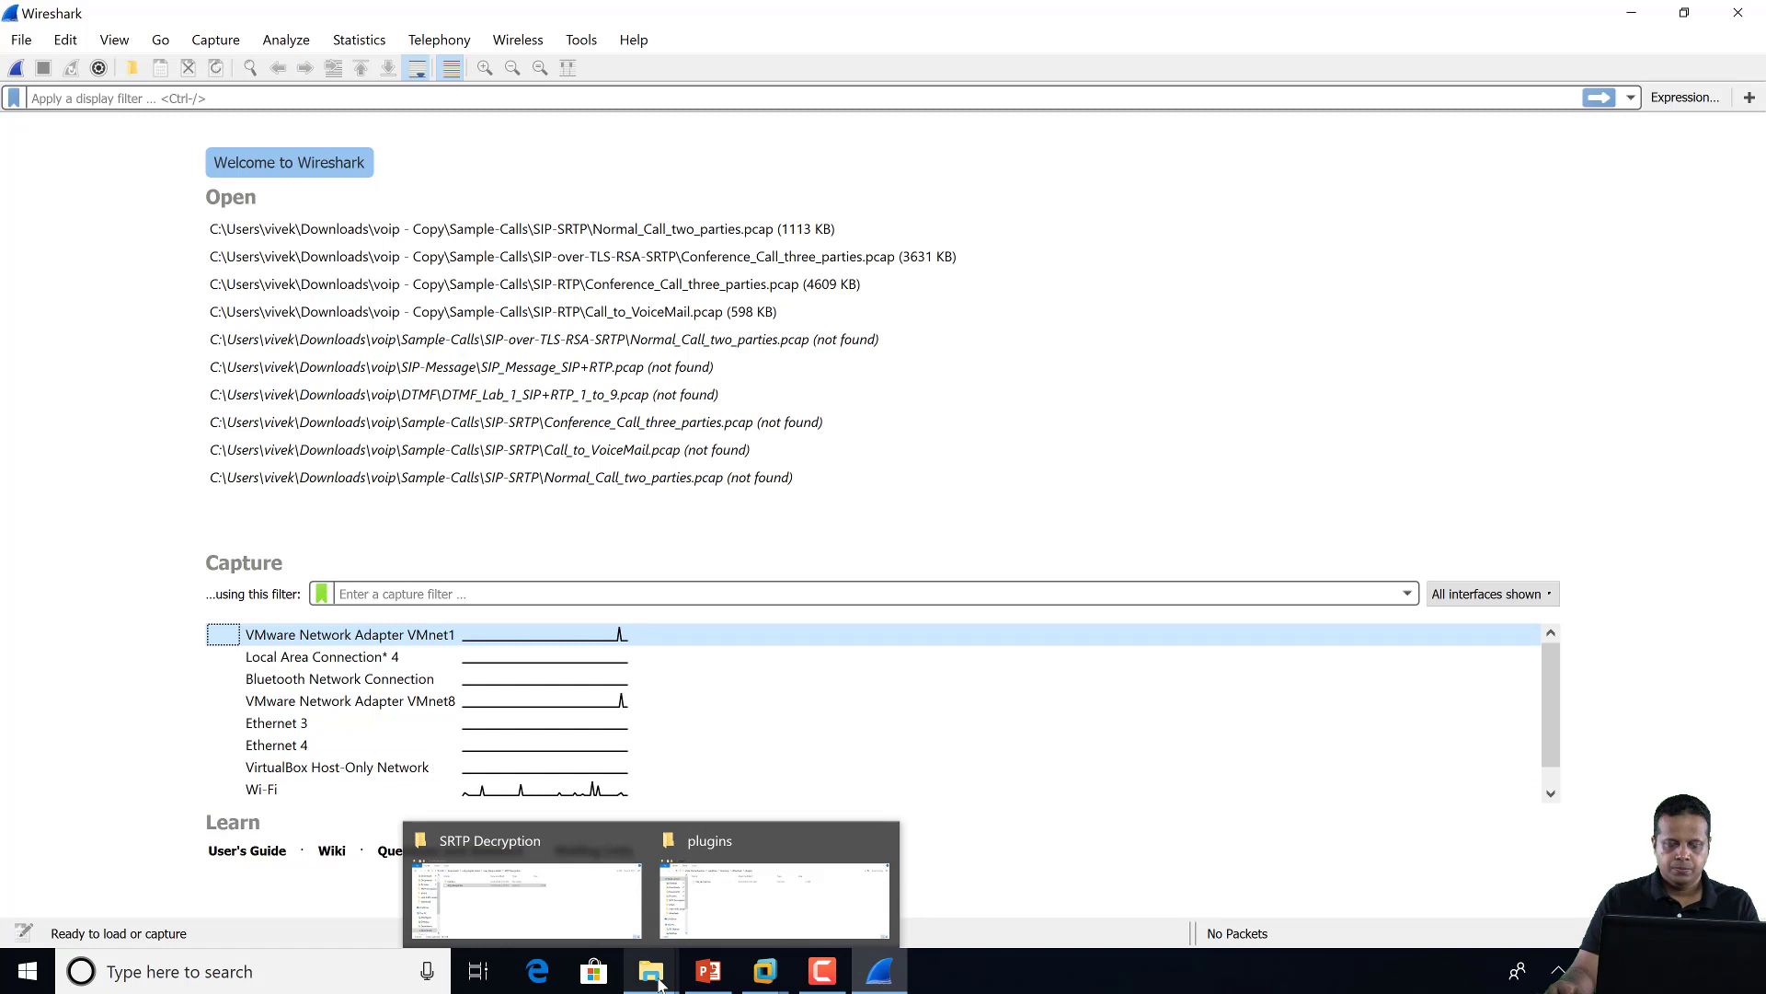
Drag Conference_Call_three_parties from the SIP-SRTP folder onto Wireshark to load its 15706 packets
click(1161, 972)
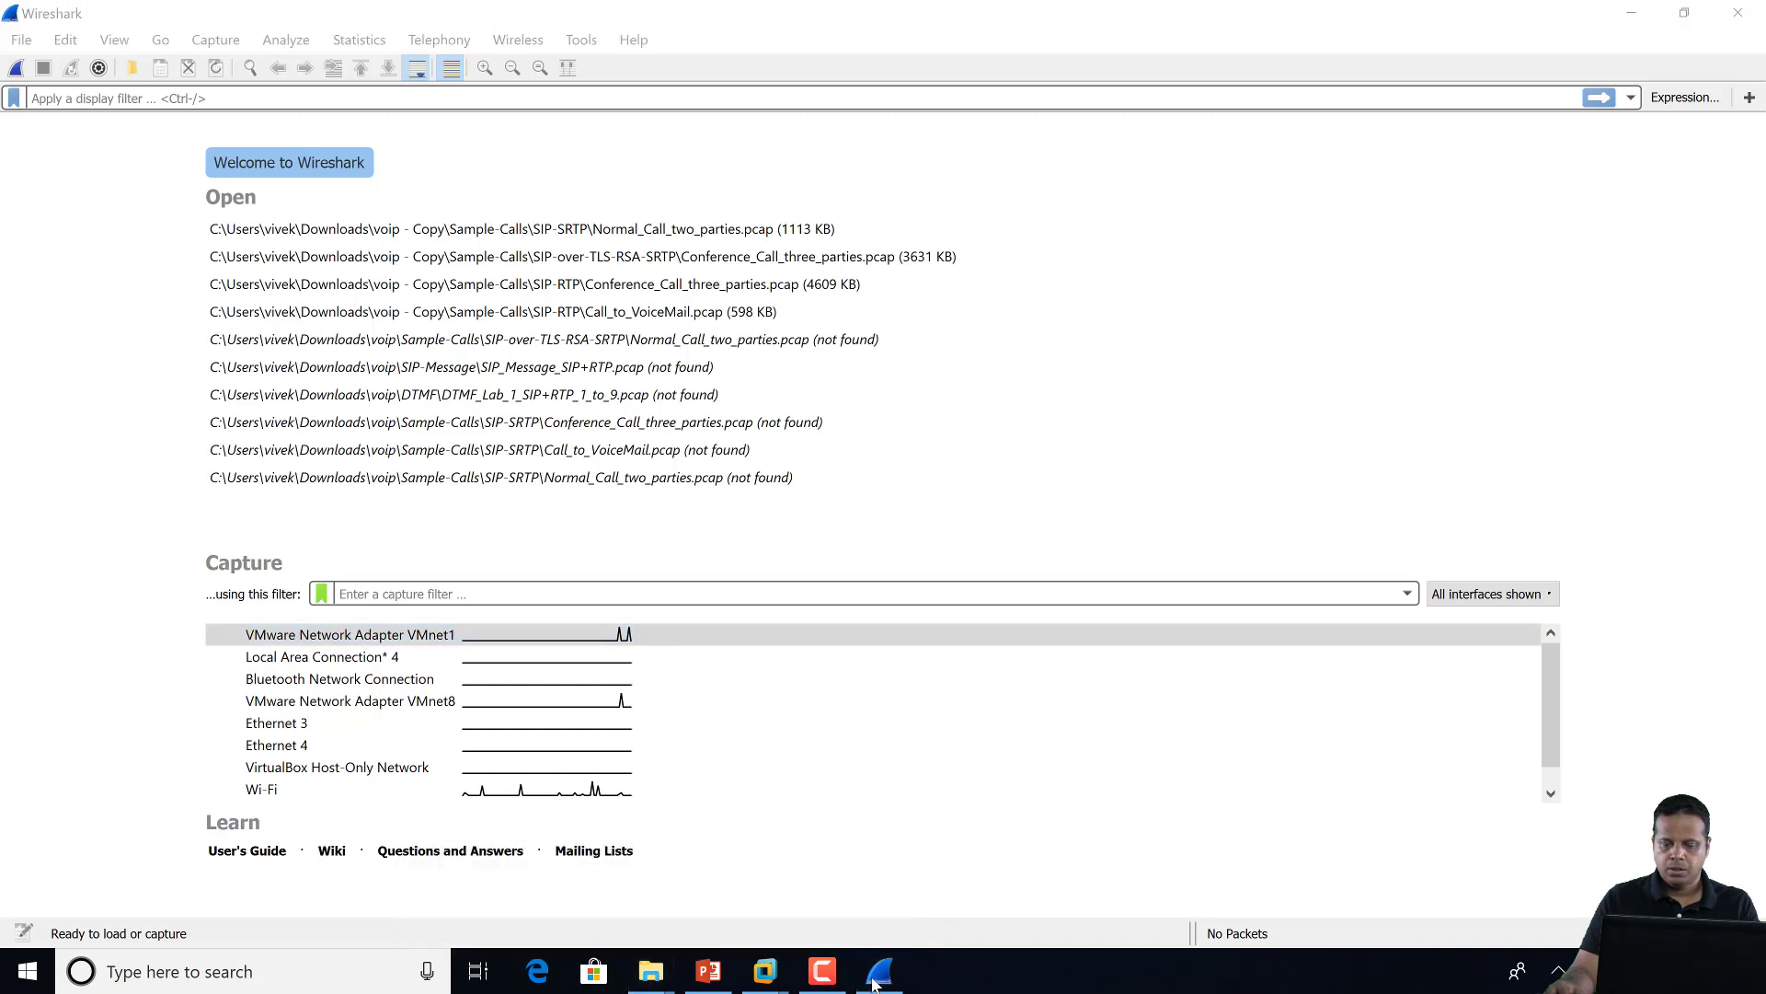
click(835, 980)
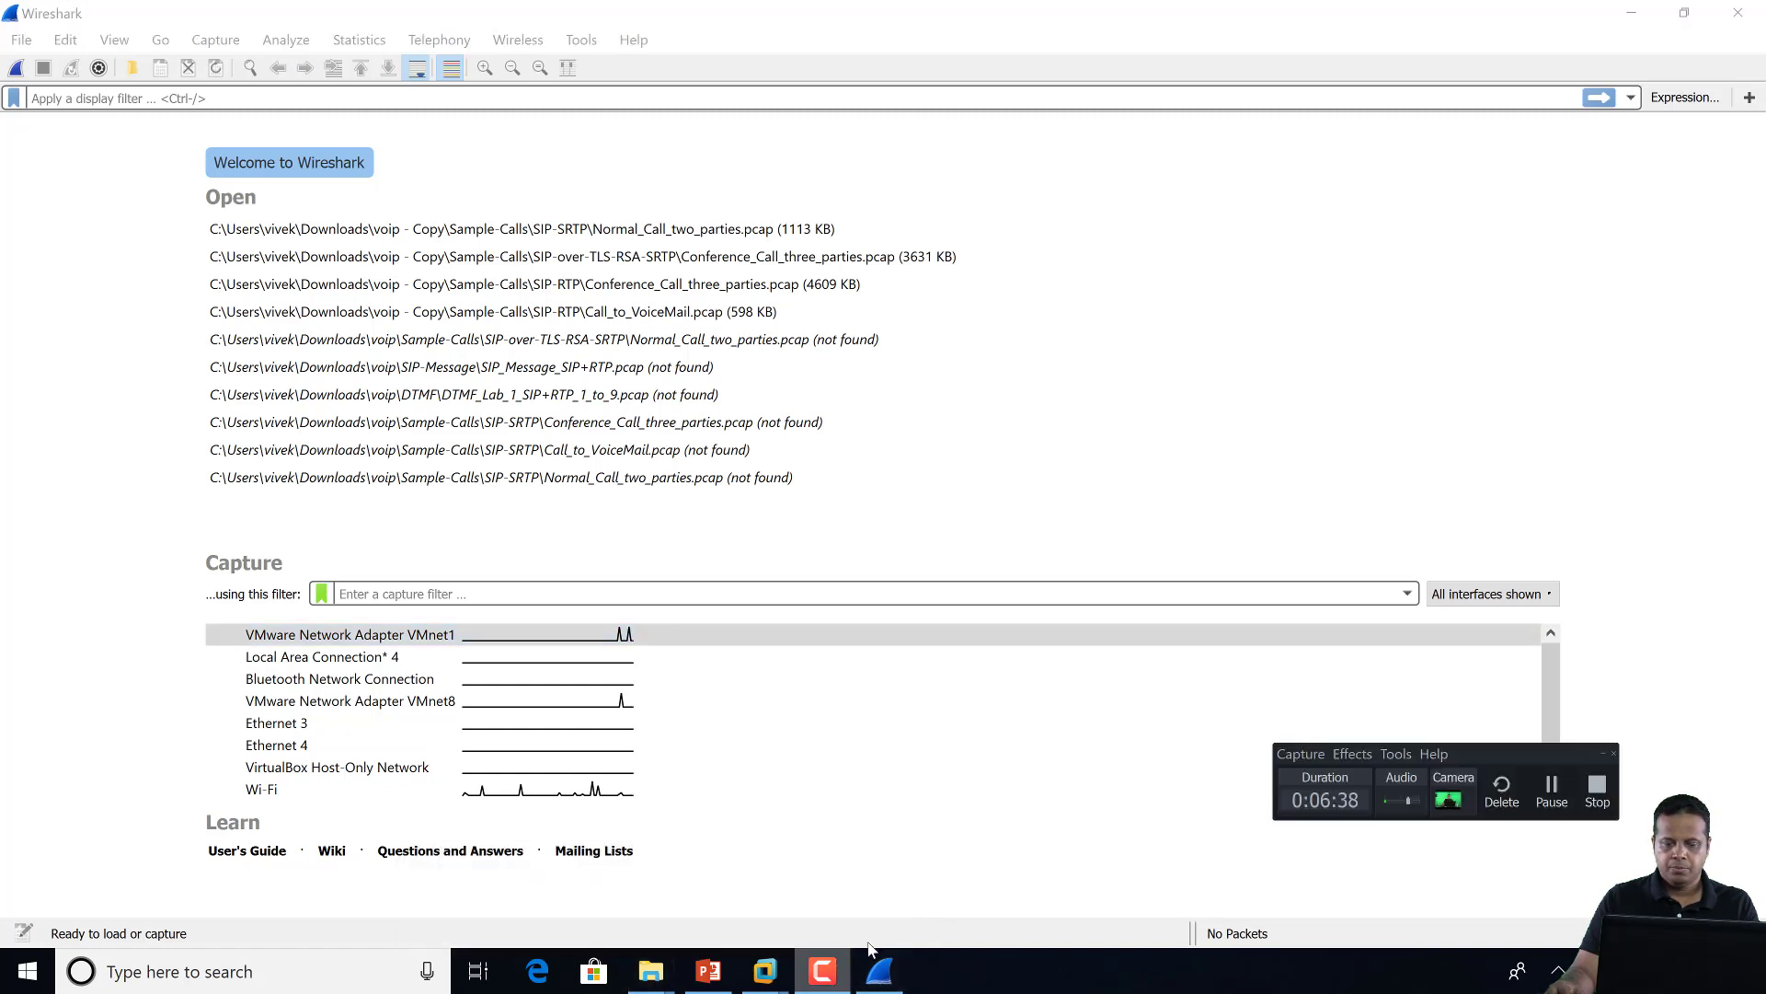
click(1553, 799)
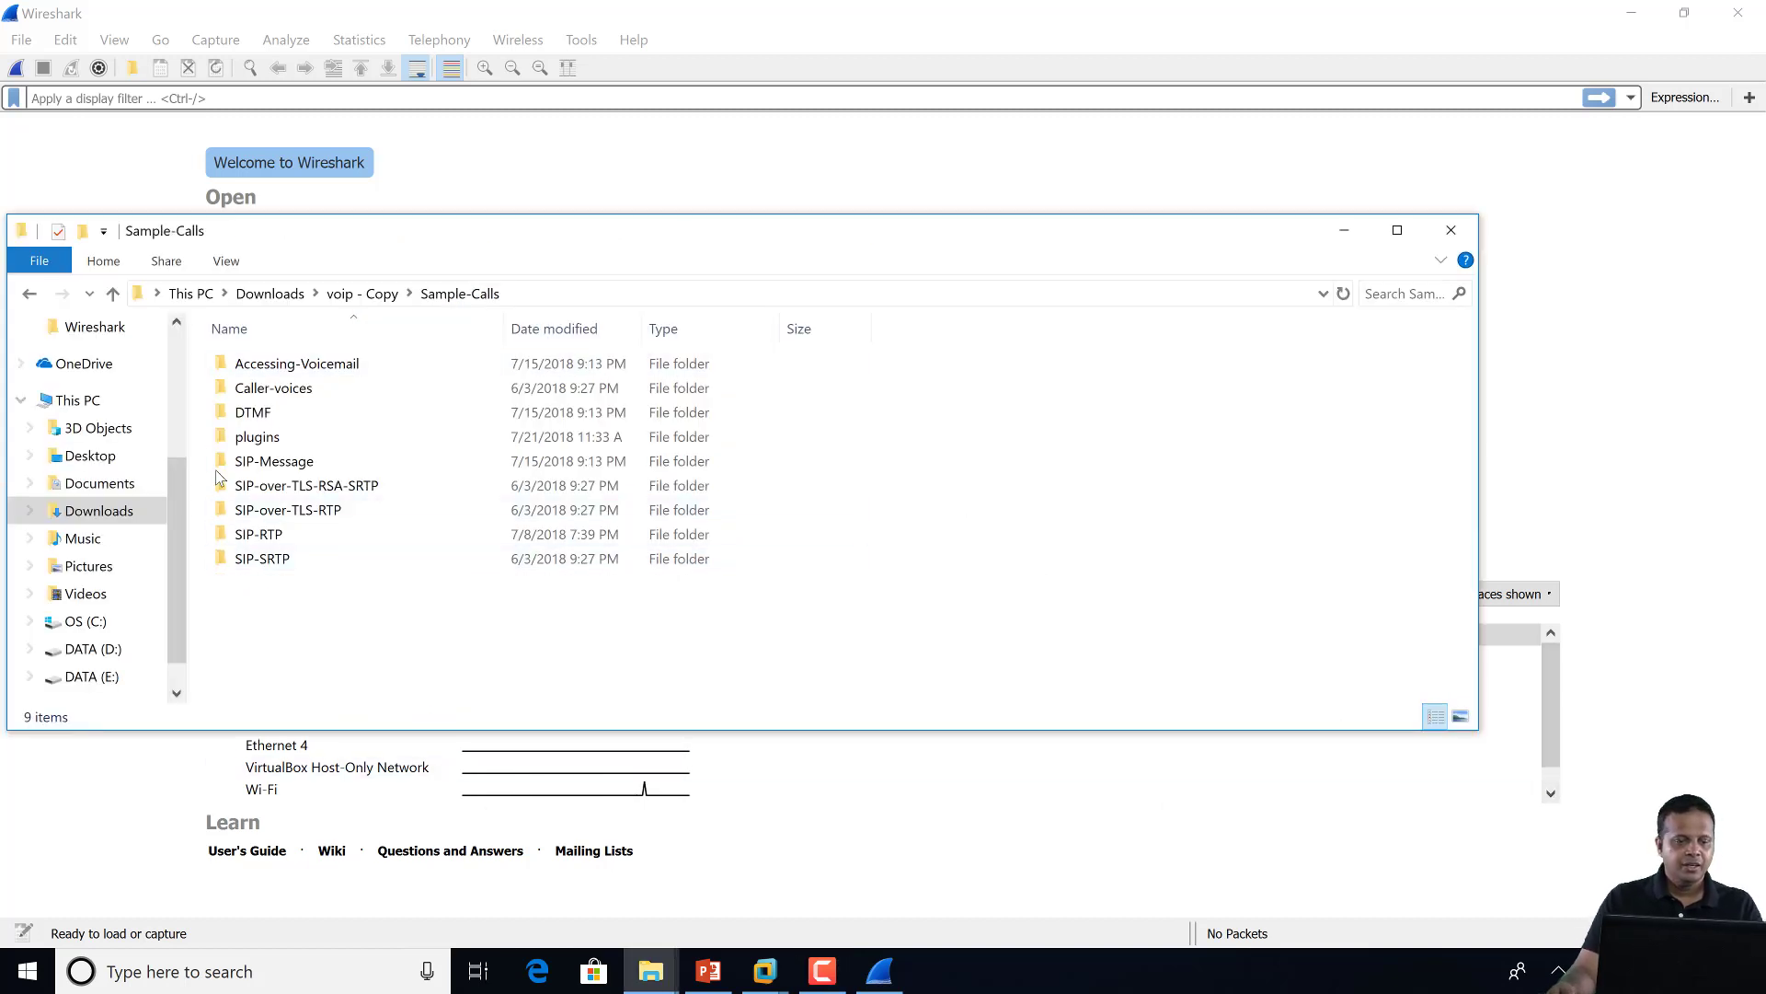
double_click(268, 561)
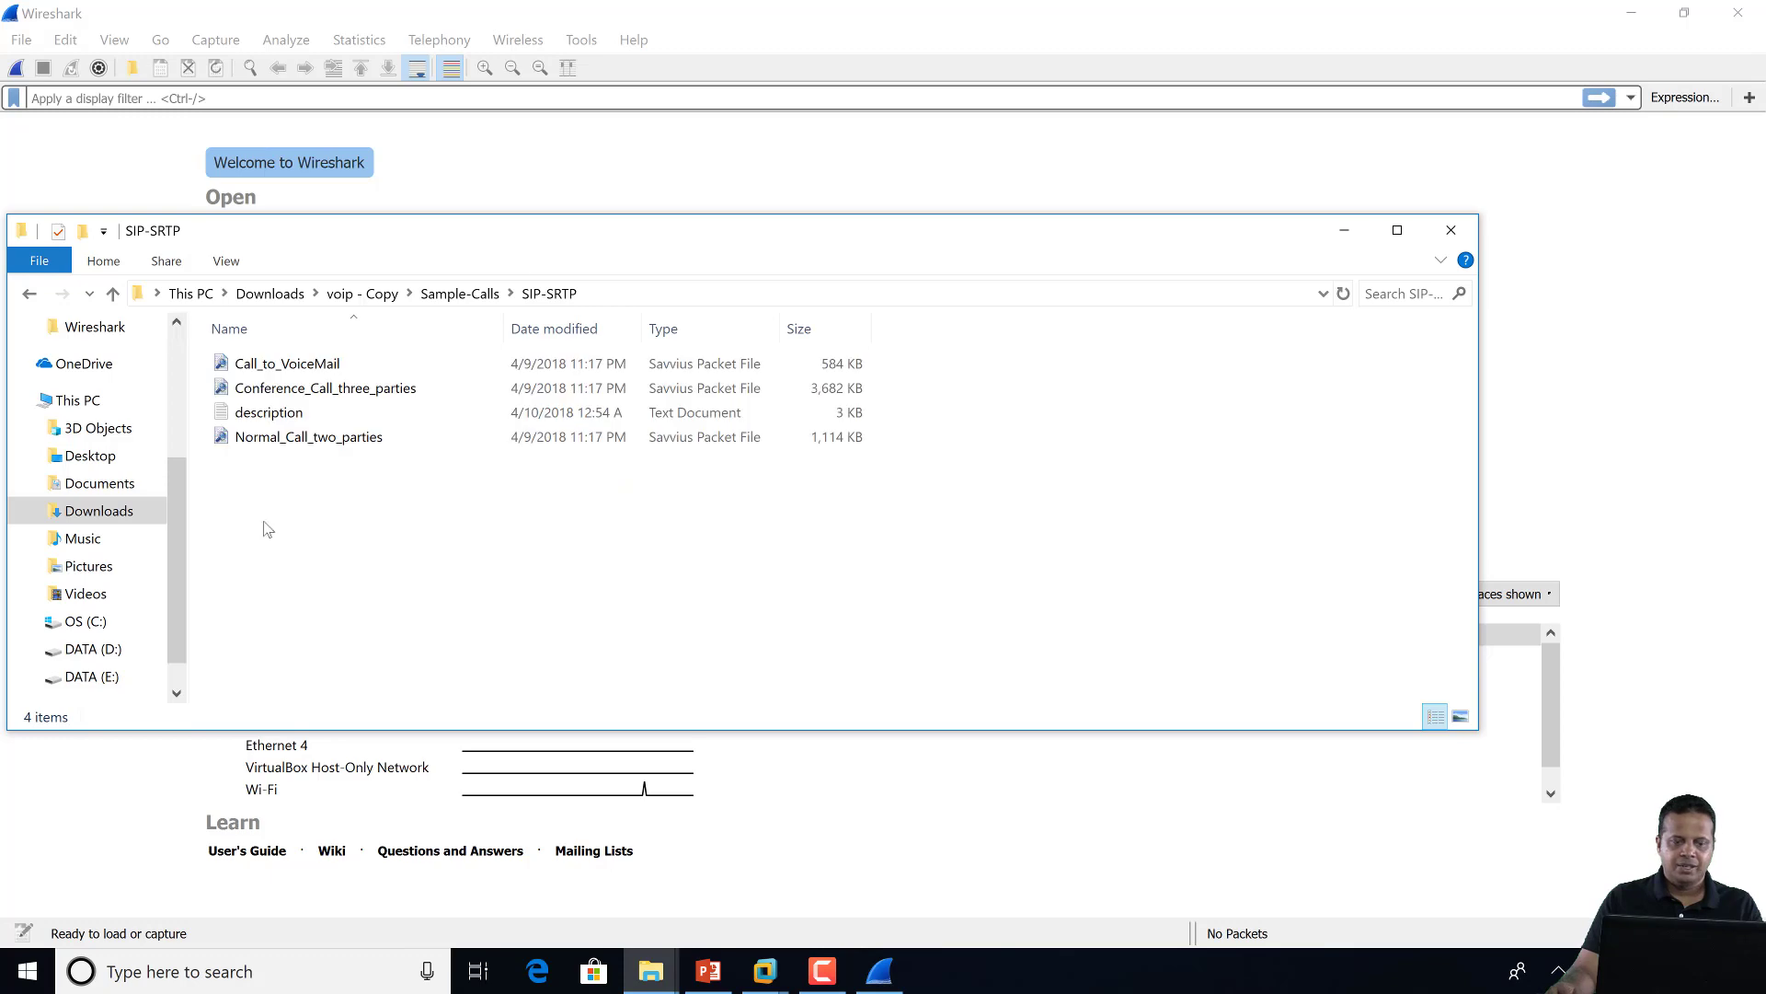
drag(527, 243, 1354, 245)
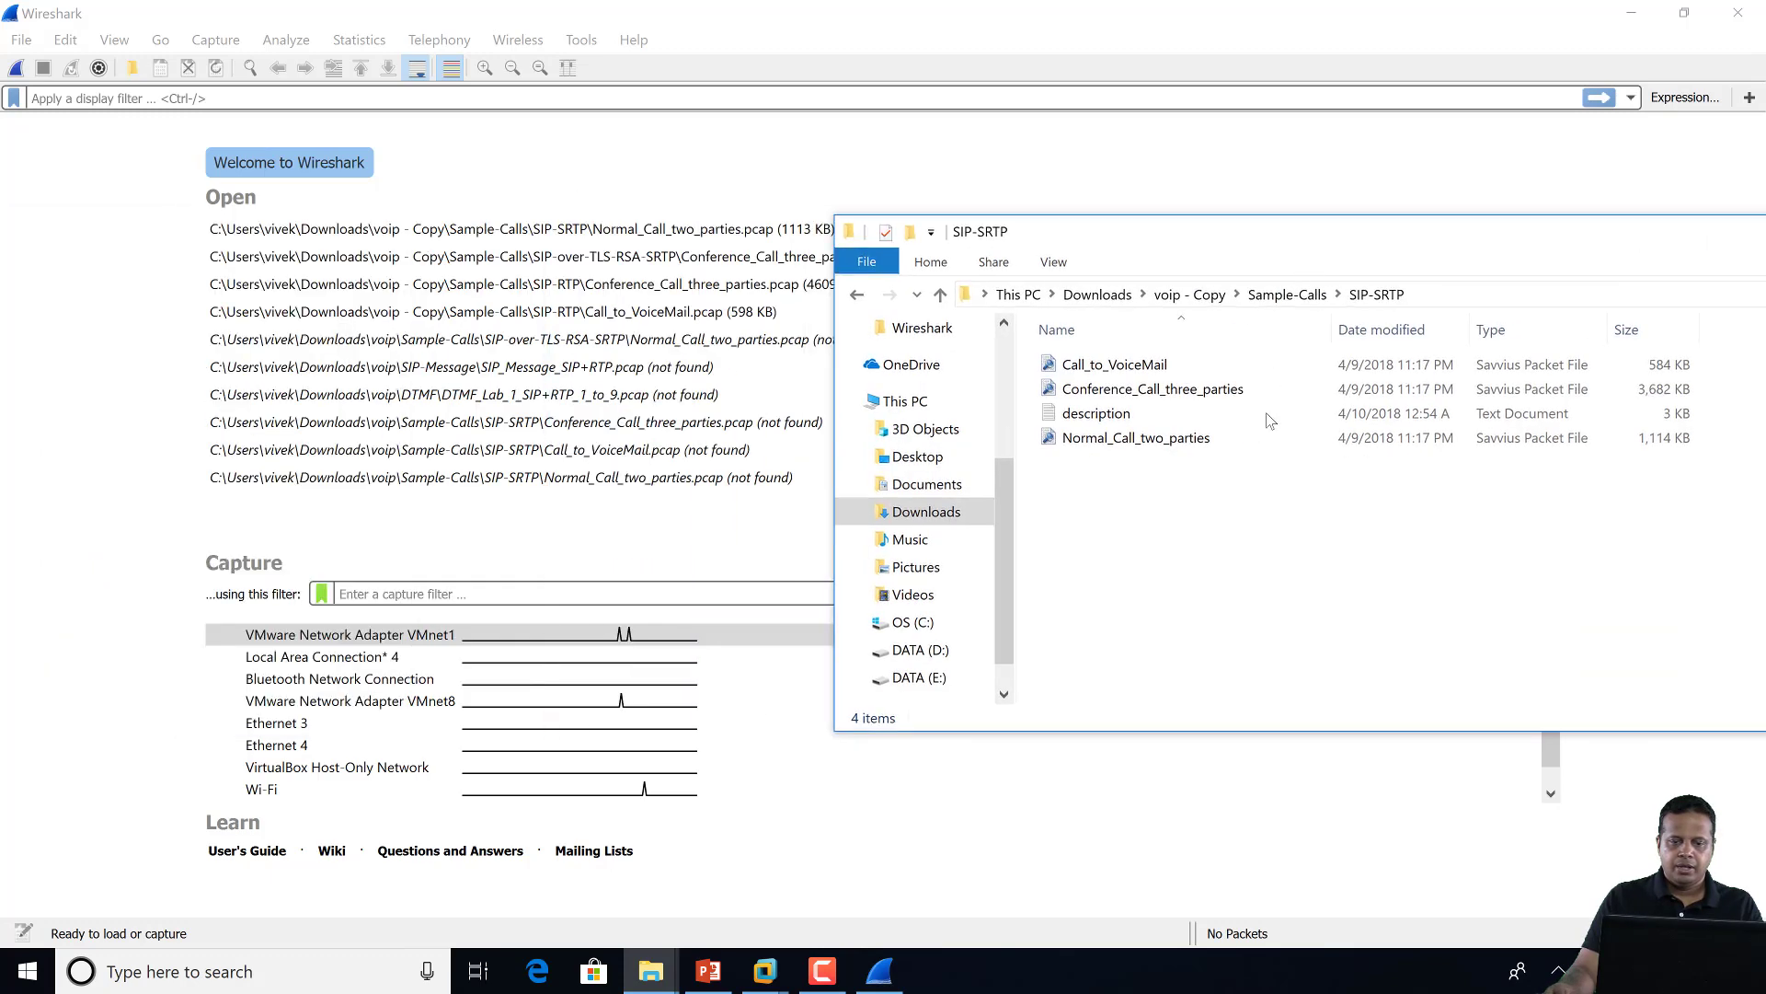
click(1215, 394)
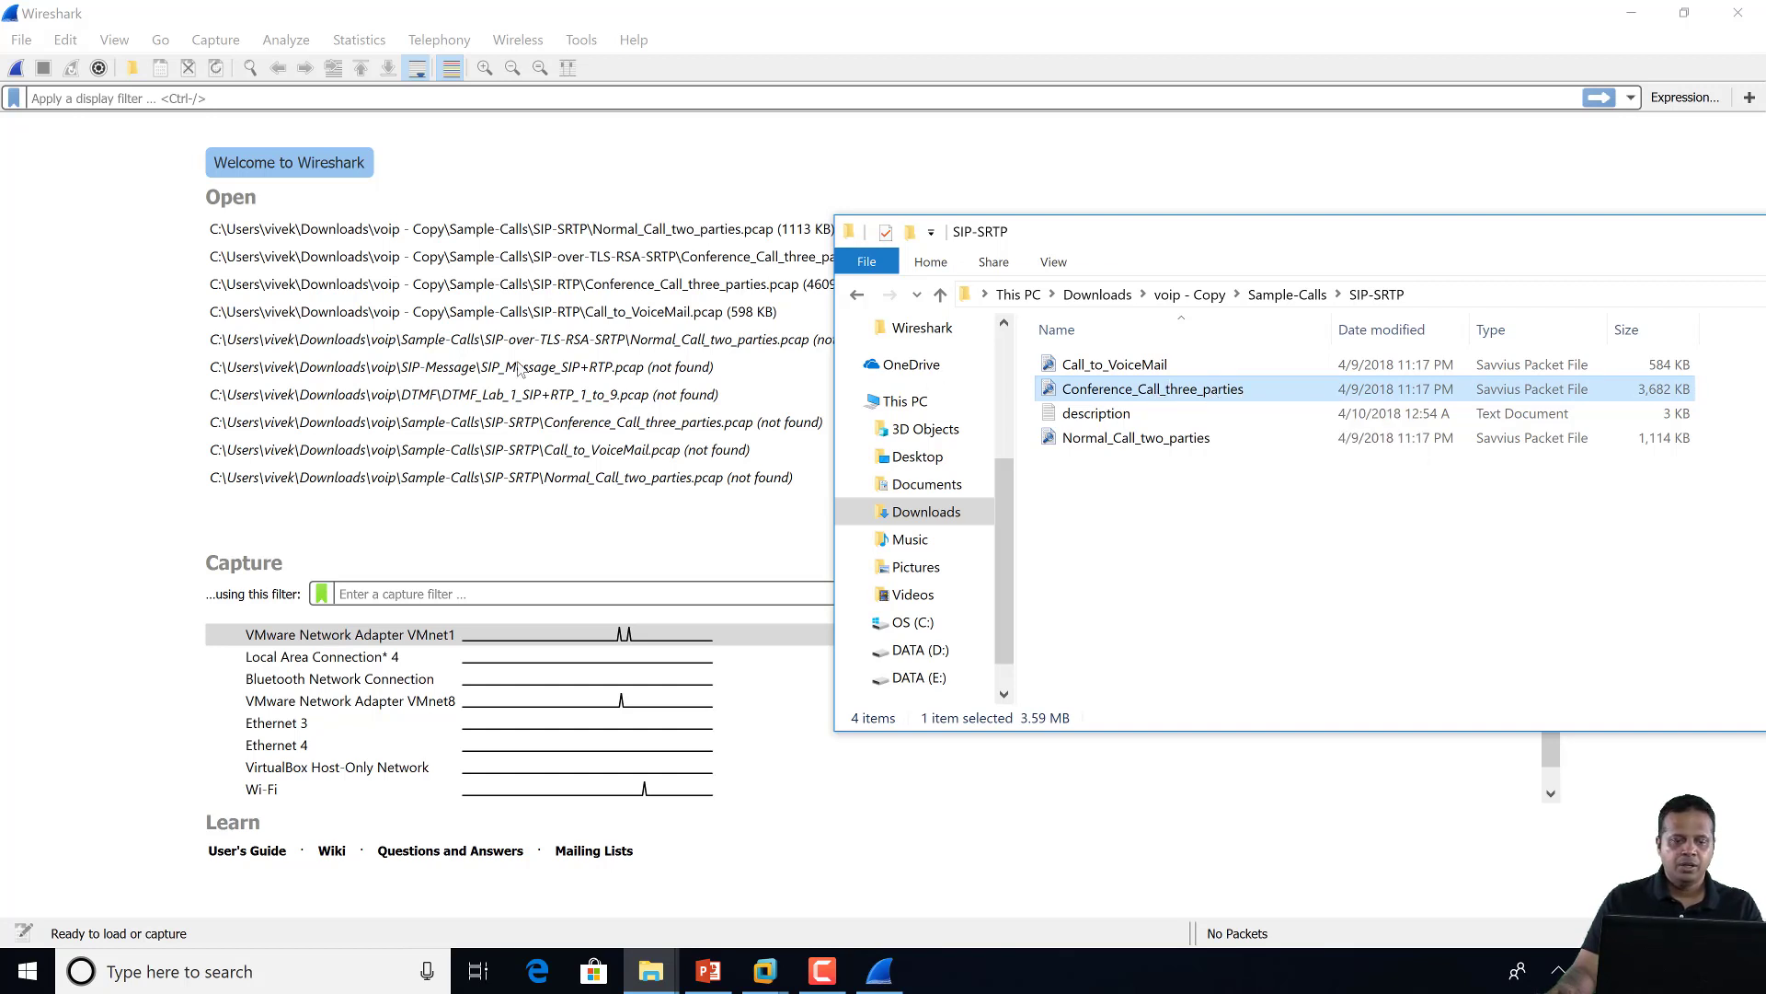
drag(1150, 392, 581, 367)
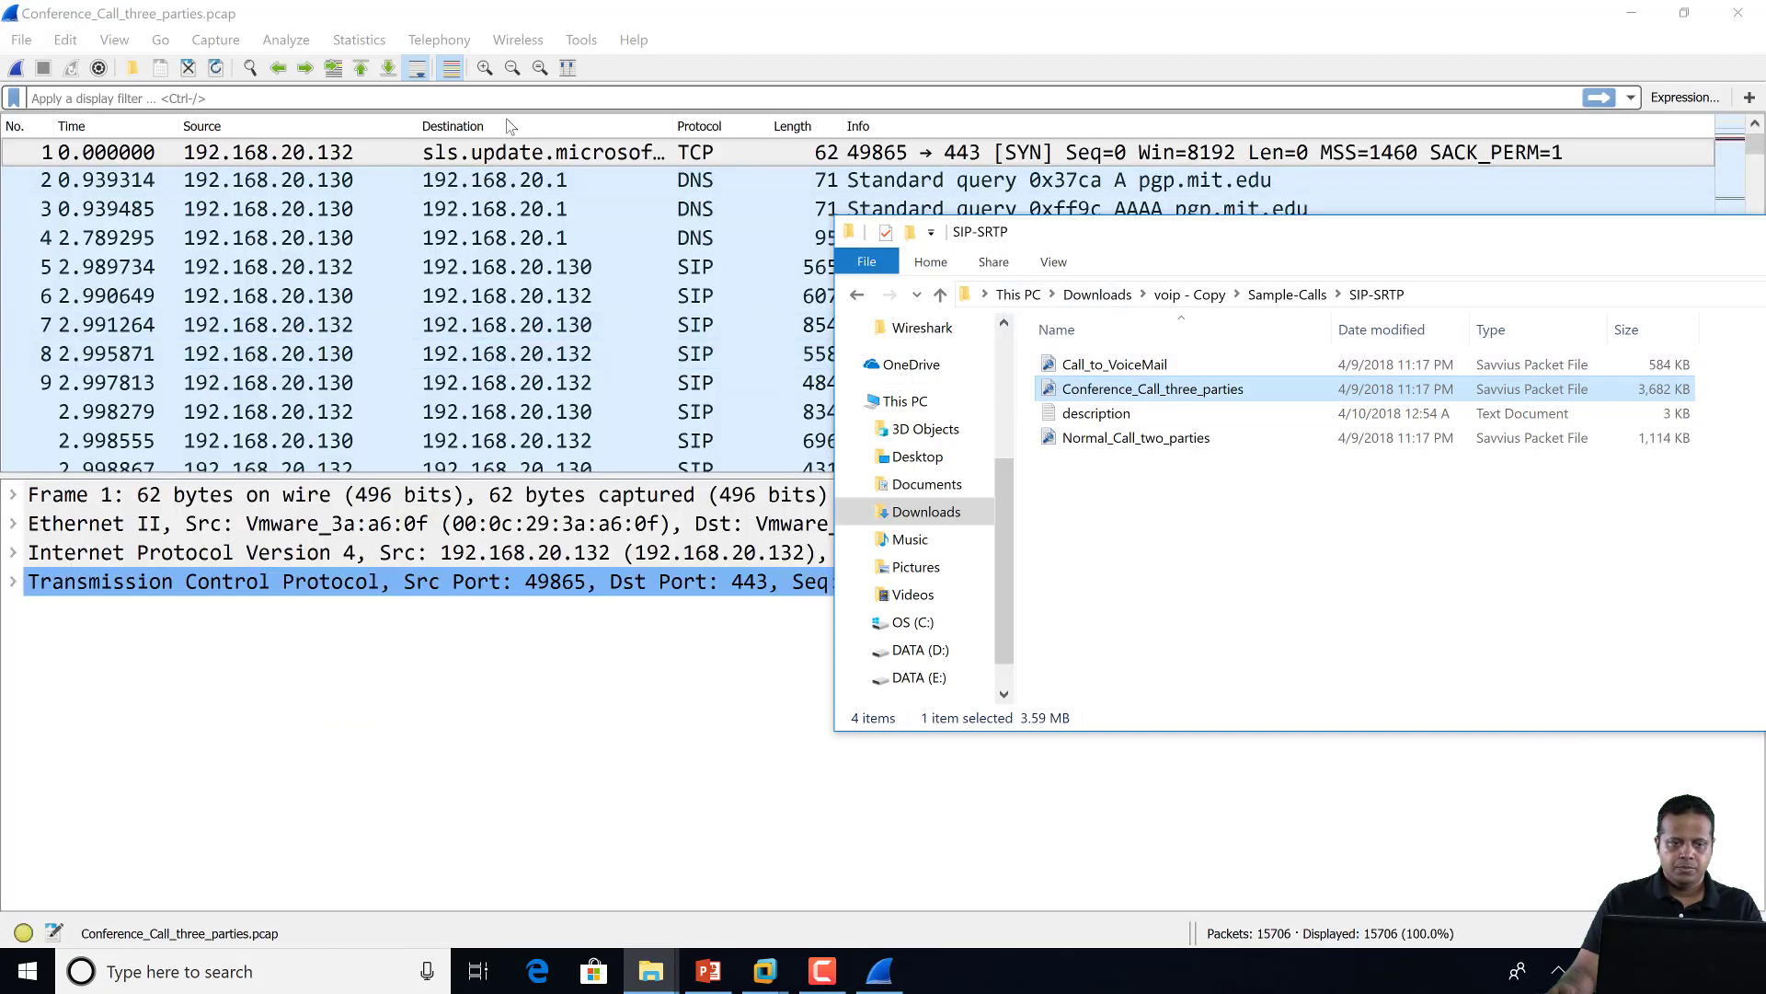
click(522, 94)
Apply the sip display filter, then change it to rtp to list the encrypted G.711 packets
text(sip)
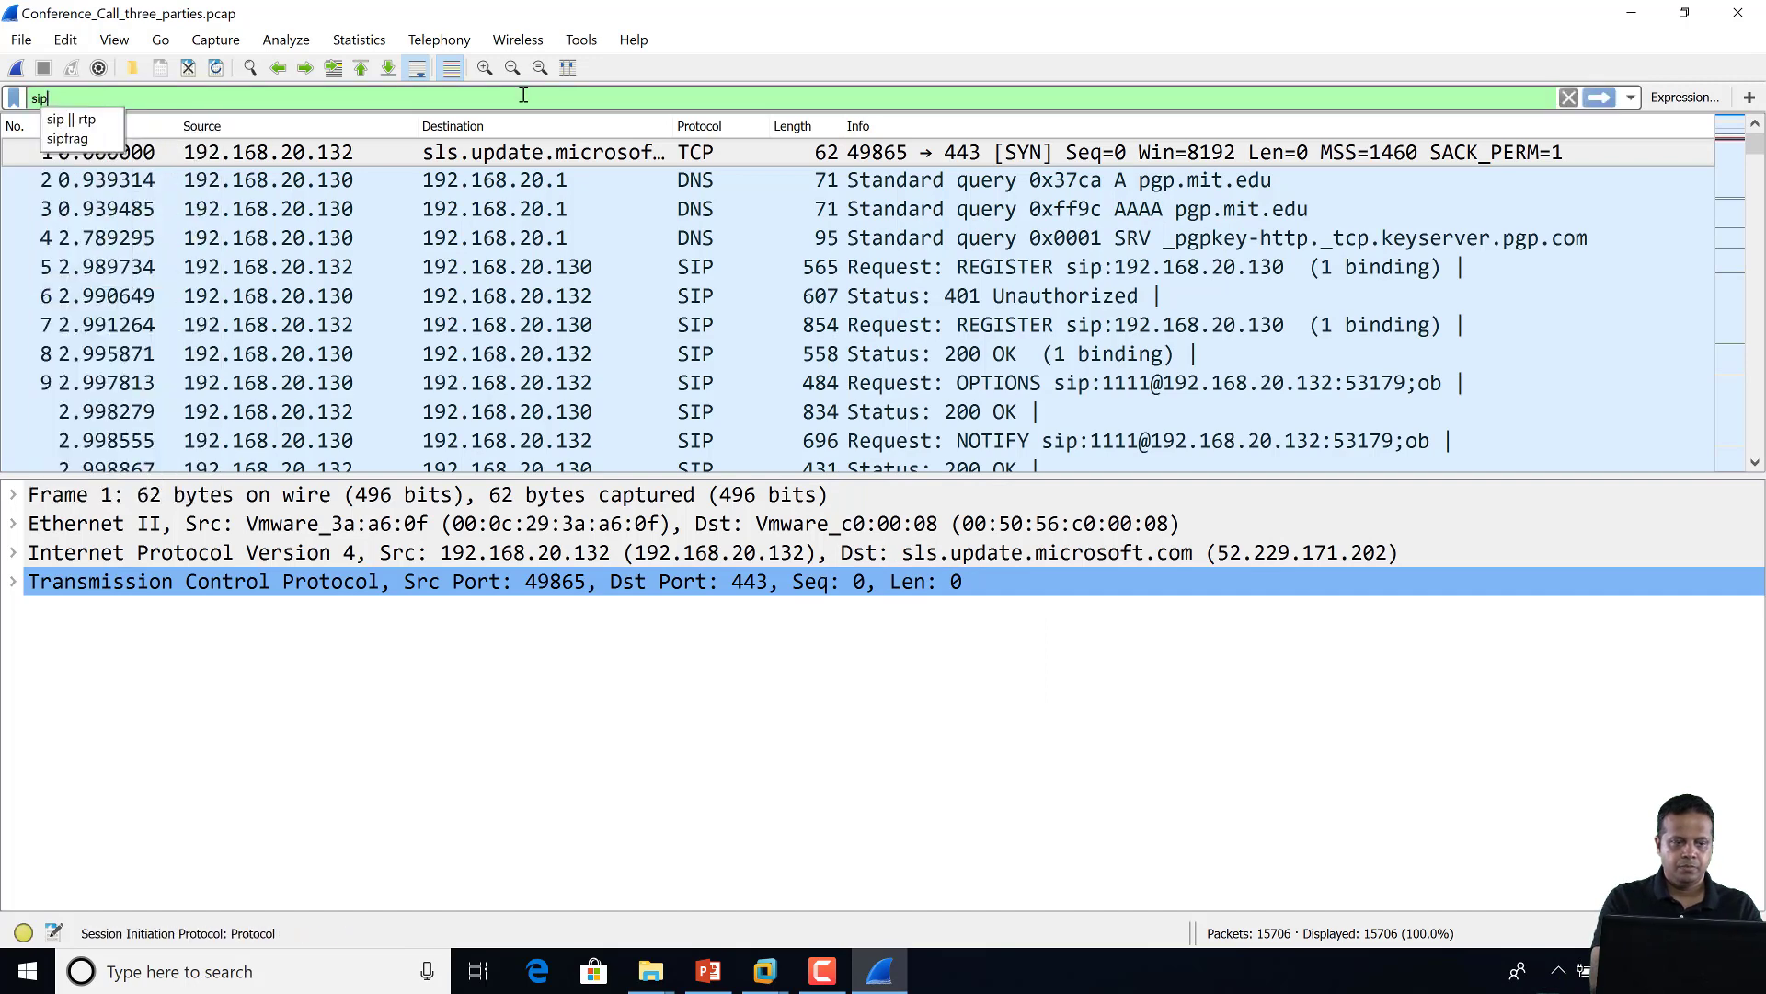
key(Return)
double_click(523, 95)
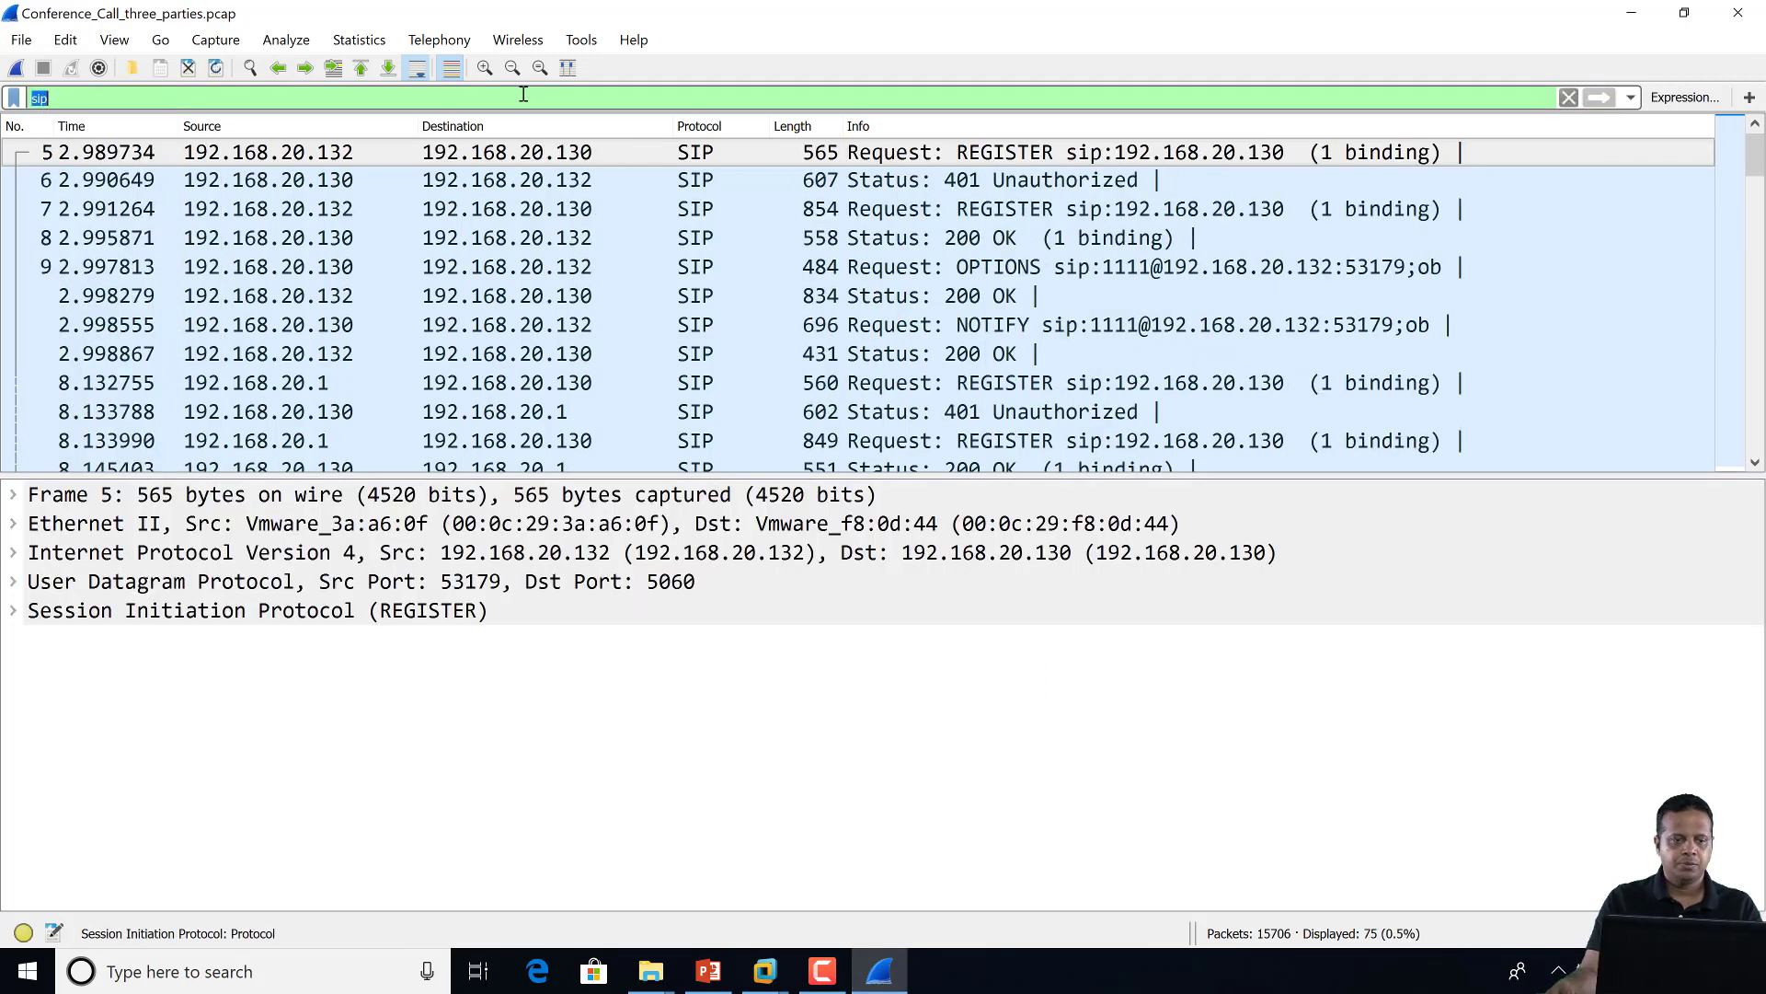
text(srtp)
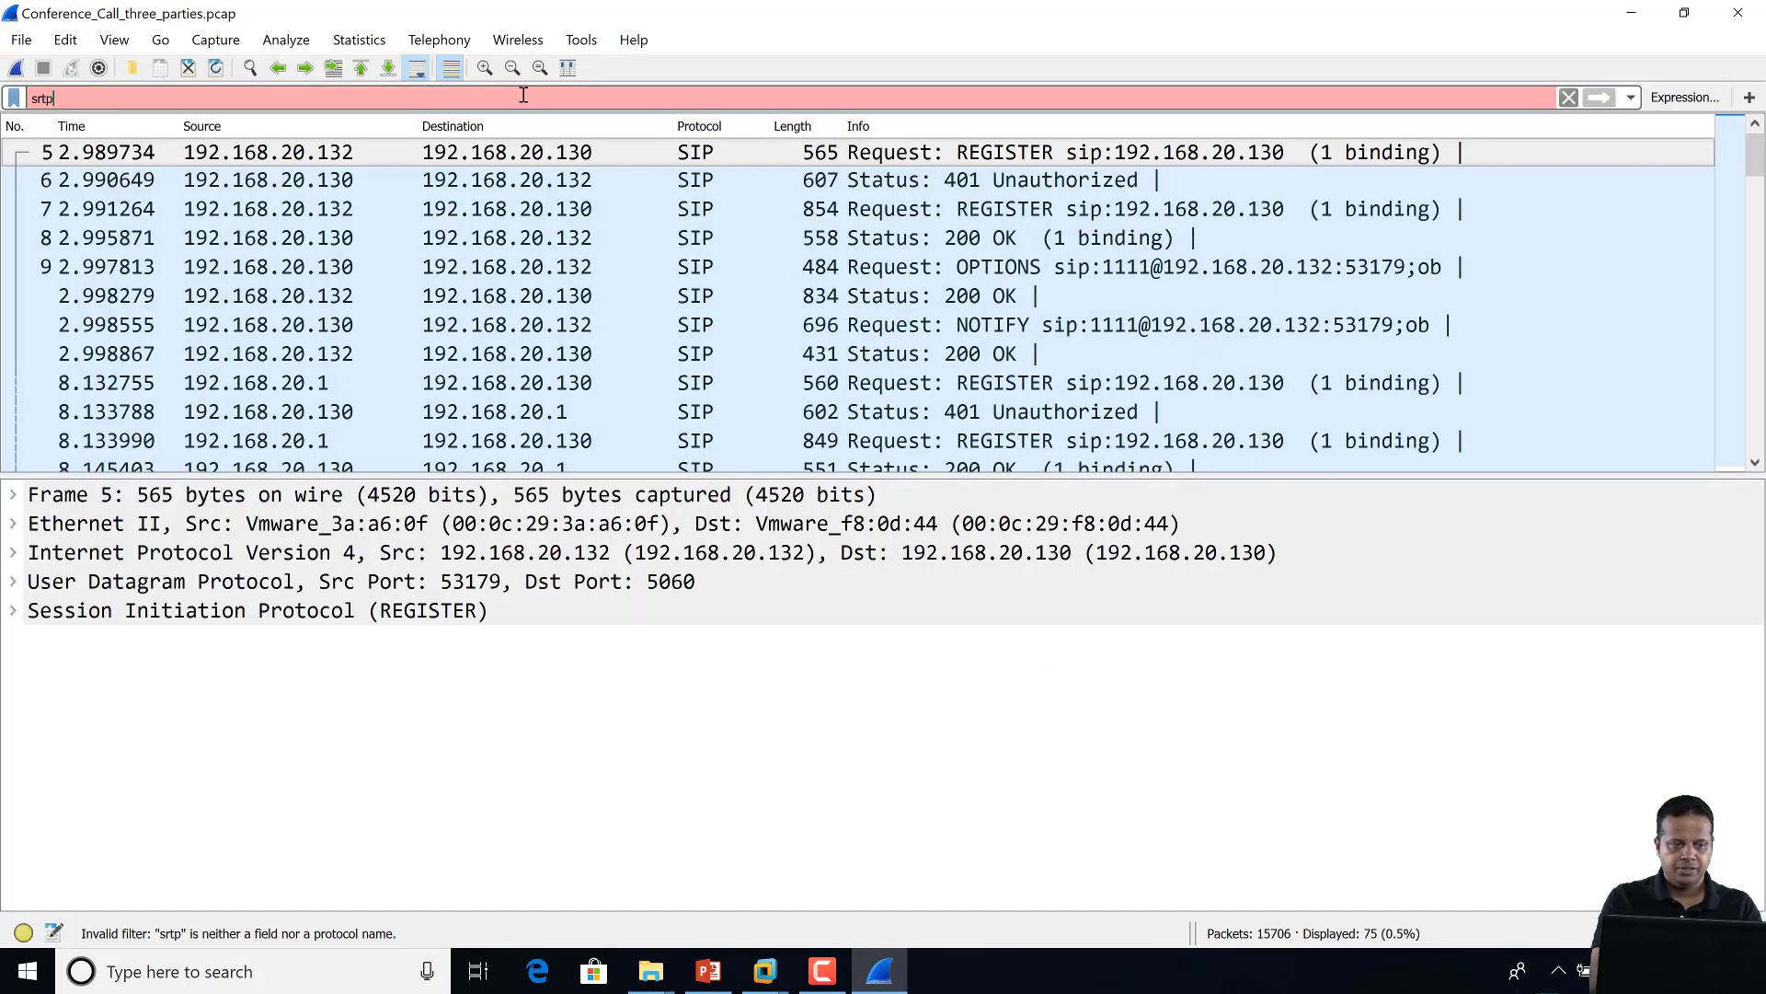
key(BackSpace)
key(BackSpace)
key(BackSpace)
key(BackSpace)
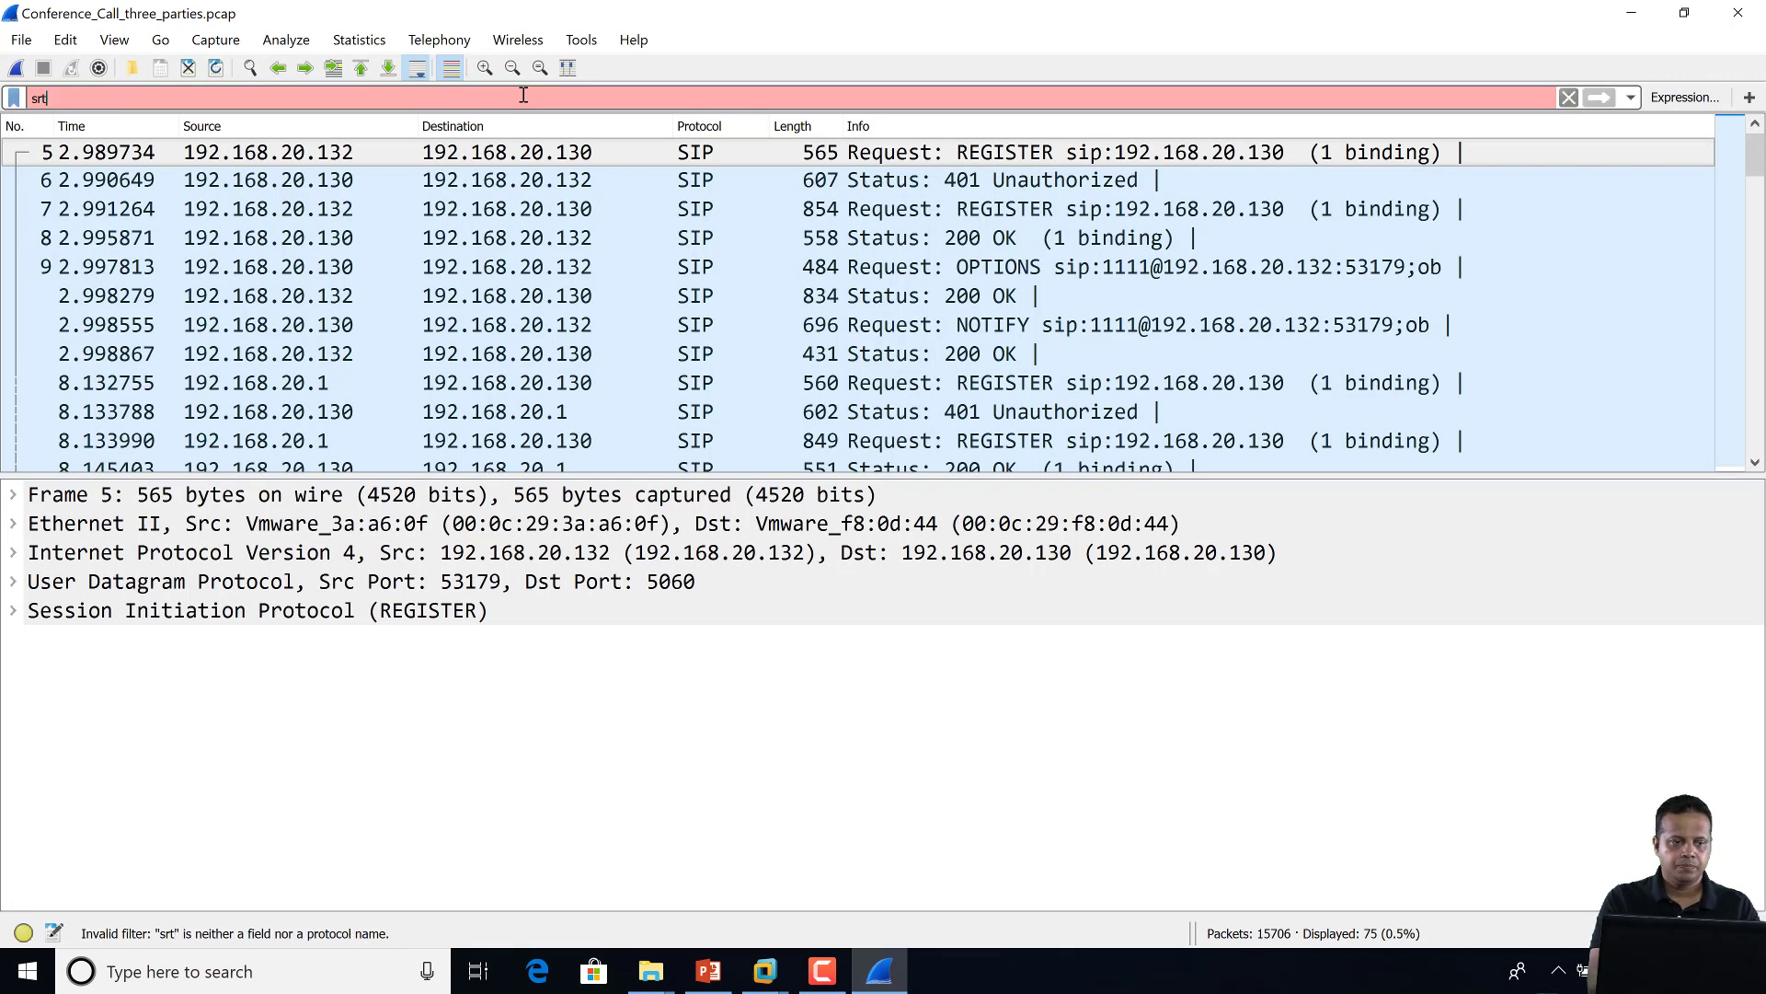
text(rtp)
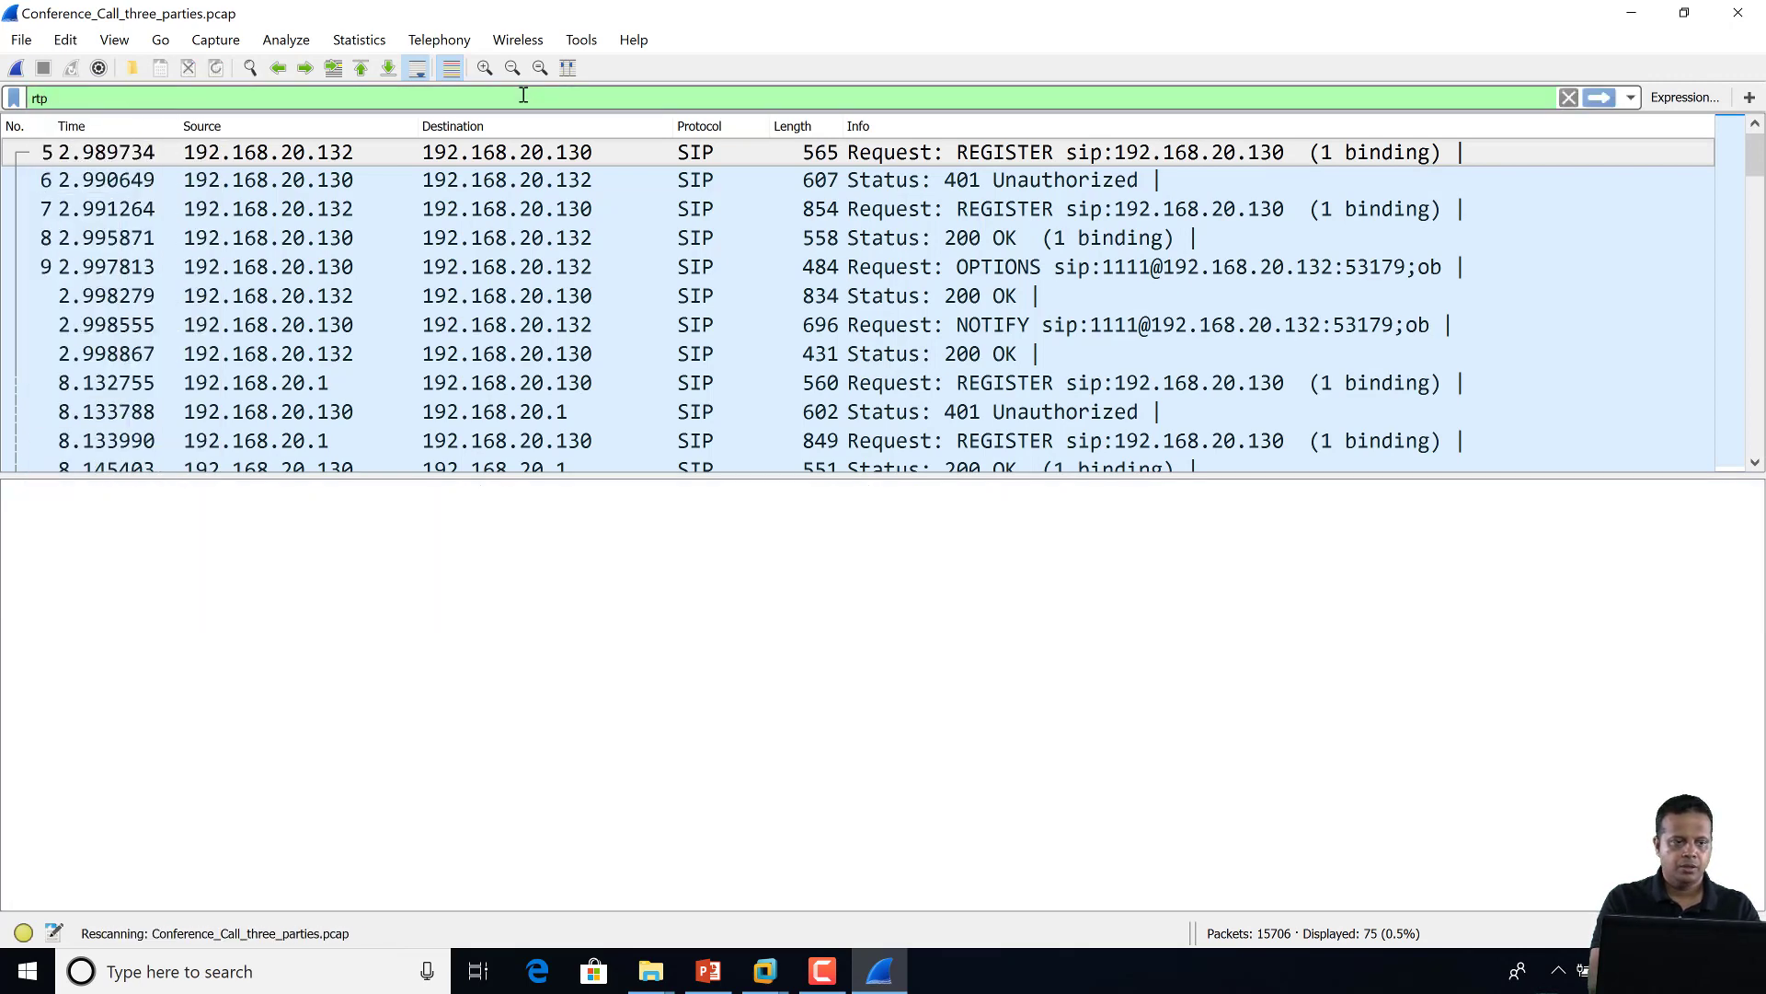
key(Return)
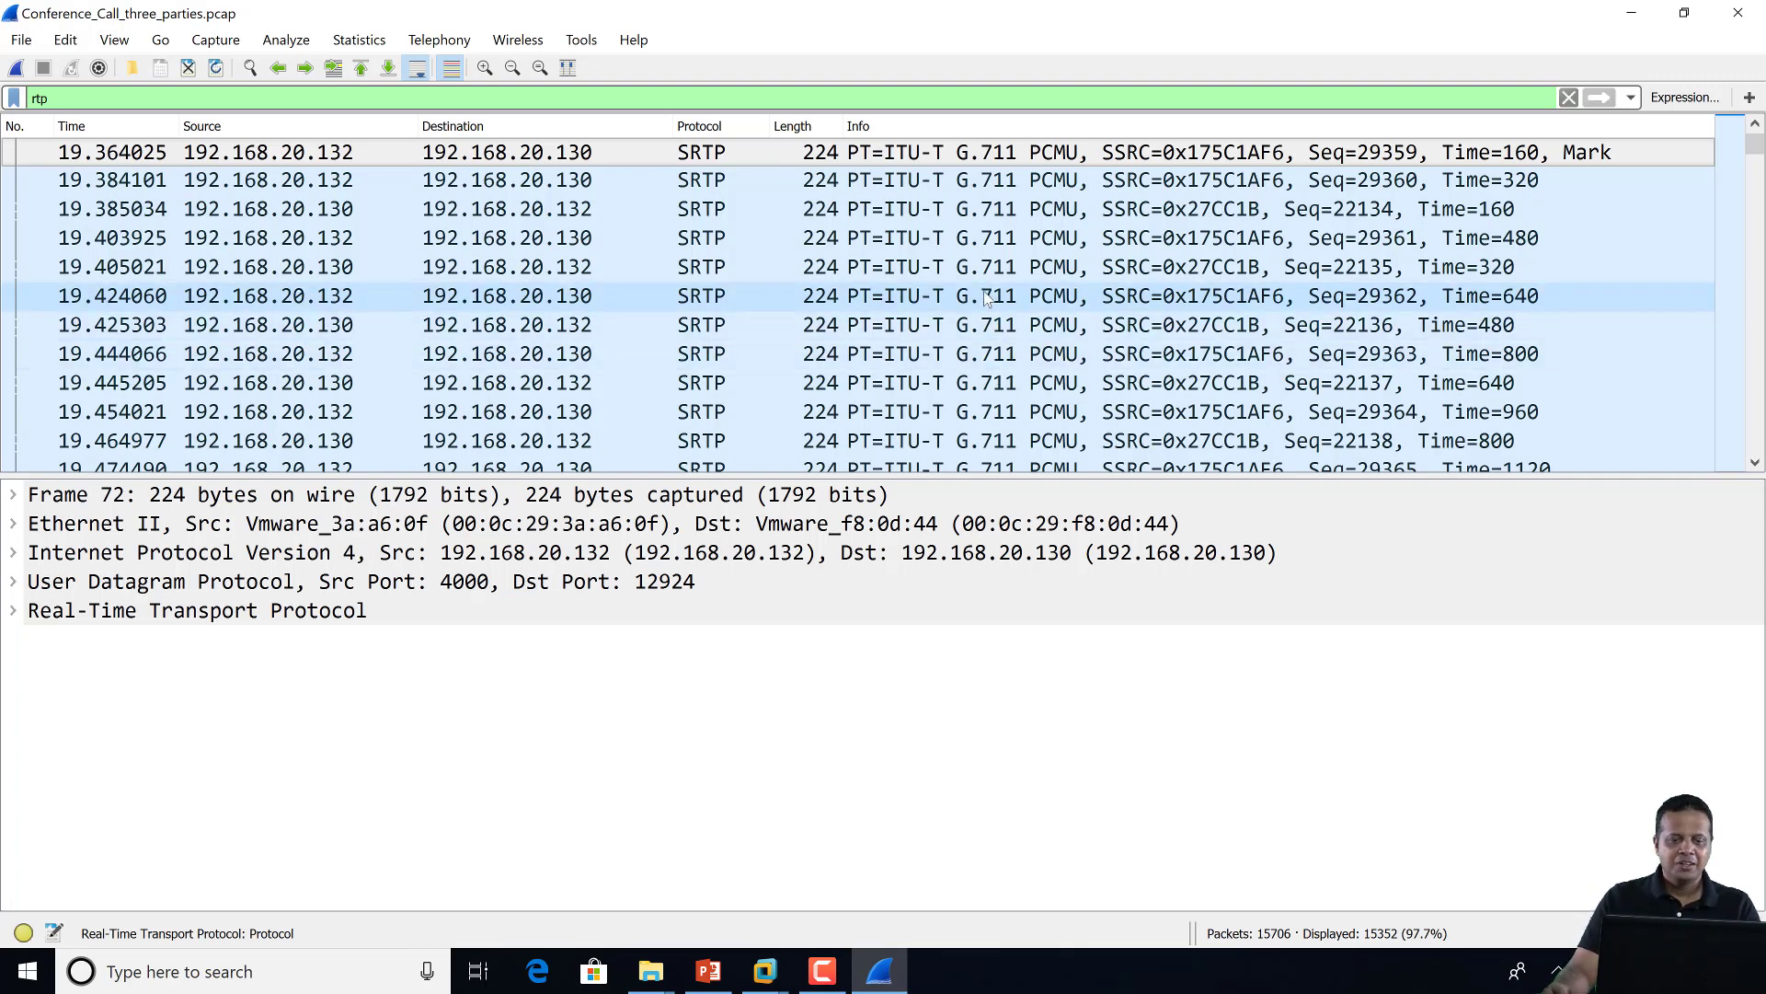
click(608, 266)
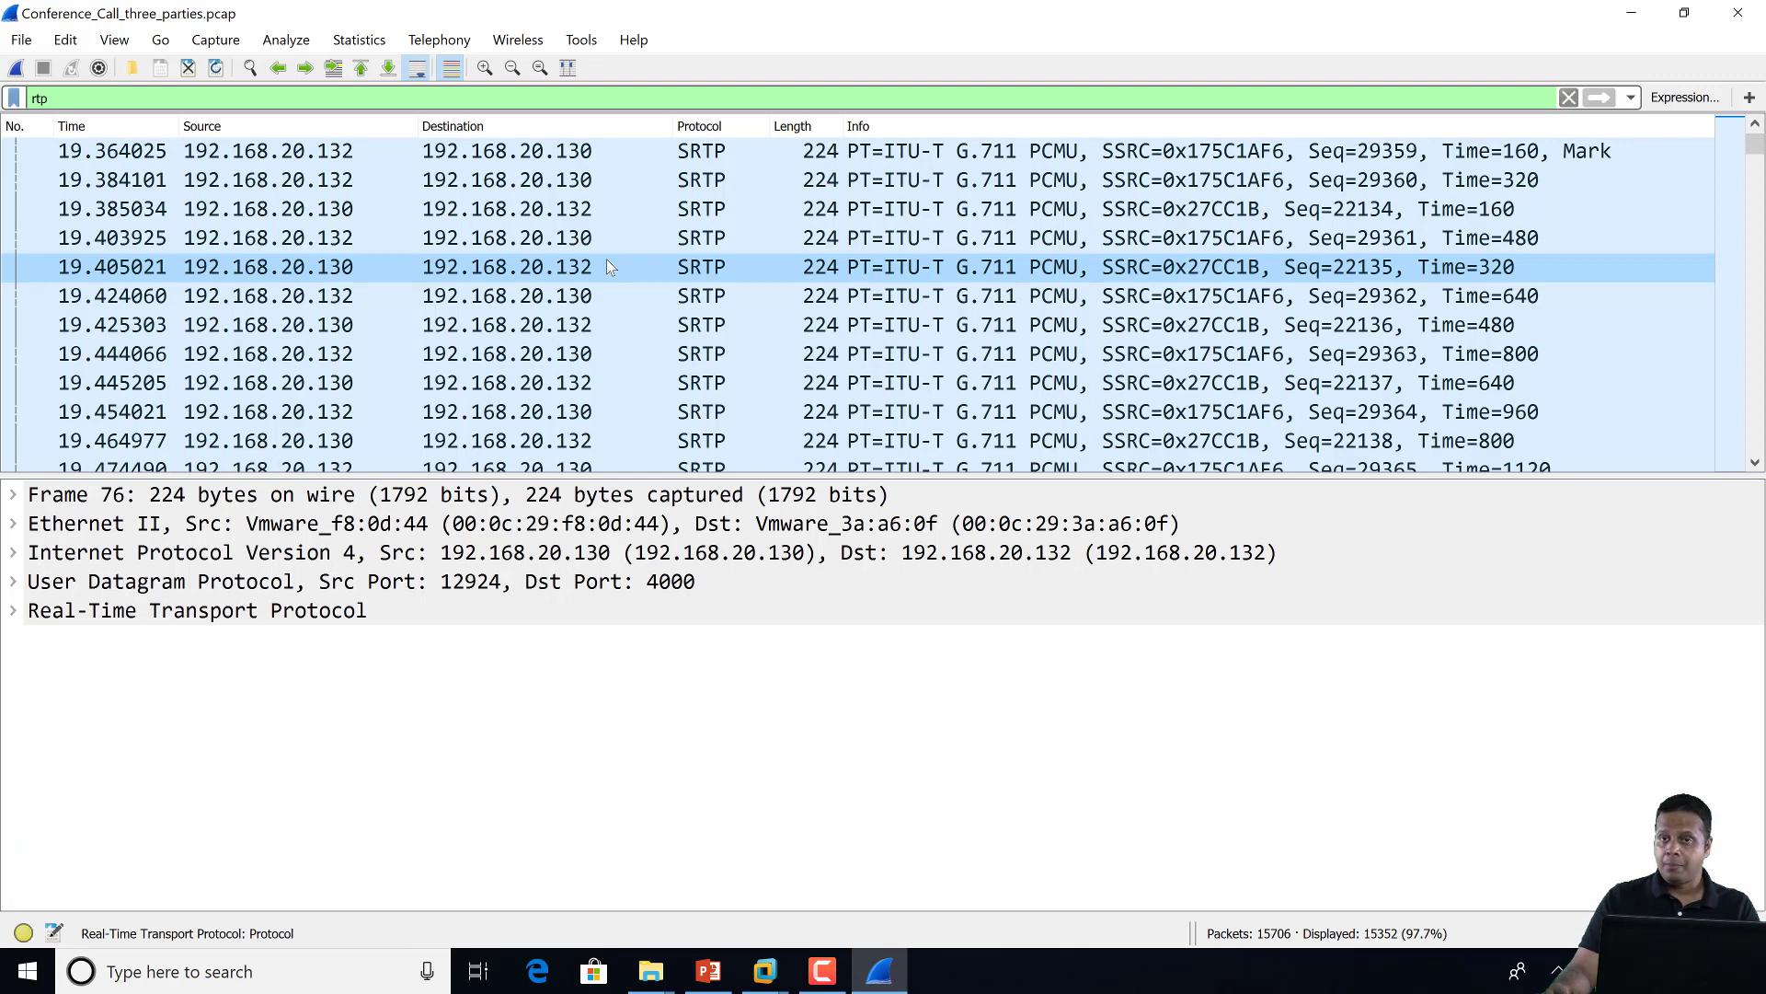
Check 'Decrypt SRTP Automatically' under Protocols > PA-TOOLBOX in Preferences and confirm with OK
click(65, 42)
click(115, 643)
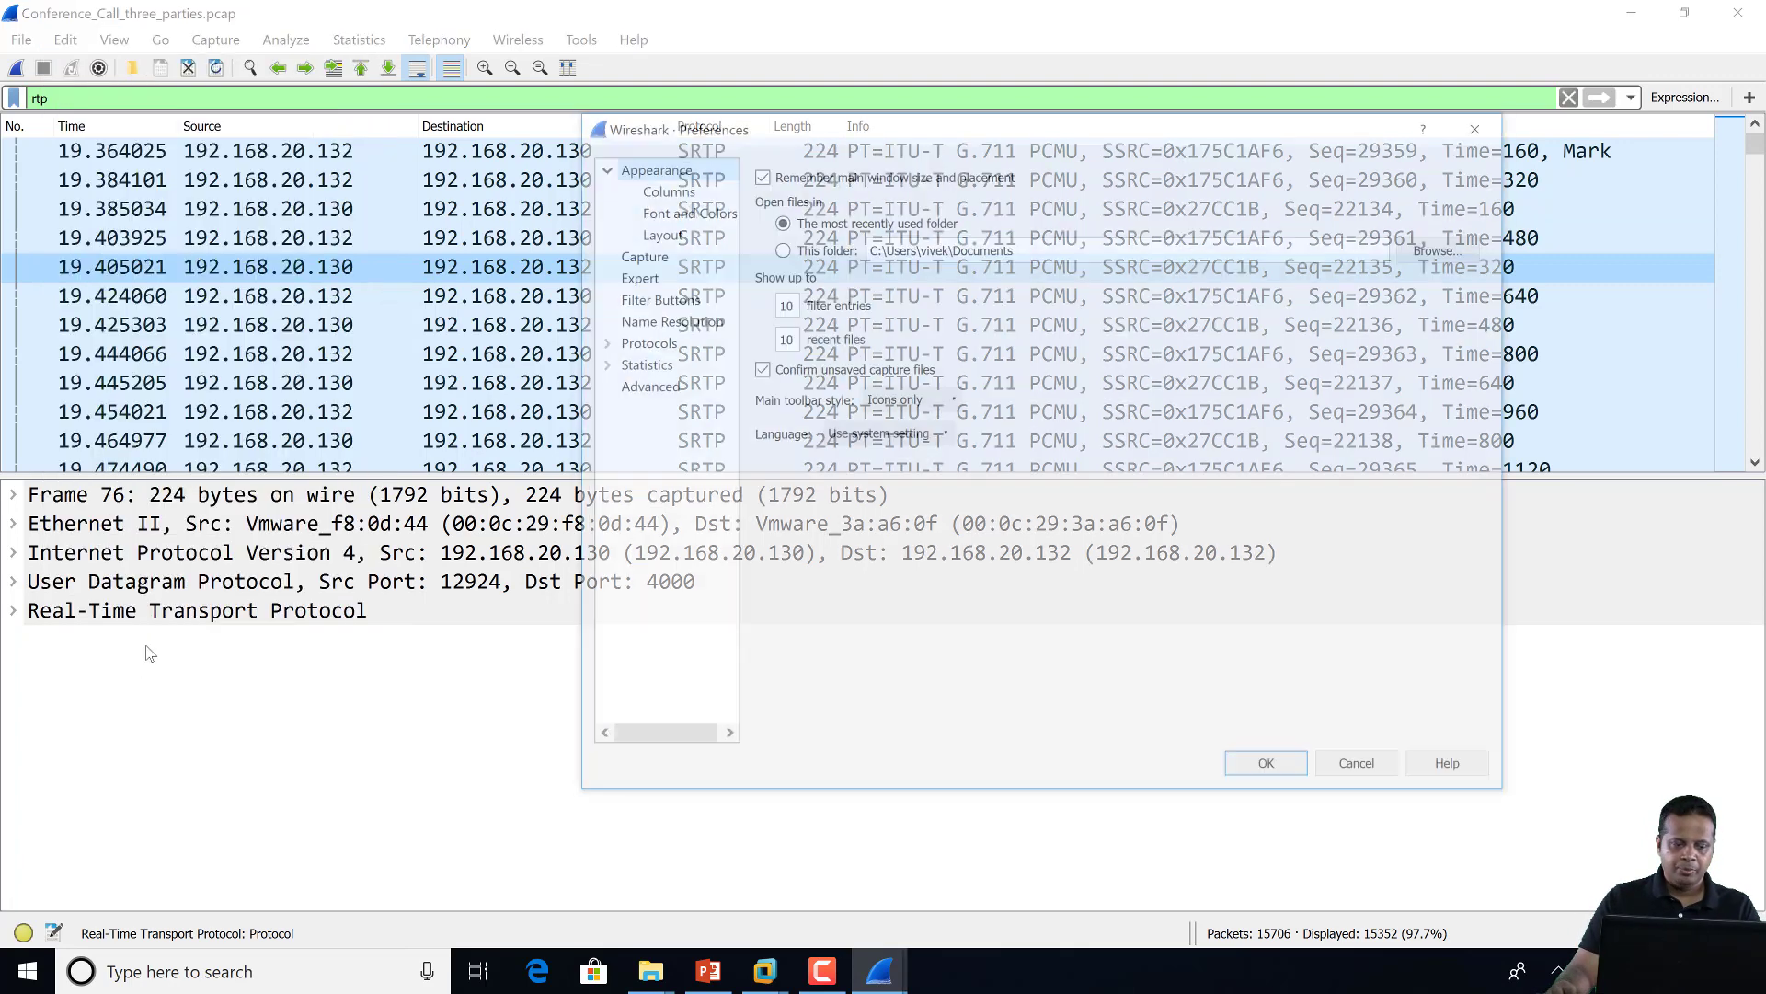
click(599, 342)
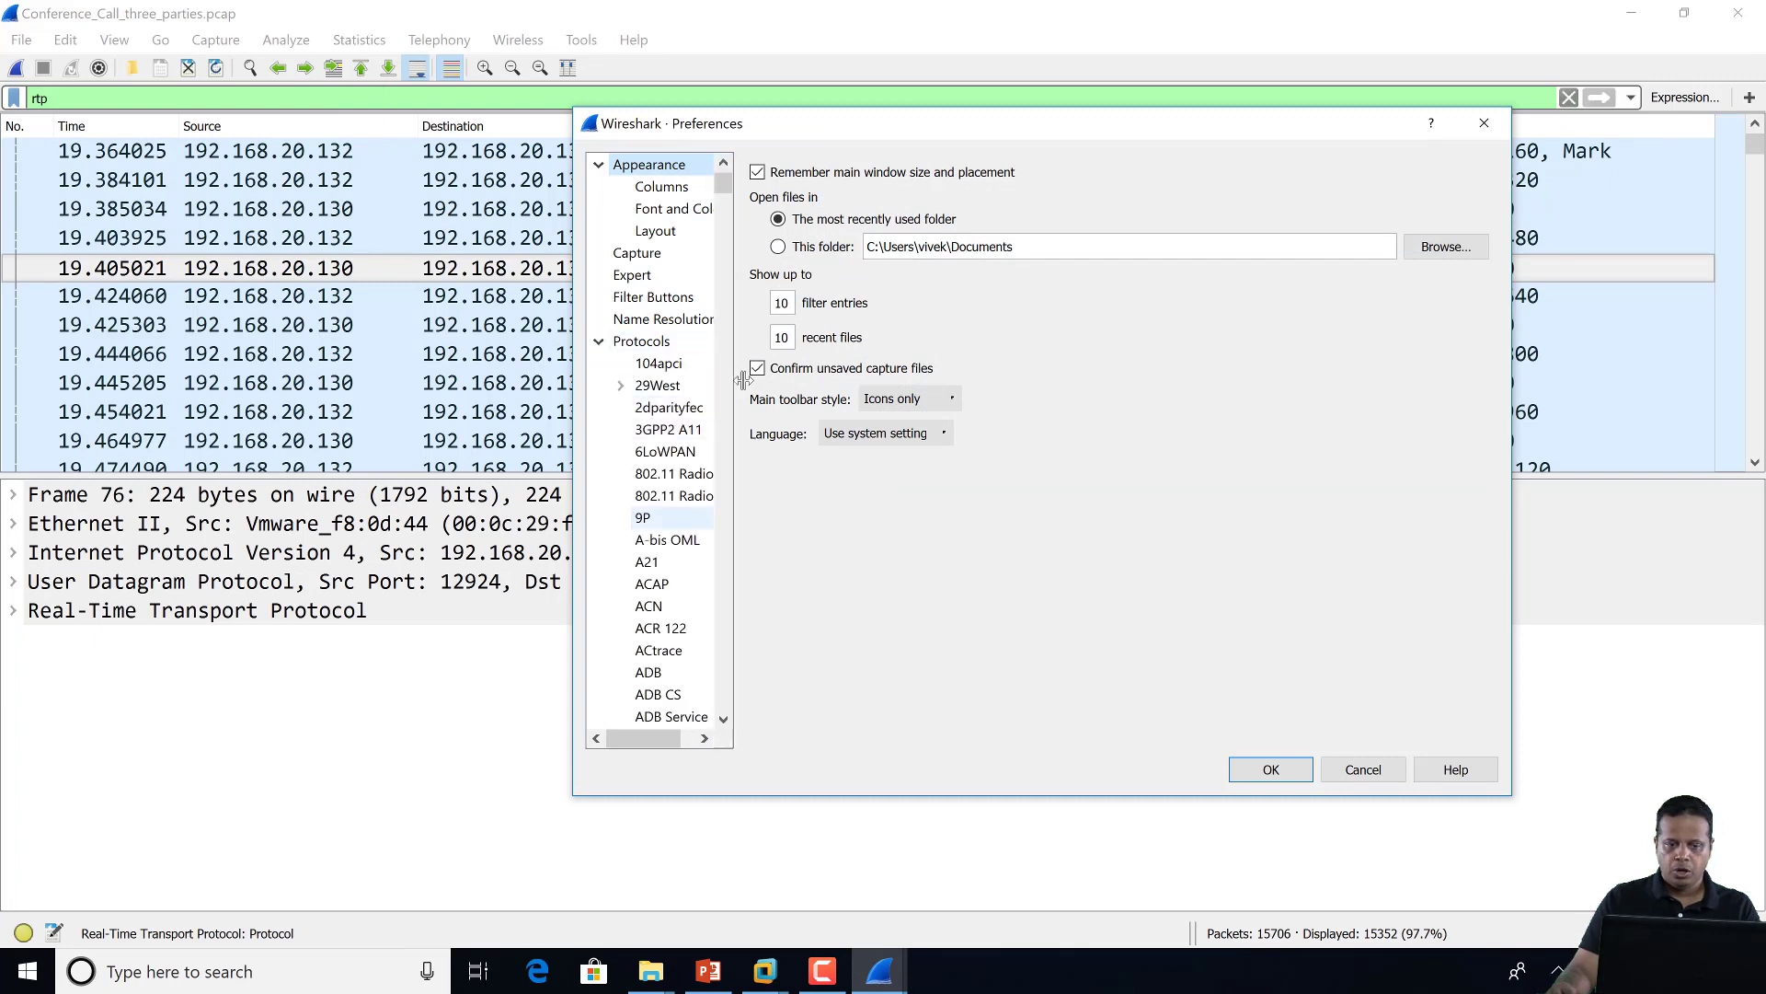
drag(723, 189, 701, 523)
click(675, 363)
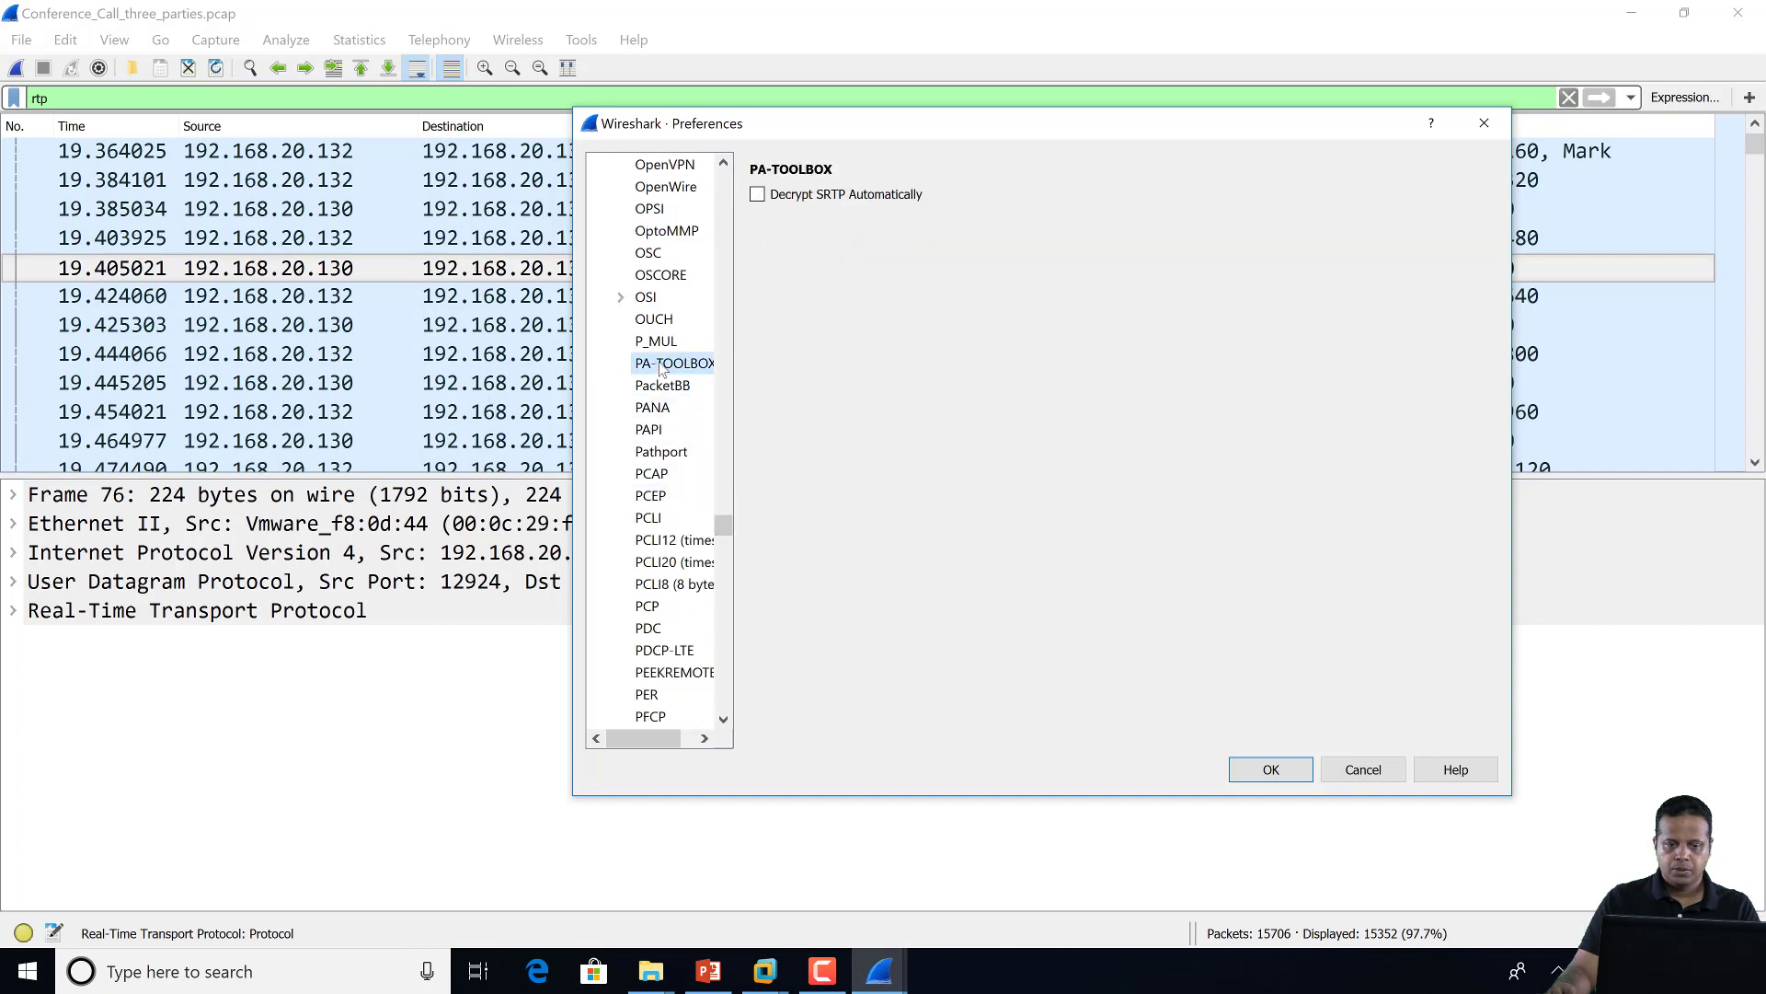
click(757, 195)
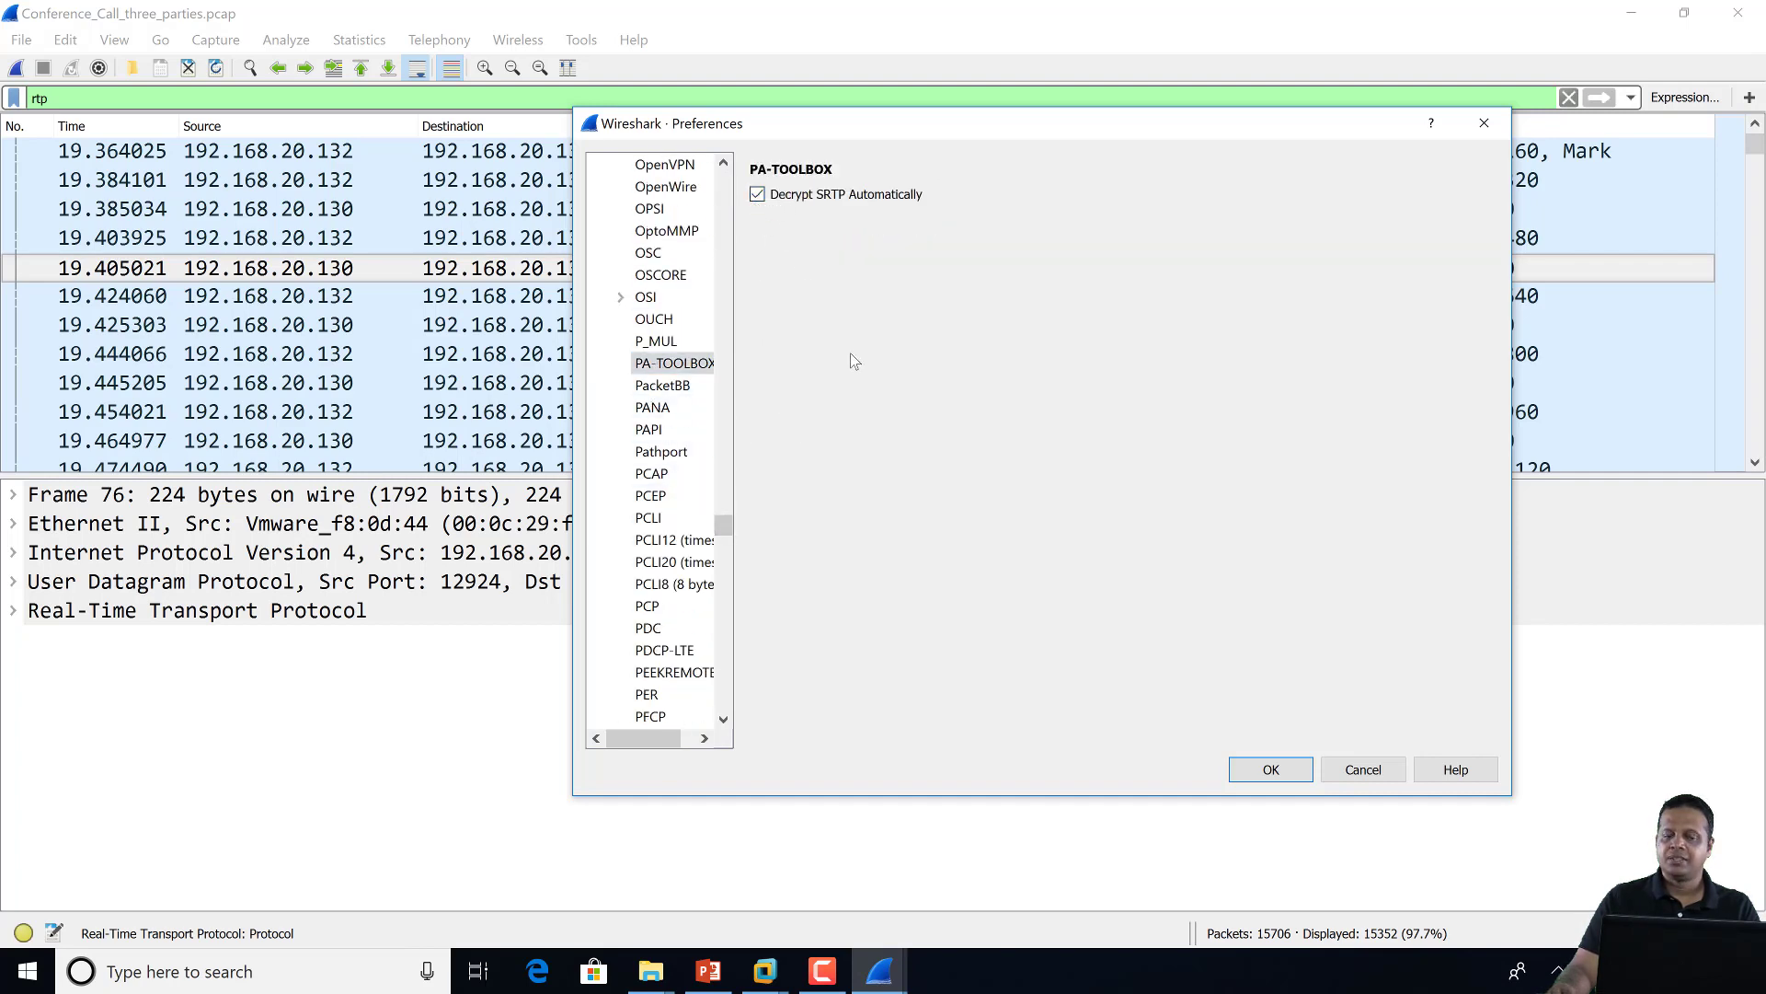
click(1288, 772)
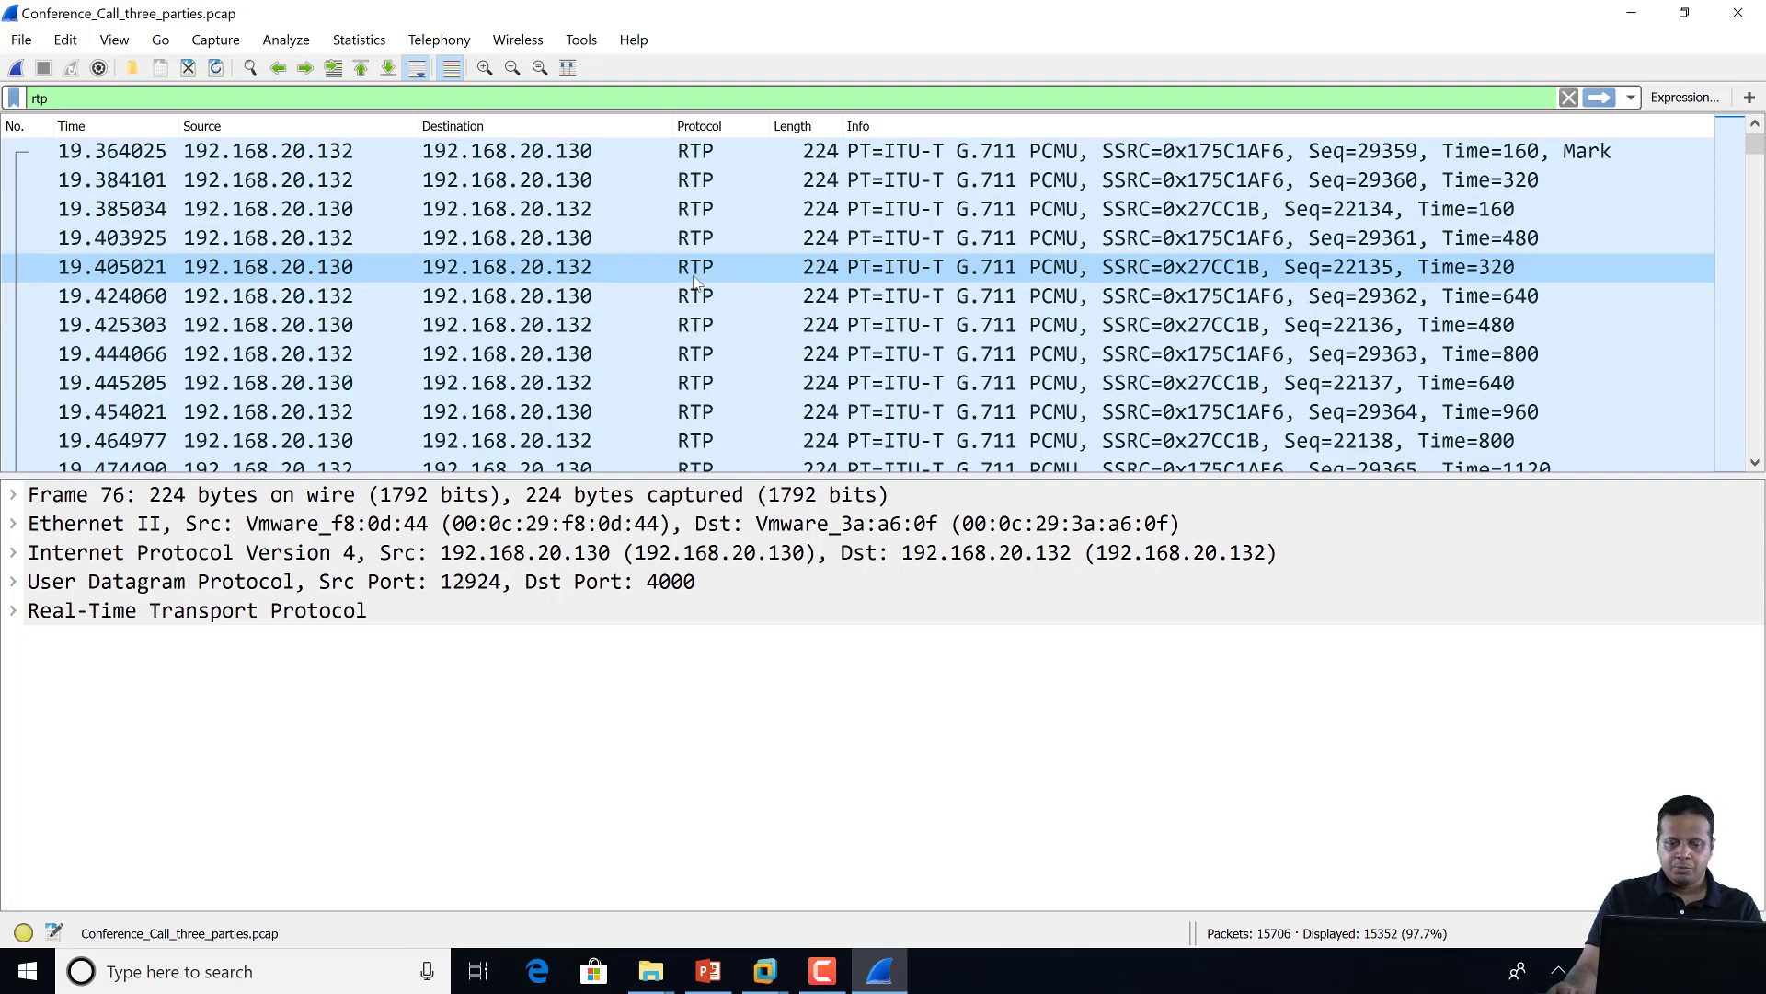
Inspect a decrypted packet now decoded as RTP G.711 PCMU
click(575, 296)
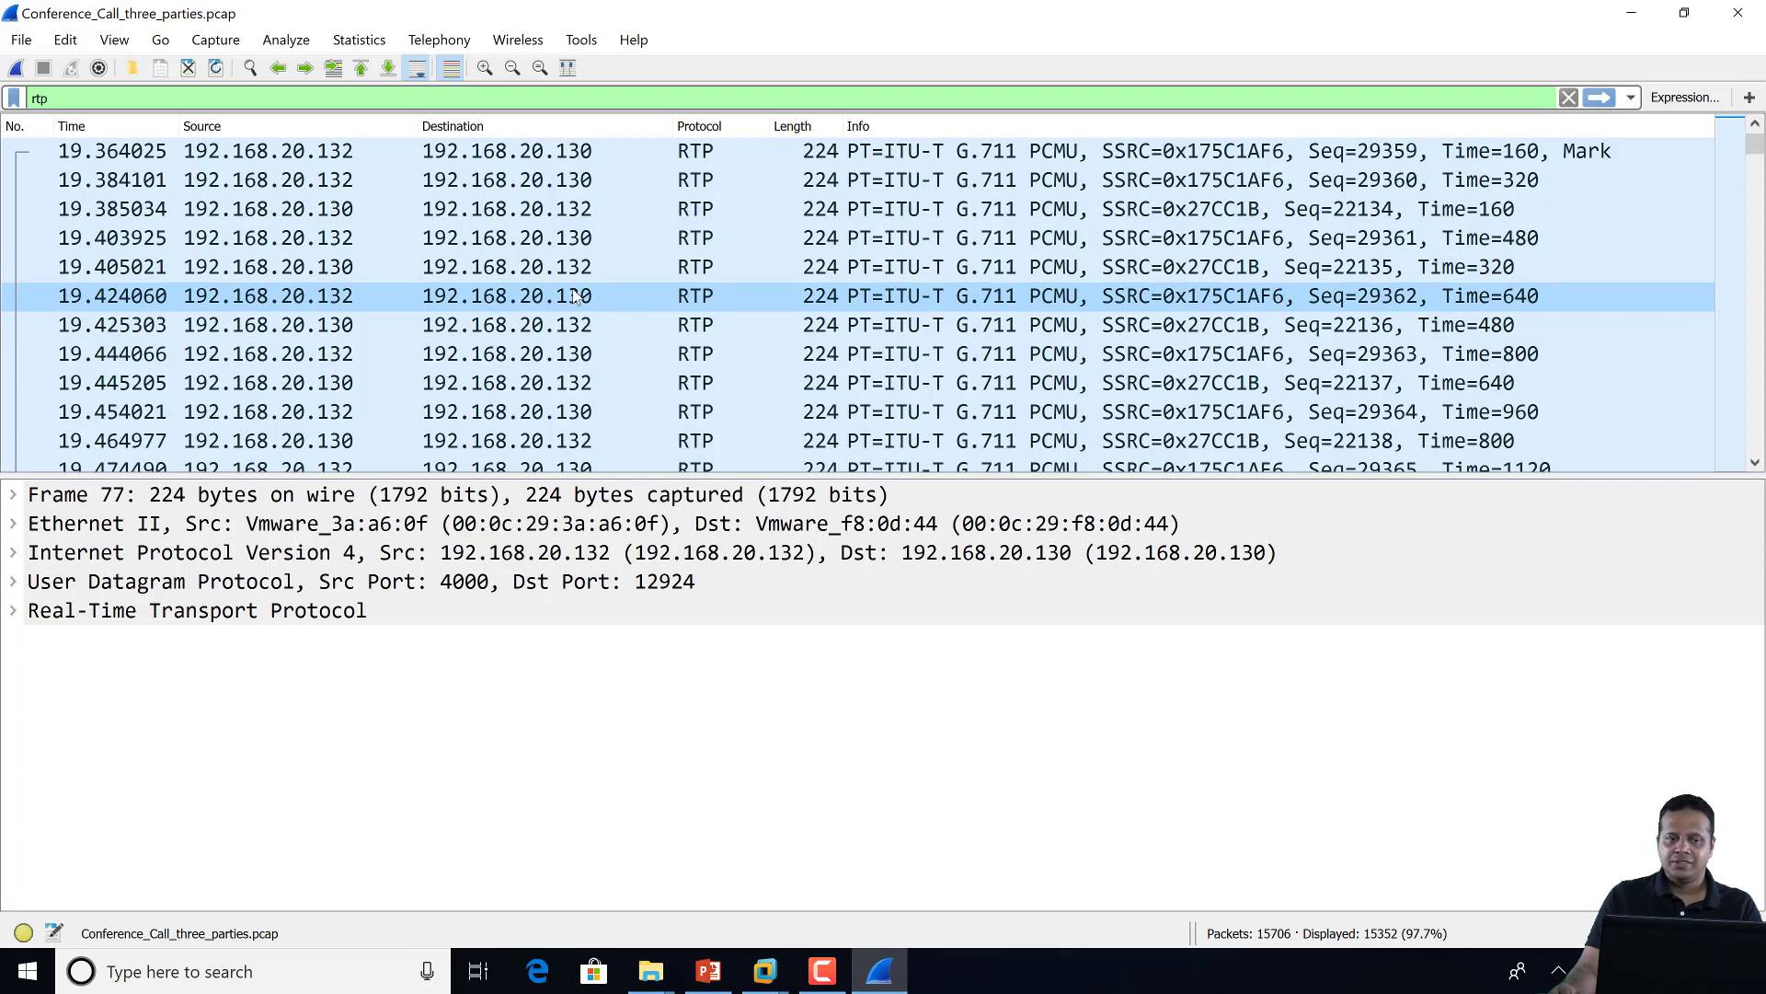
click(434, 41)
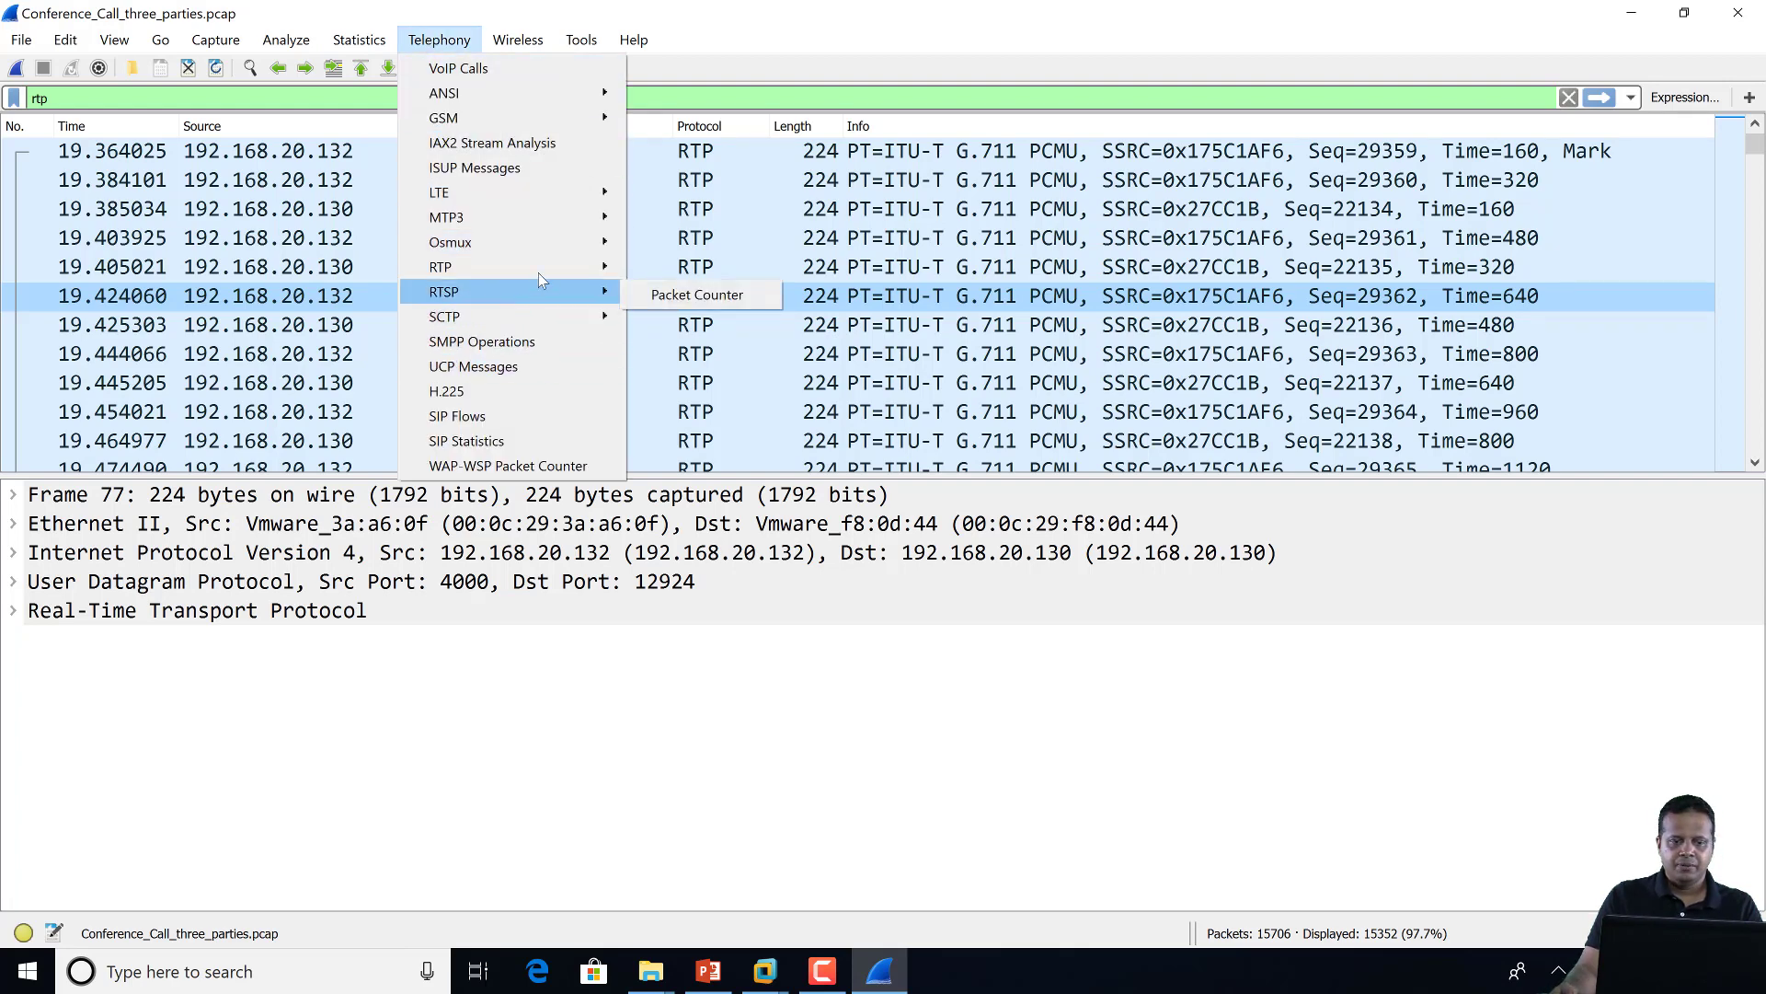
mouse_move(541, 273)
click(676, 270)
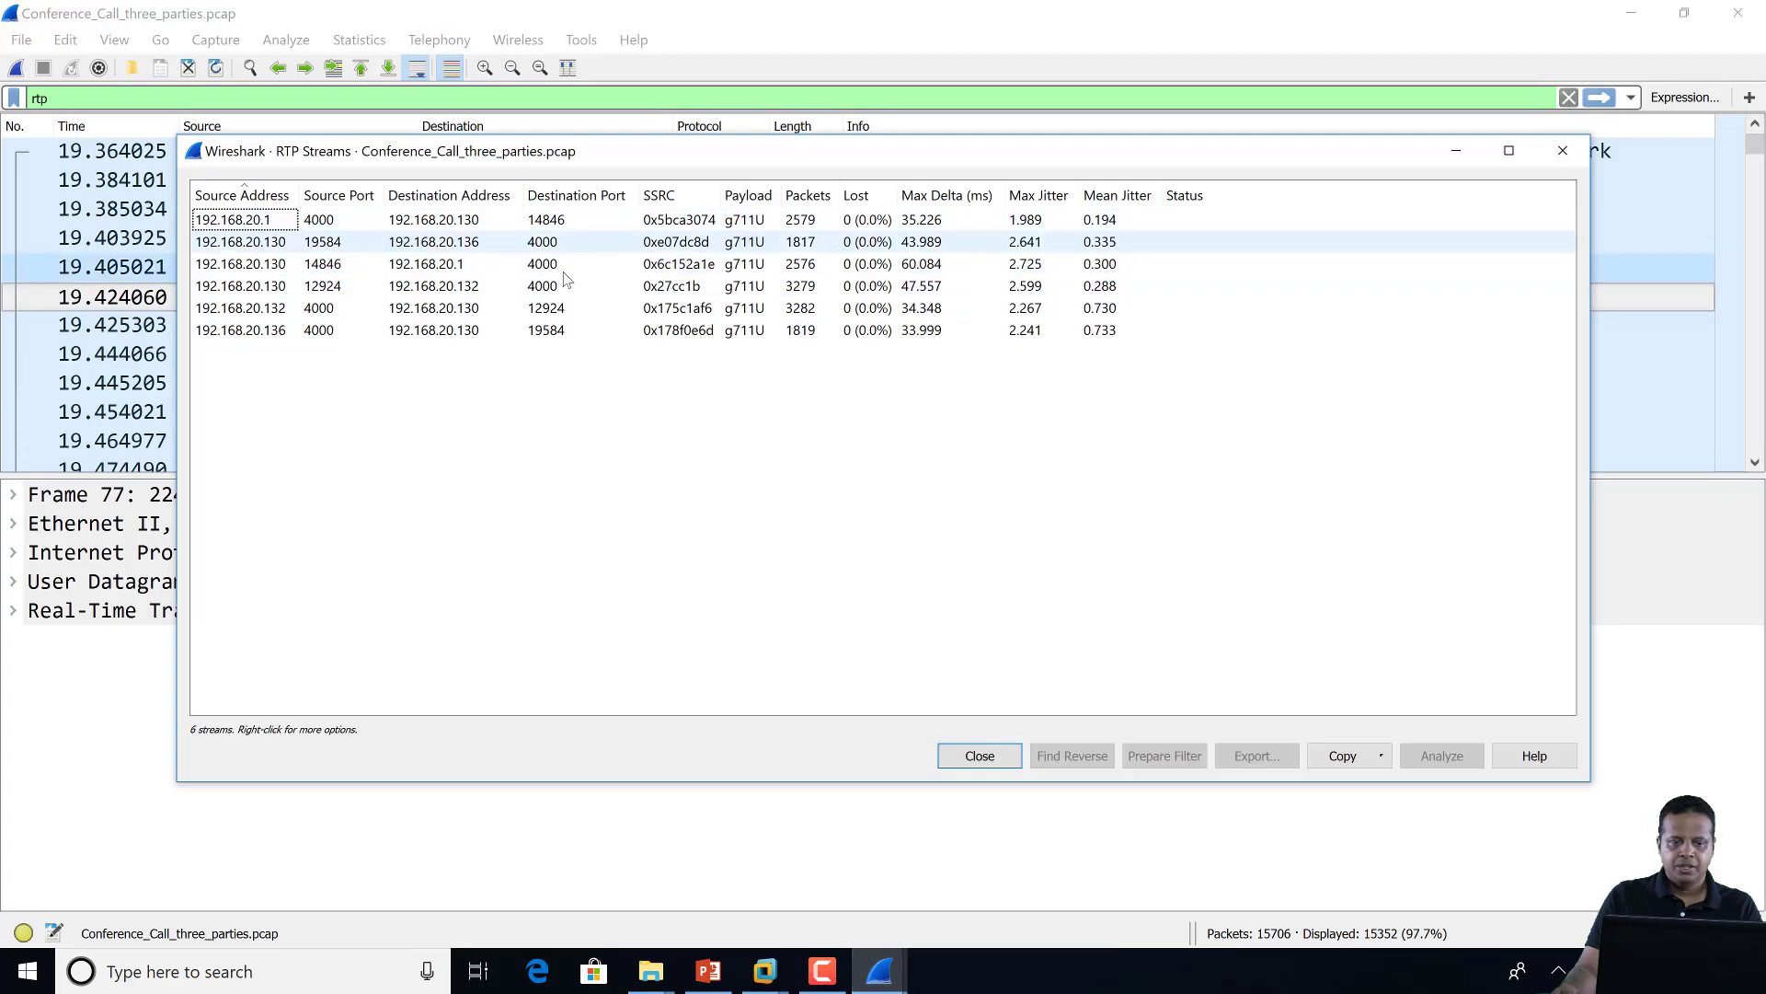
click(626, 228)
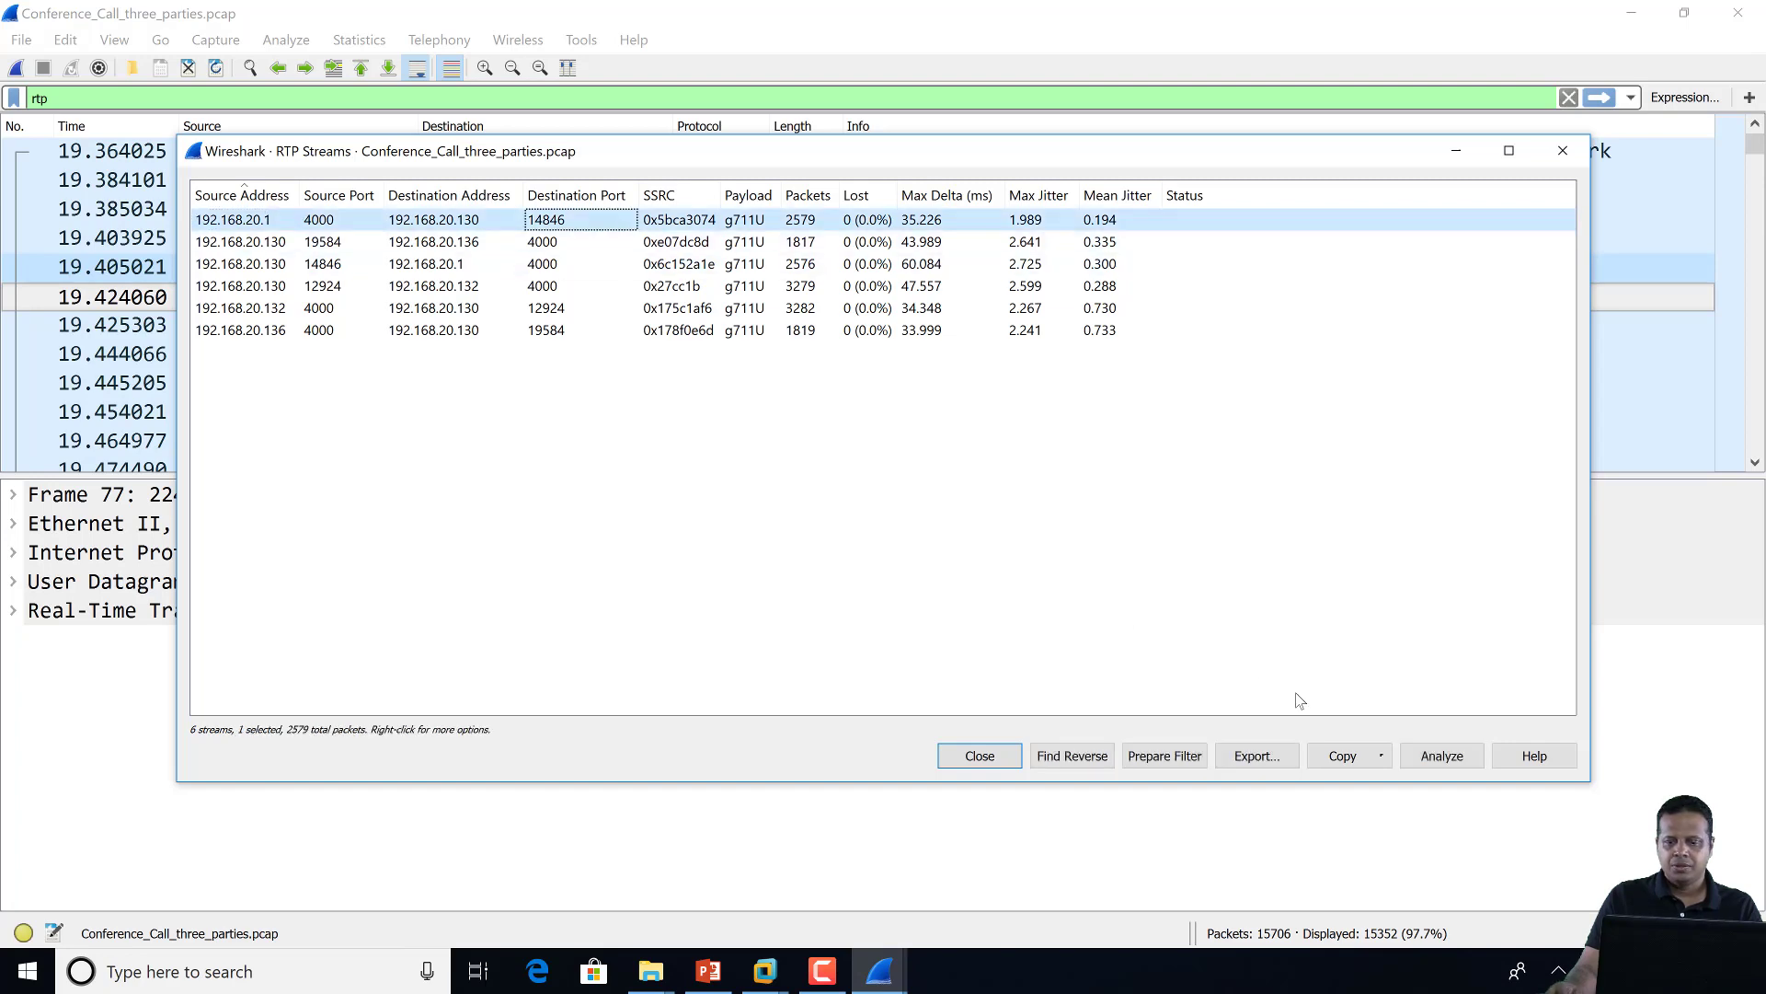
click(1441, 760)
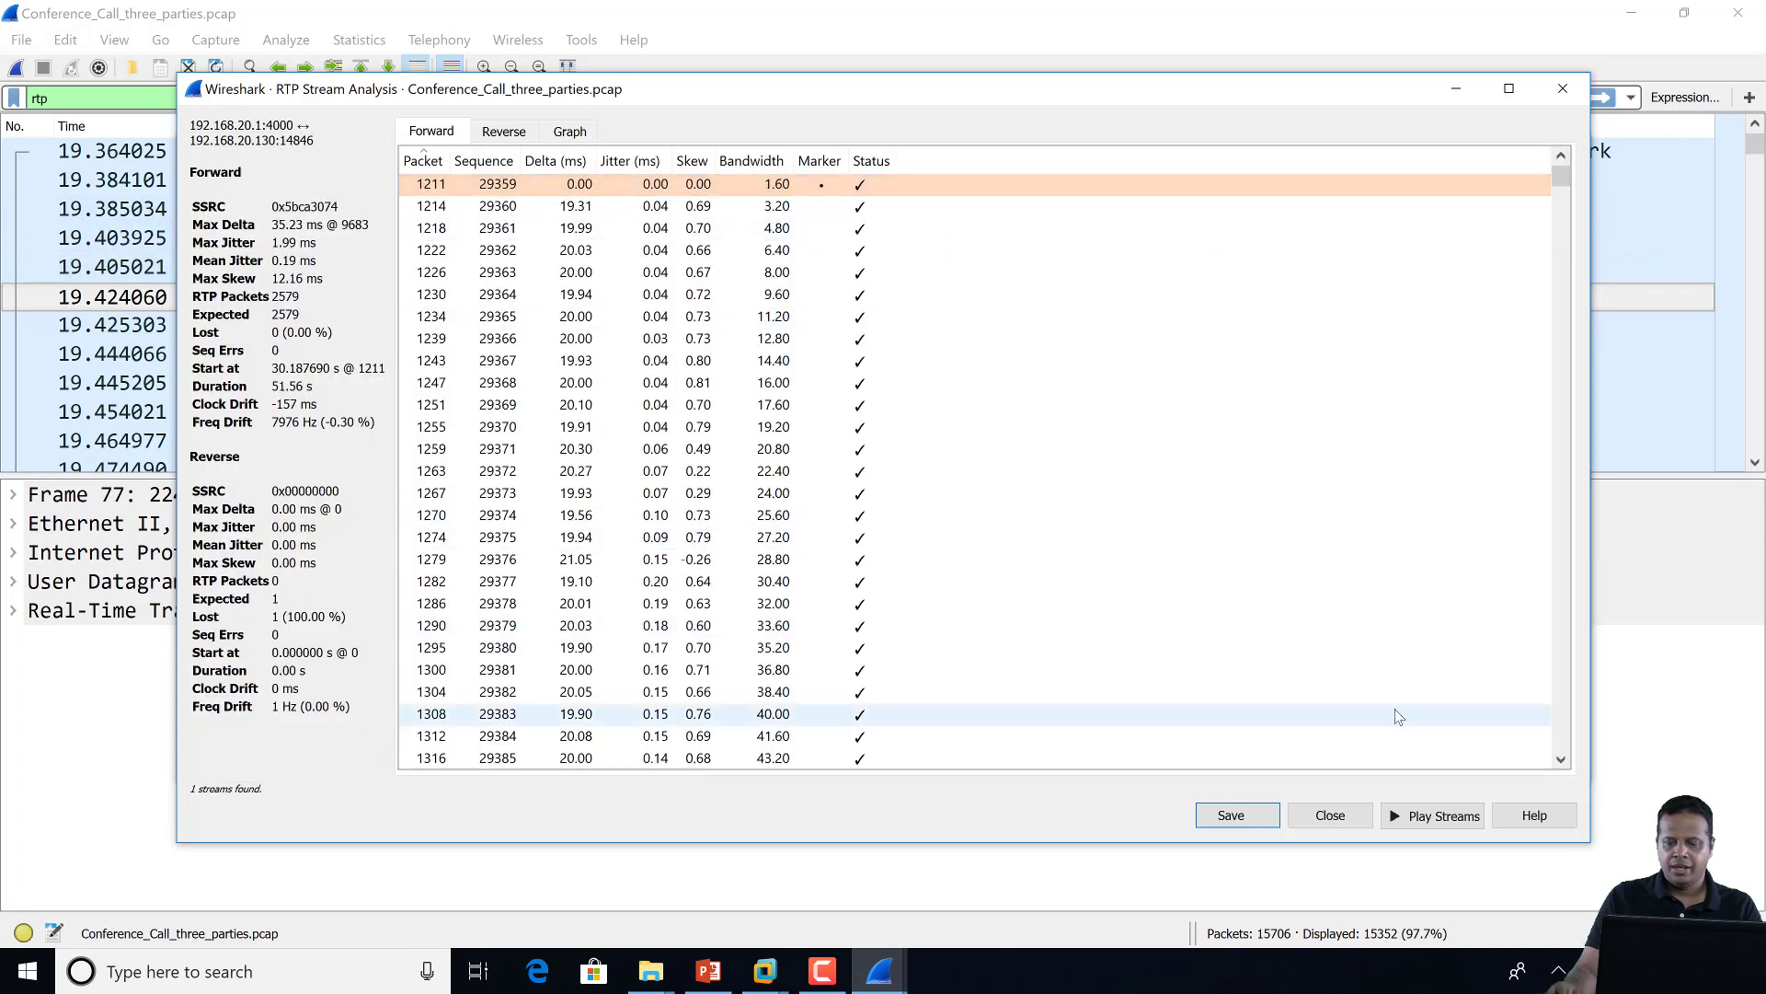
click(1415, 824)
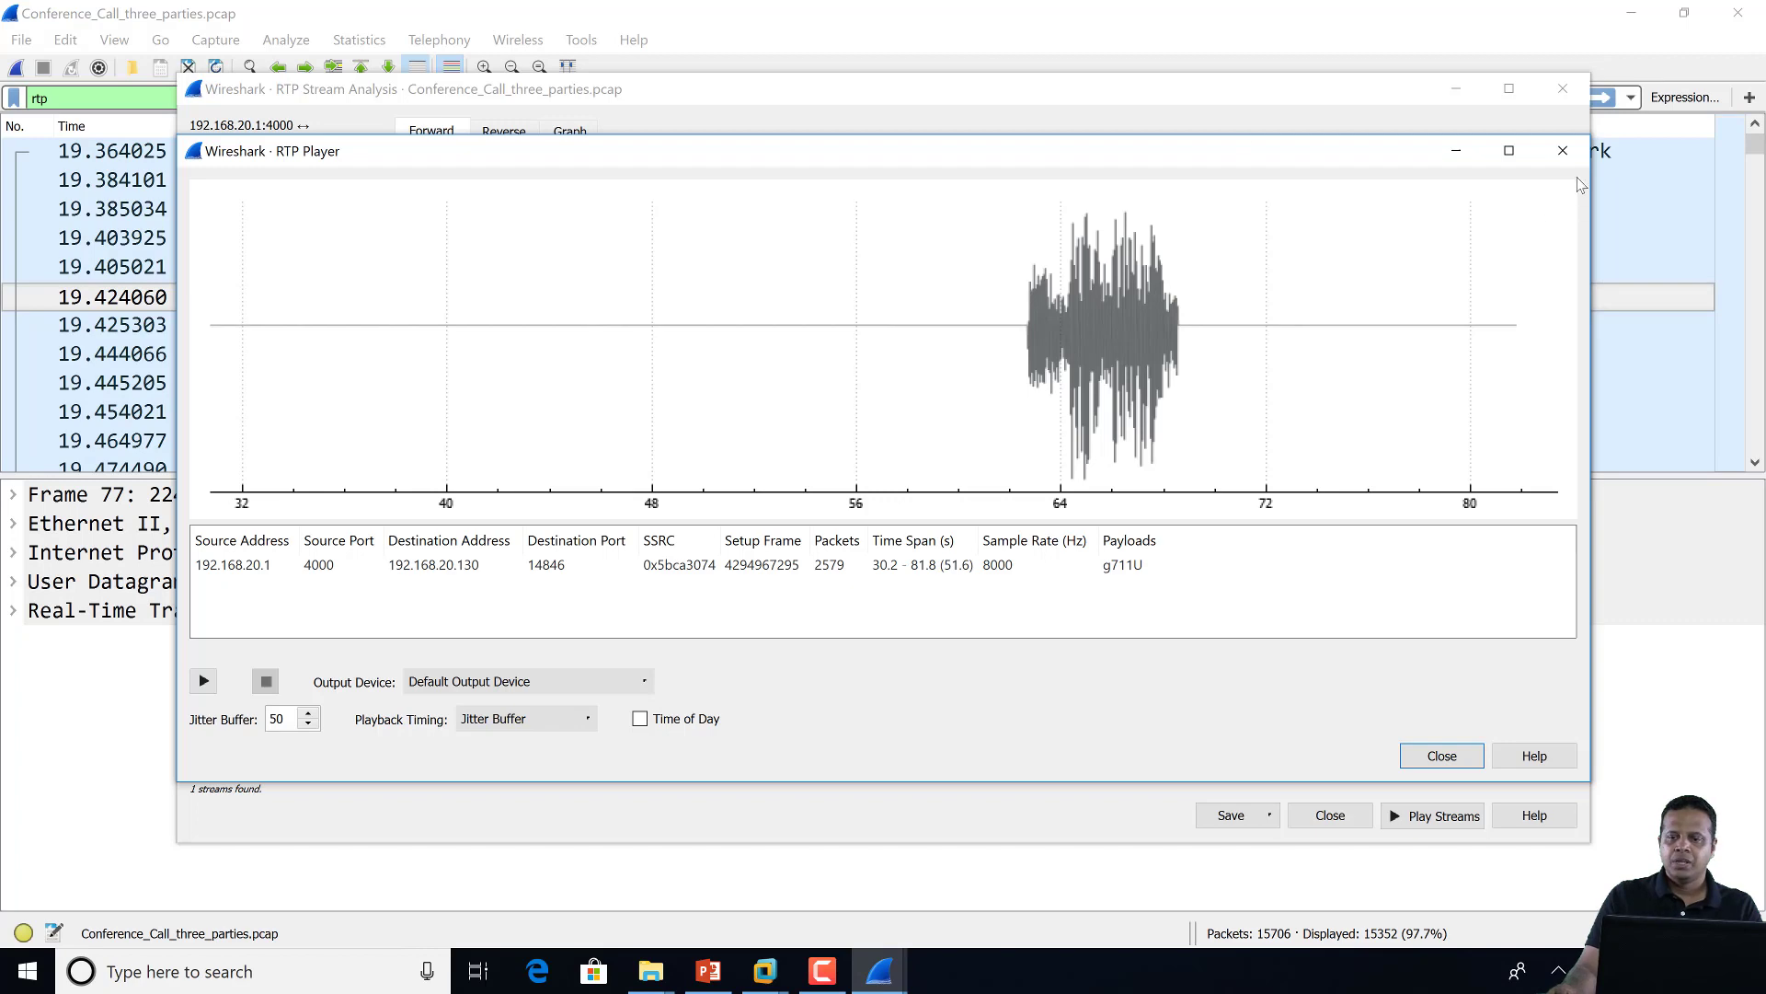
click(1573, 149)
key(Escape)
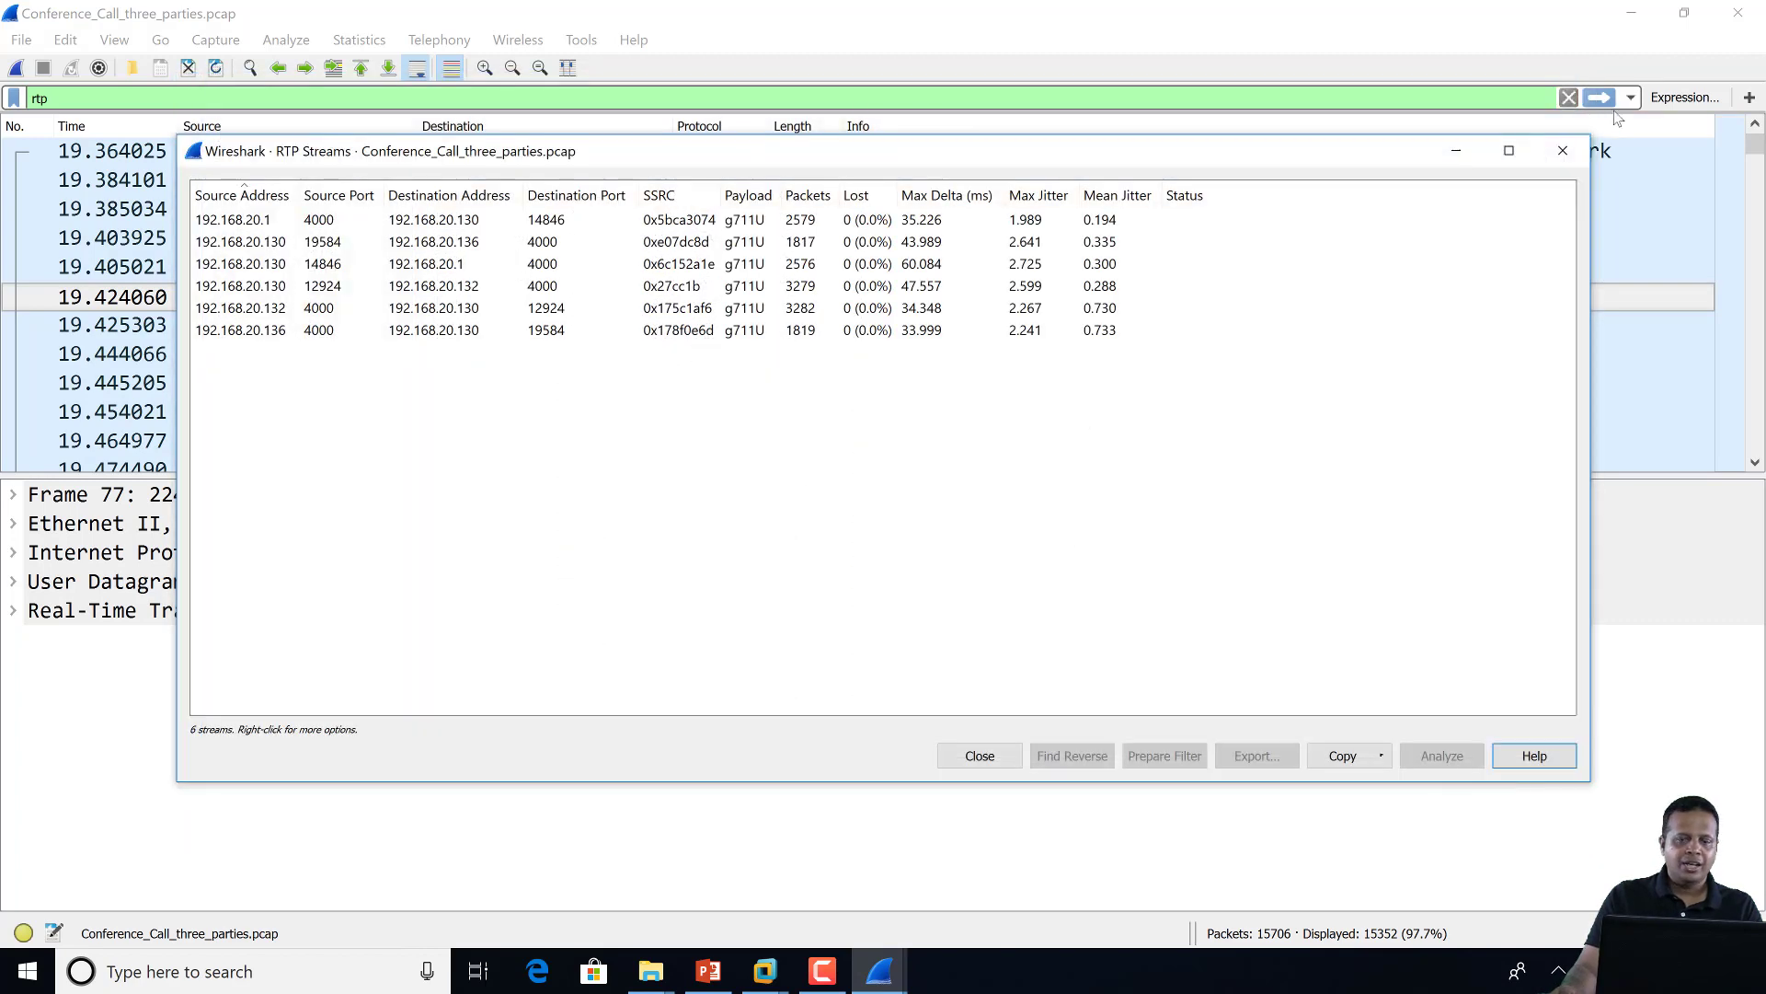
Close RTP Streams and review PA-TOOLBOX preferences, leaving automatic SRTP decryption off so packets show as SRTP
click(1564, 149)
click(65, 40)
click(147, 646)
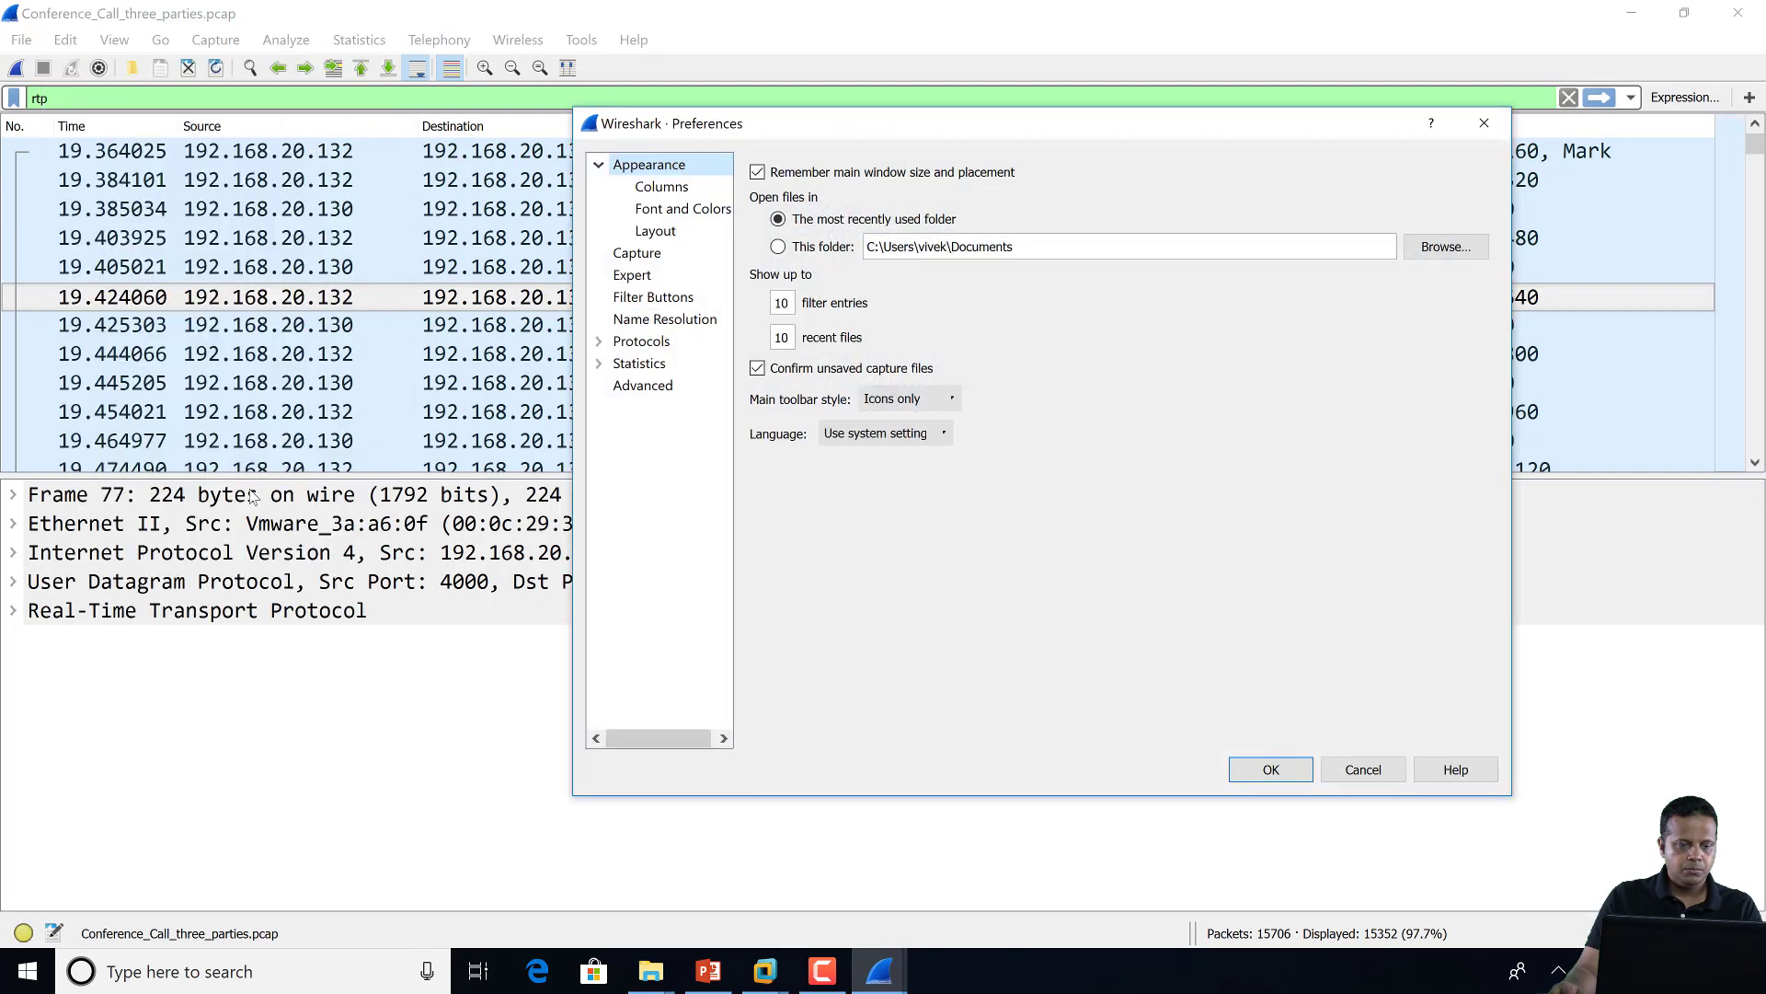
click(599, 341)
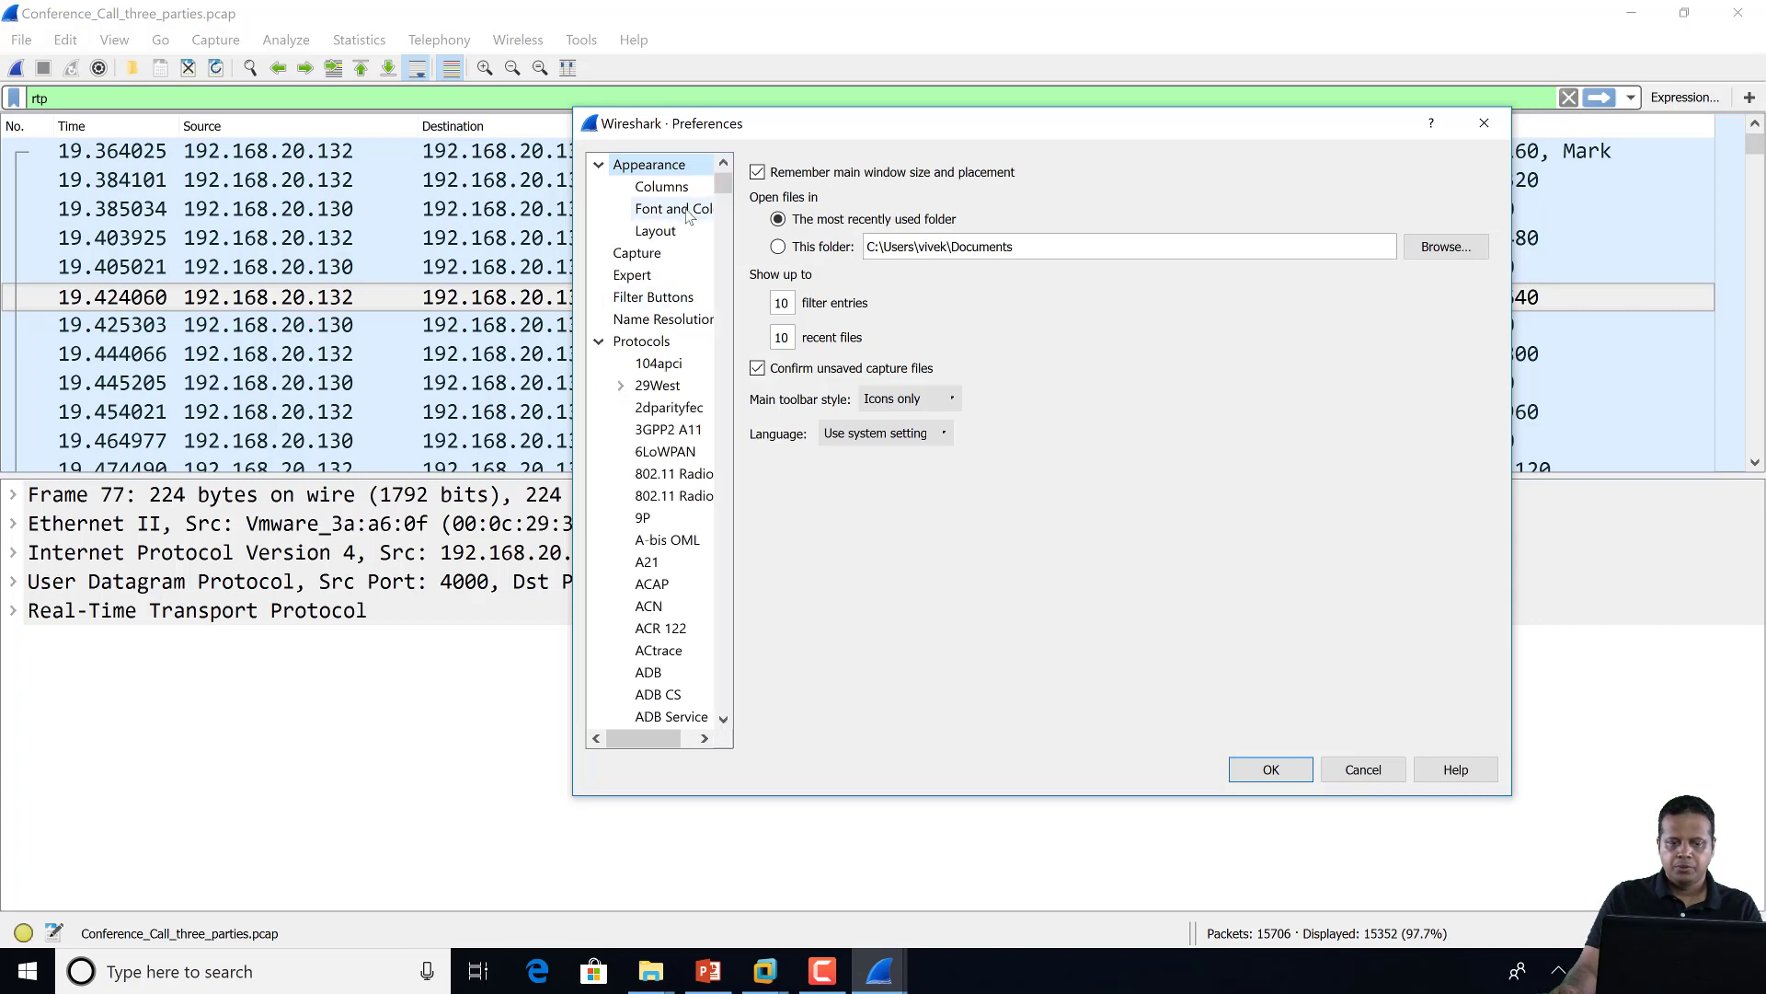
drag(726, 189, 738, 533)
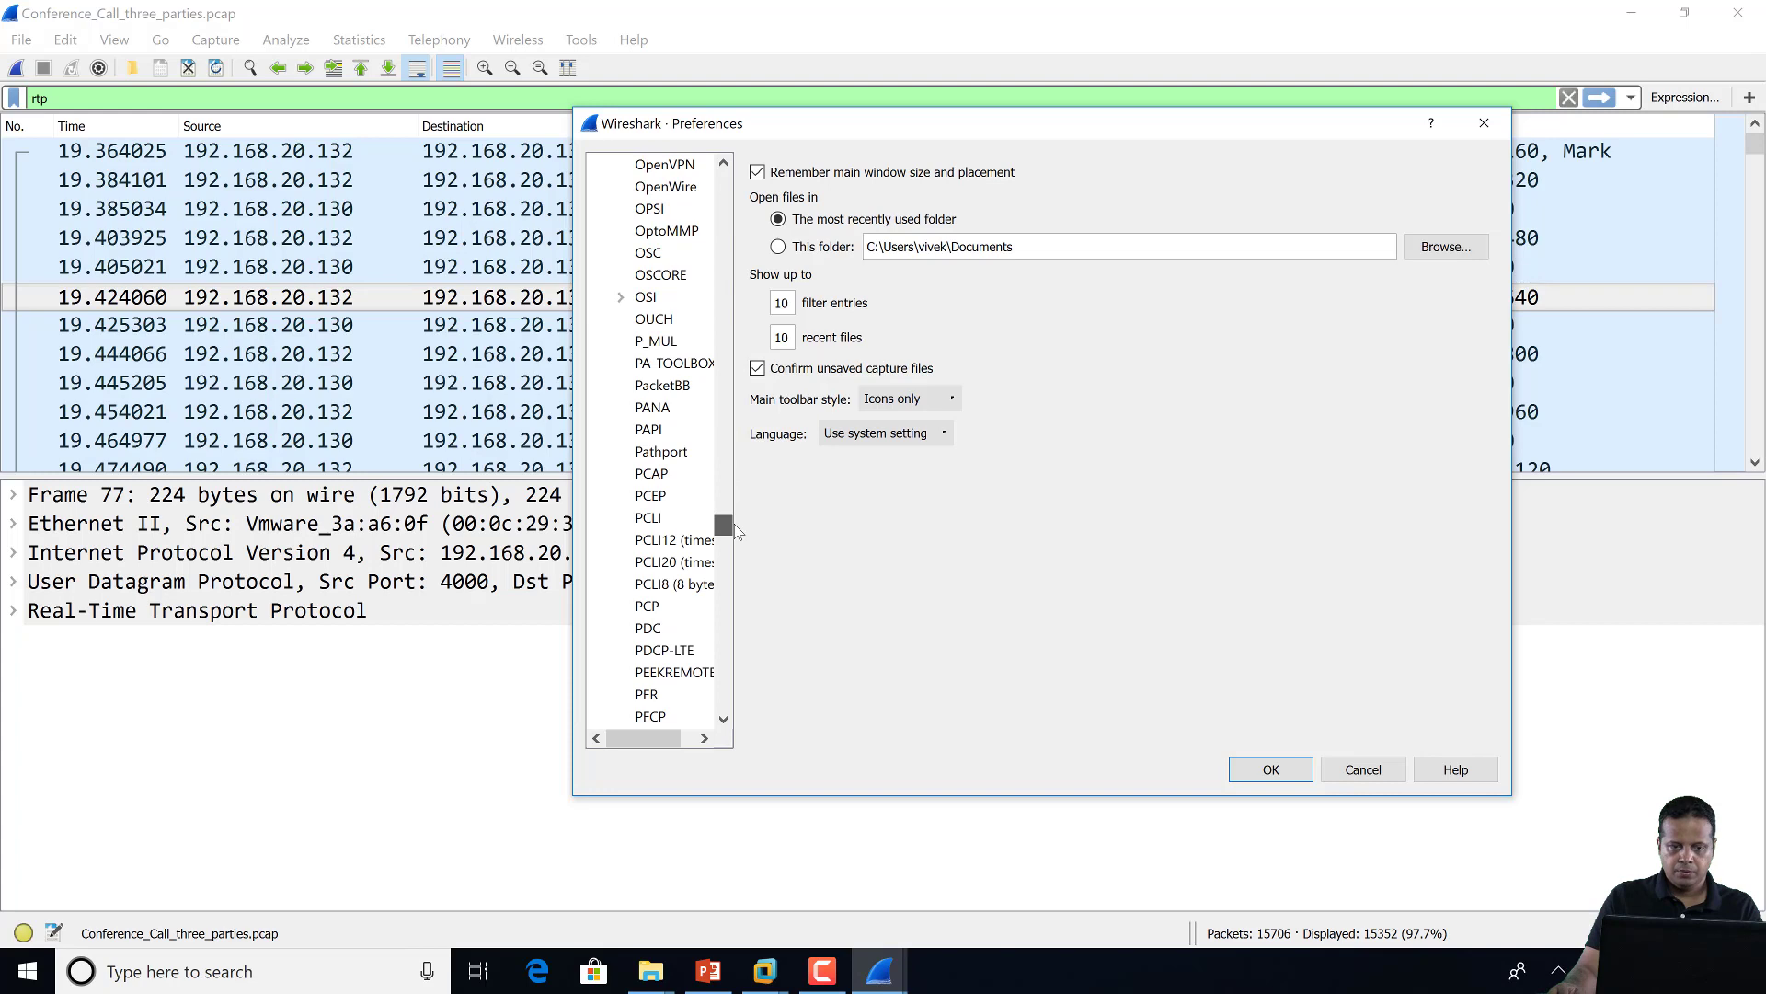
click(674, 363)
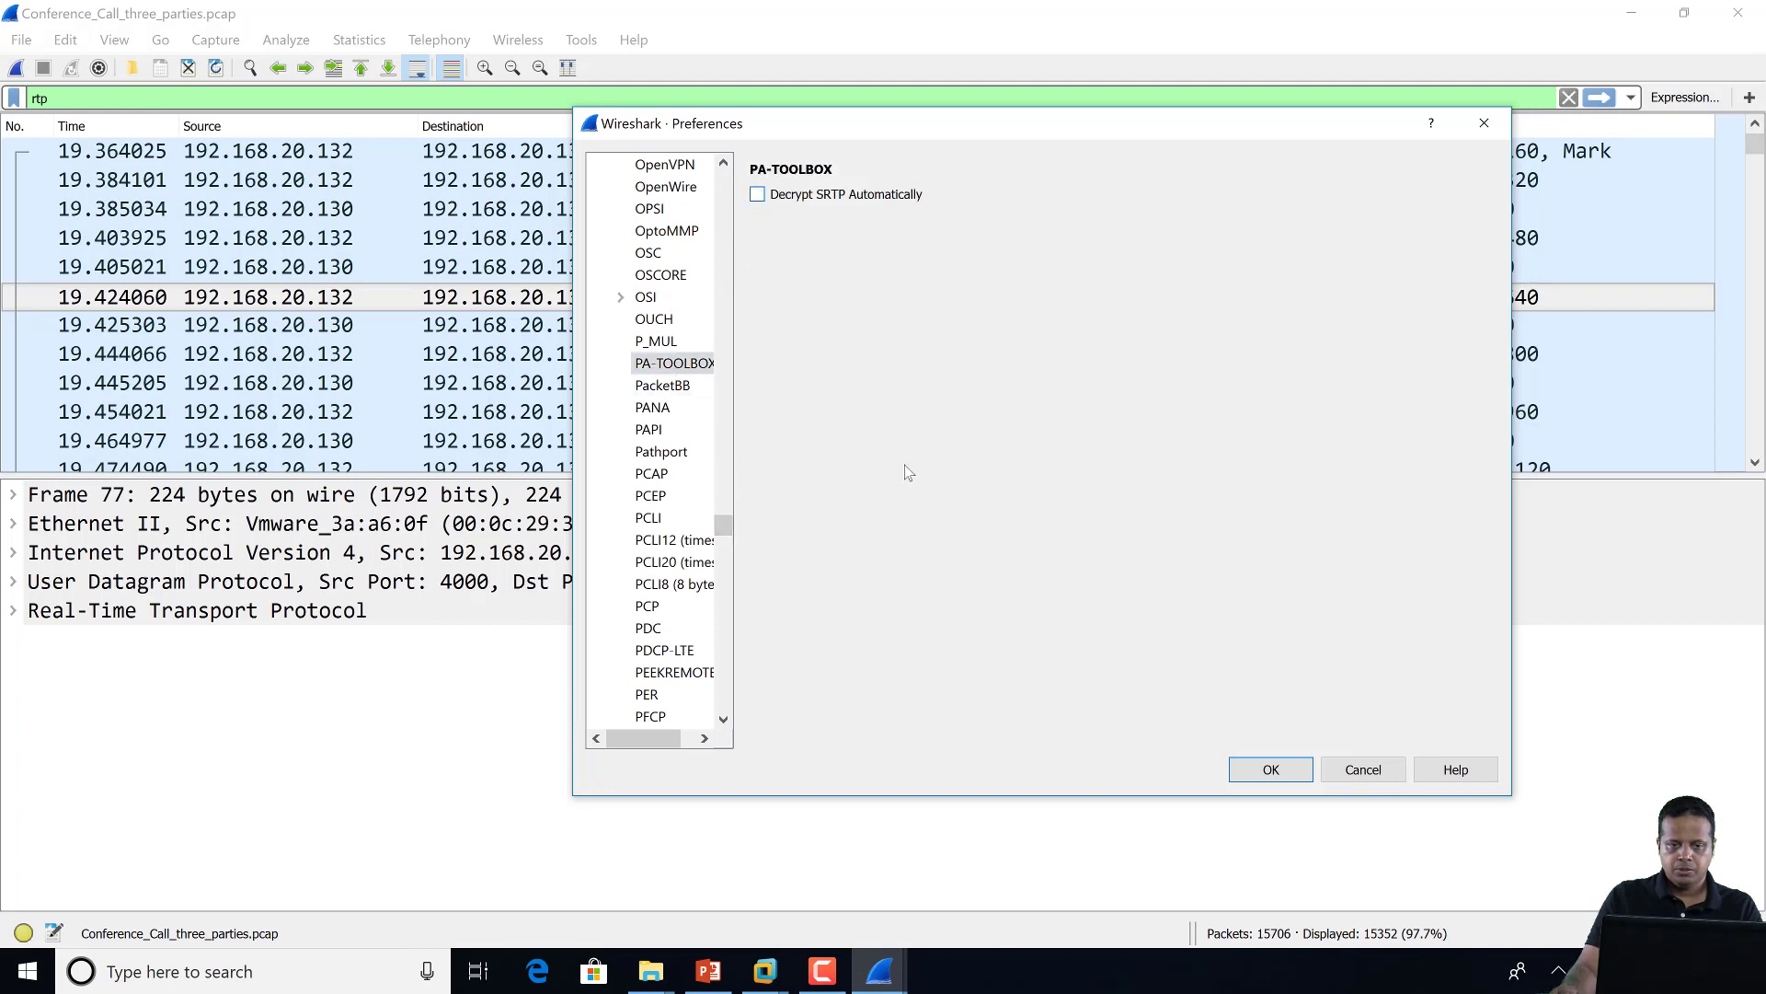
click(1267, 769)
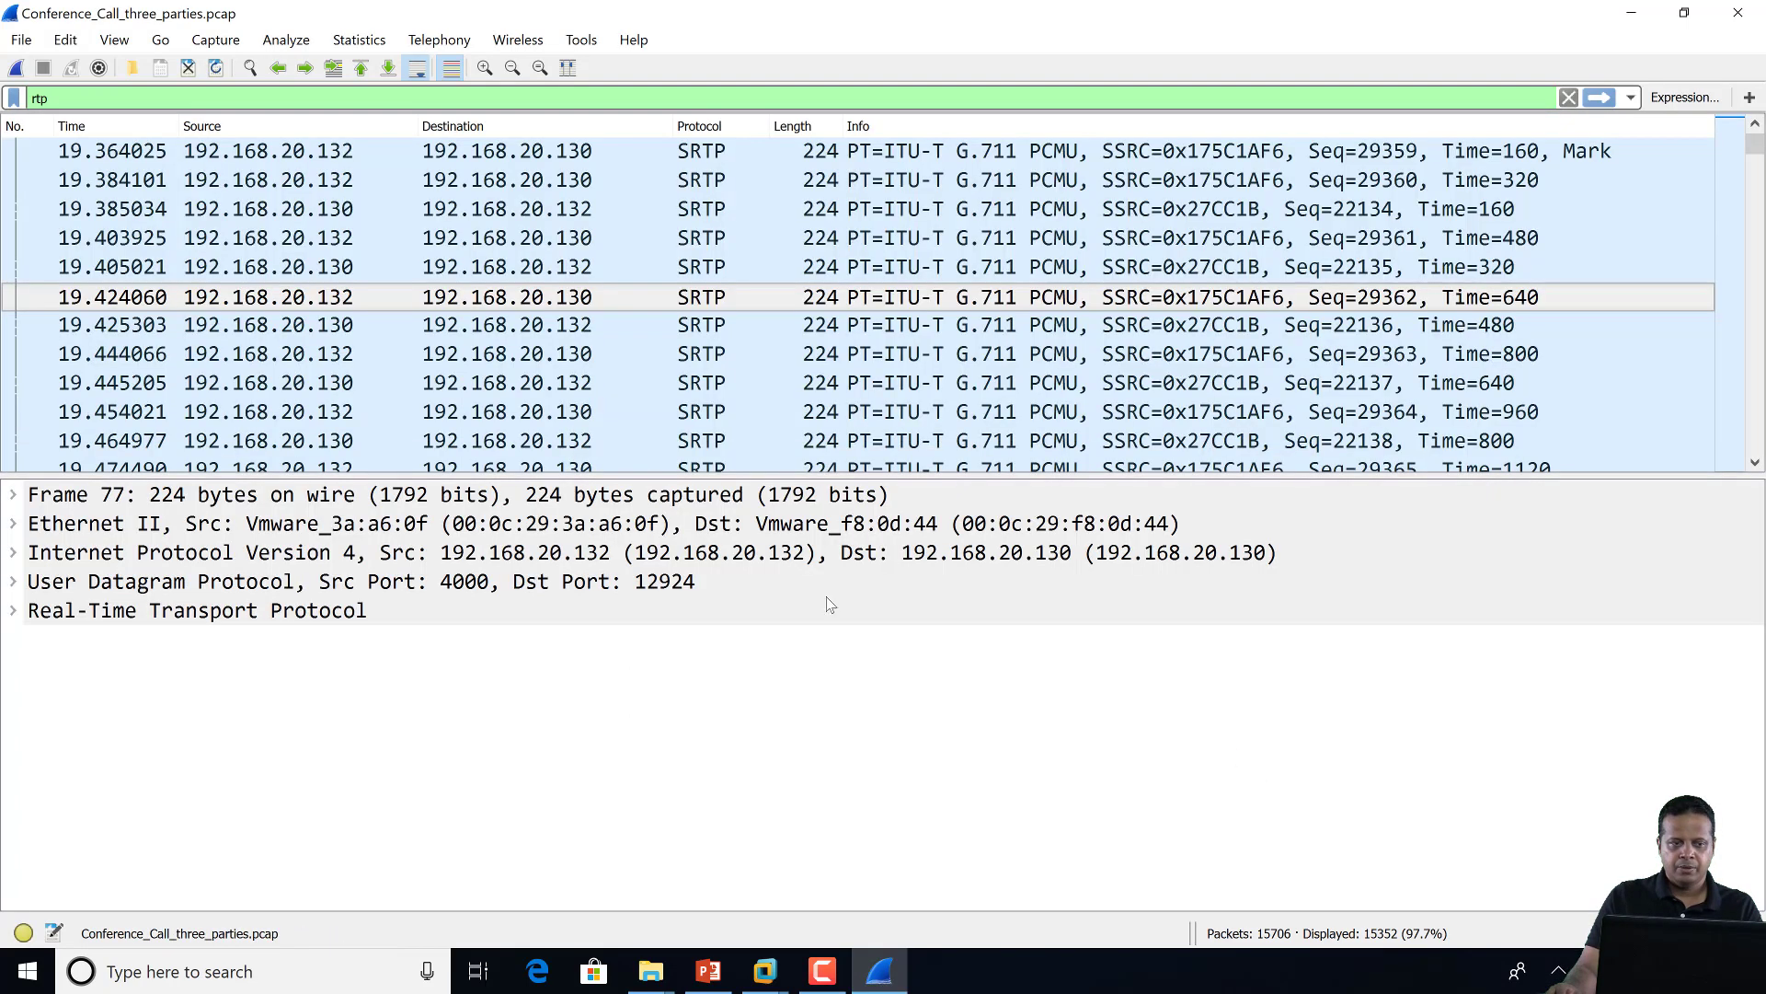
click(467, 48)
mouse_move(567, 269)
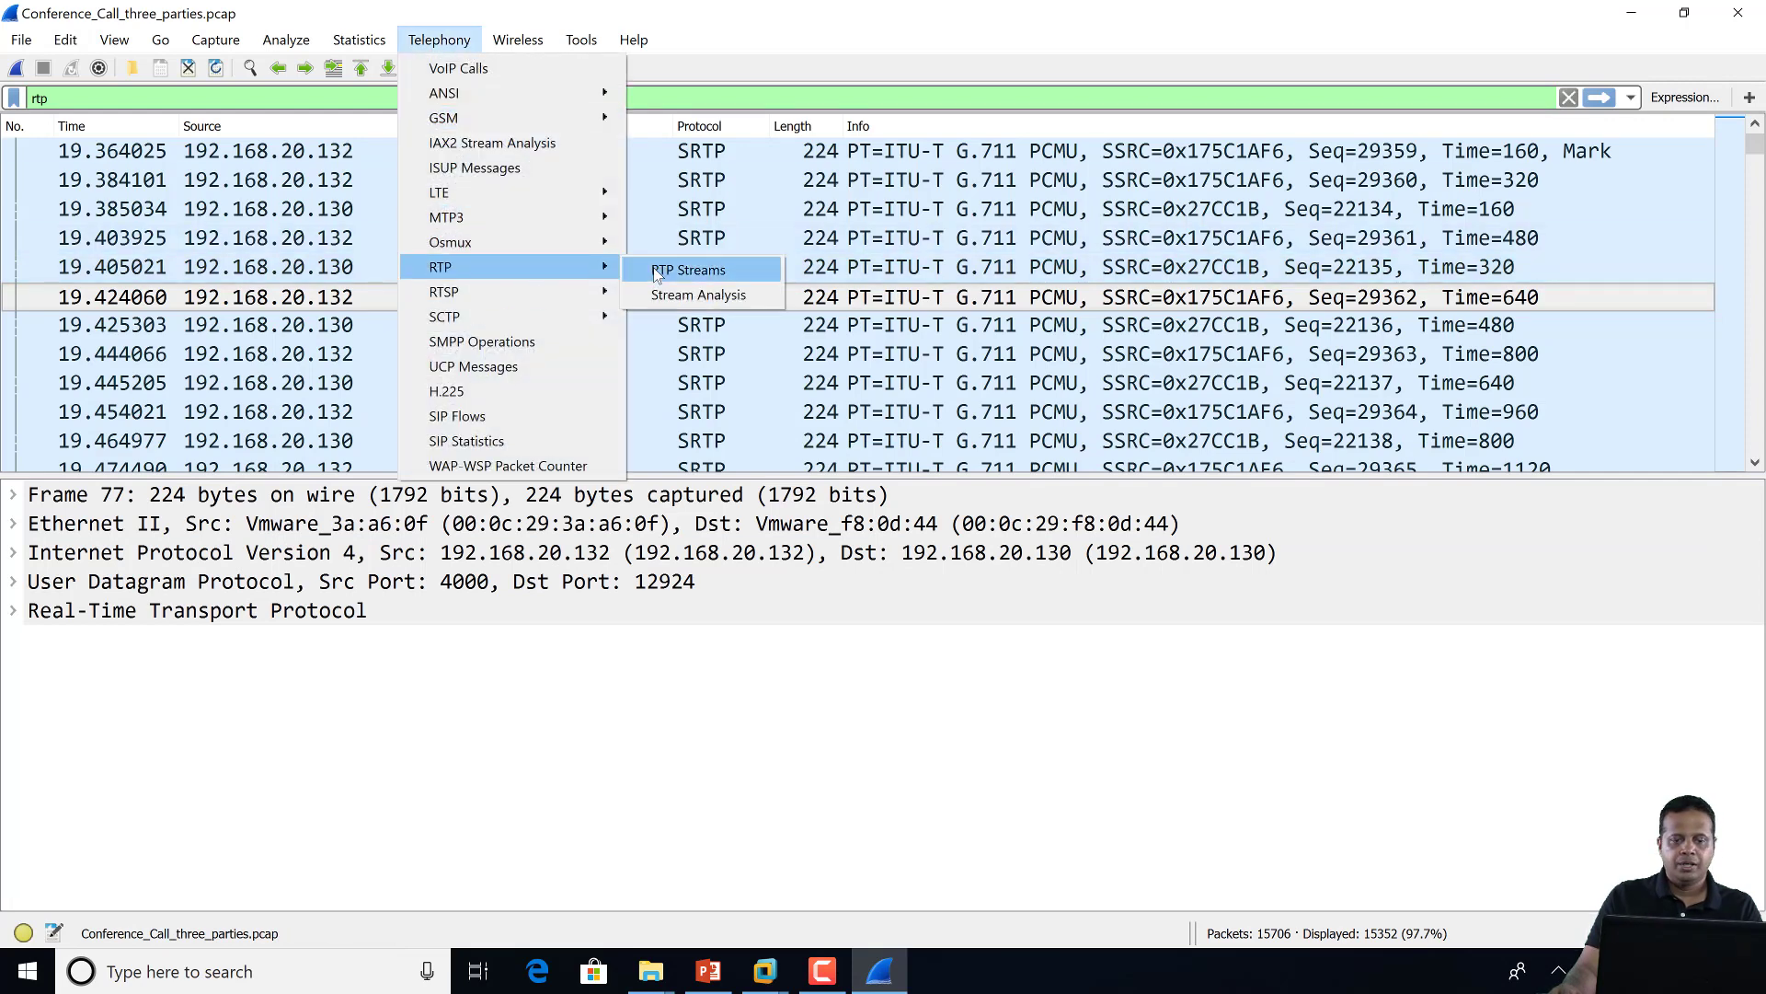
click(657, 271)
click(596, 261)
ctrl+click(596, 241)
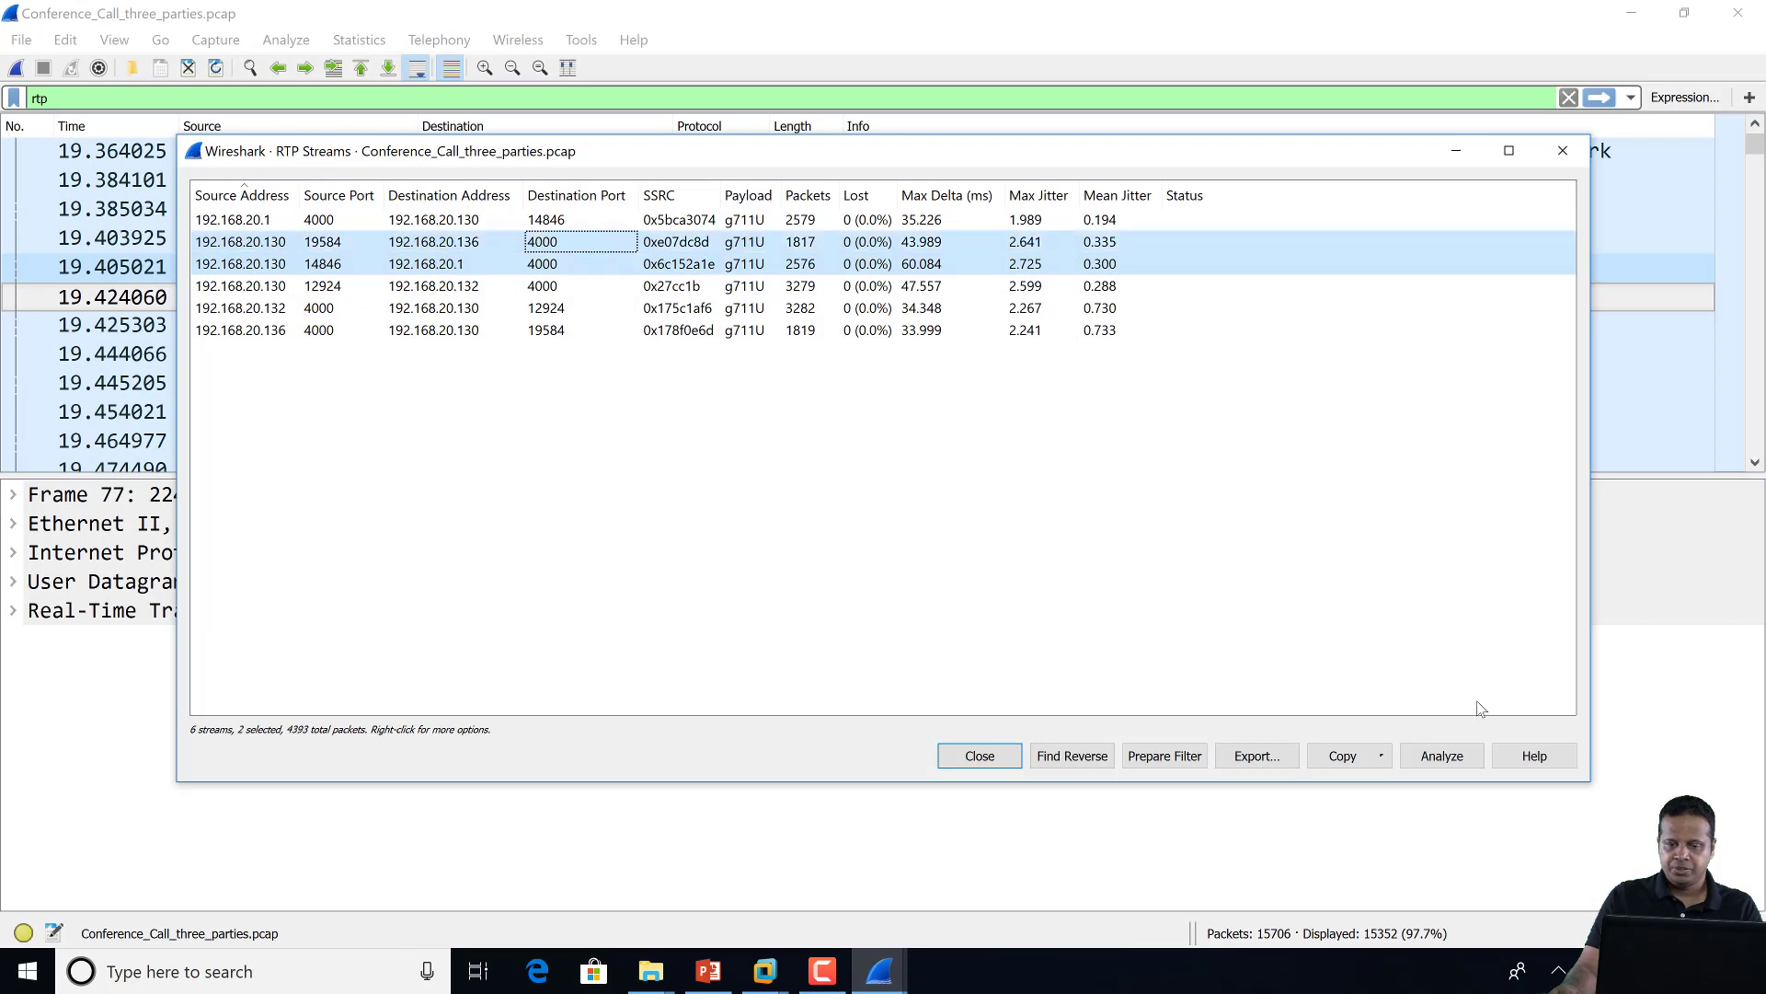
click(1451, 760)
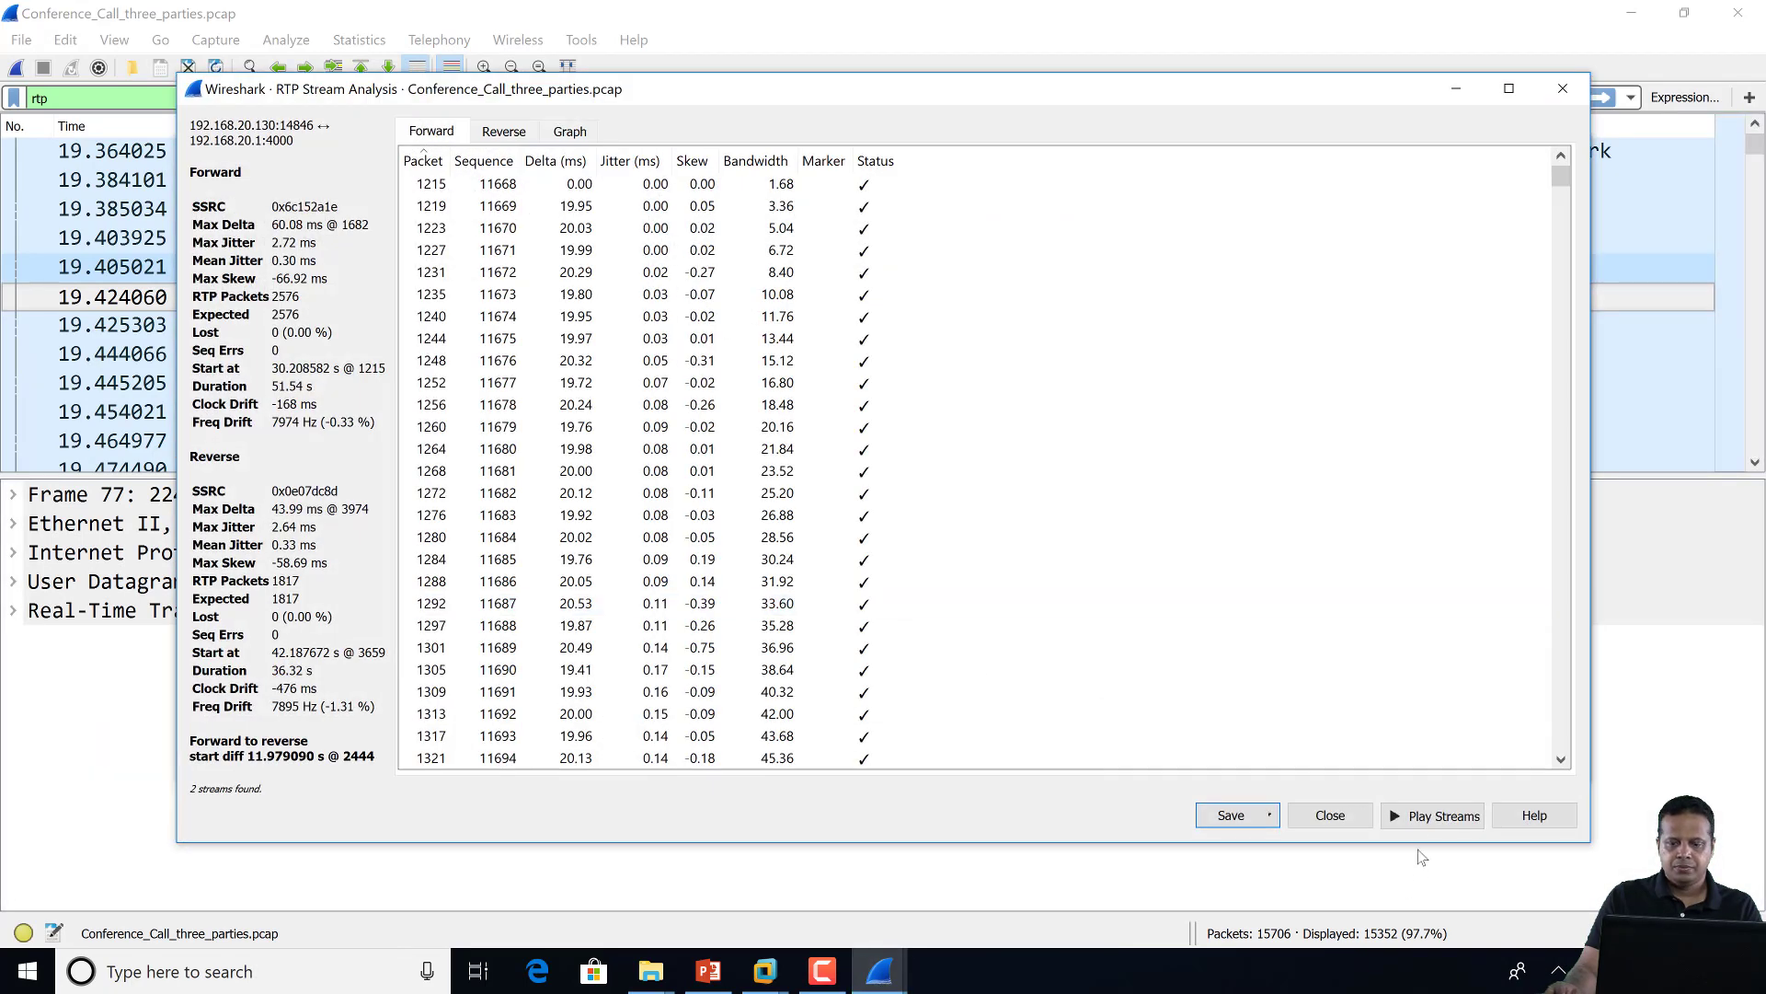
click(1424, 816)
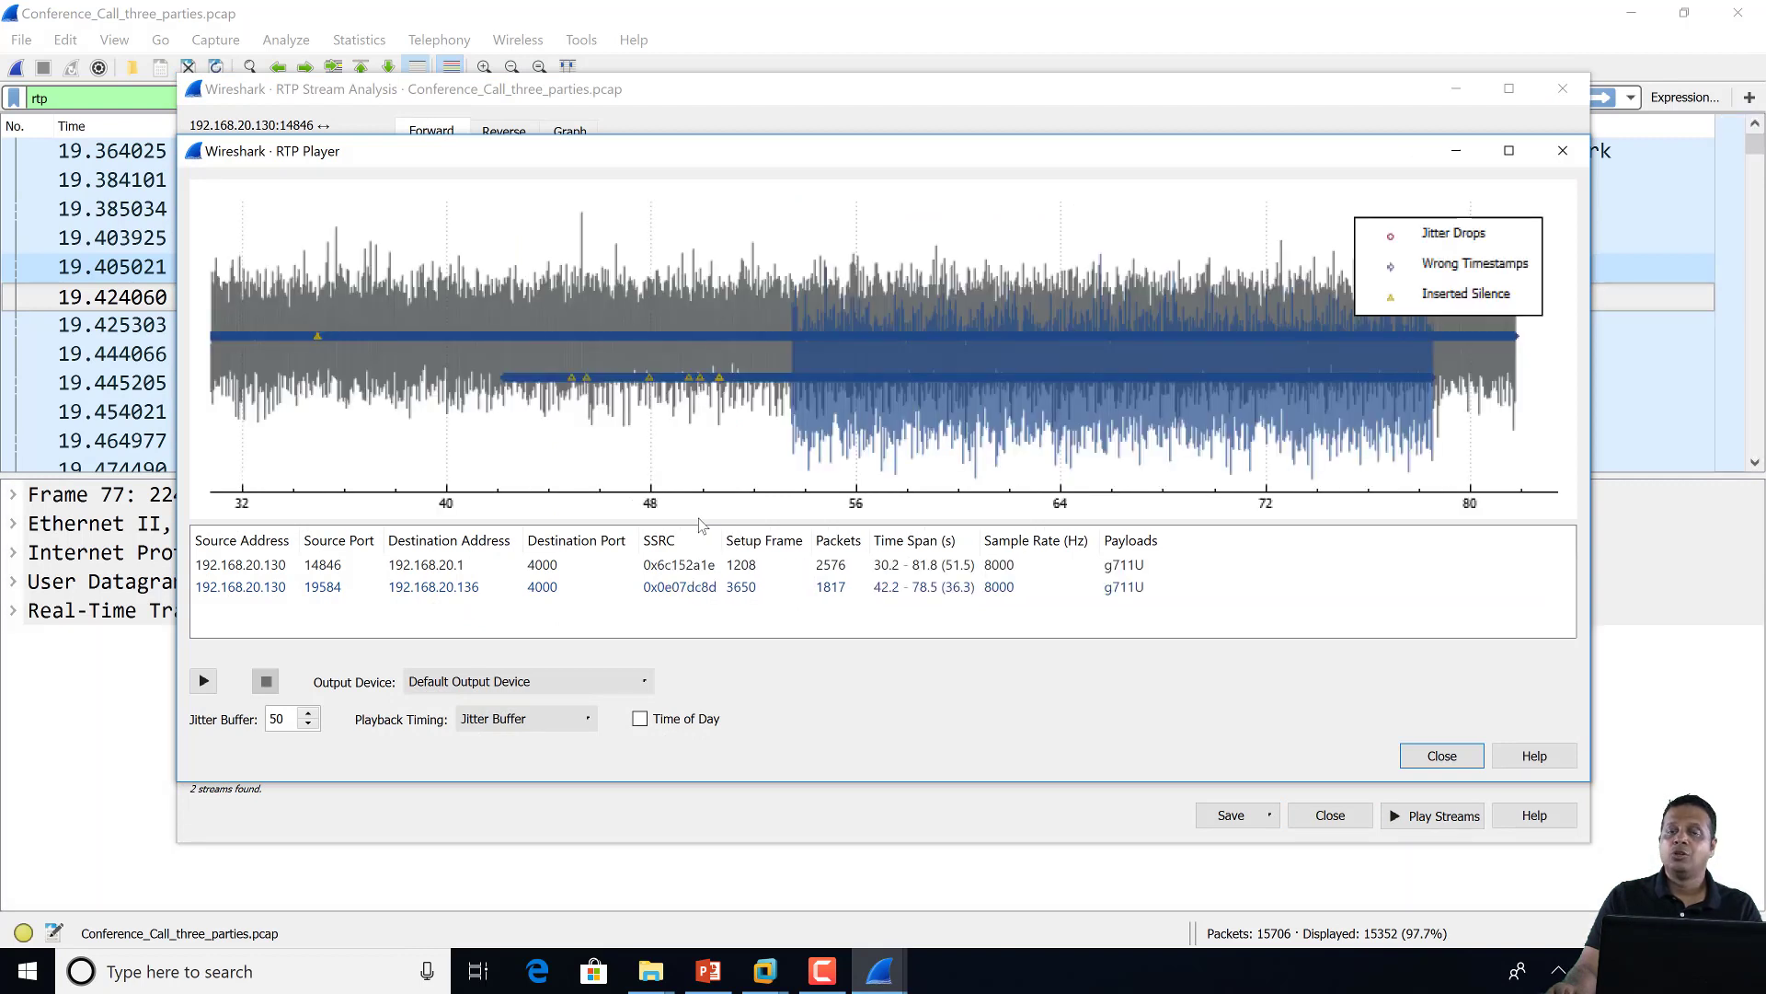
click(202, 681)
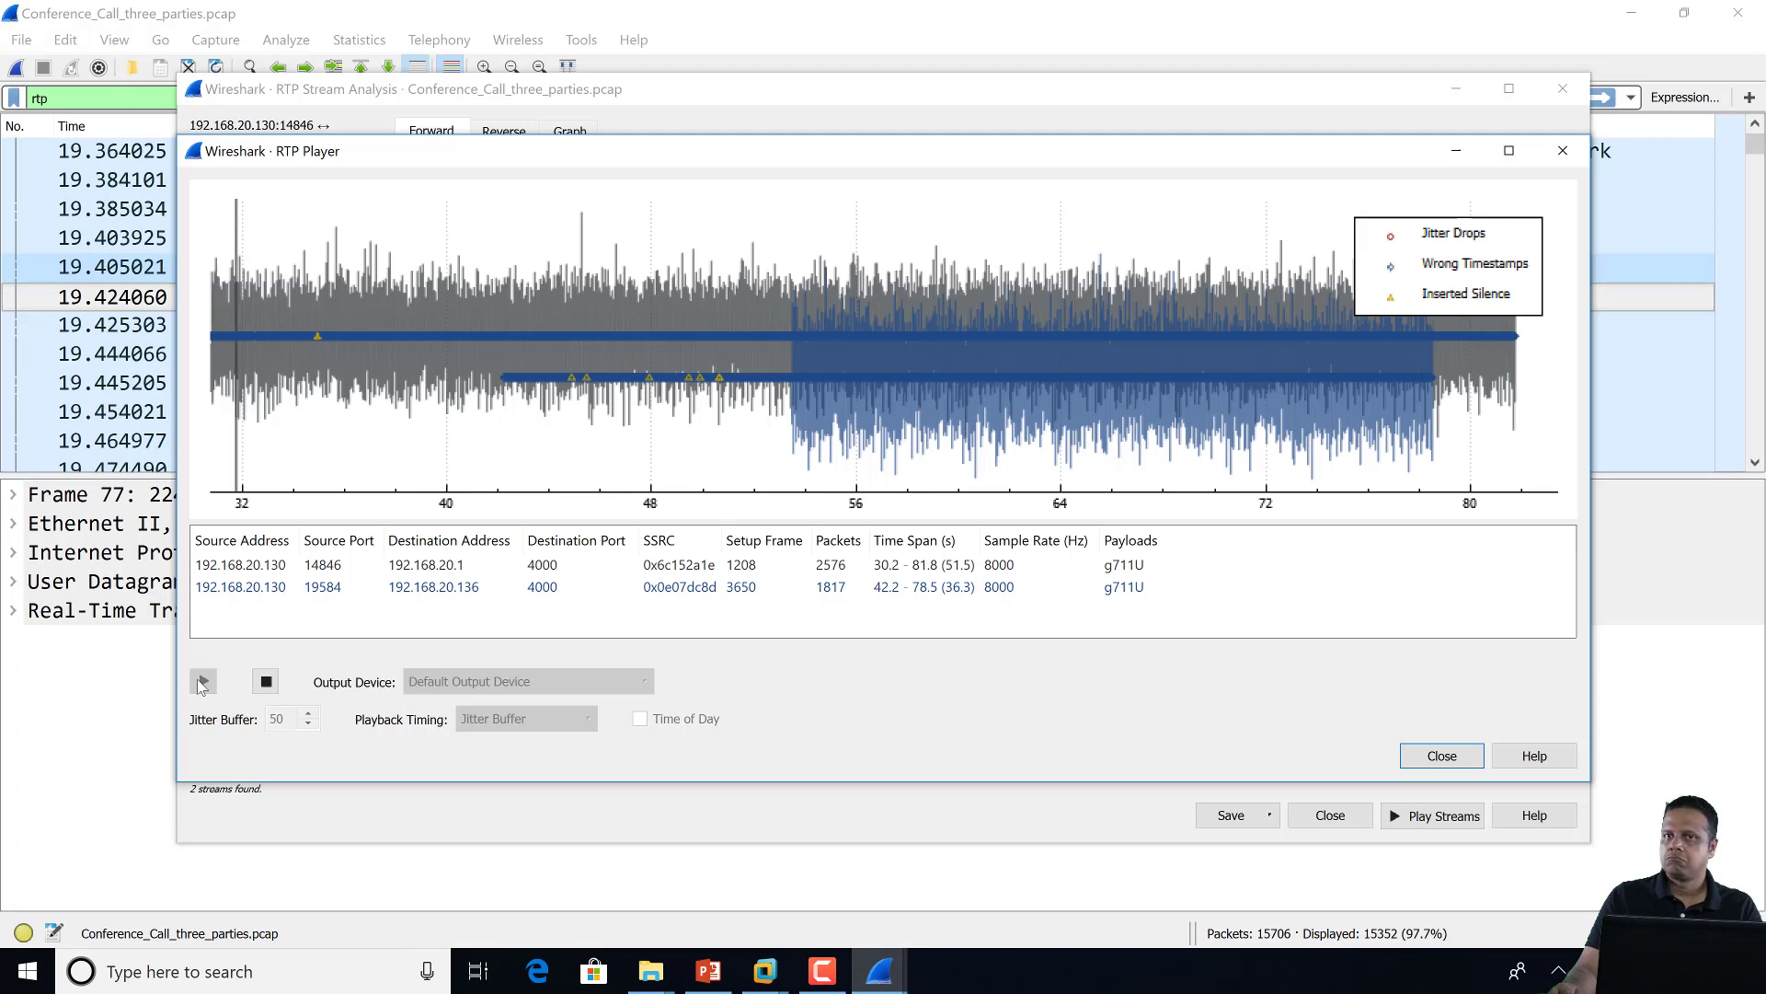
click(267, 682)
click(1562, 150)
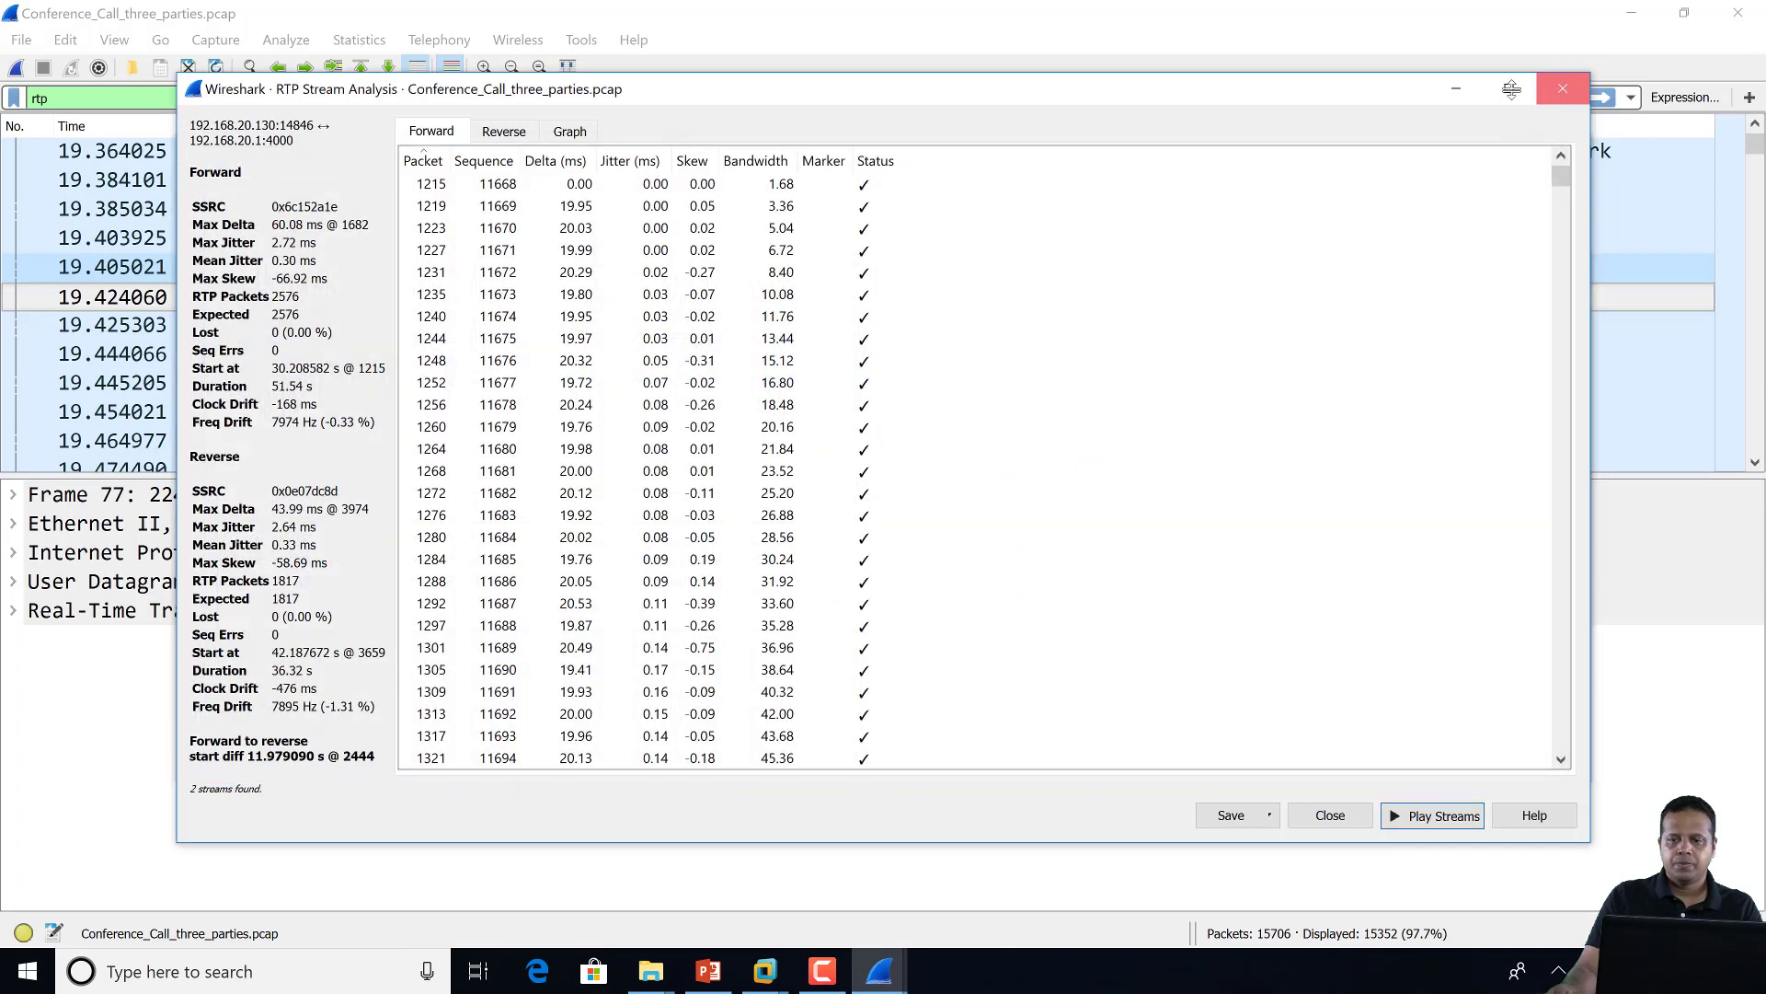
key(Escape)
click(1562, 150)
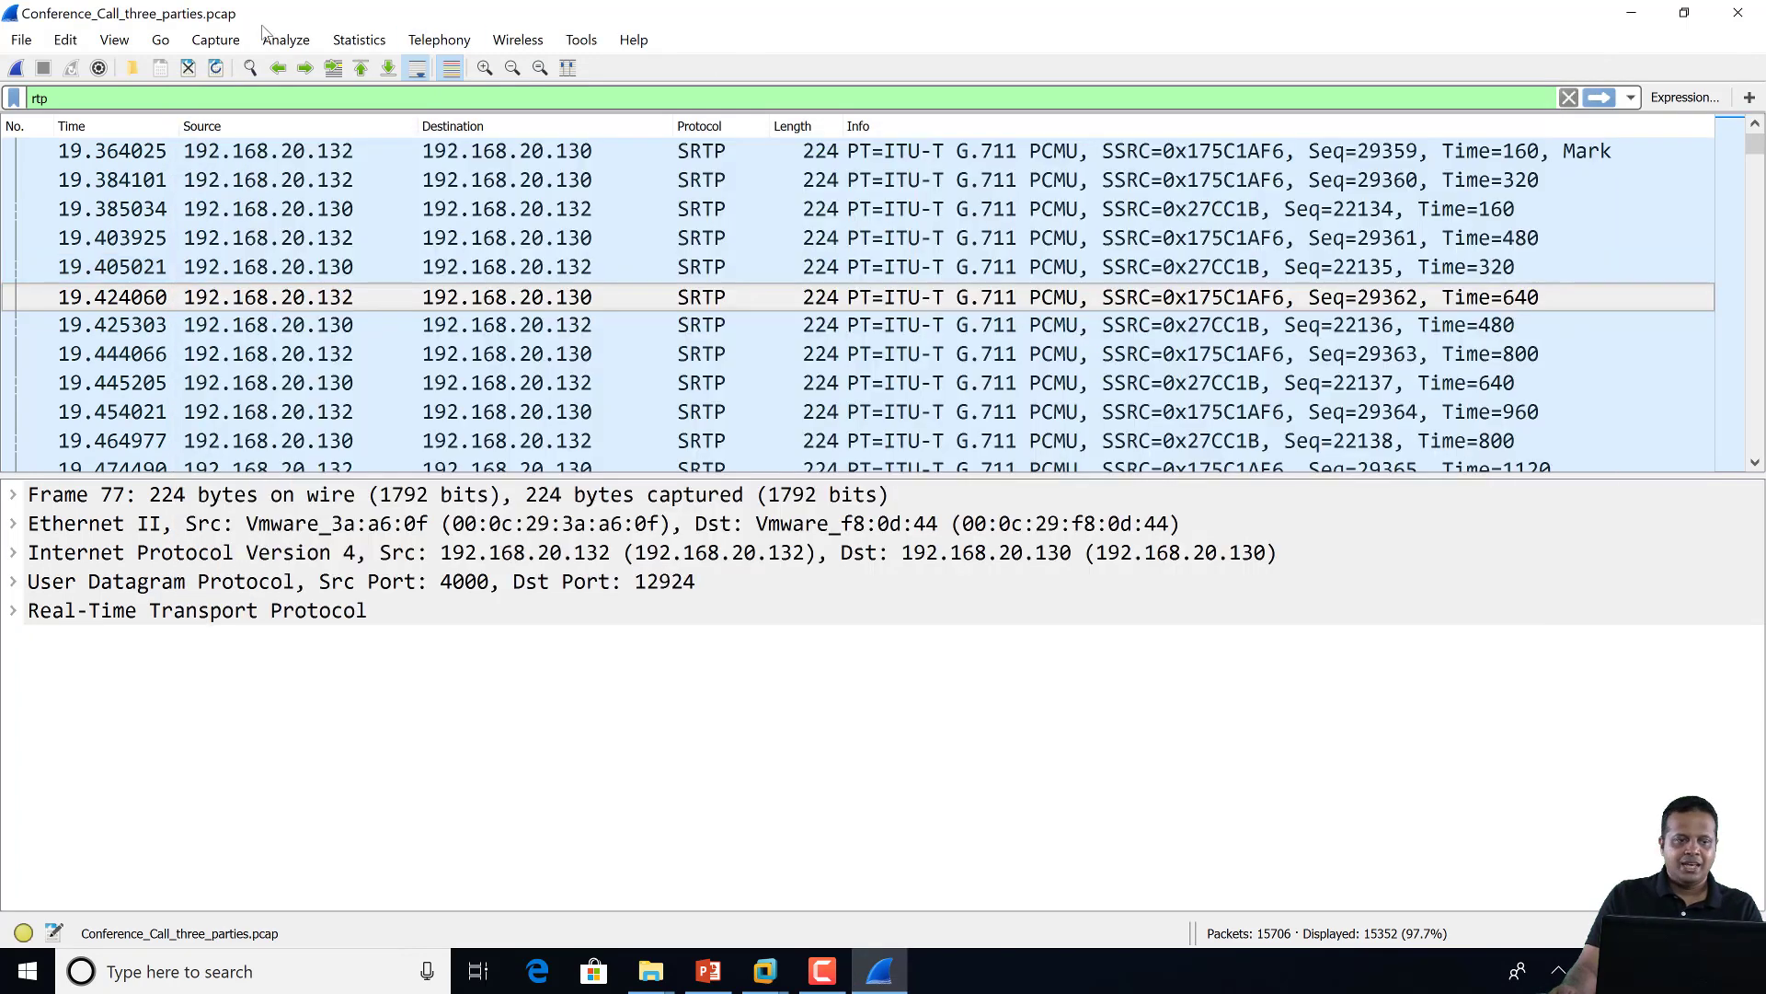
click(64, 40)
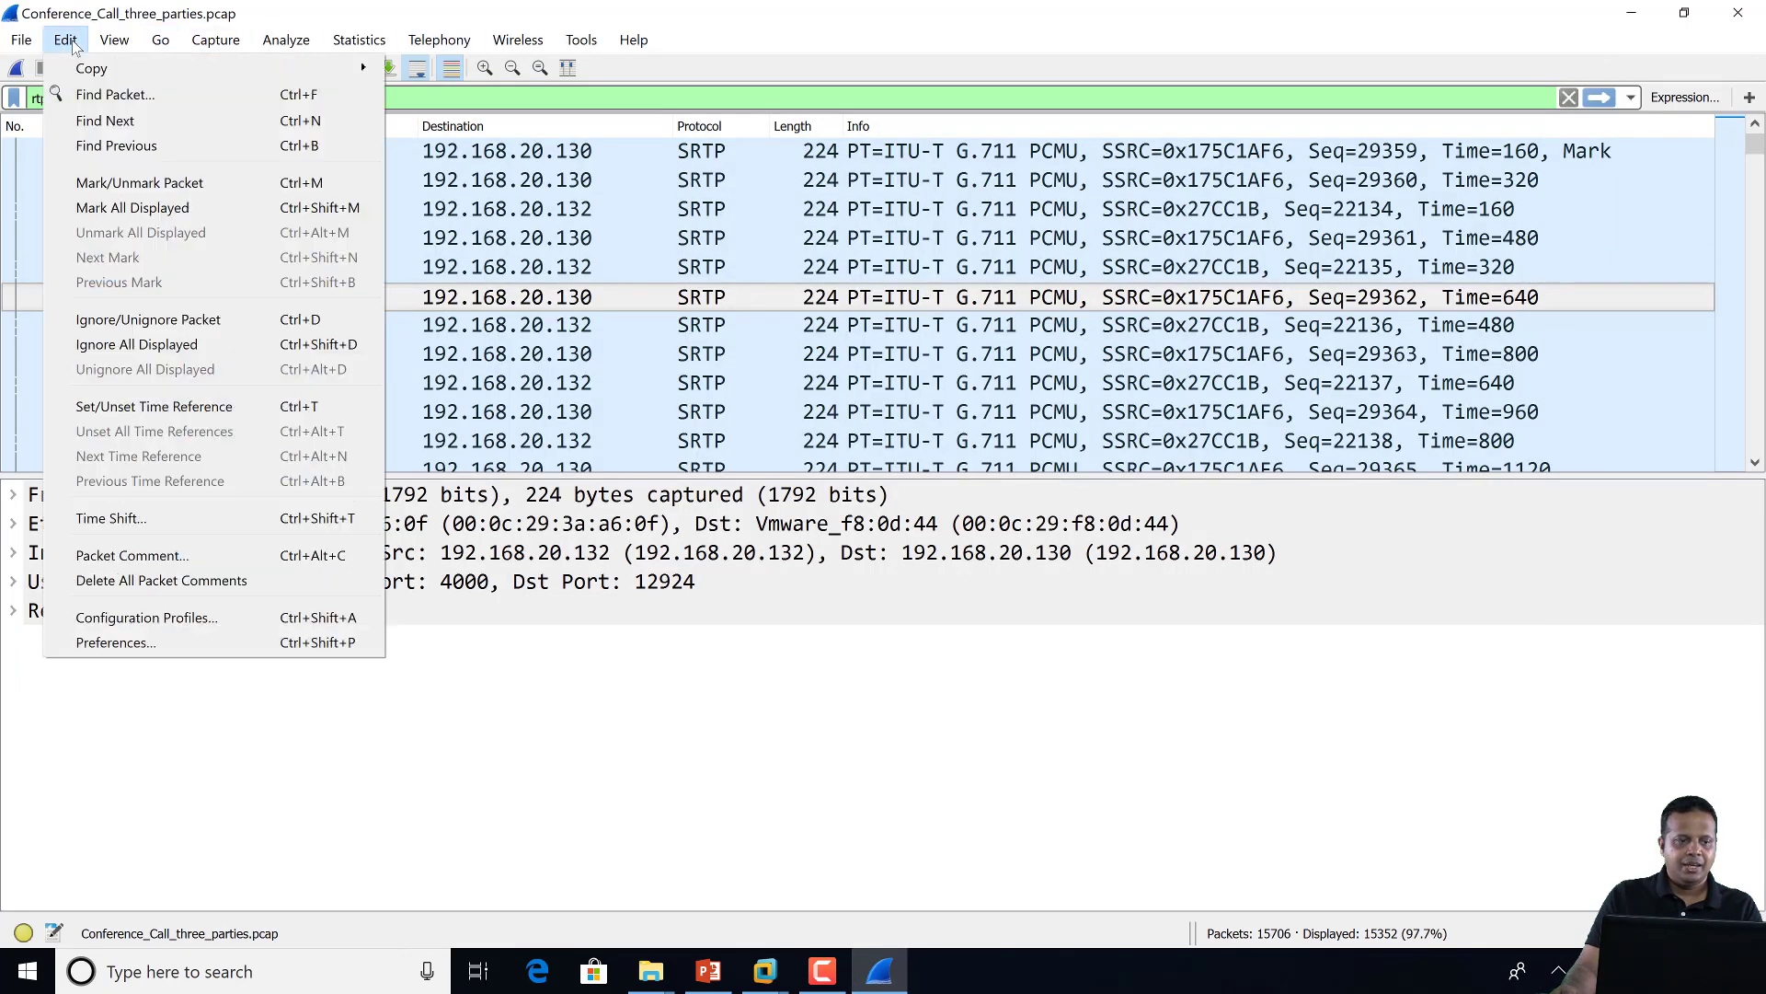
Tick Decrypt SRTP Automatically in PA-TOOLBOX preferences so the call packets decode as RTP G.711 PCMU
click(165, 649)
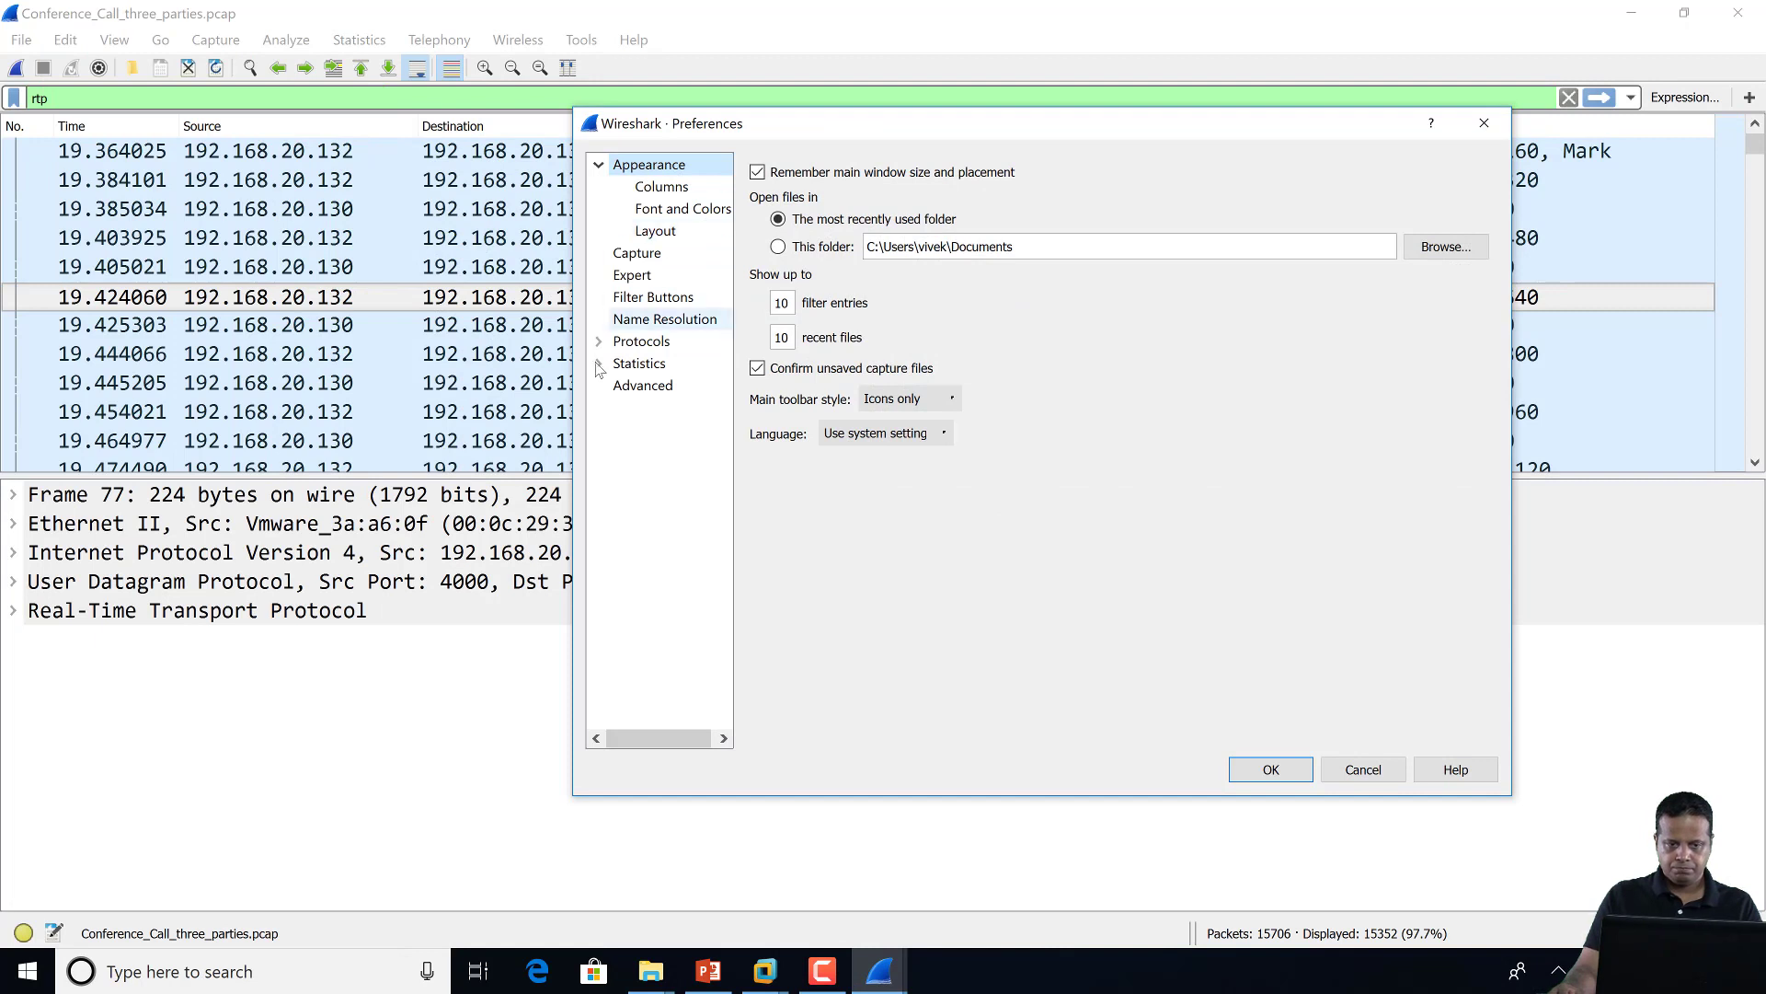
click(599, 342)
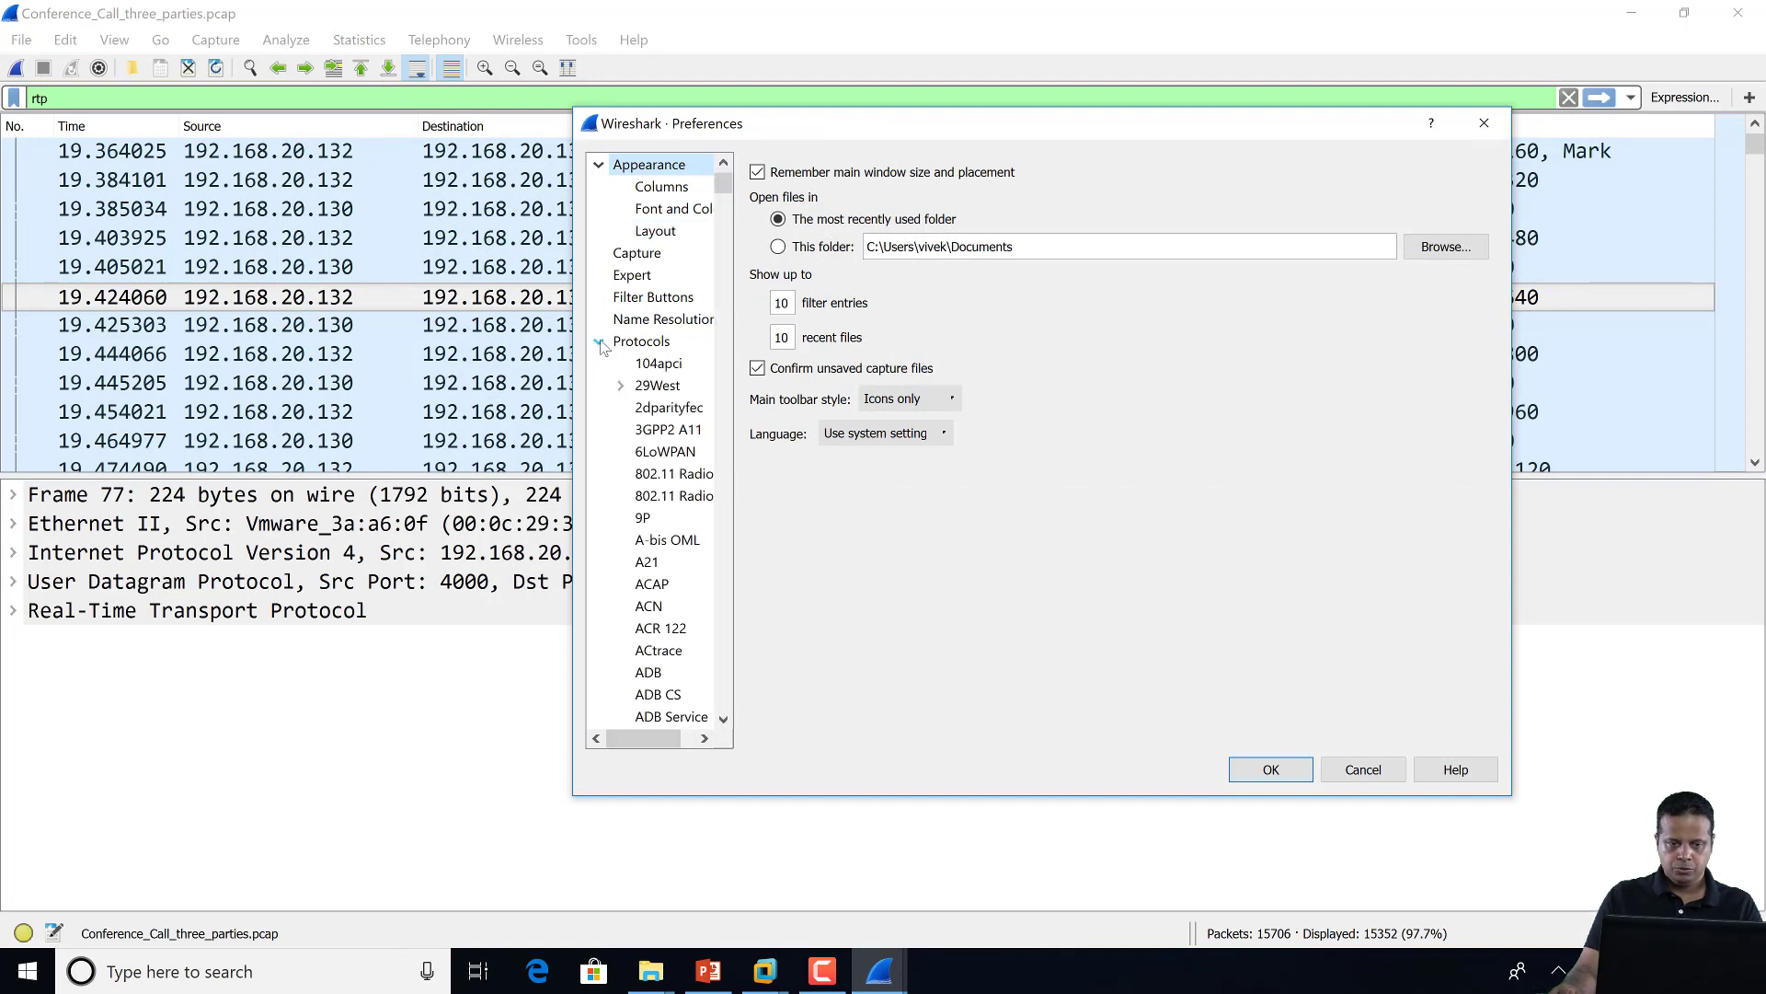
drag(732, 190, 736, 548)
scroll(726, 543, up, 6)
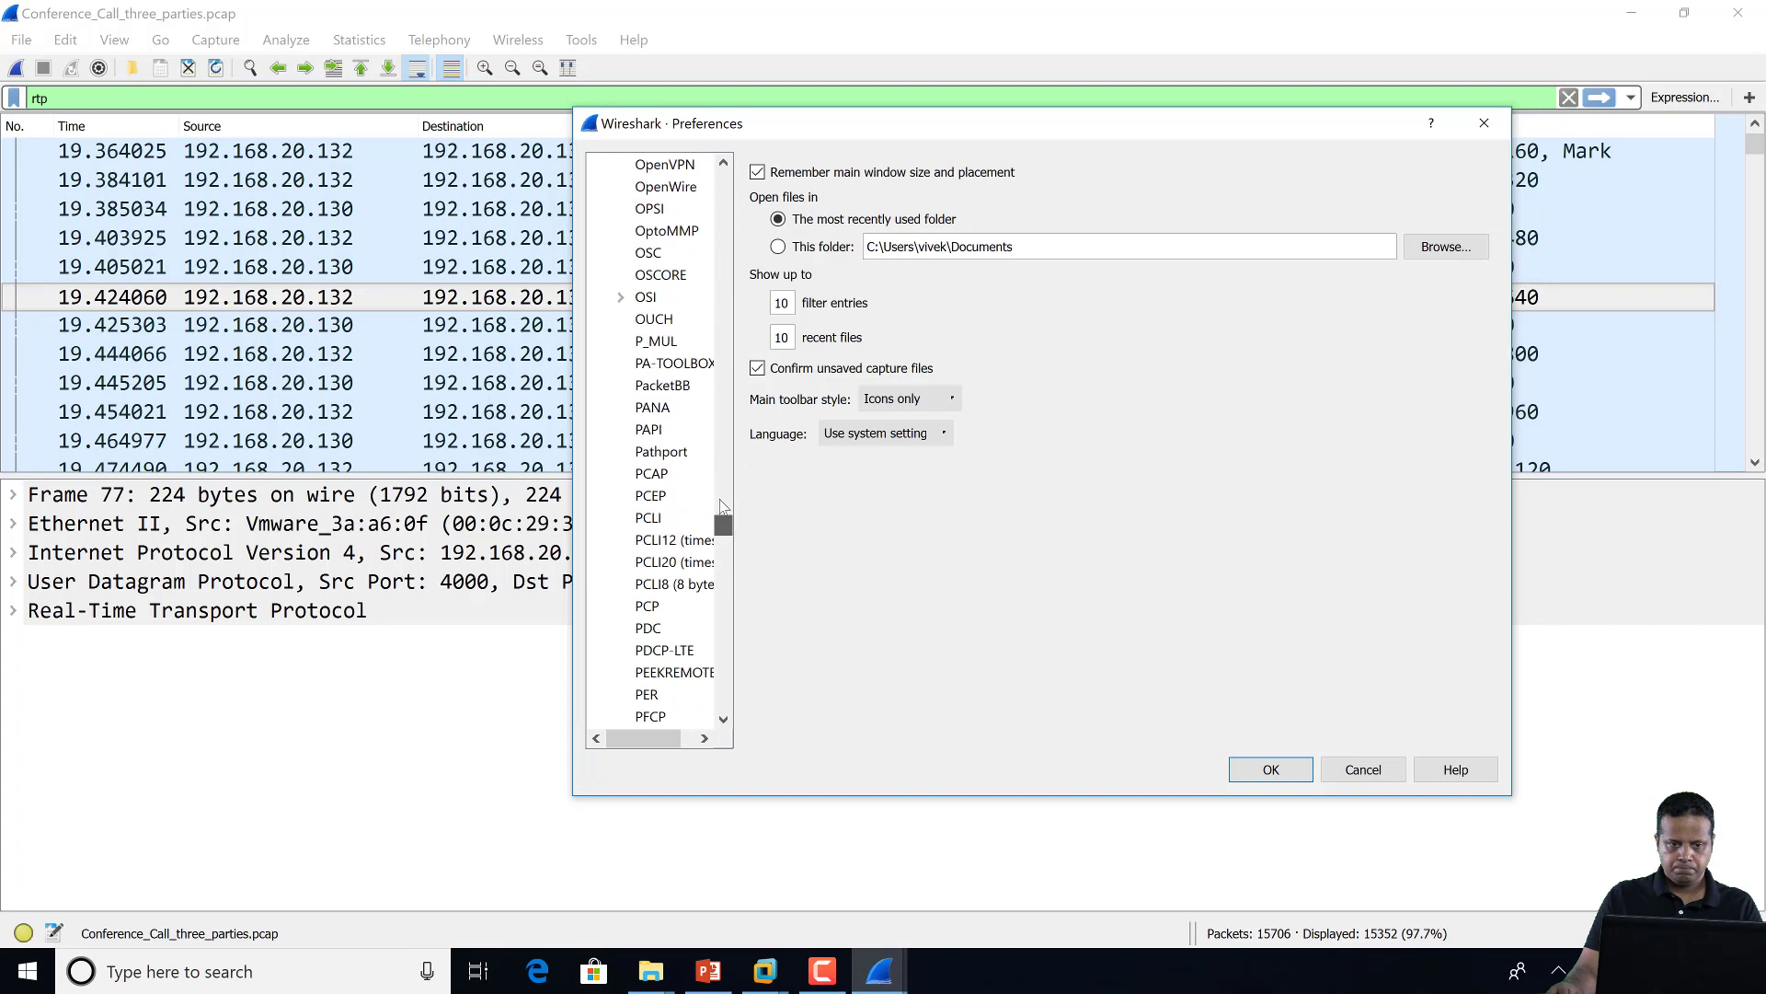
click(675, 363)
click(757, 194)
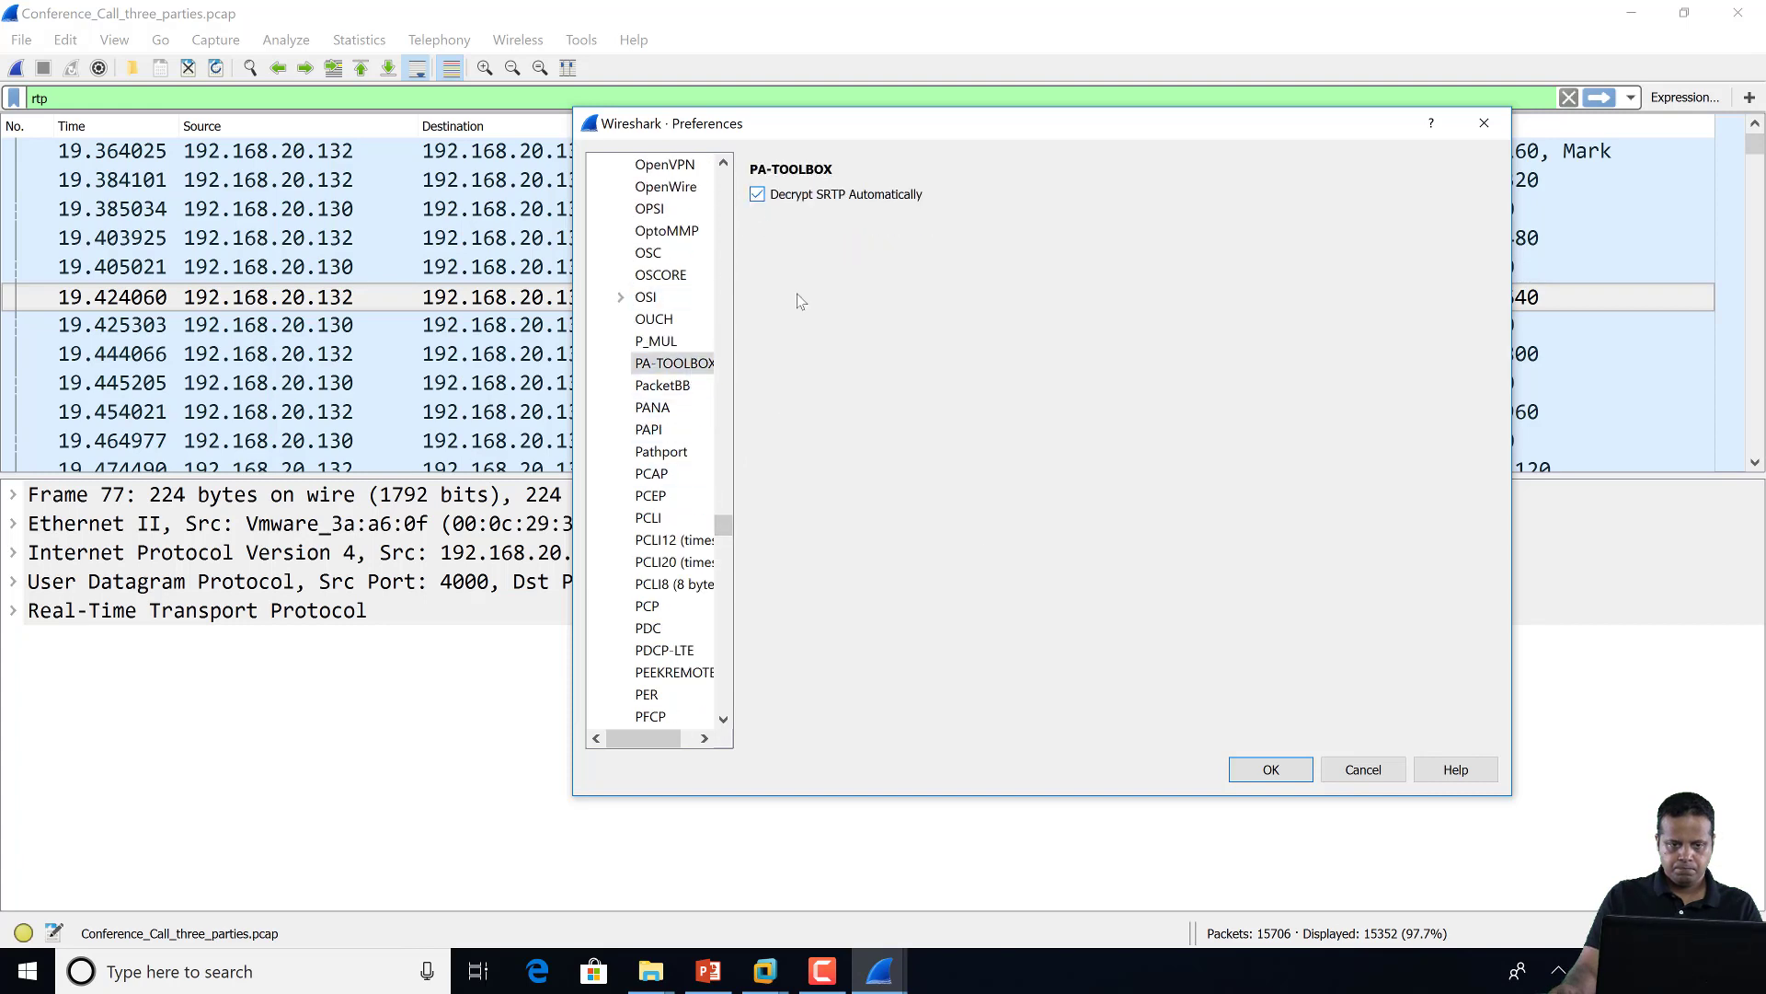
click(1293, 769)
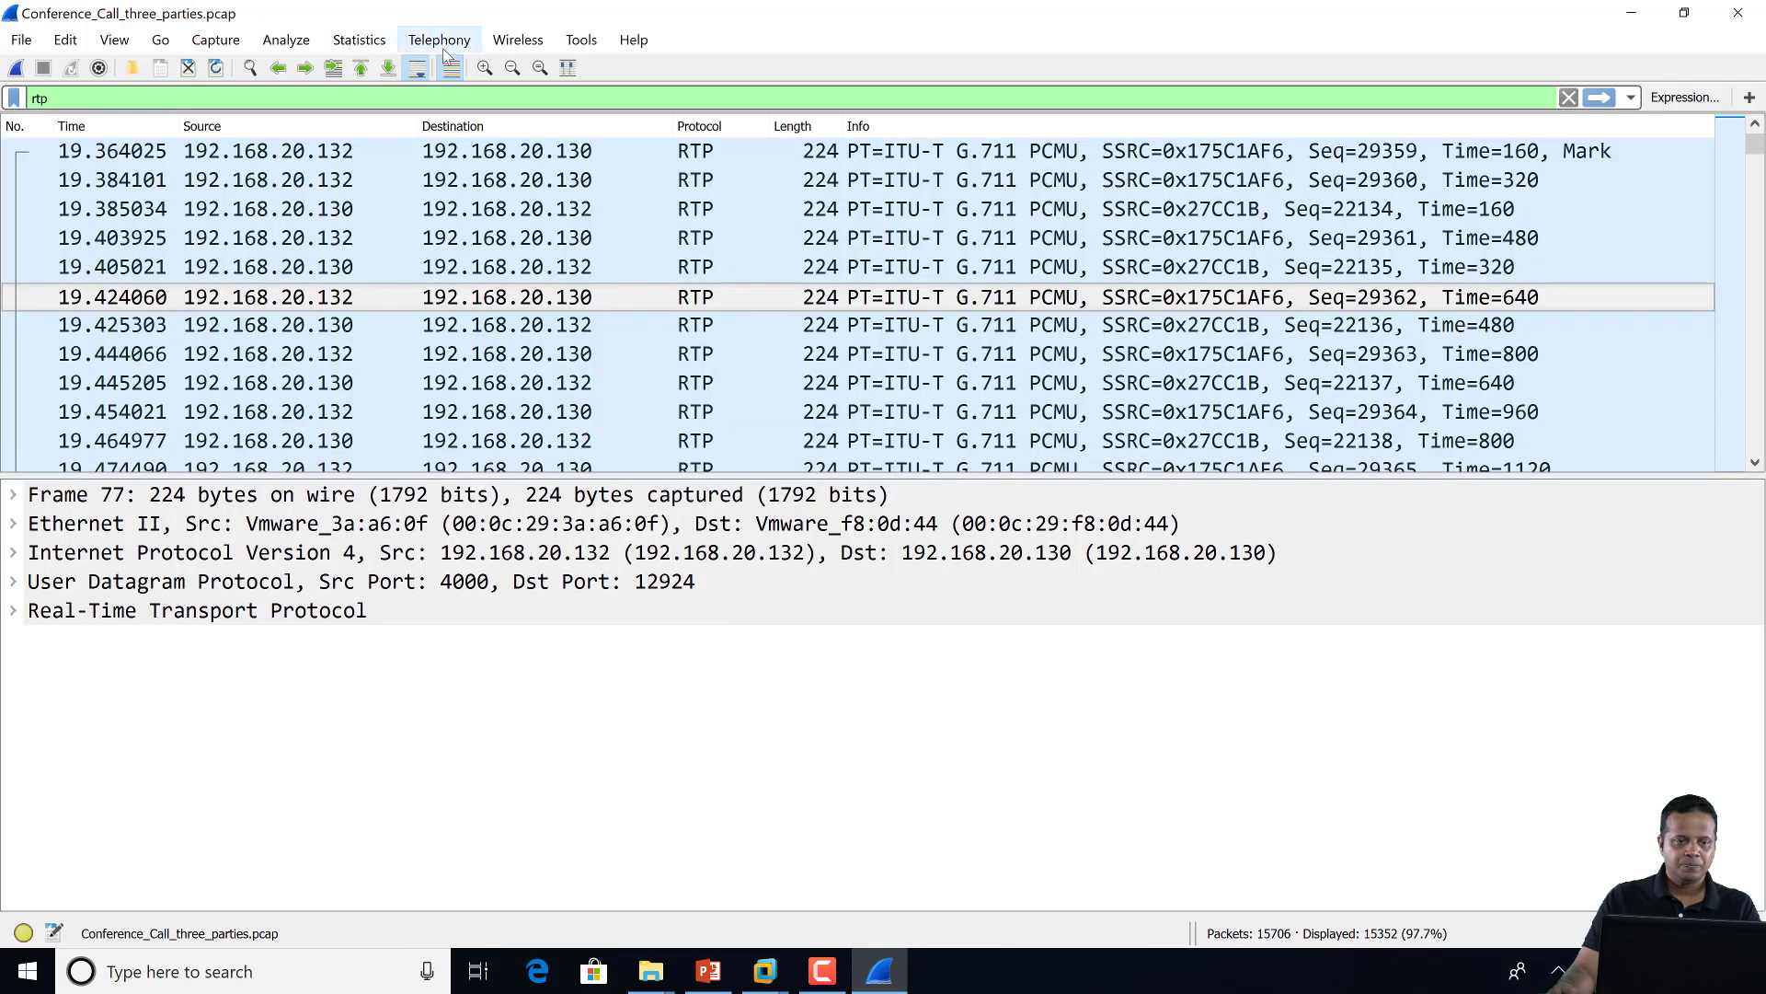
click(439, 40)
mouse_move(552, 266)
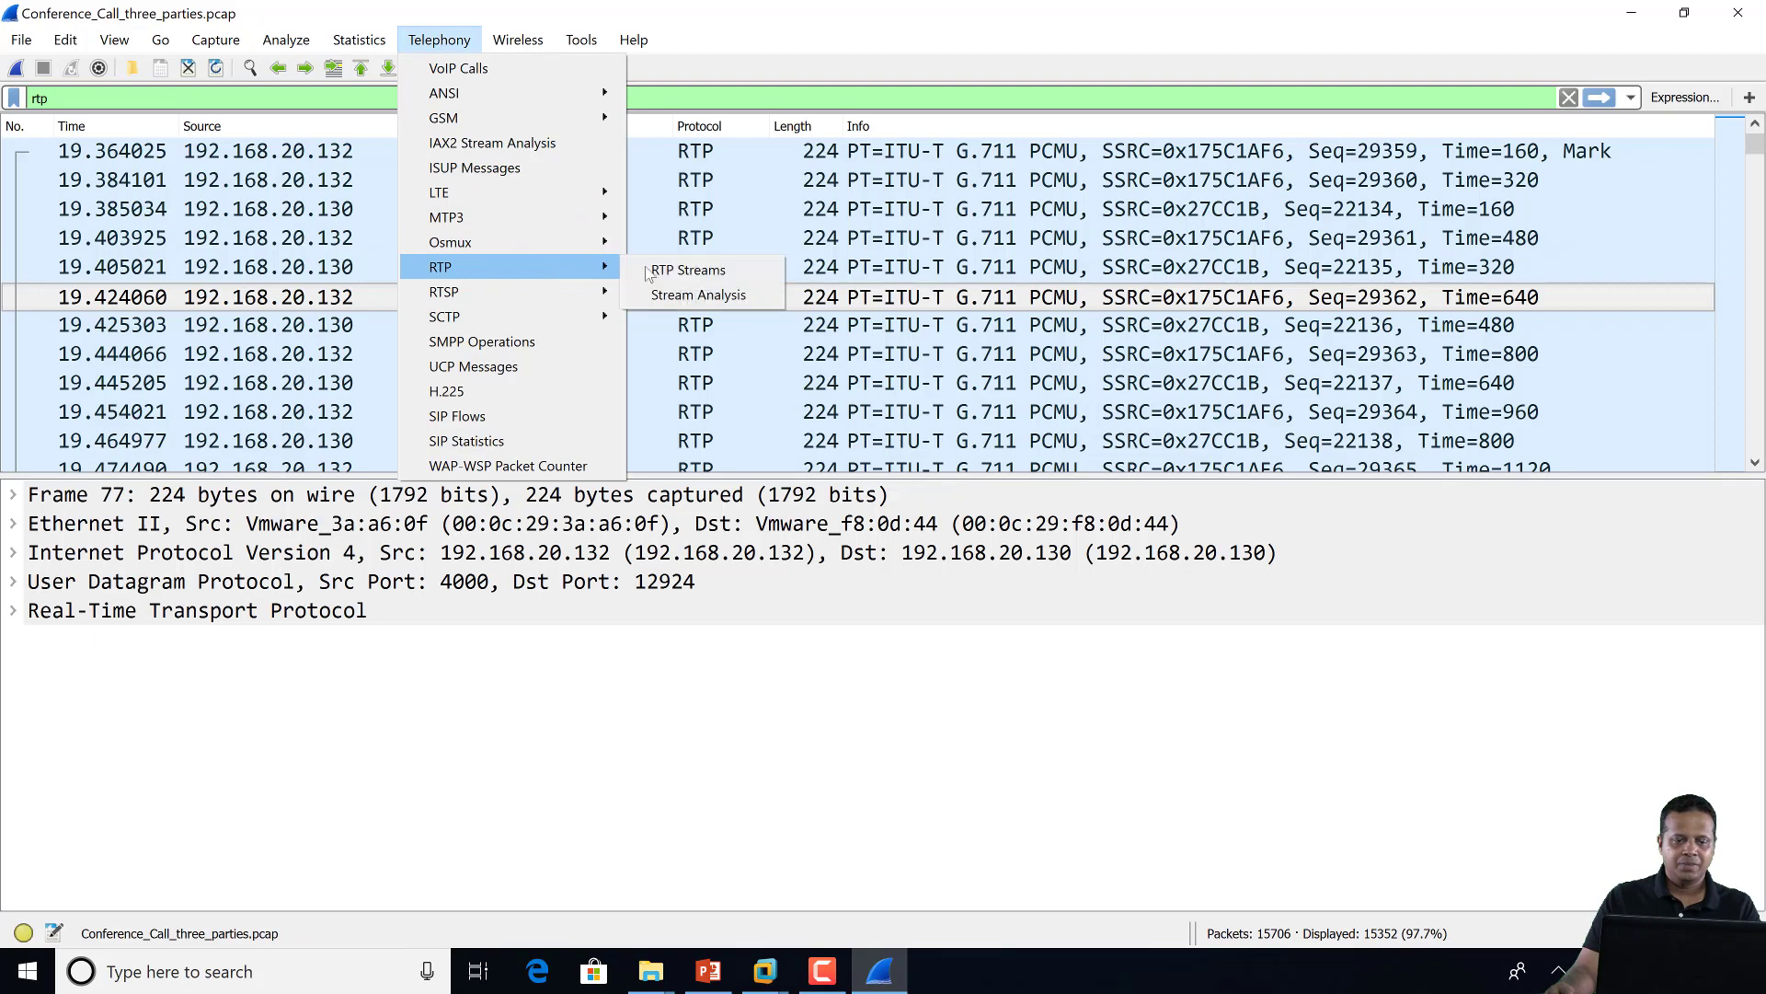
click(654, 270)
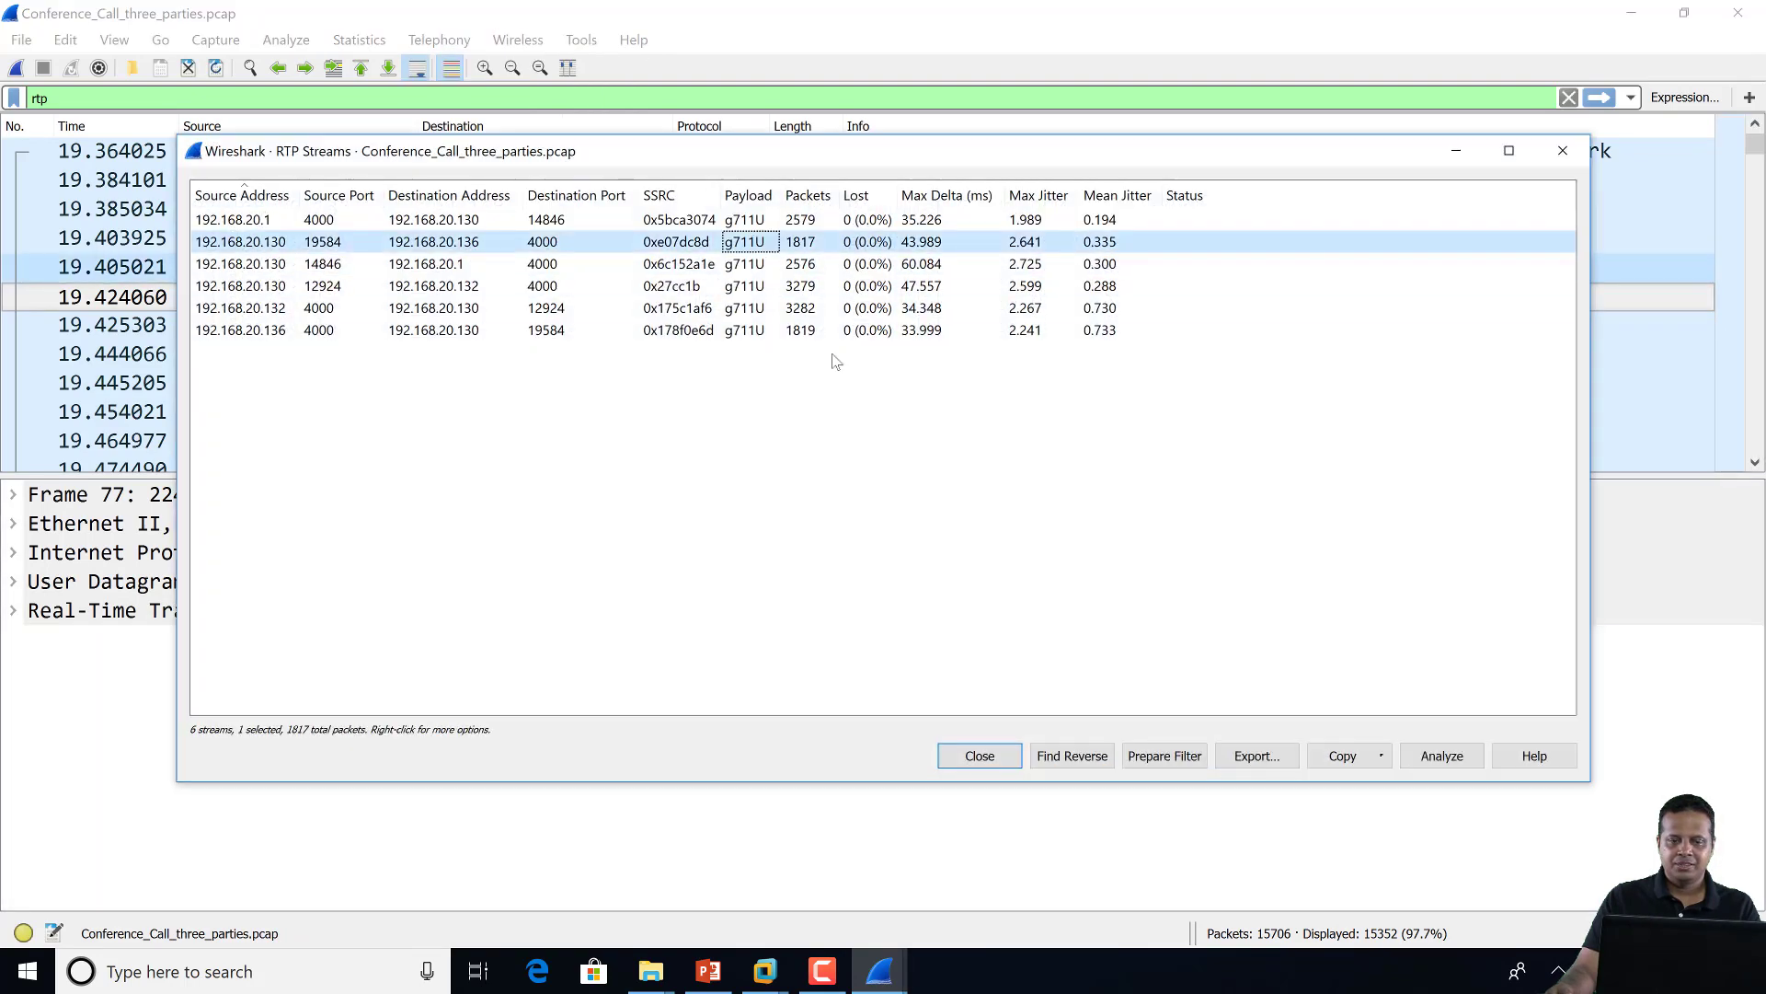
click(1449, 755)
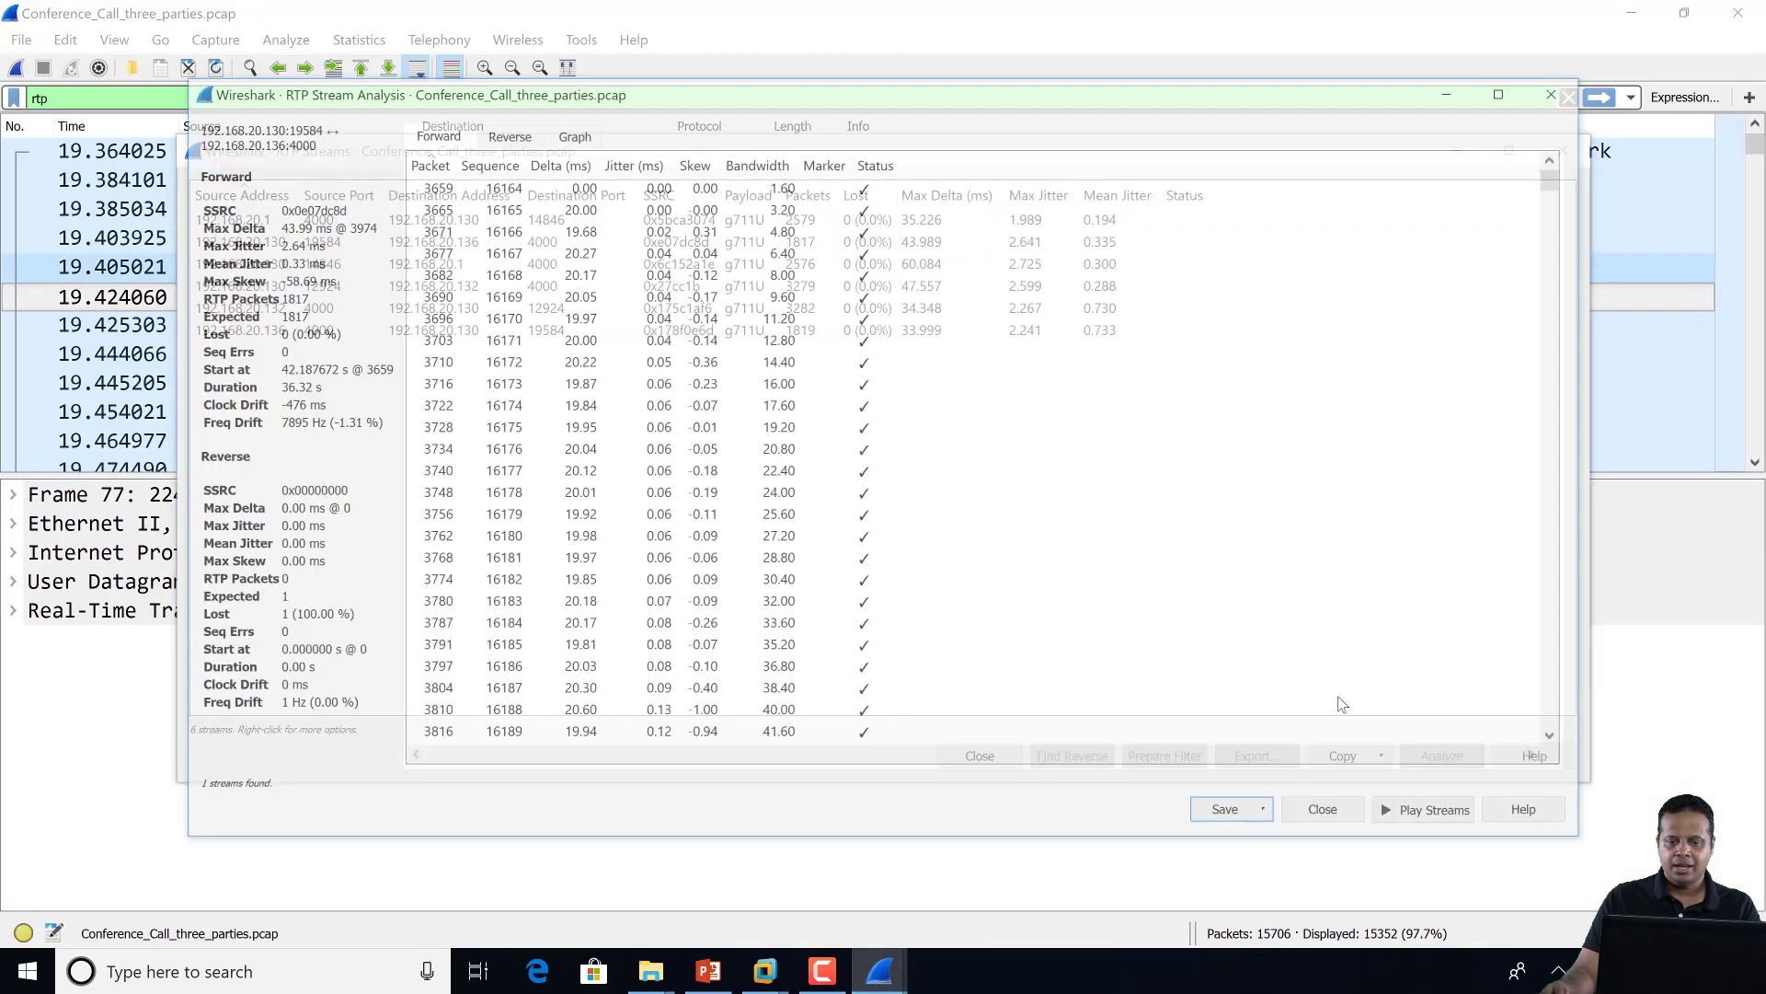
click(1460, 809)
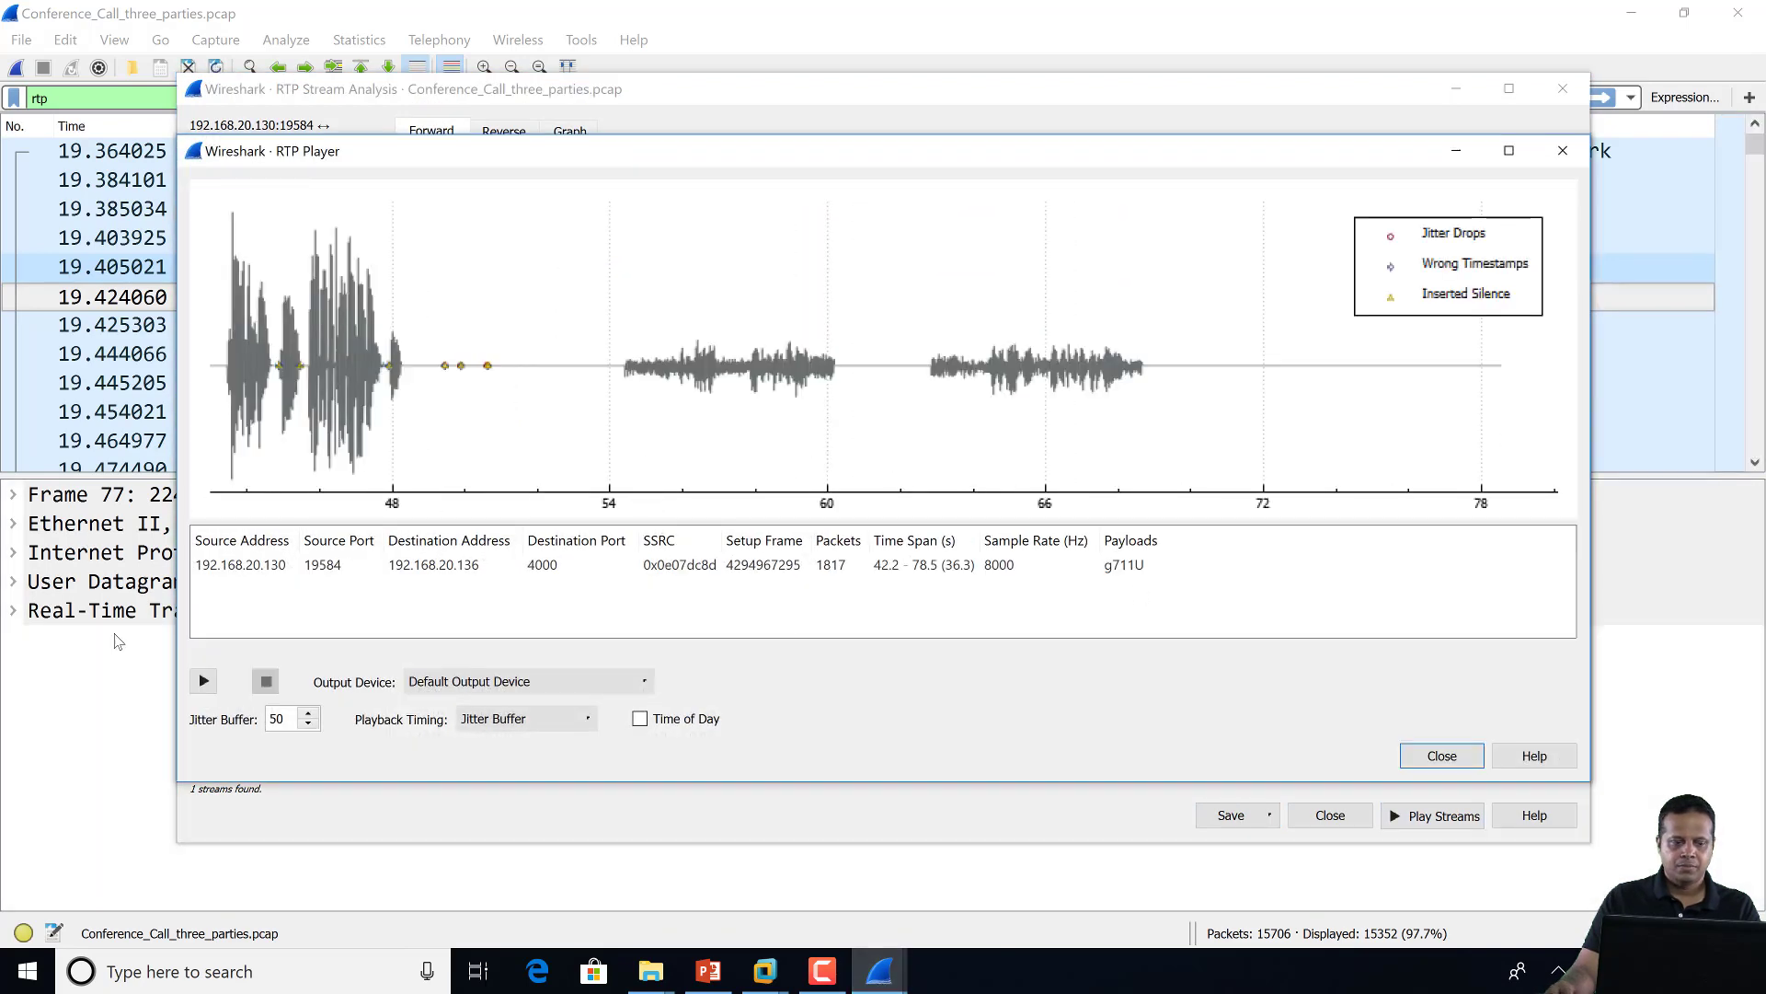
click(203, 681)
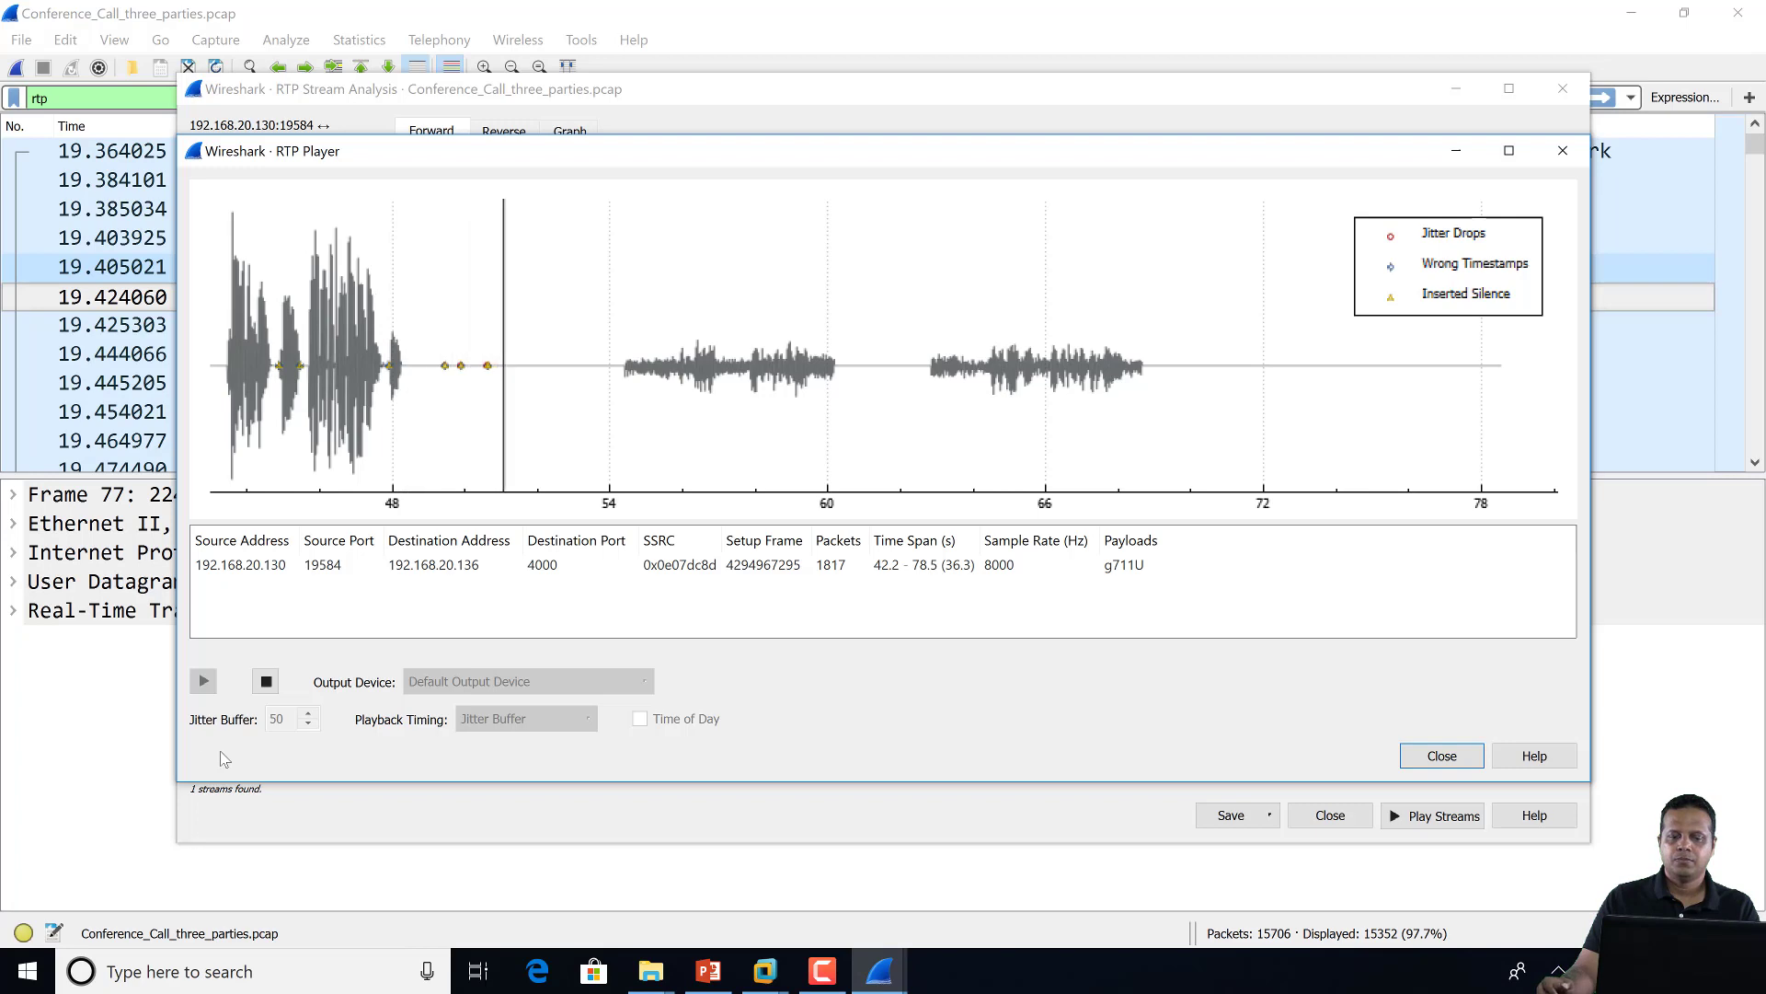
click(266, 681)
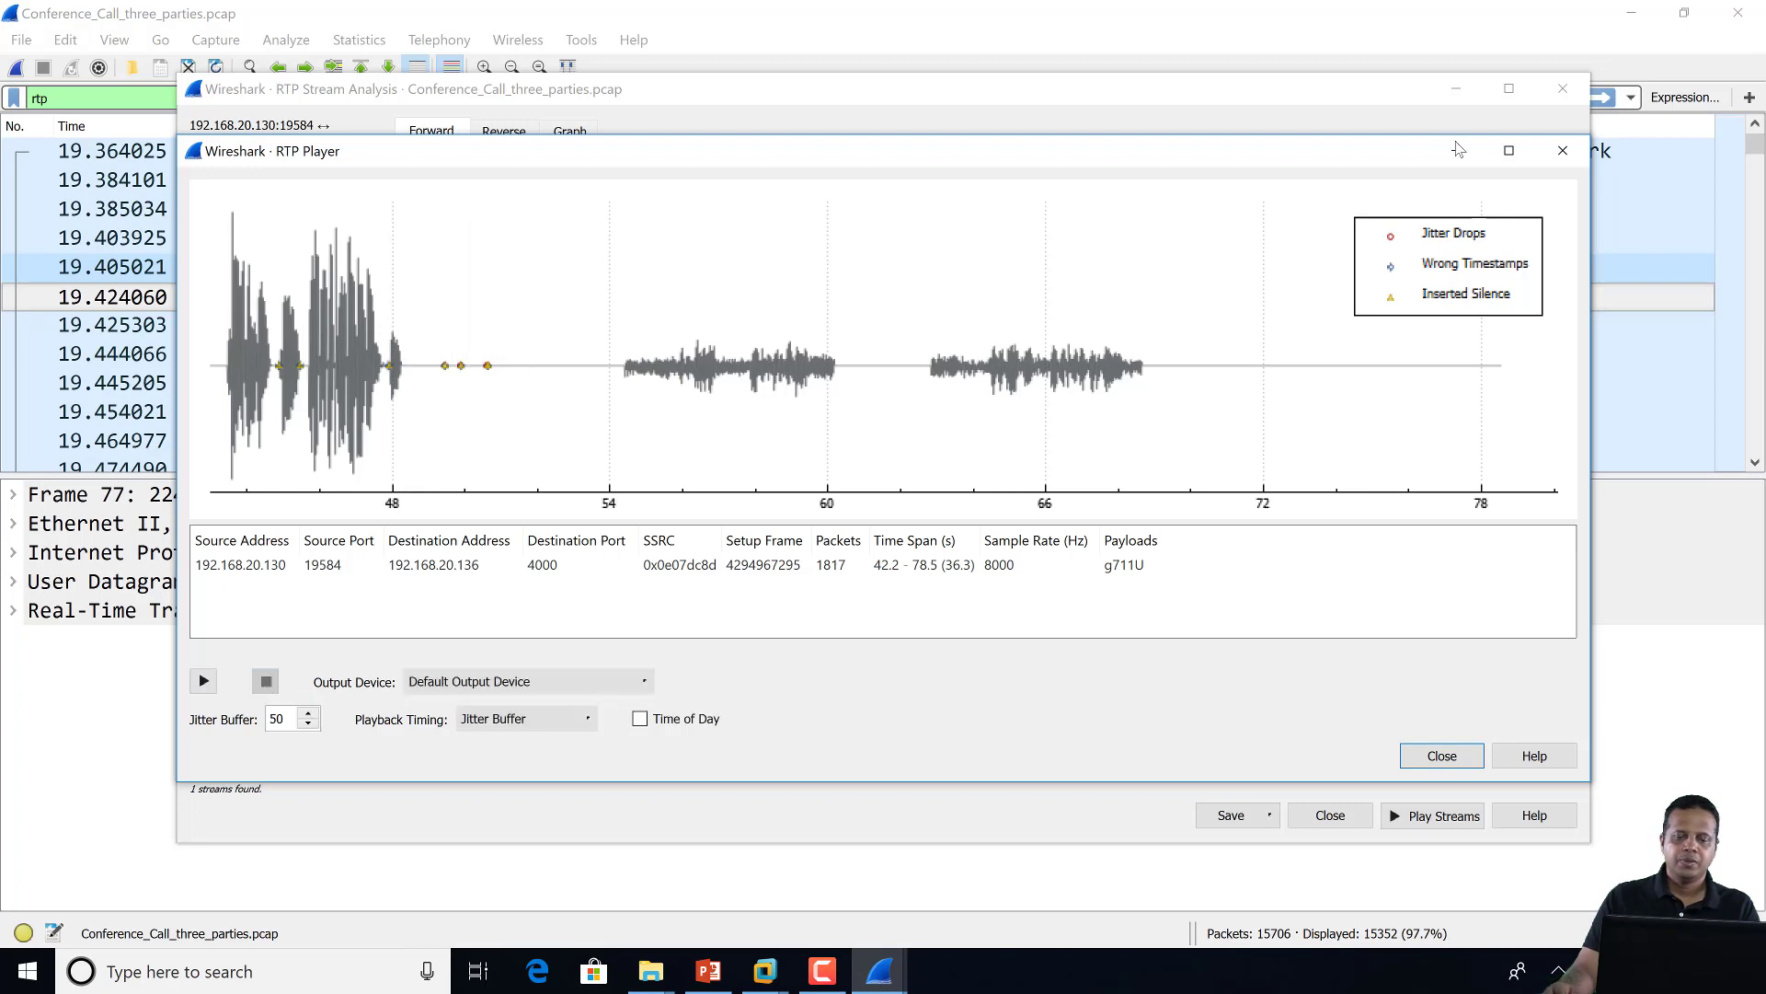
click(1563, 150)
click(1562, 88)
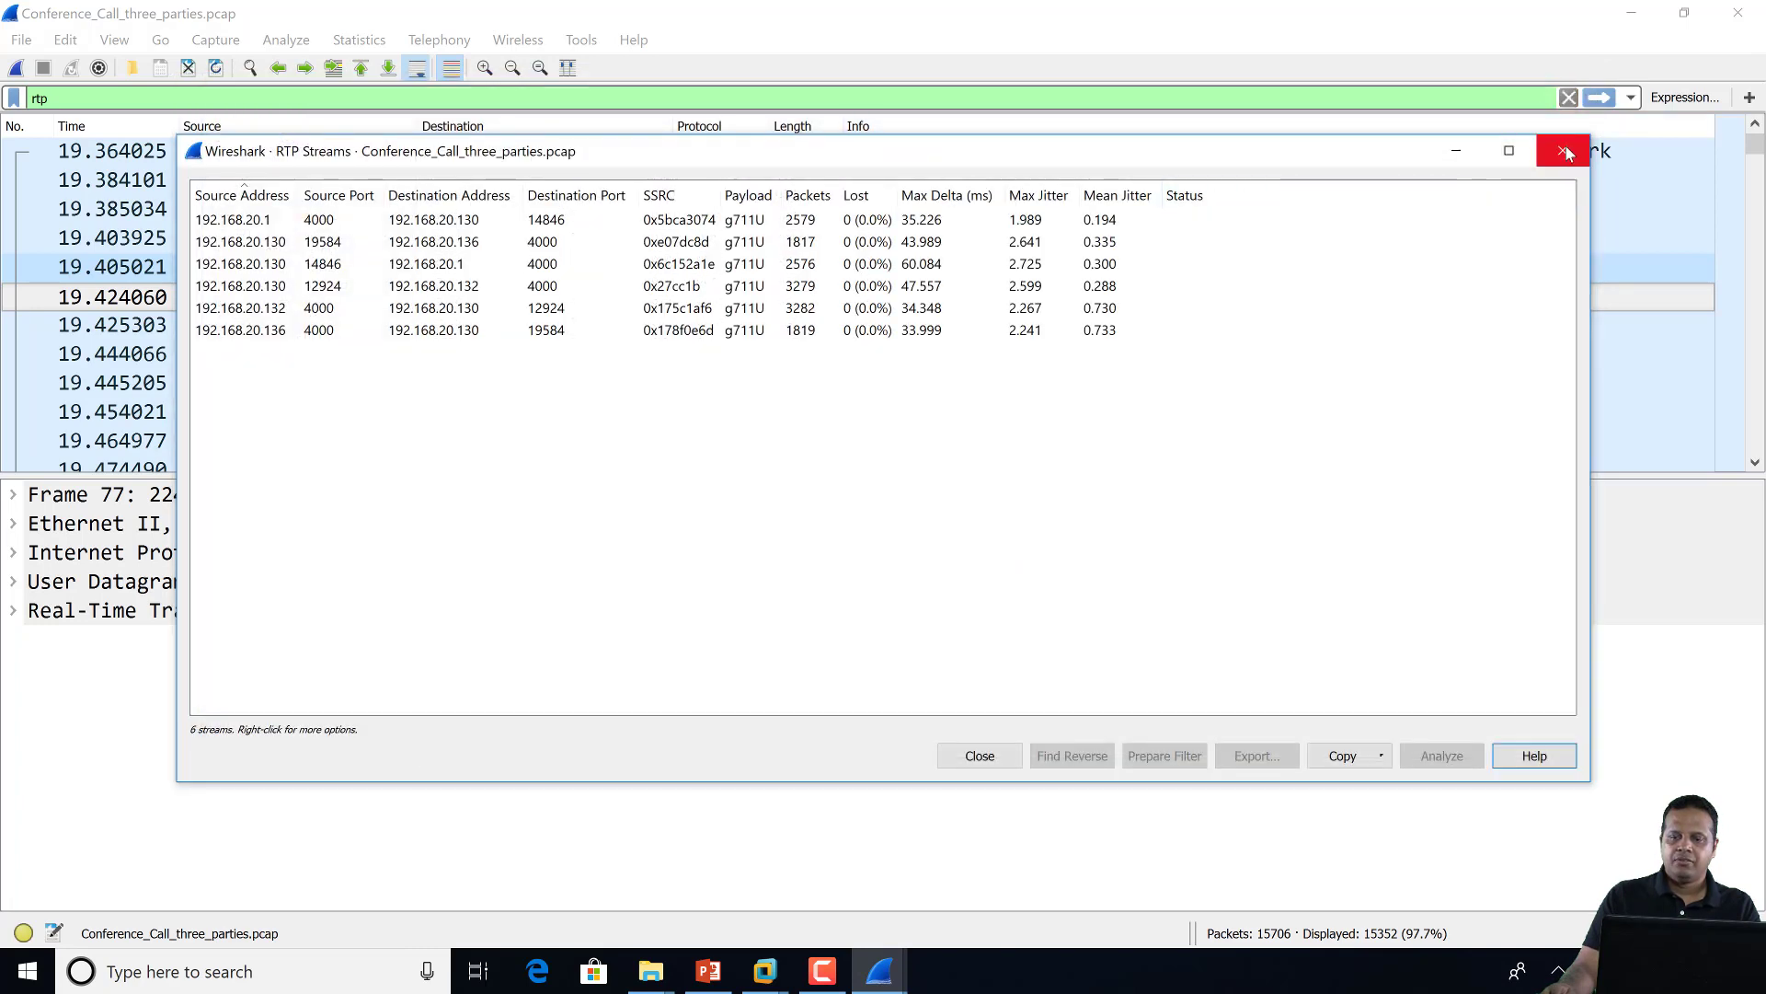
click(1563, 150)
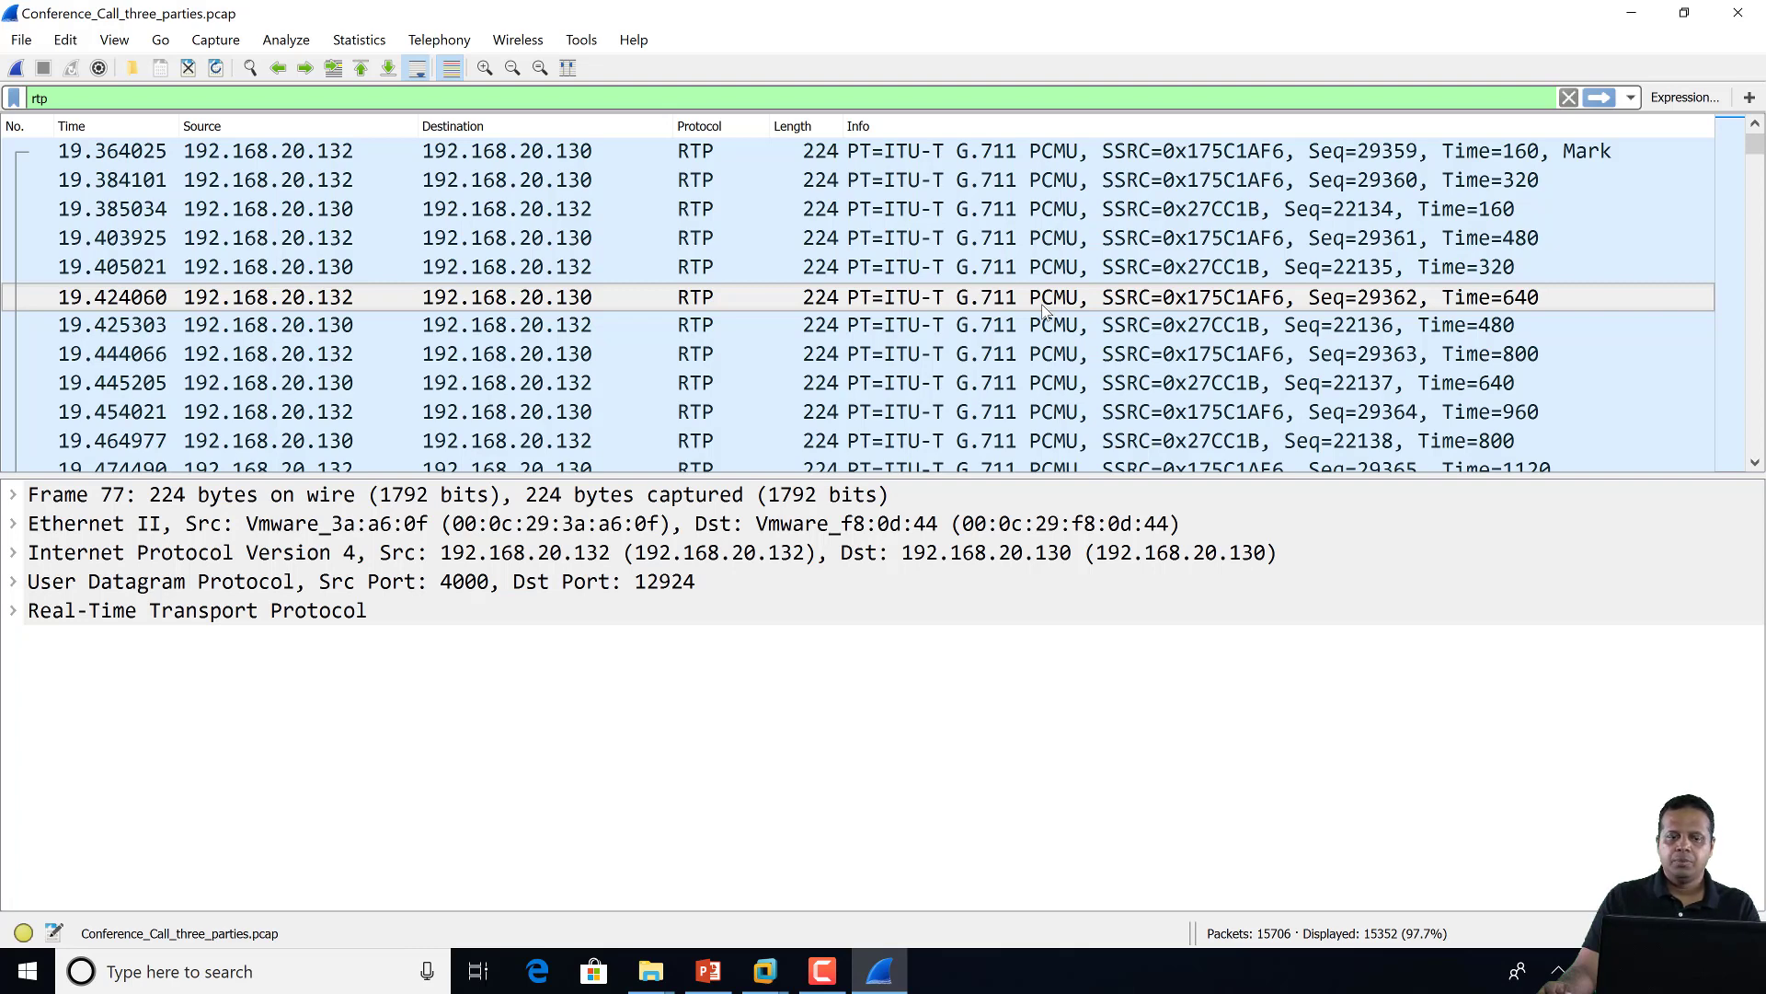
Close Wireshark and go to the voip_plugins-latest folder to select its Lua plugin files
click(1756, 19)
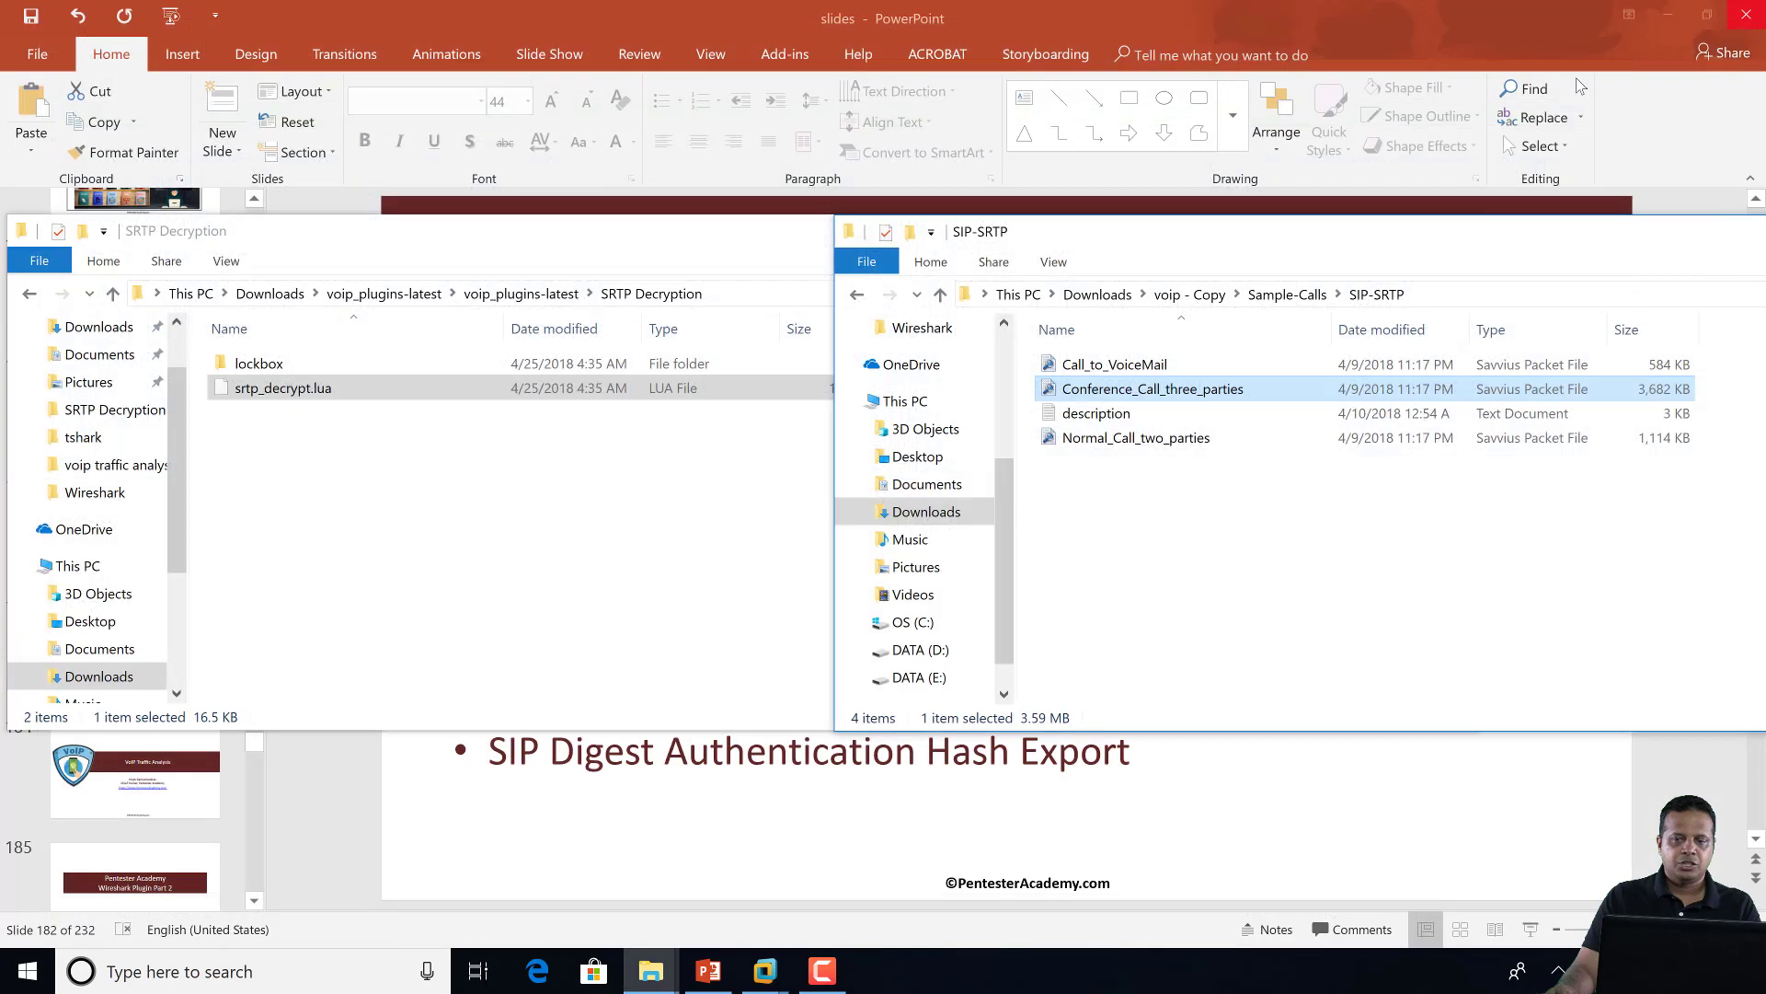
click(512, 505)
click(531, 294)
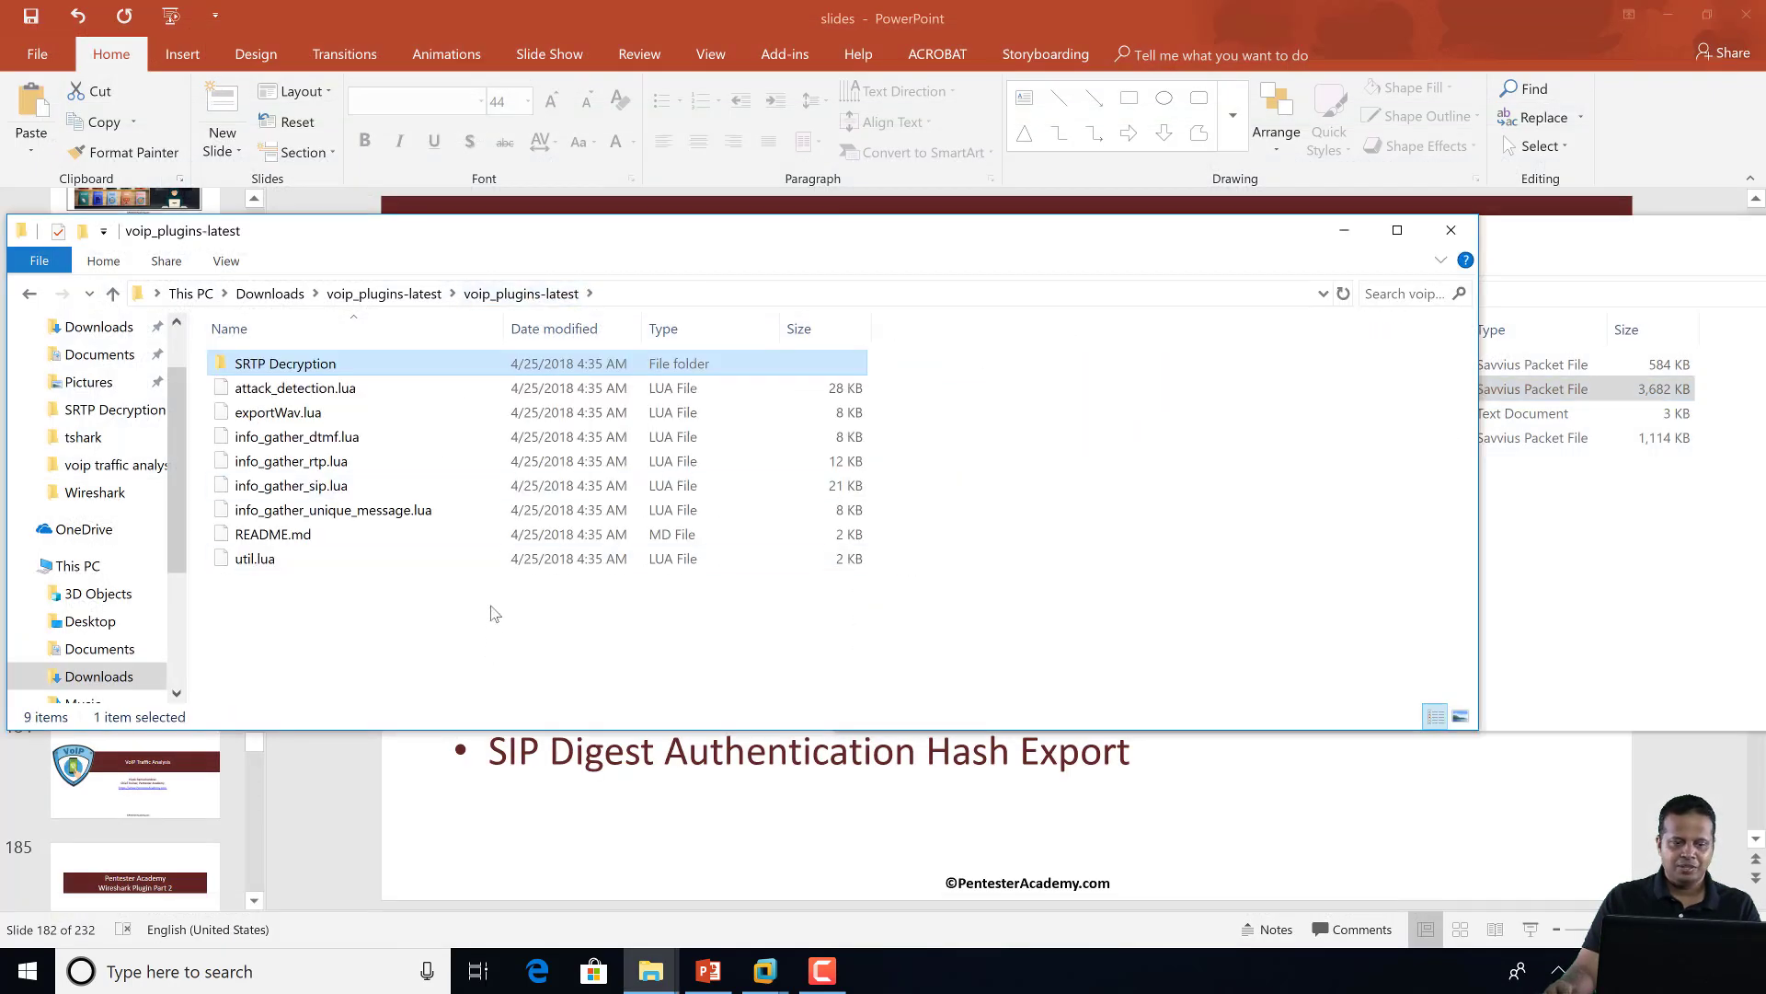
click(276, 412)
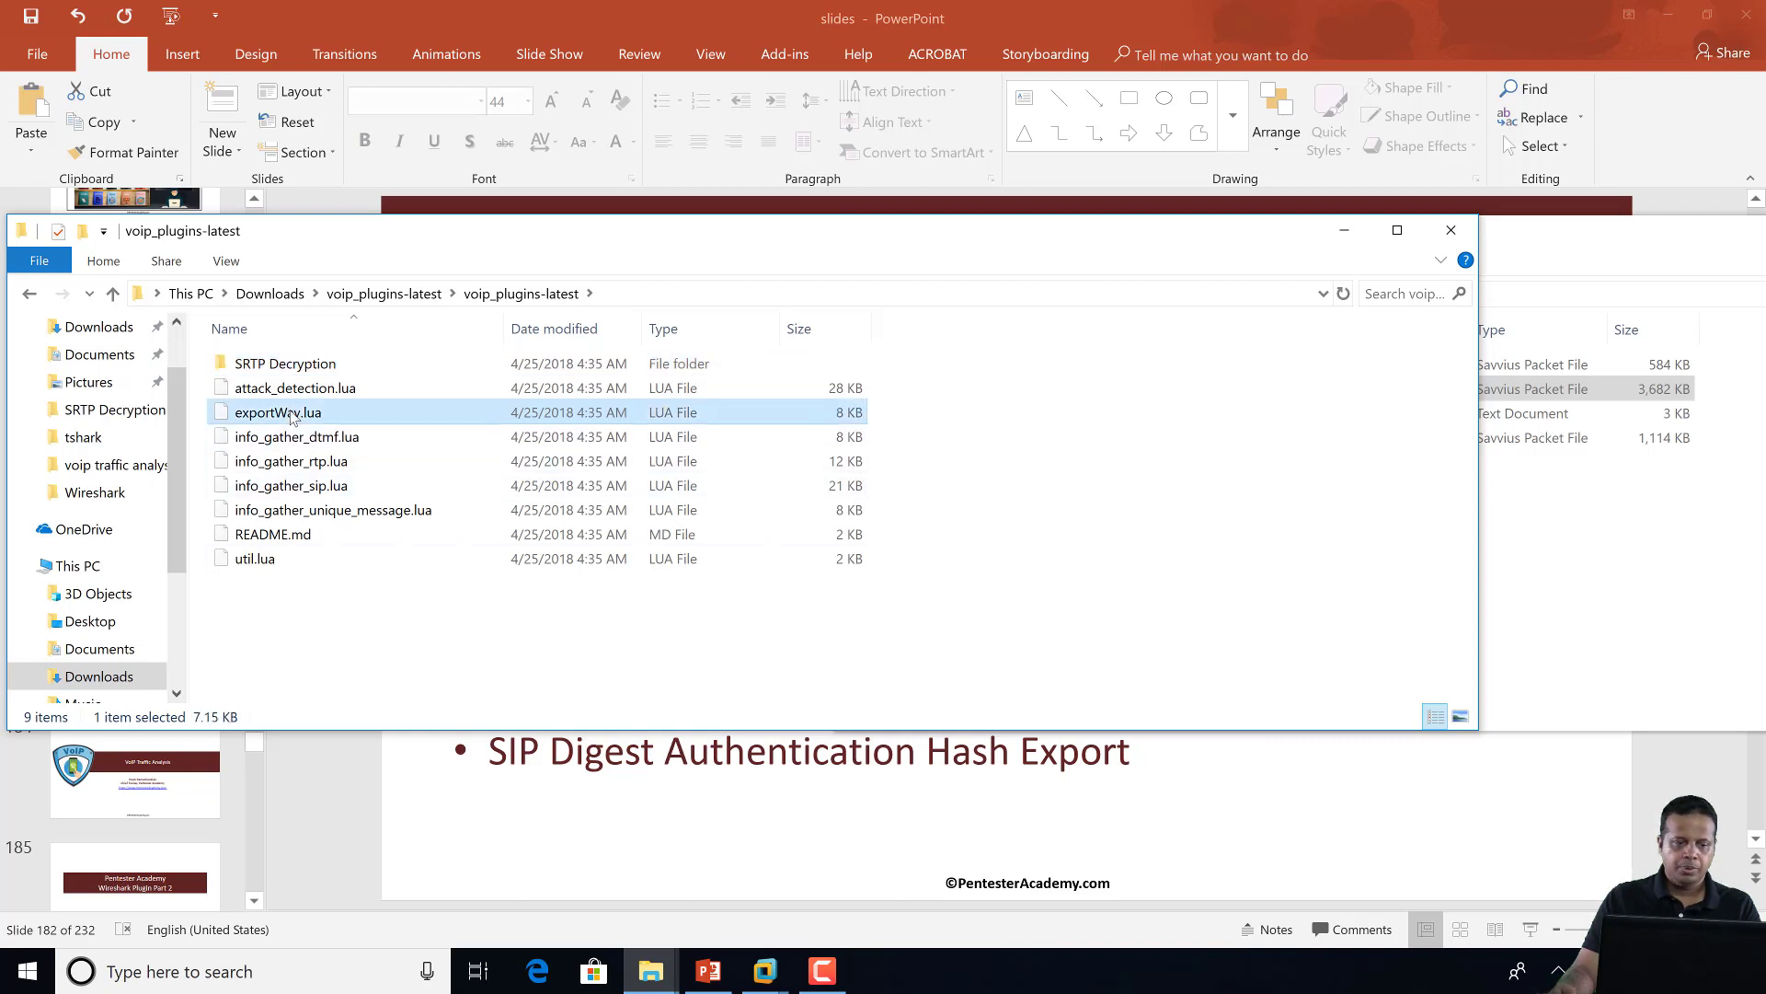
shift+click(276, 563)
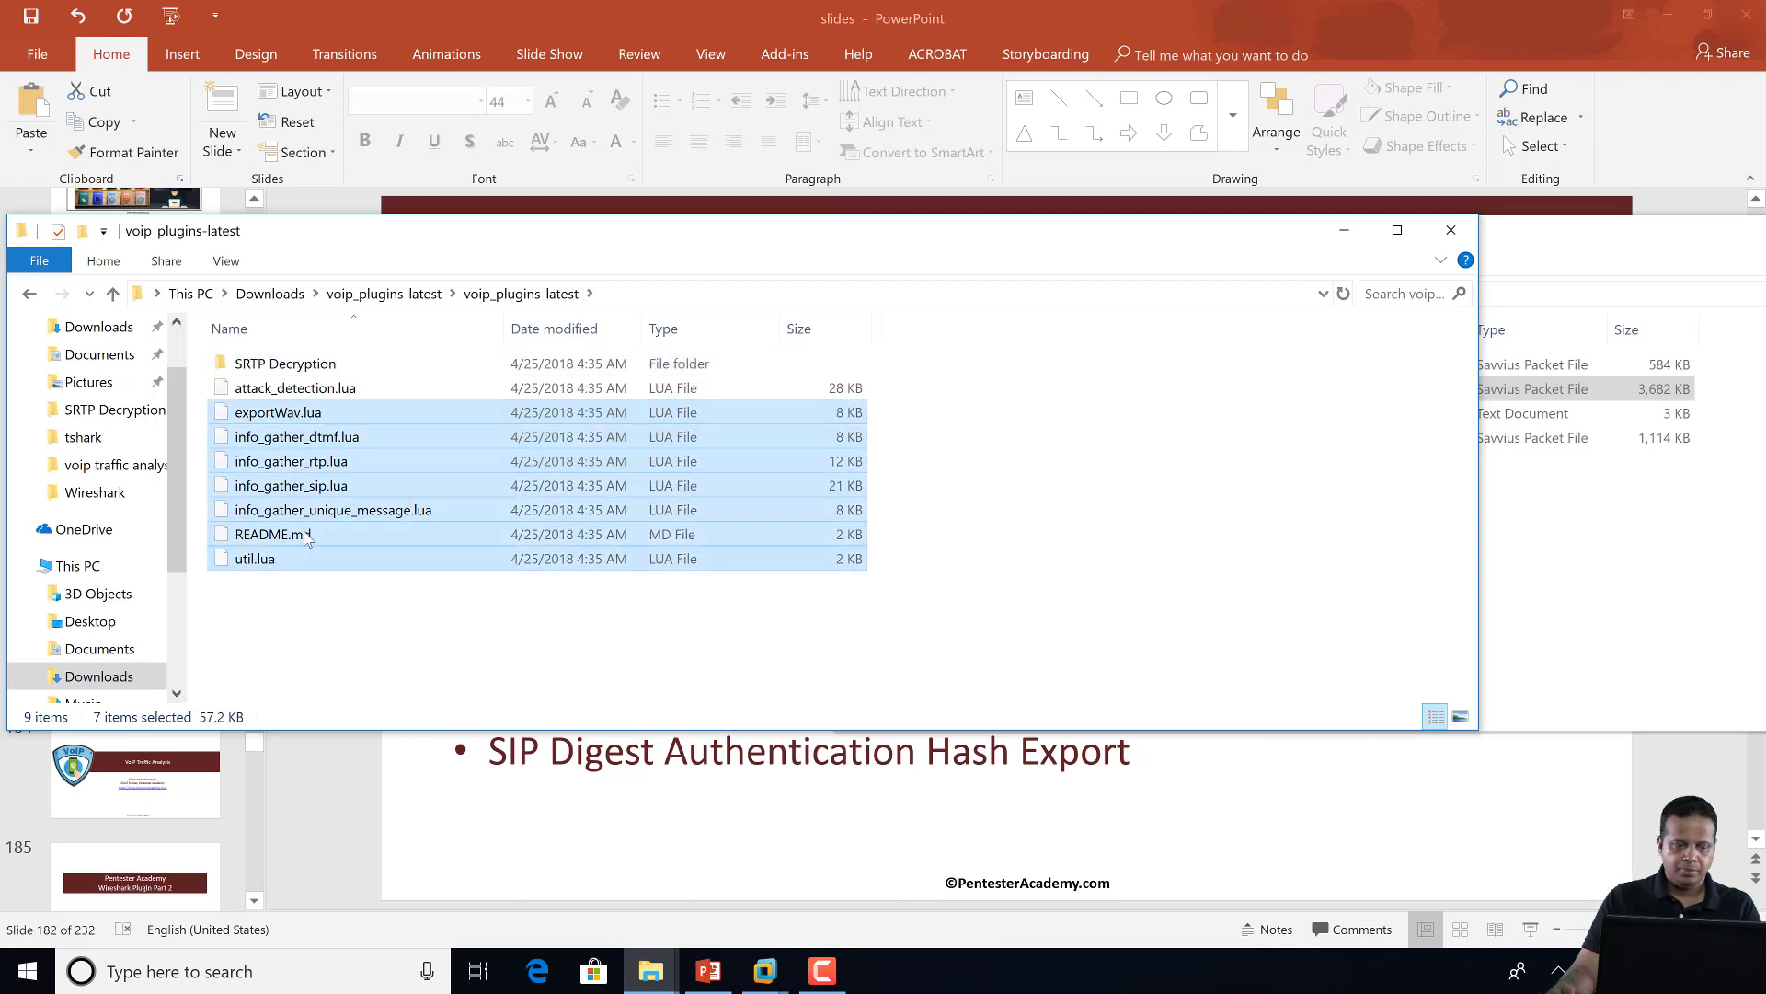
shift+click(313, 534)
click(312, 535)
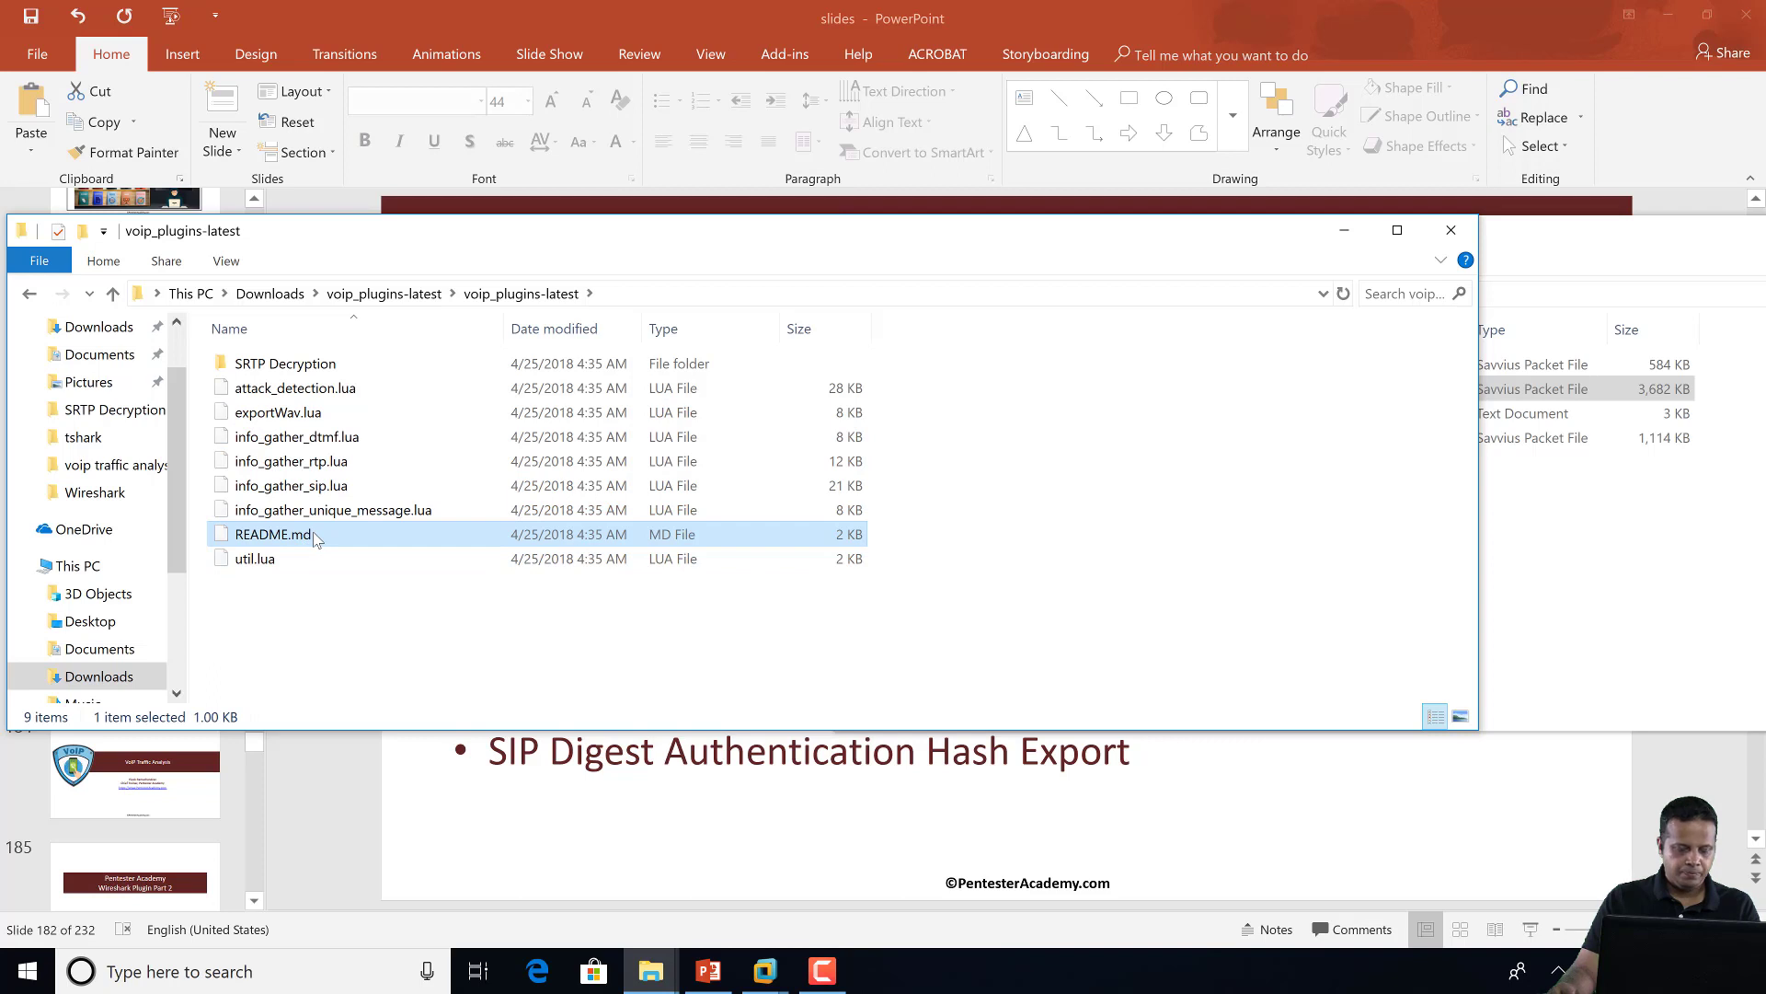
Copy exportWav.lua, util.lua and the four info_gather Lua files
click(337, 412)
ctrl+click(274, 561)
ctrl+click(318, 511)
ctrl+click(320, 465)
ctrl+click(386, 437)
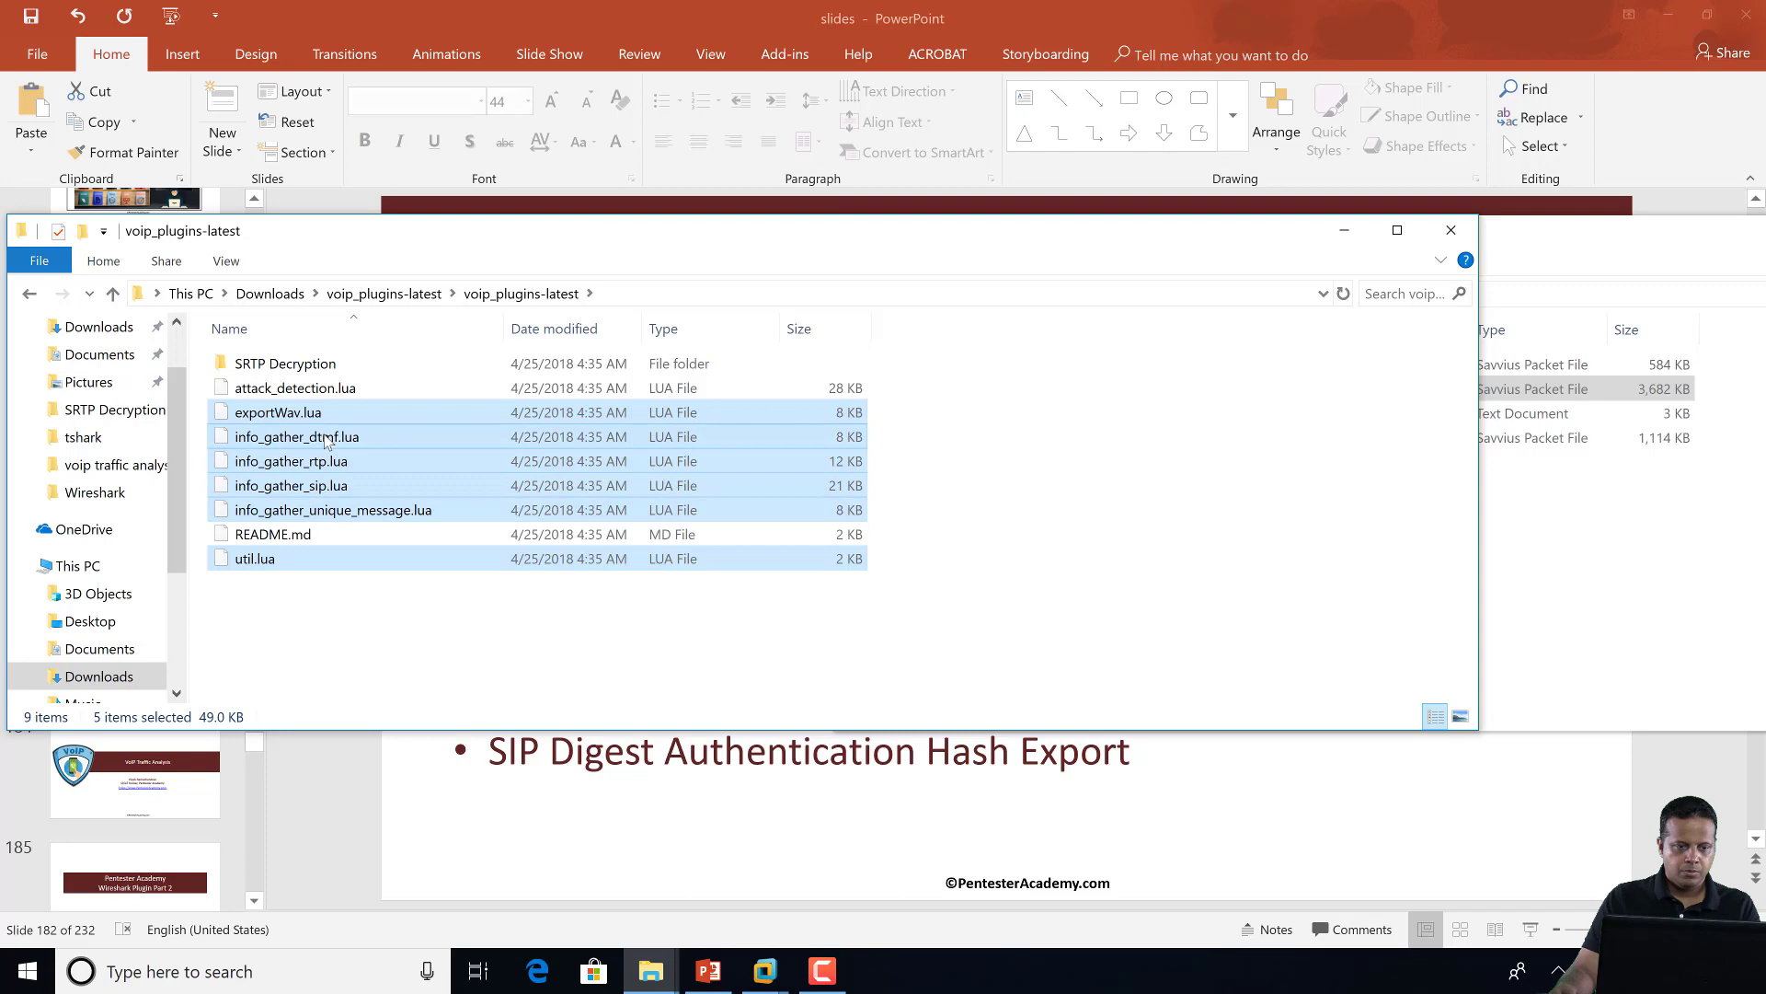
right_click(396, 446)
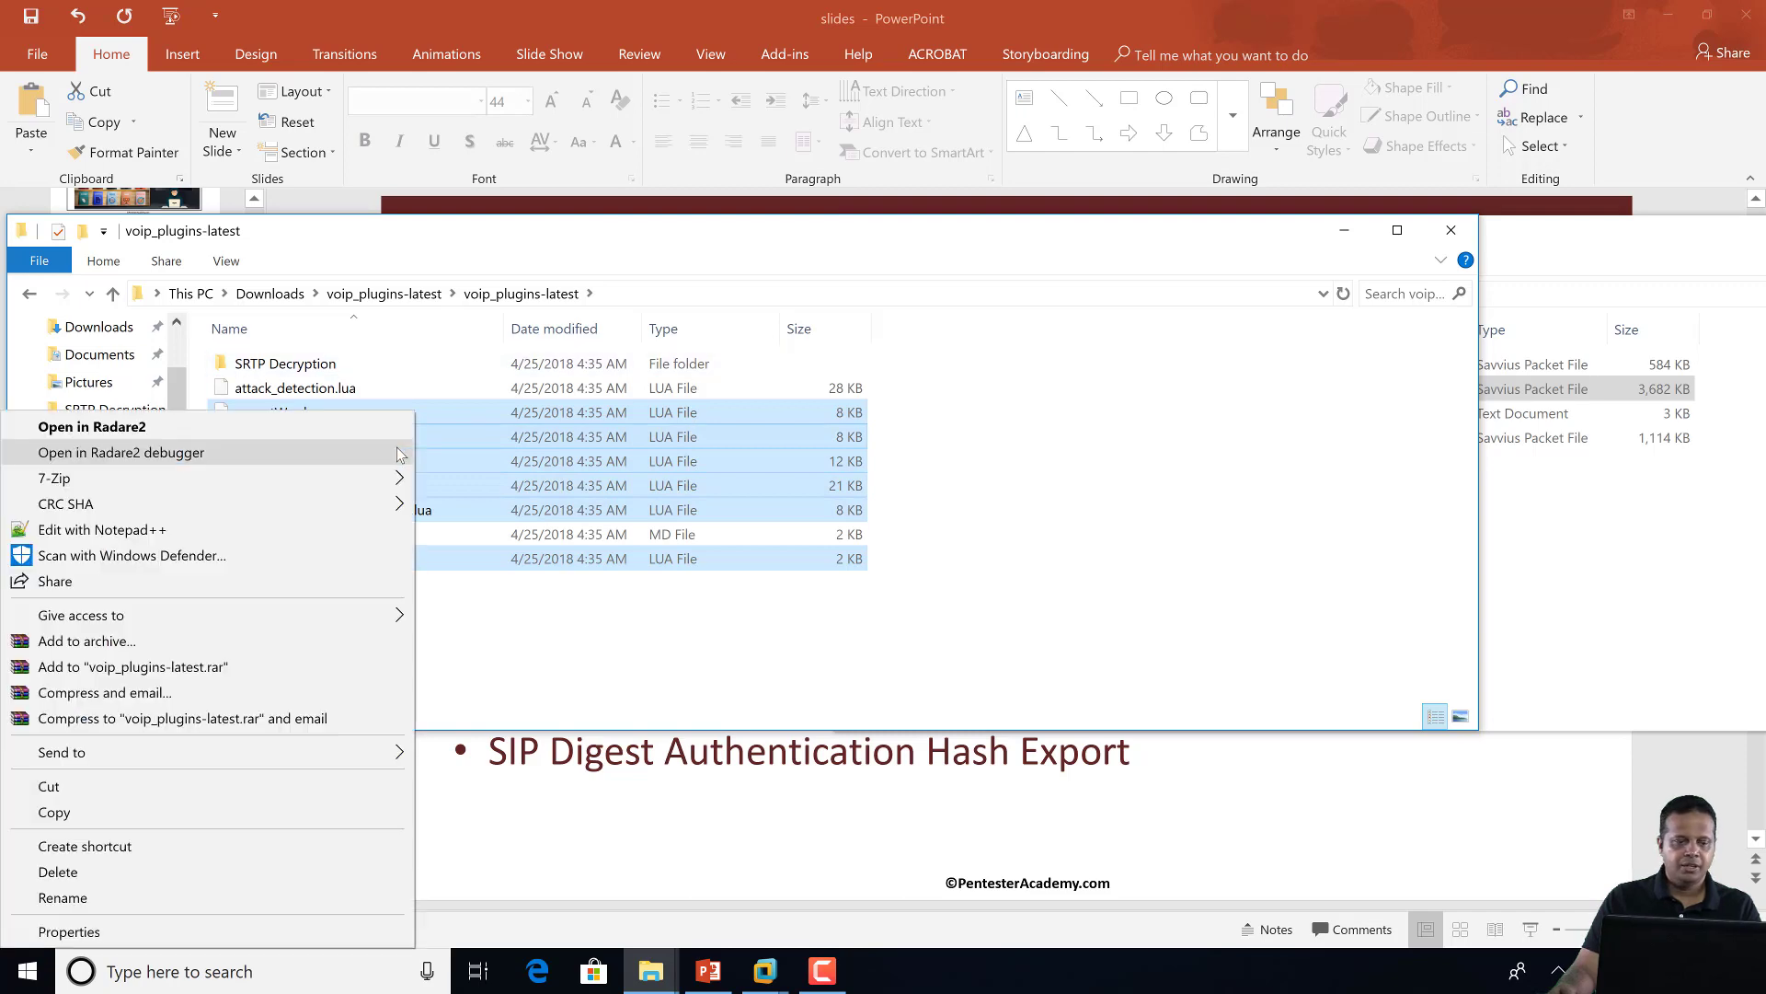
click(230, 810)
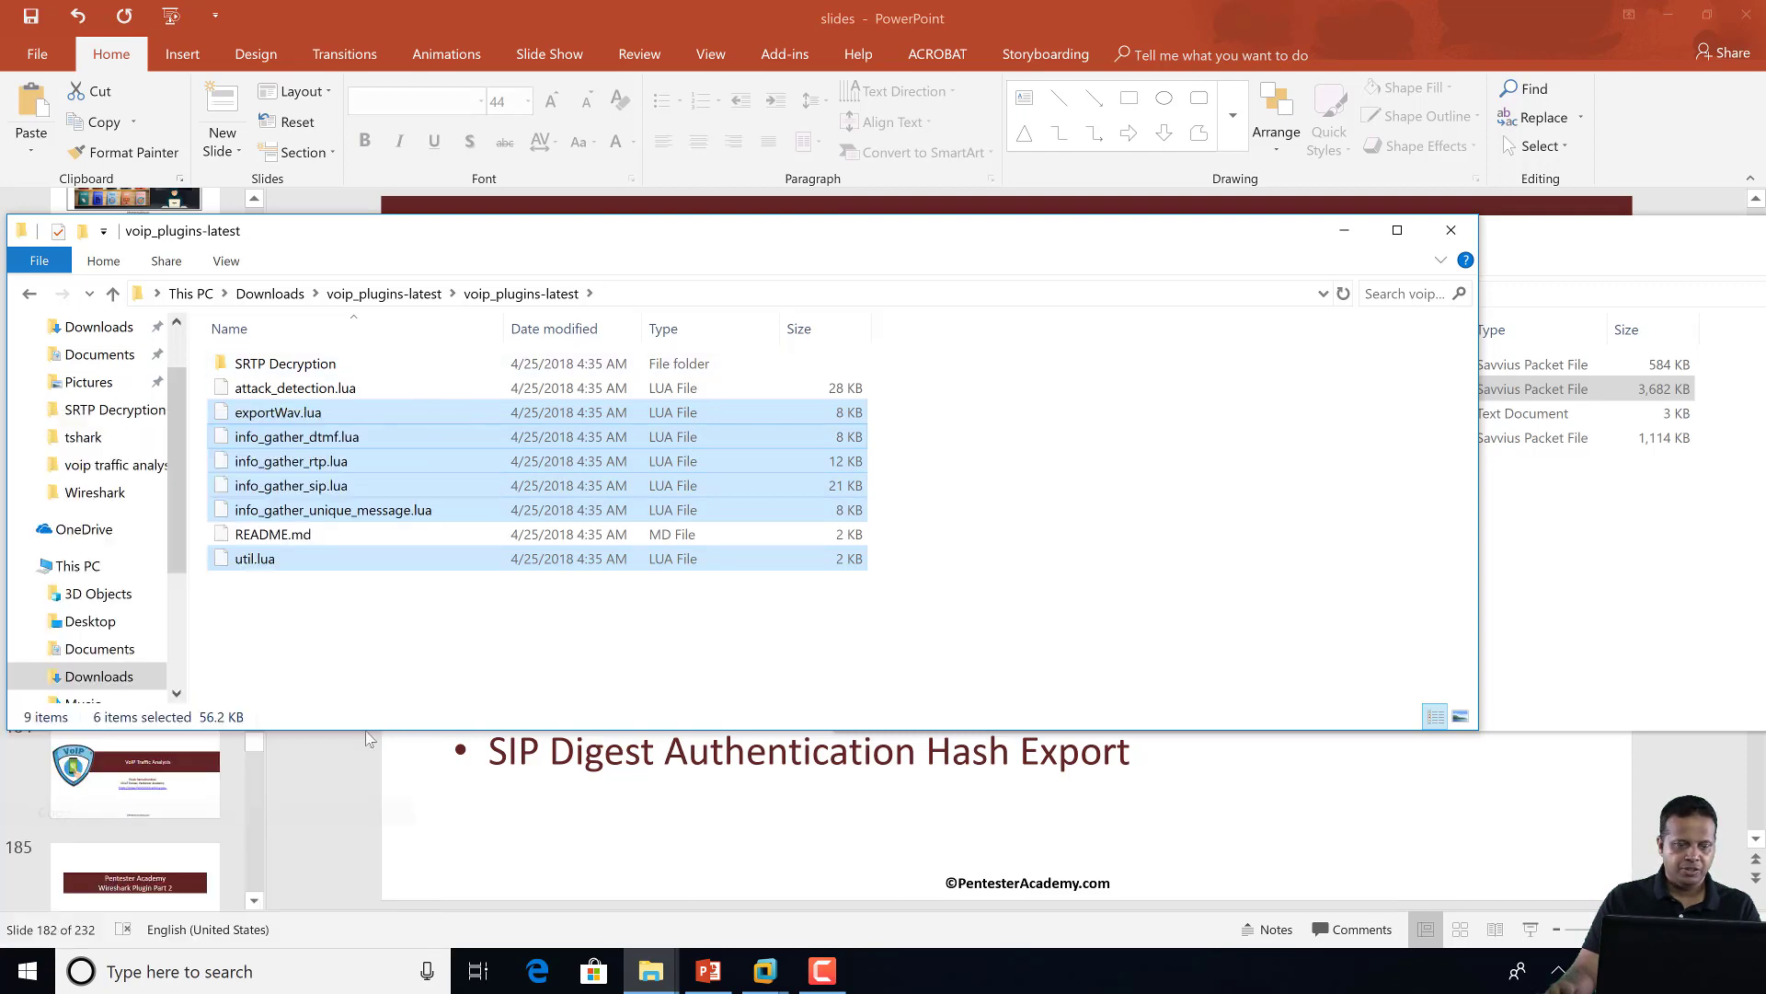
Paste the six Lua files into Wireshark's AppData plugins folder
click(1708, 575)
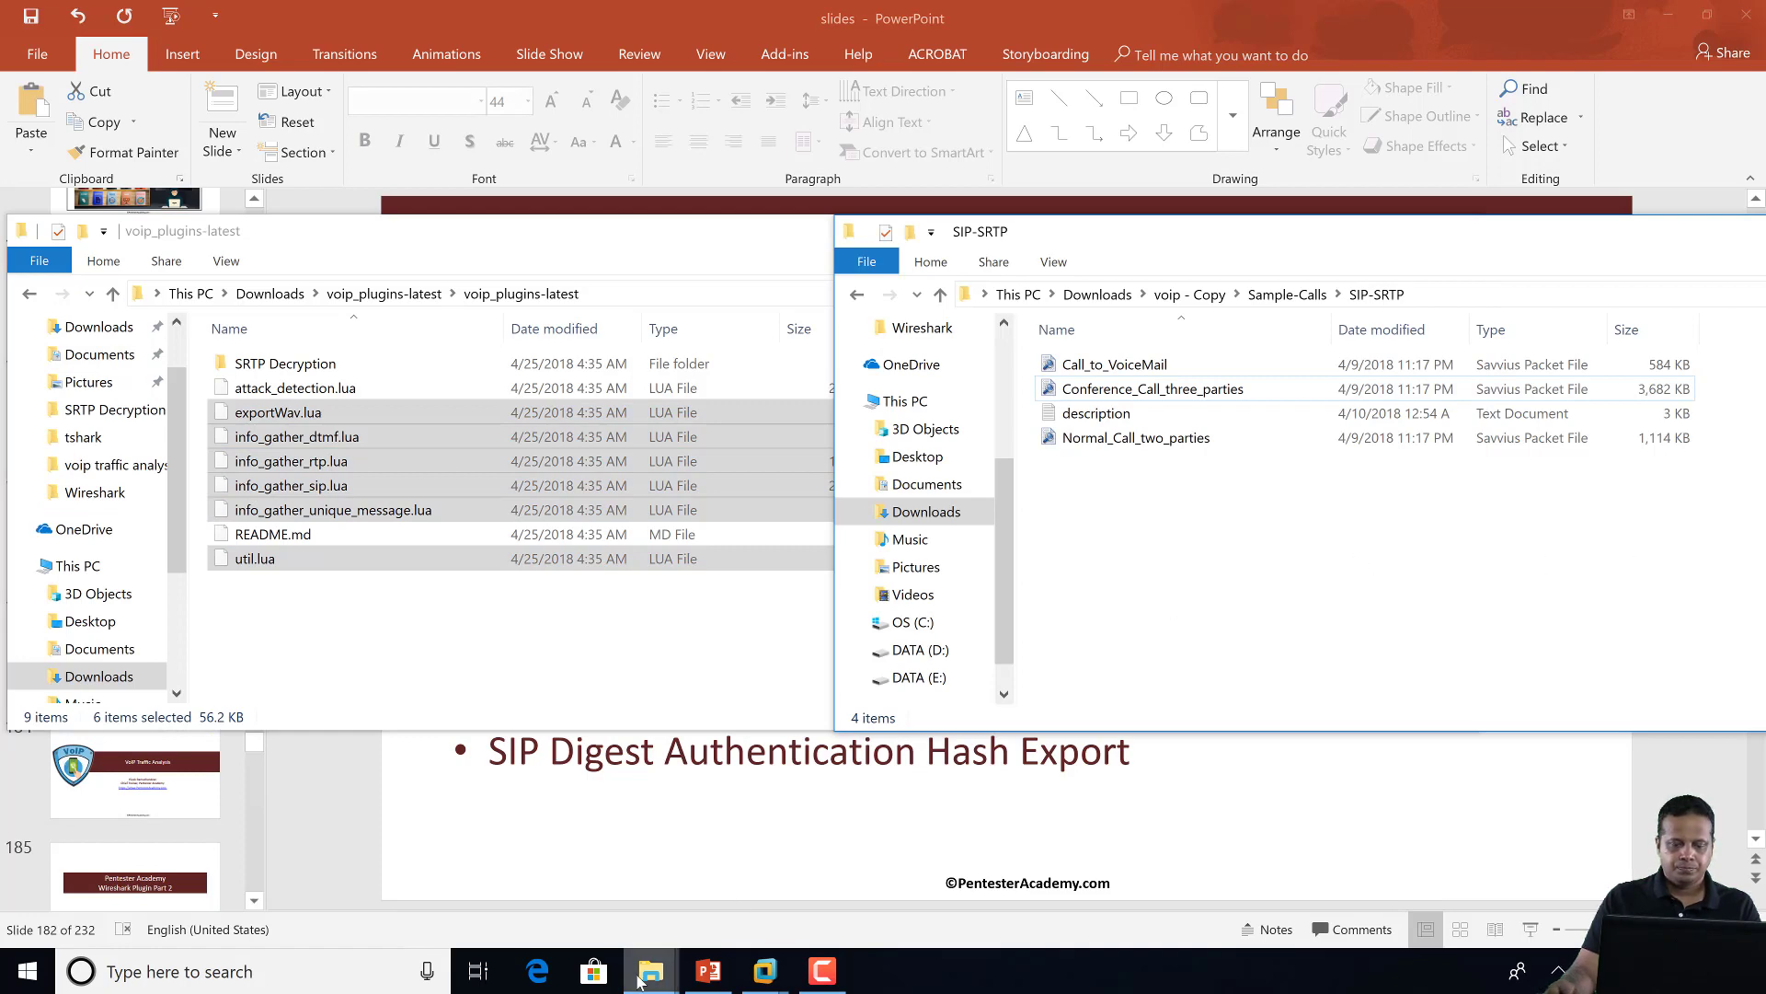
mouse_move(665, 970)
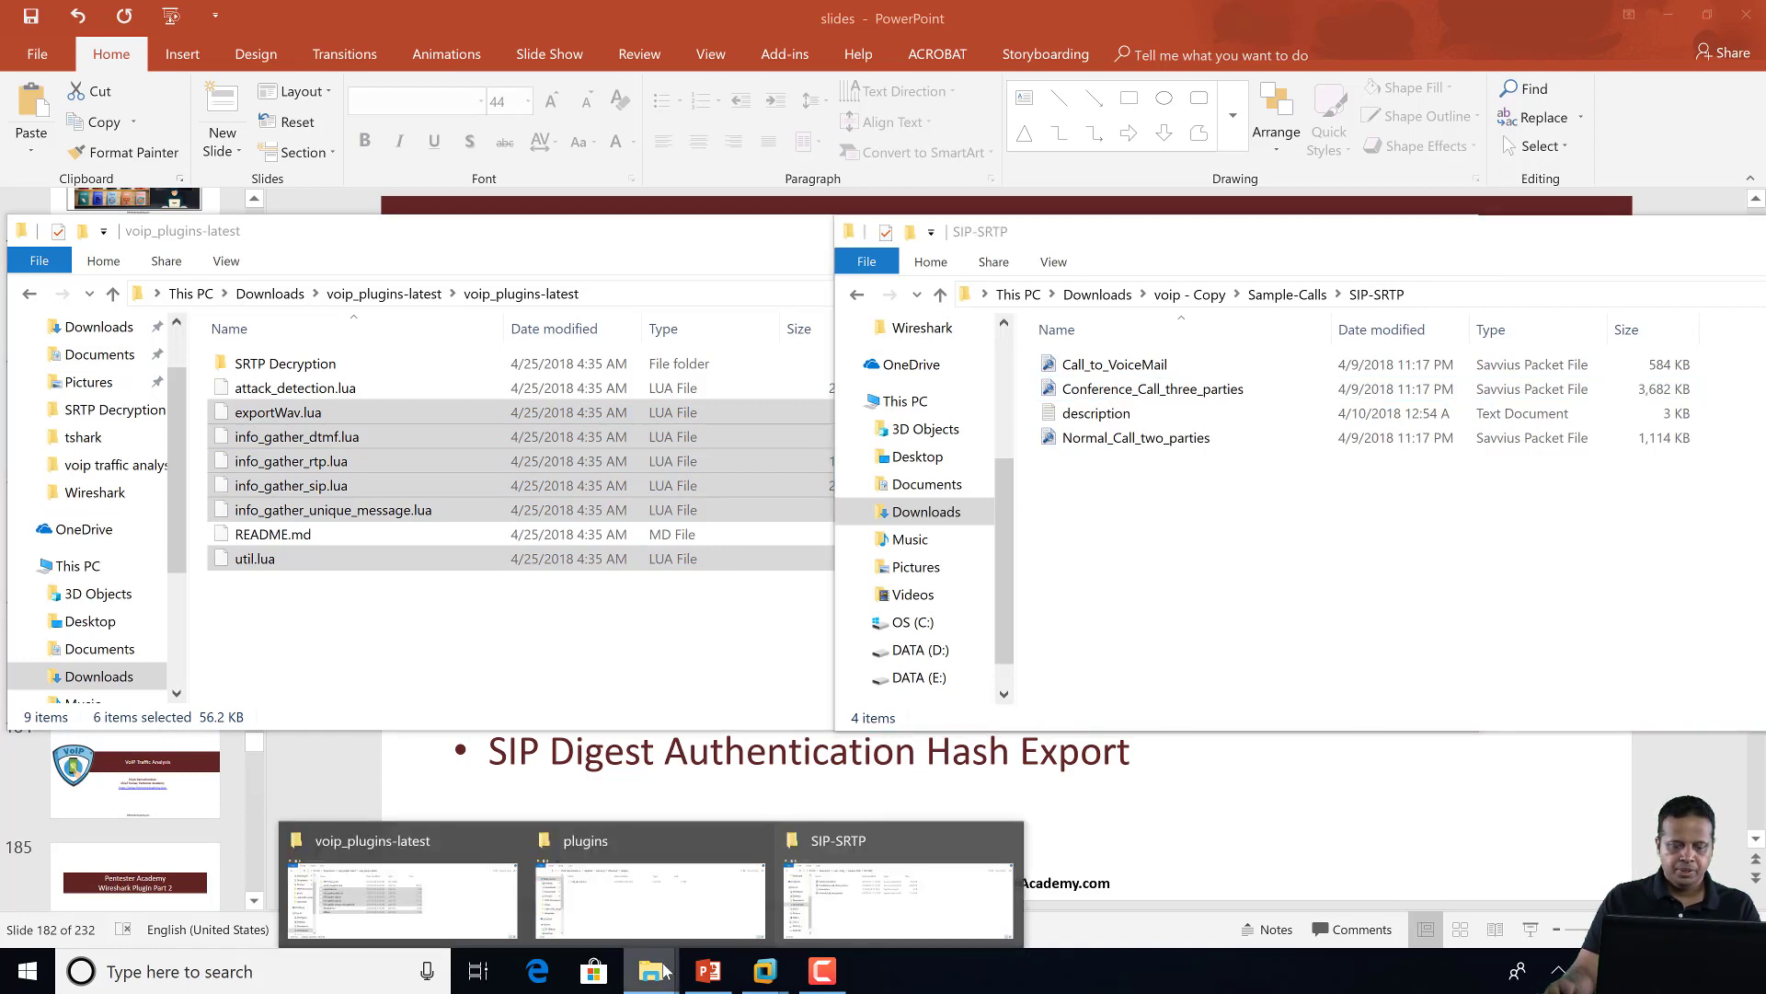
click(655, 900)
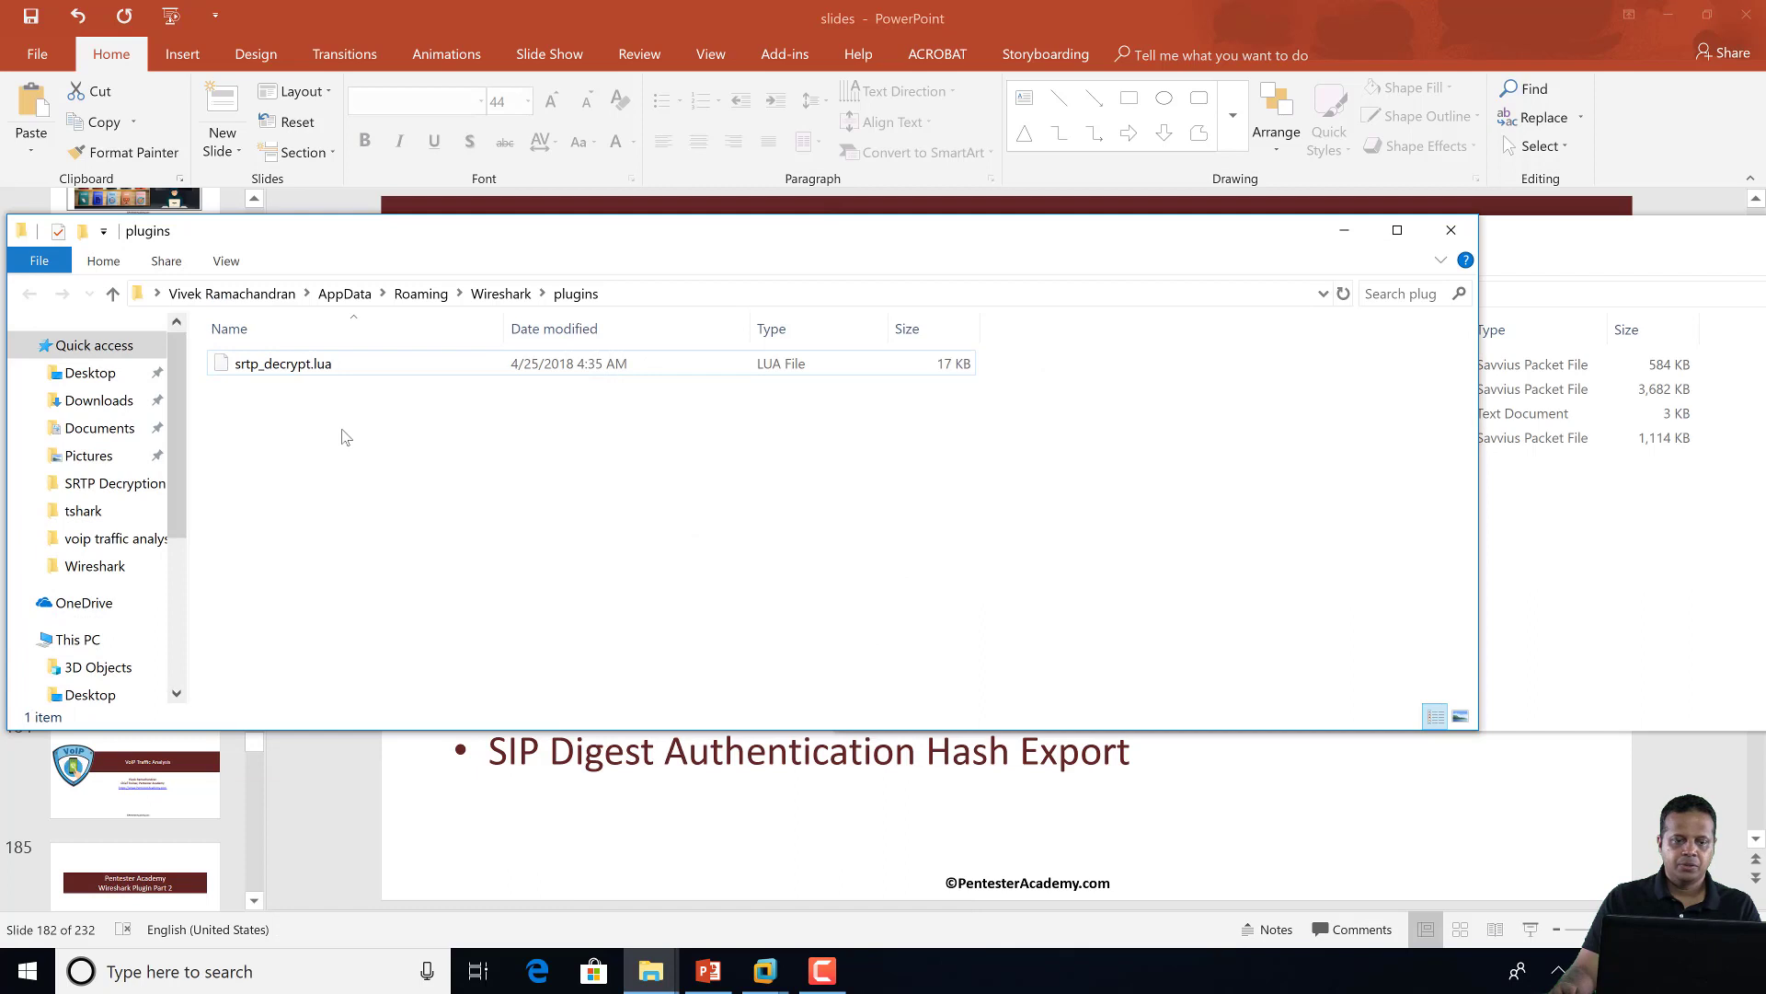
right_click(324, 430)
click(245, 736)
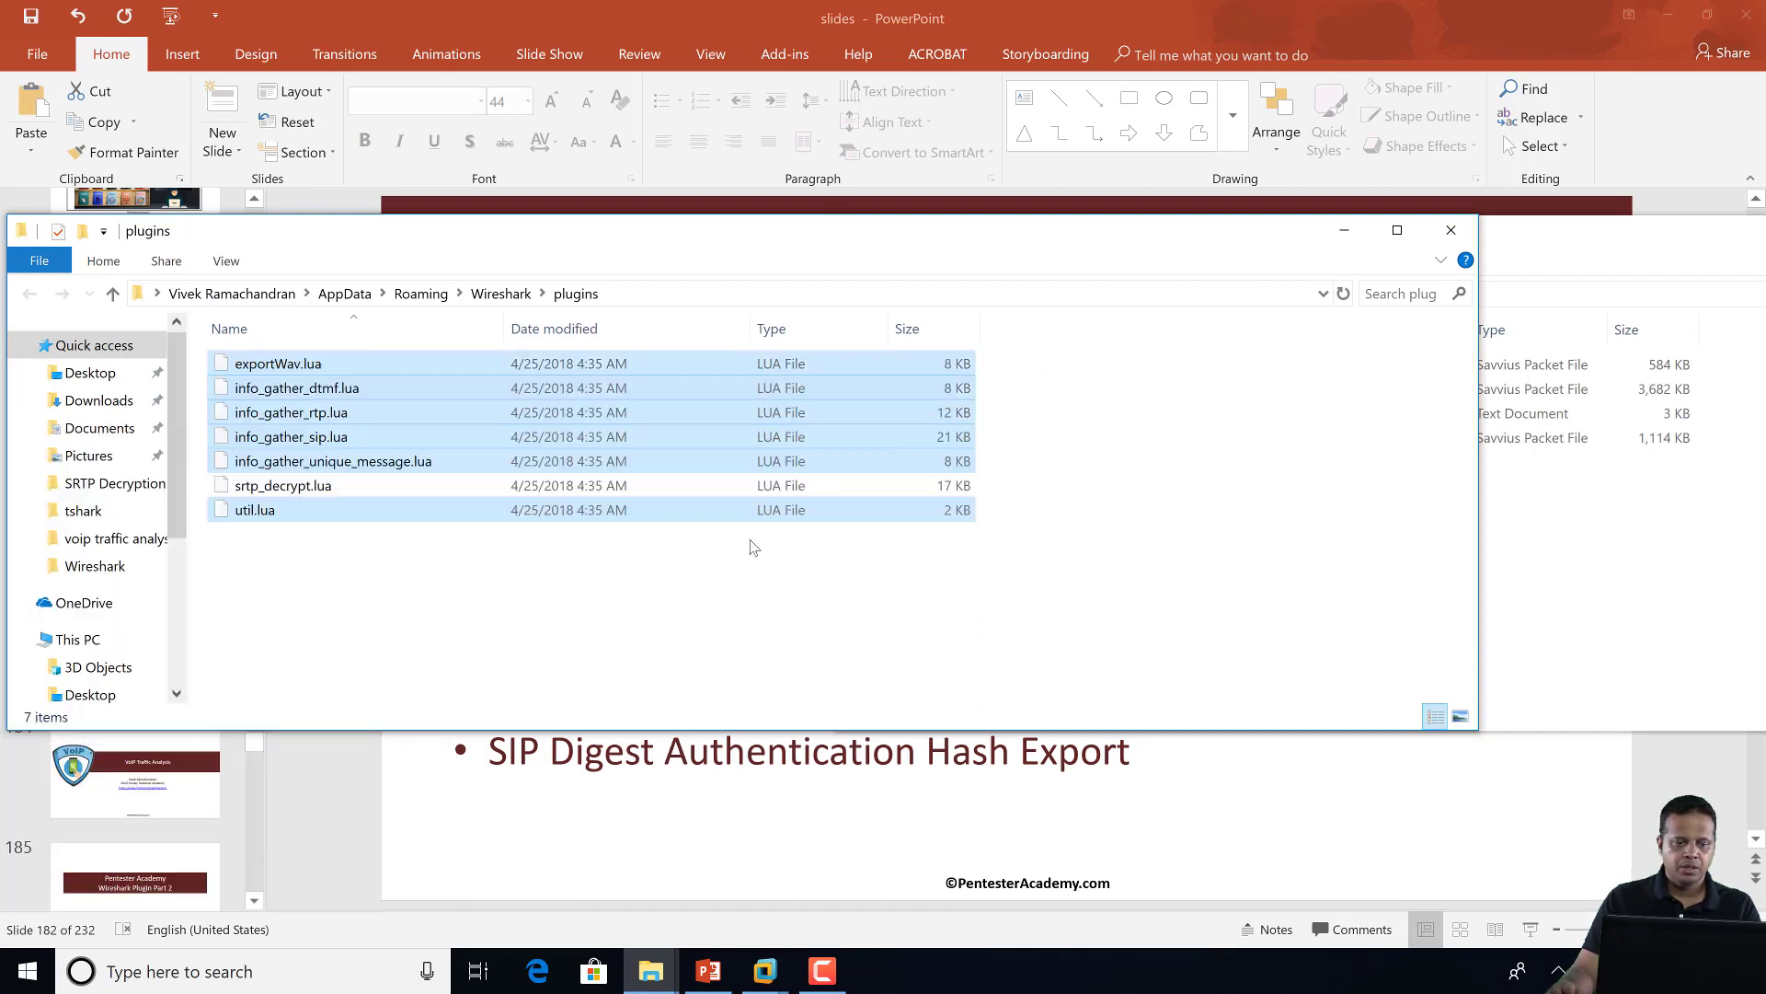
click(1234, 541)
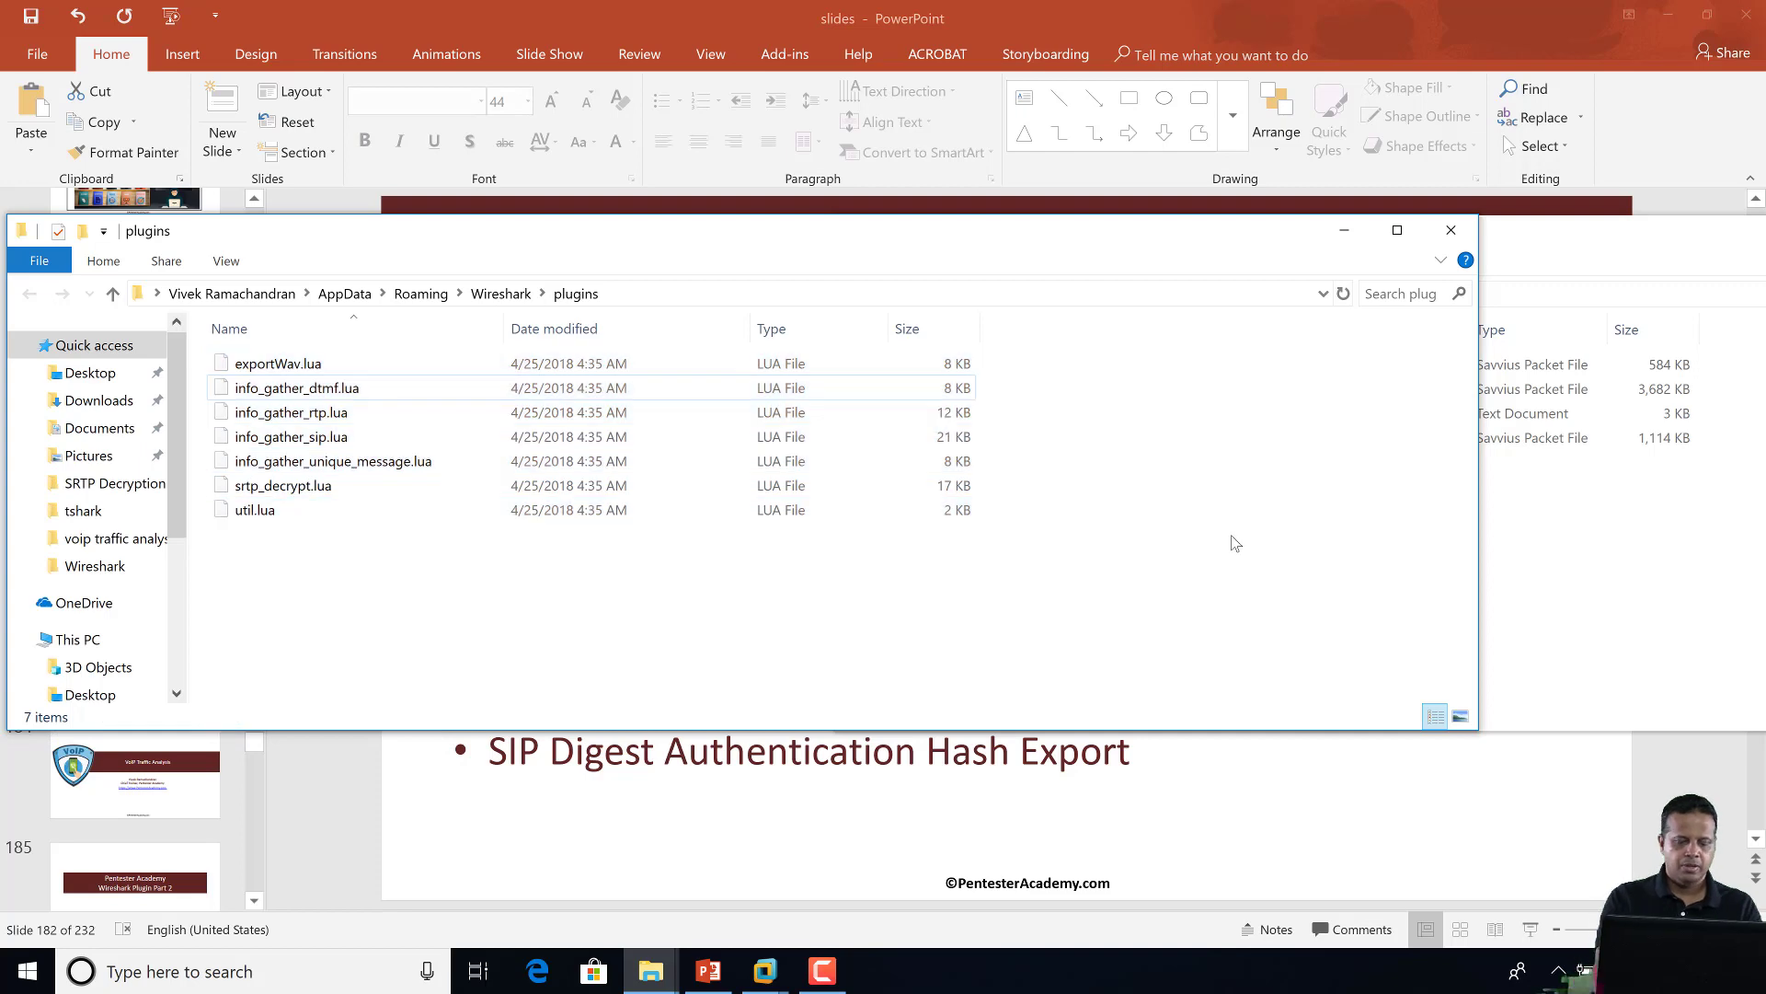
Relaunch Wireshark from Windows search using 'wires'
key(super+s)
text(wires)
key(Return)
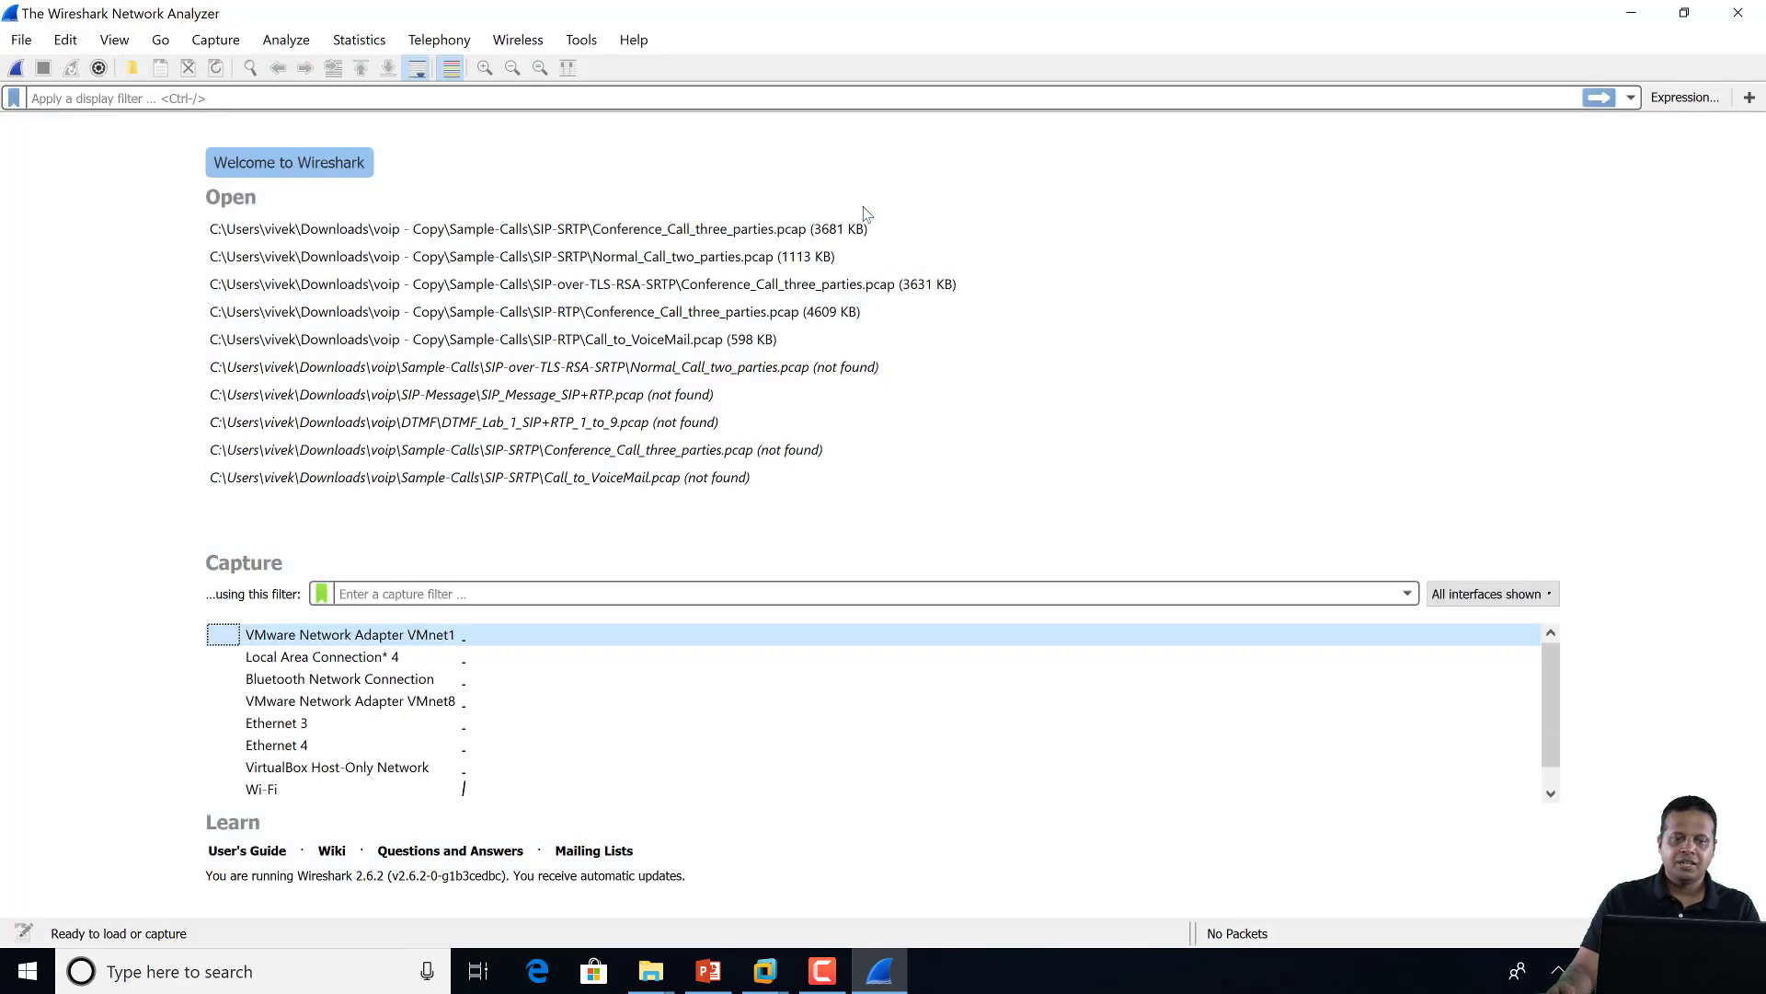
Confirm the new VOIP plugin entries, then open Conference_Call_three_parties.pcap from the recent files list
click(578, 42)
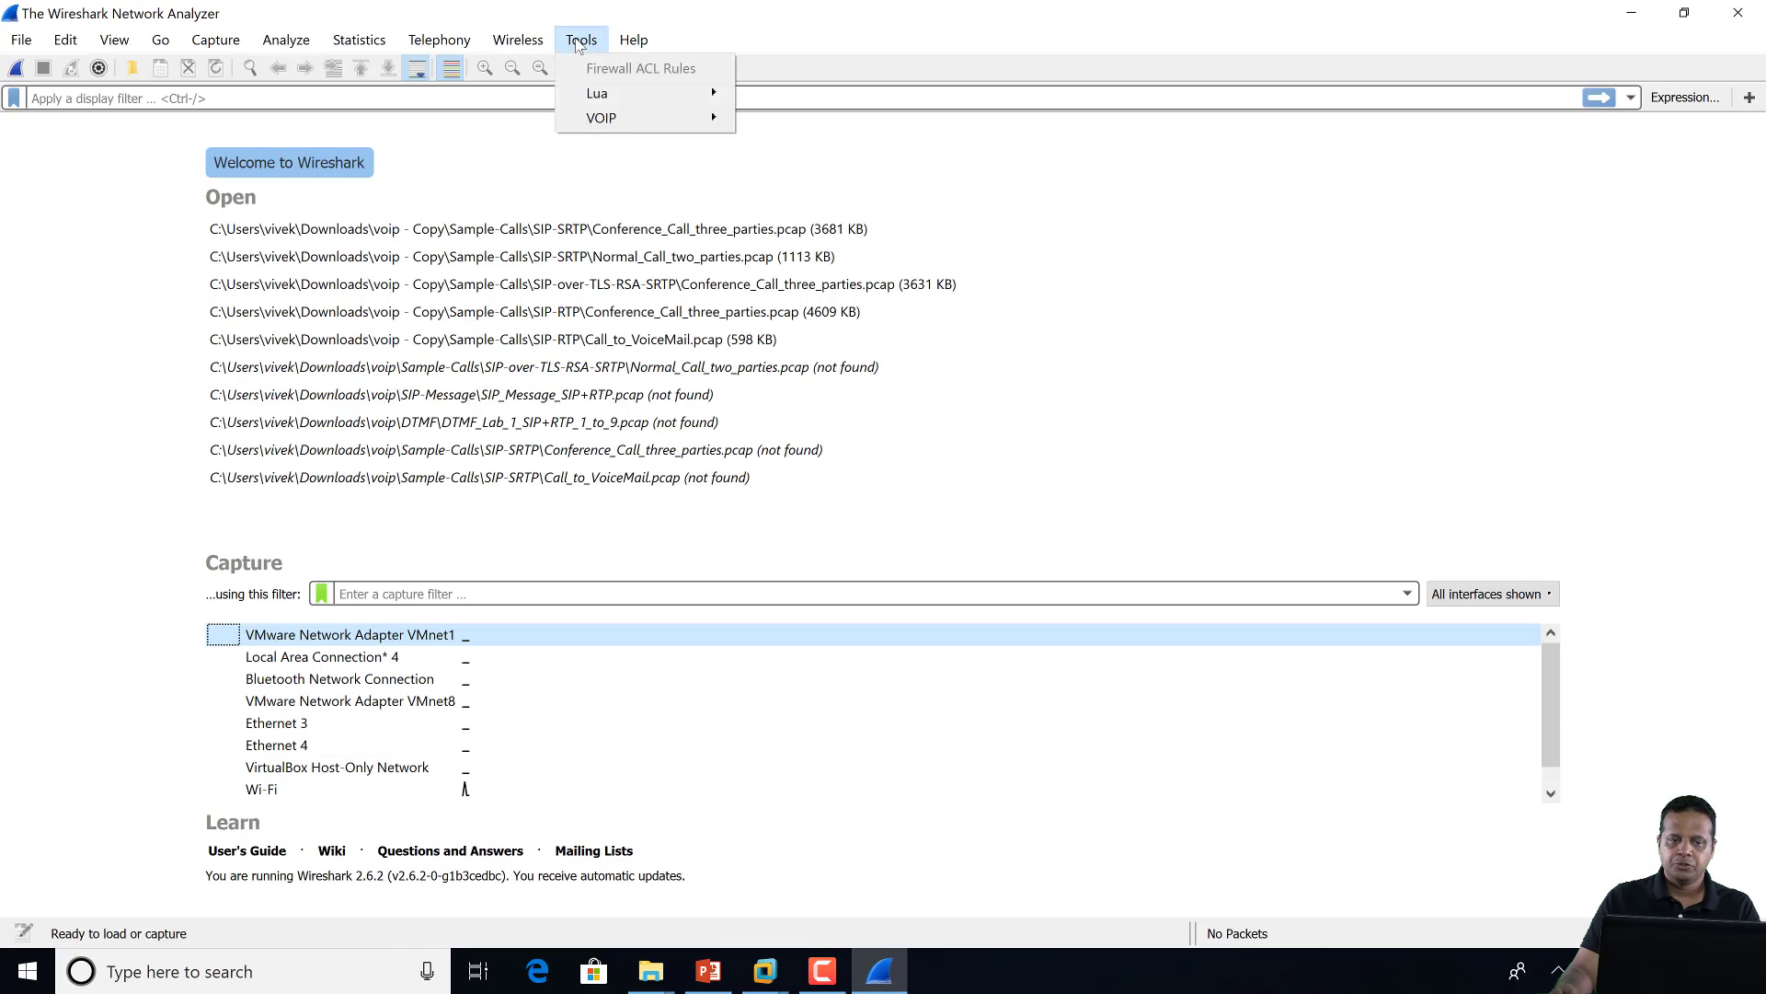
mouse_move(605, 120)
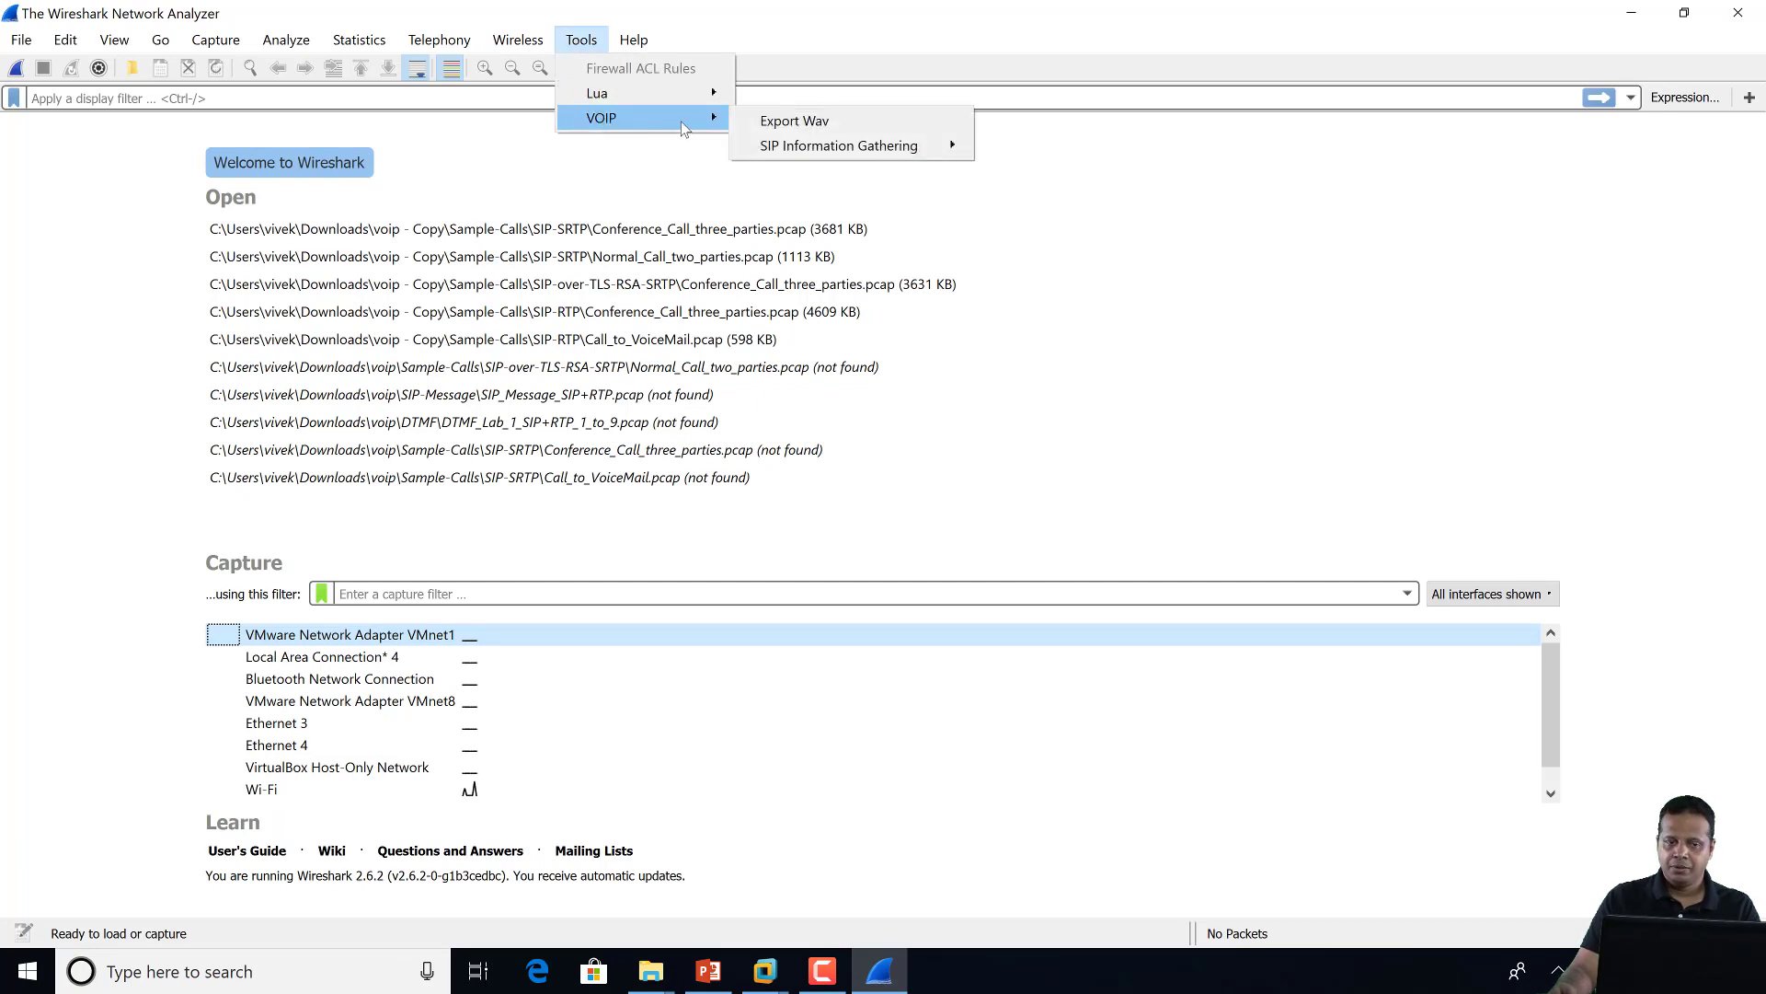
click(782, 229)
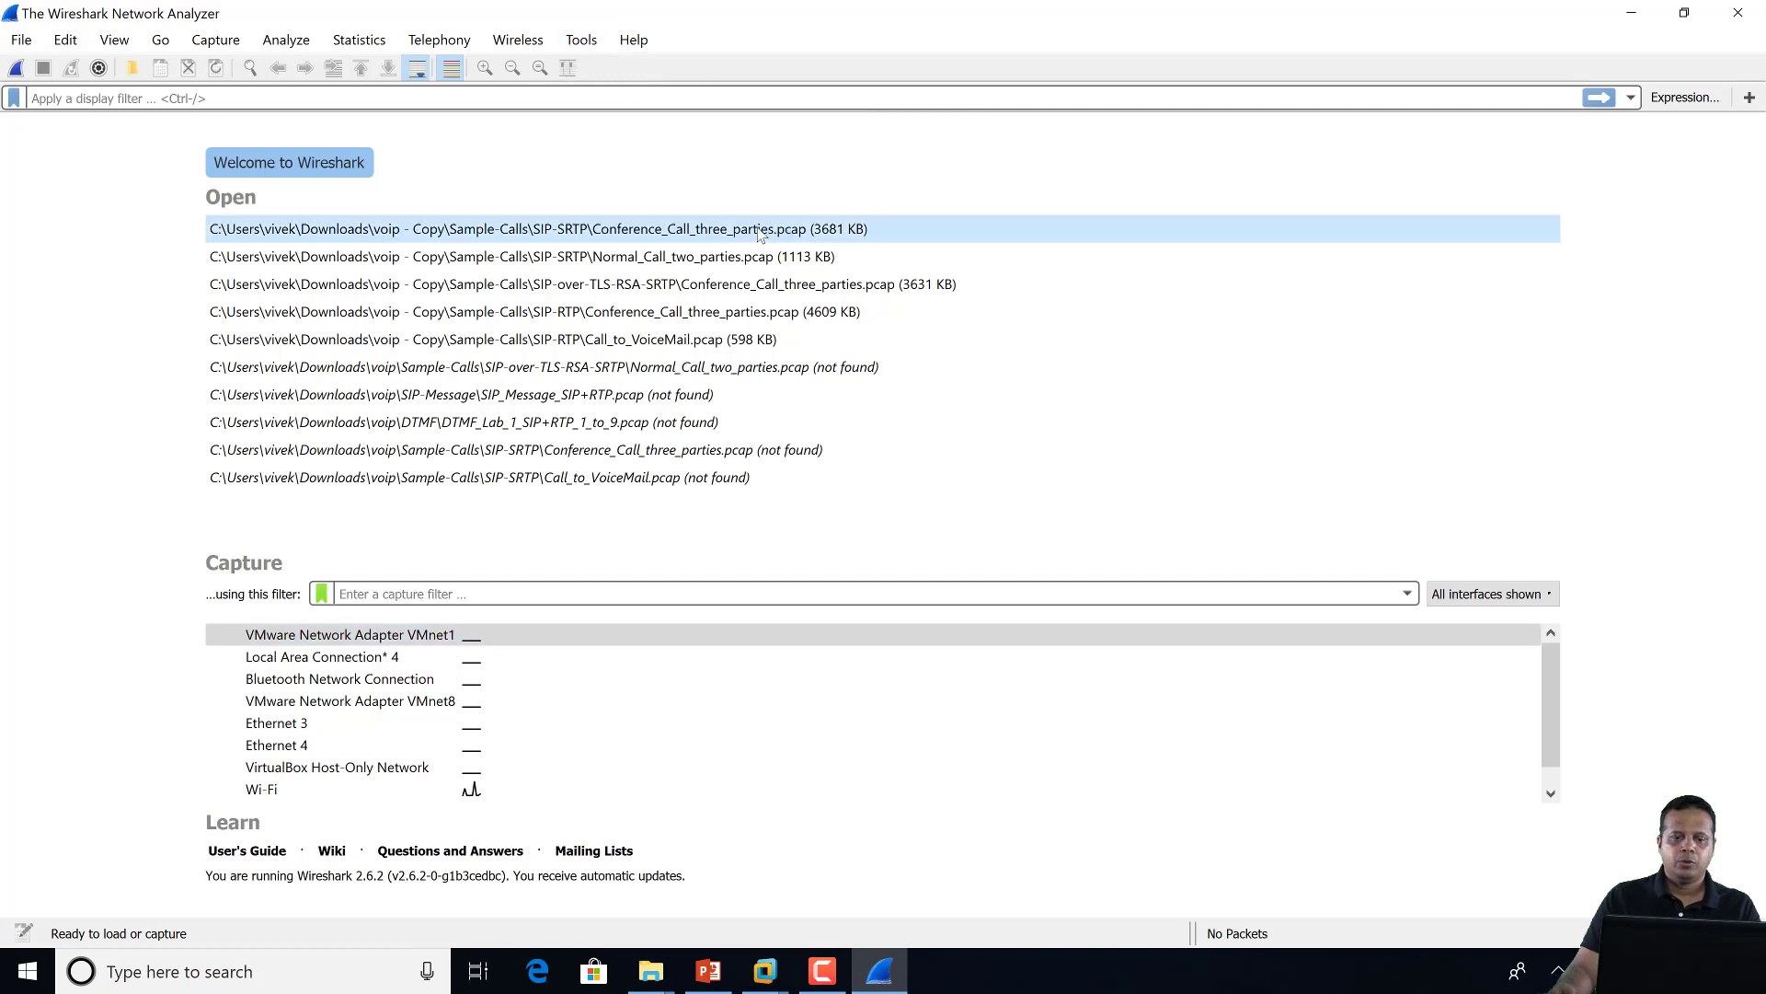
double_click(711, 230)
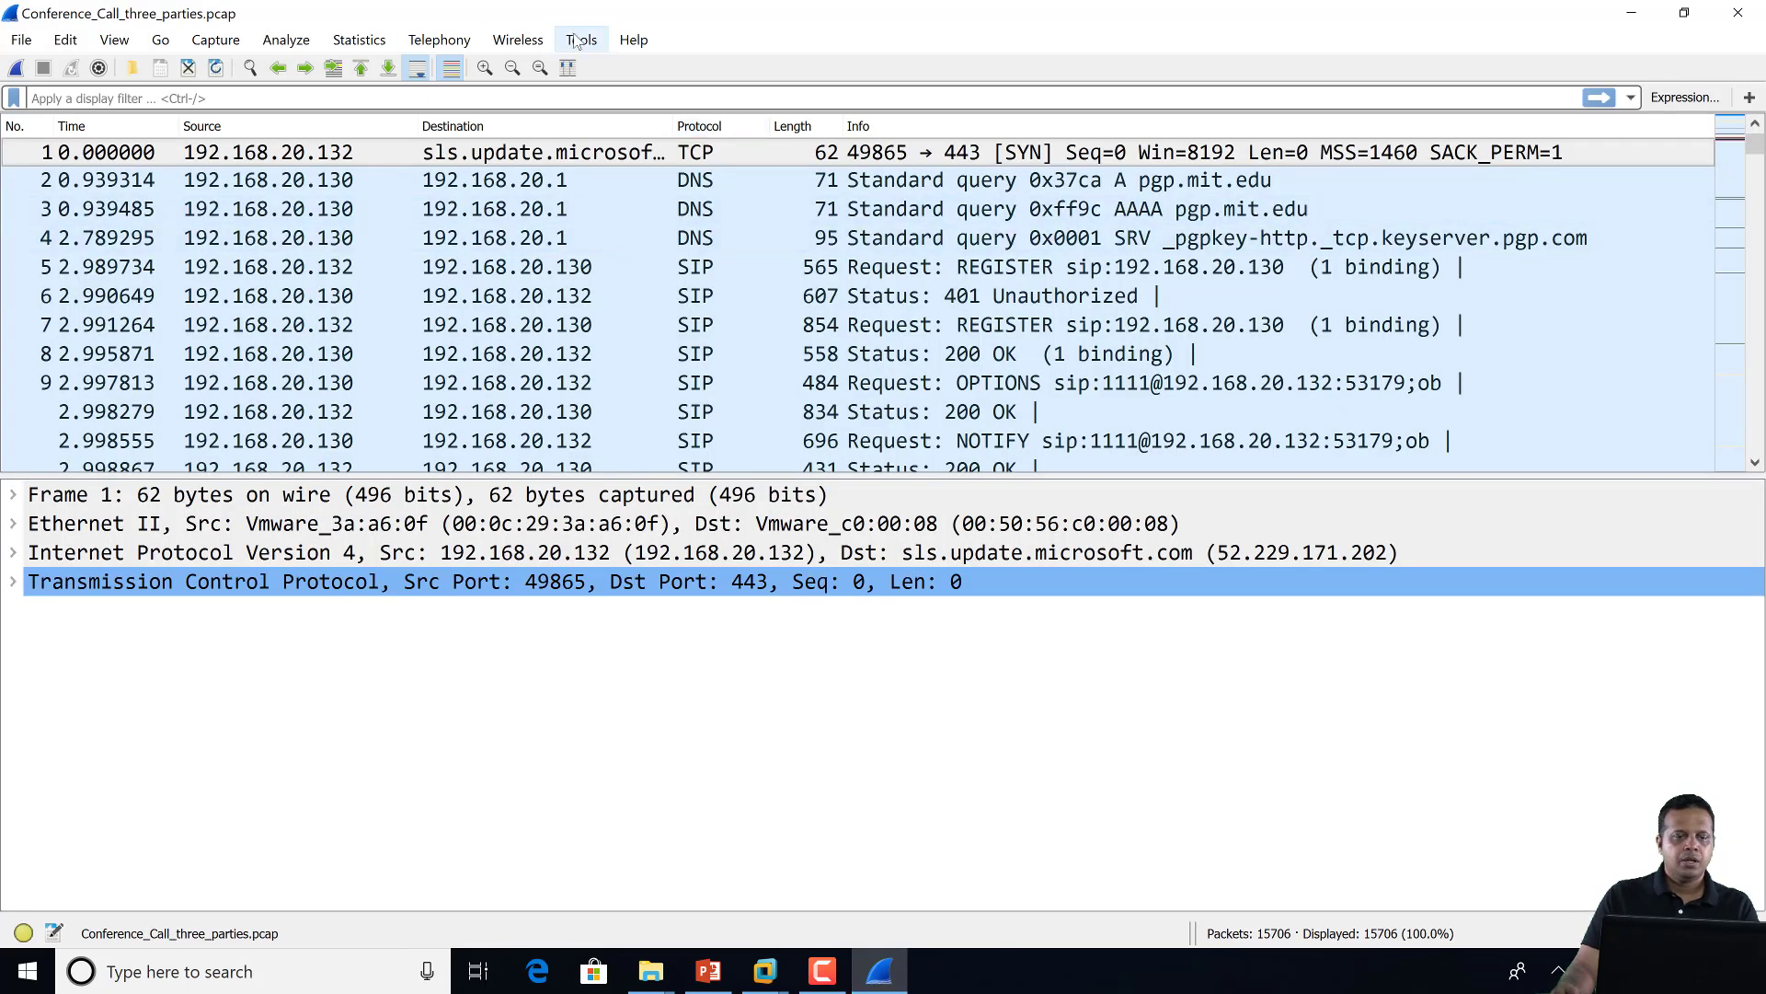
Launch the VOIP Export Wav plugin, then switch over to a File Explorer window
click(576, 41)
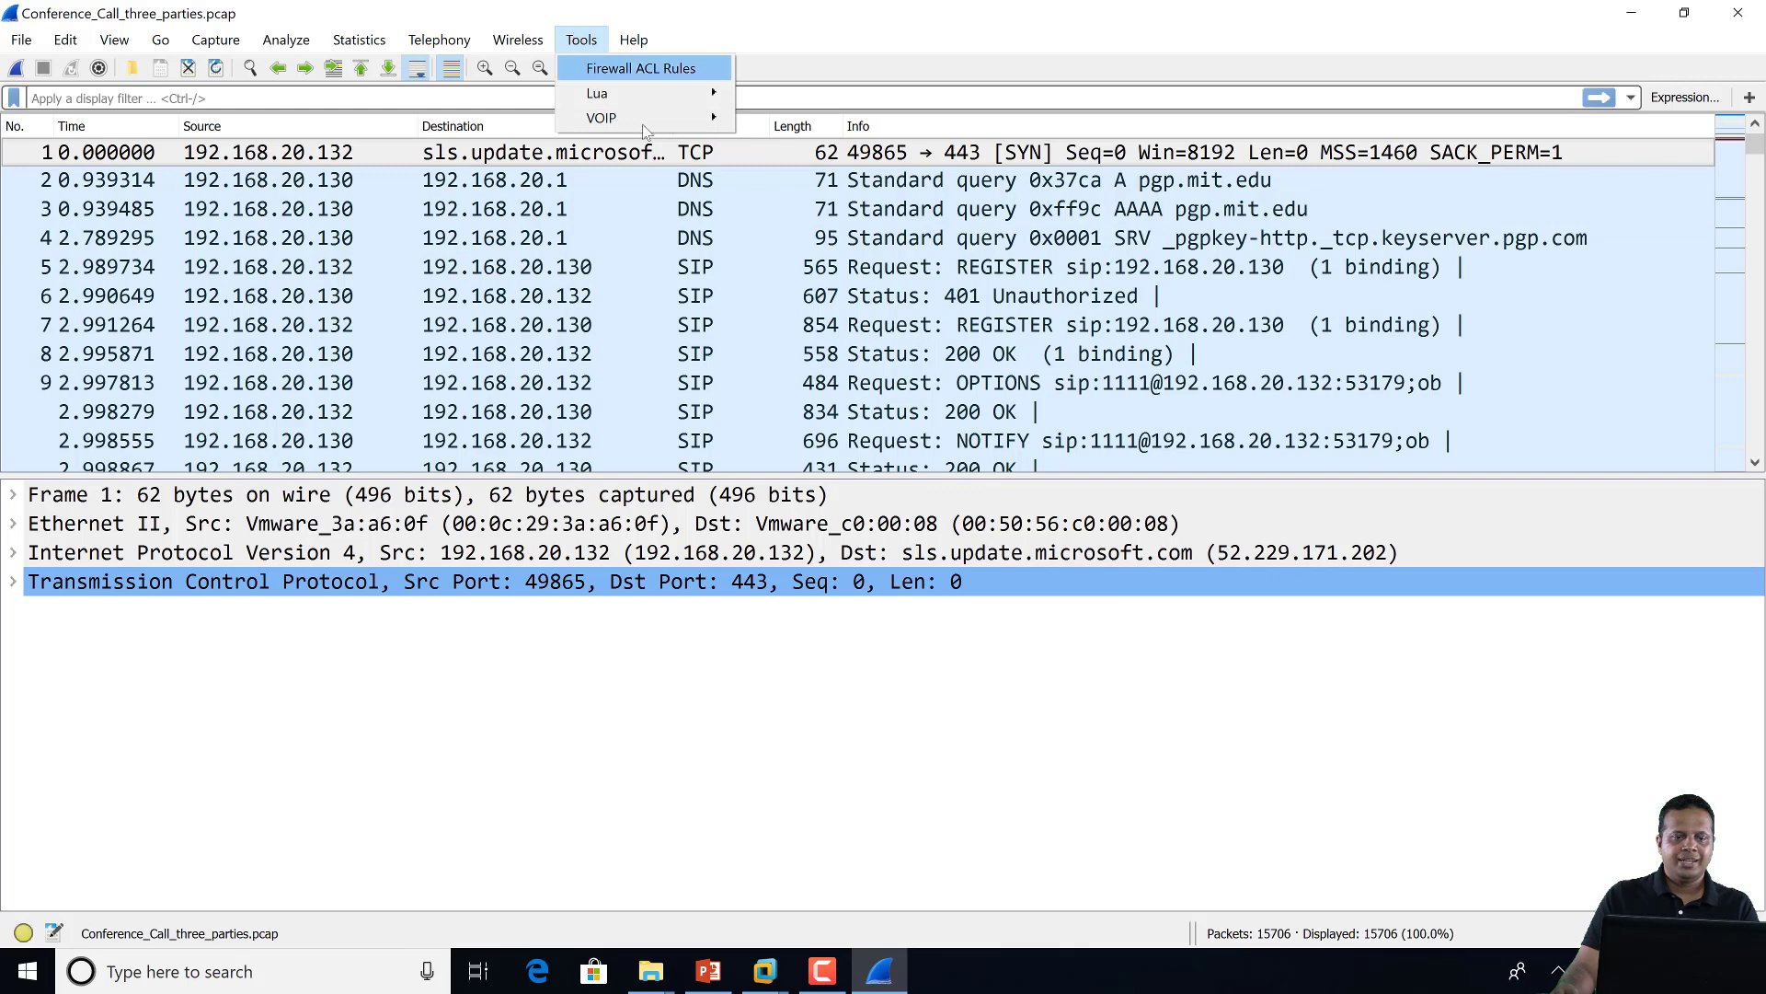
mouse_move(721, 124)
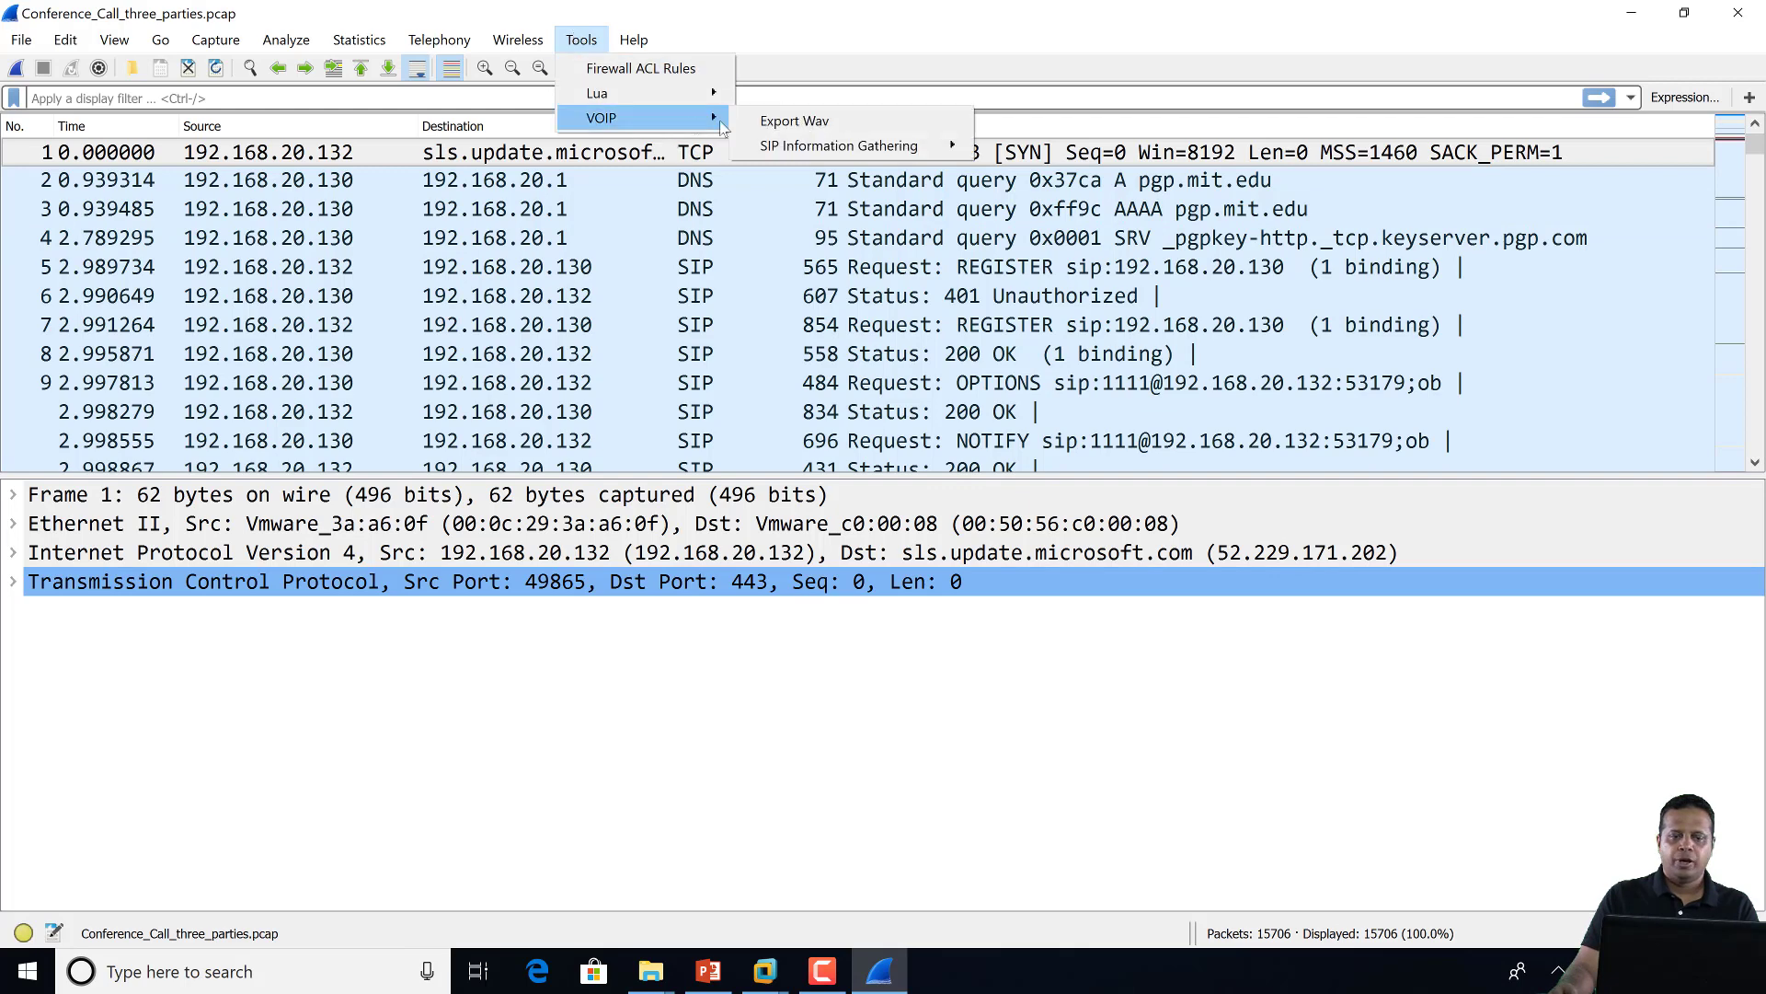
click(845, 129)
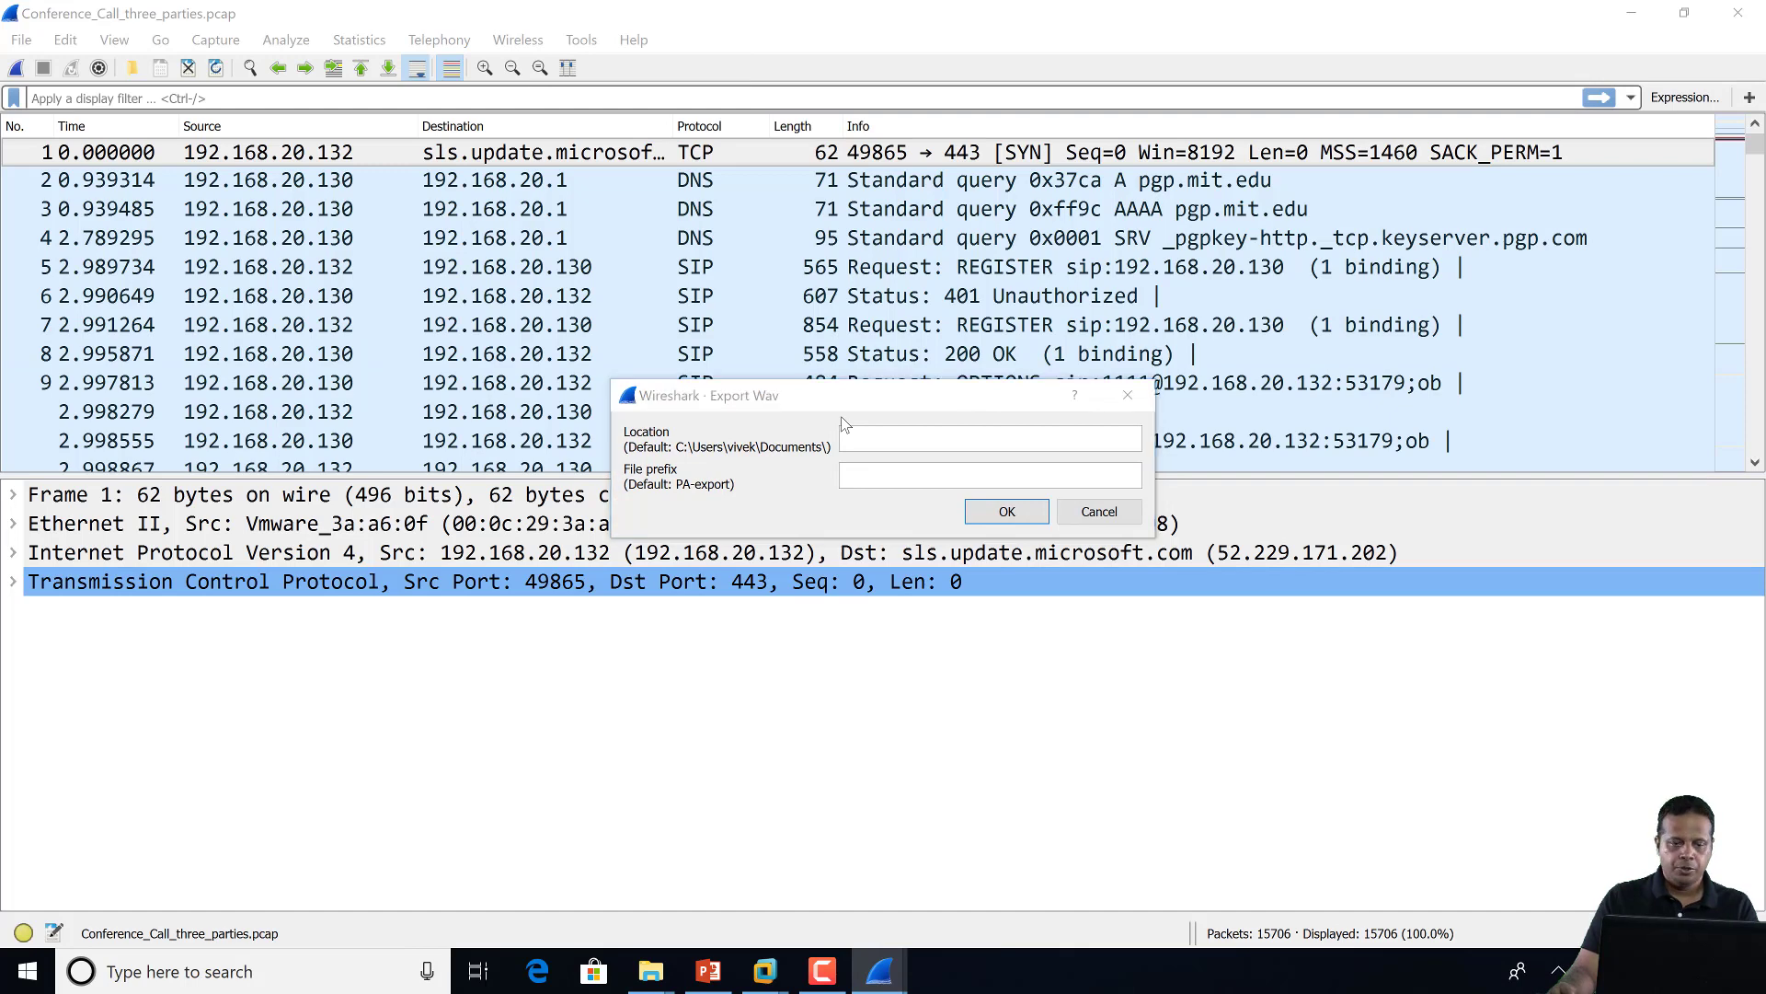
key(alt+Tab)
key(alt+Tab)
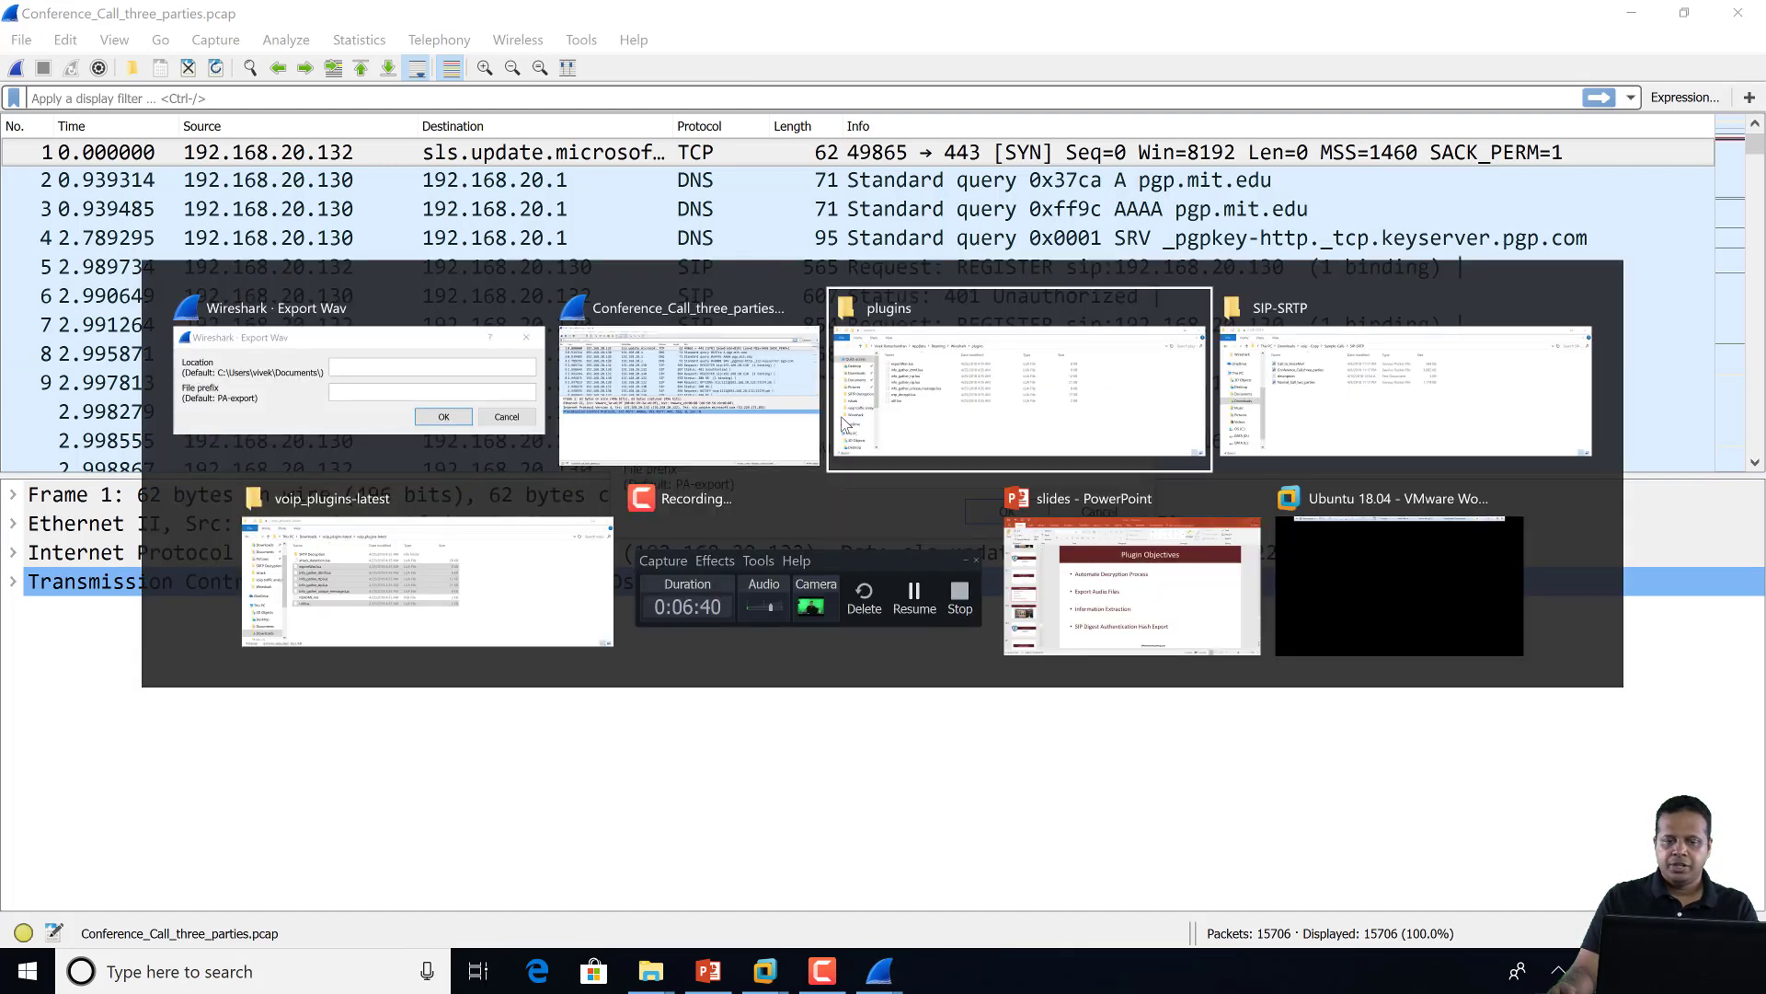
key(alt+Tab)
key(alt+Tab)
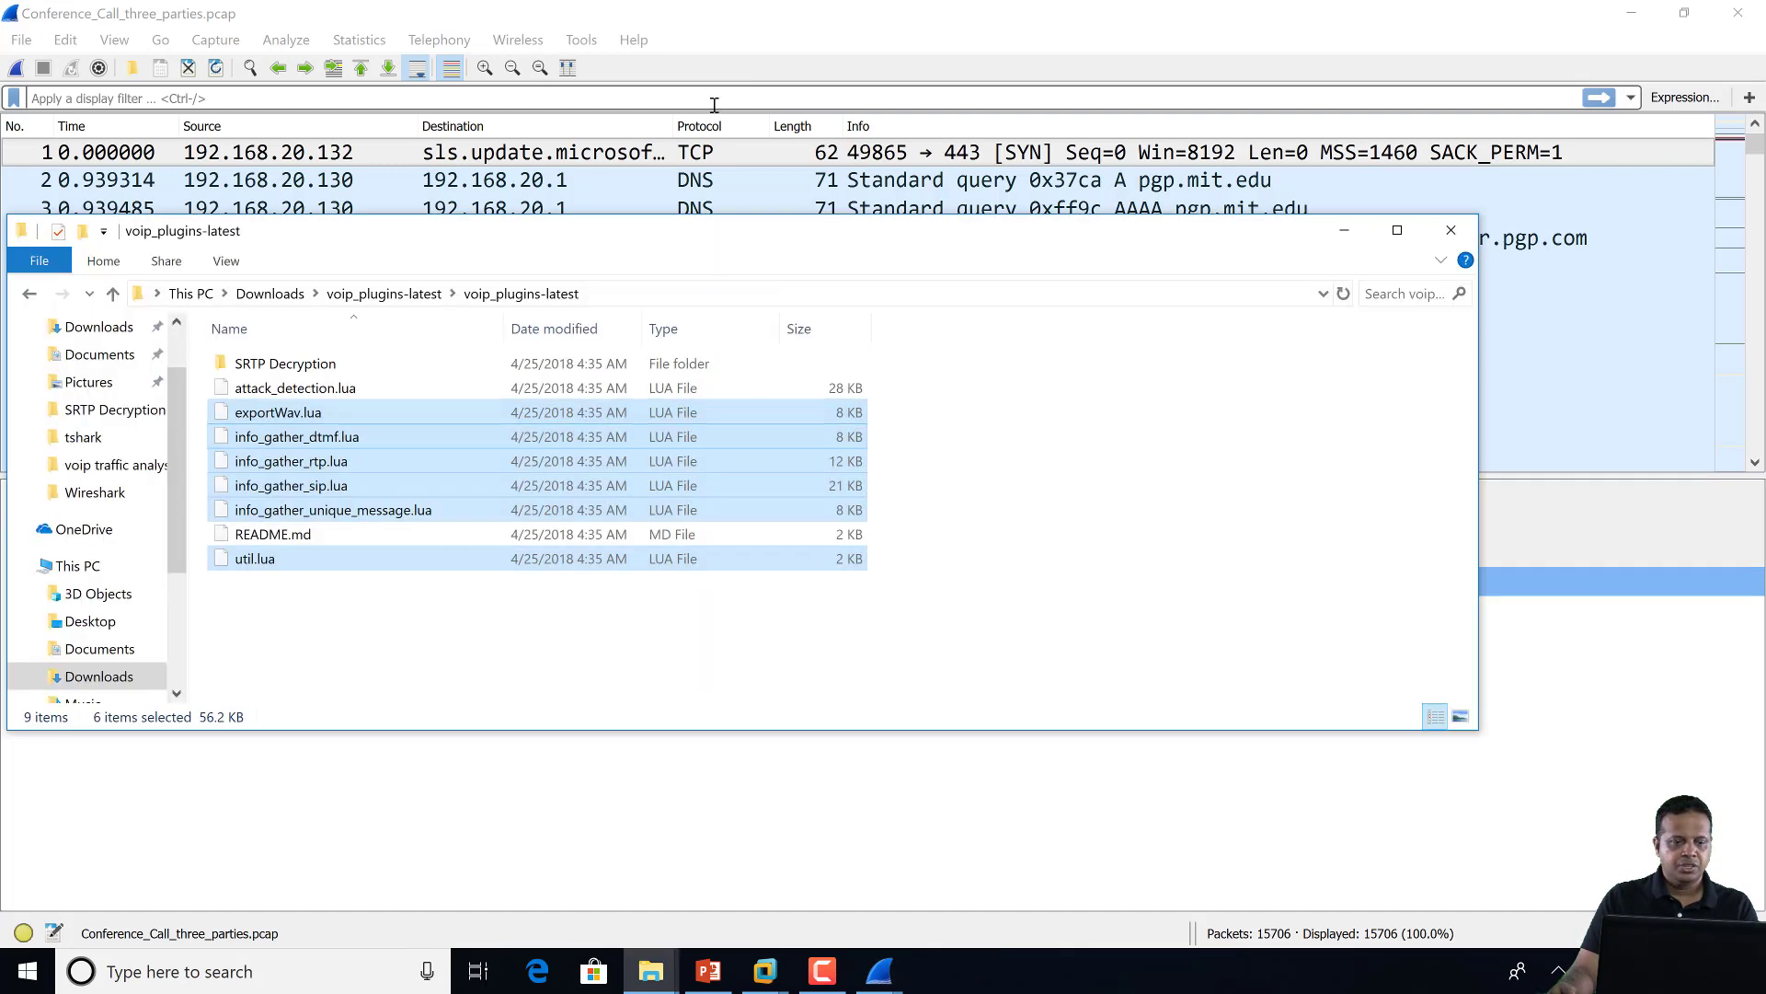
Paste the voip_plugins-latest folder path as the Export Wav location and export with the default PA-export prefix
click(720, 296)
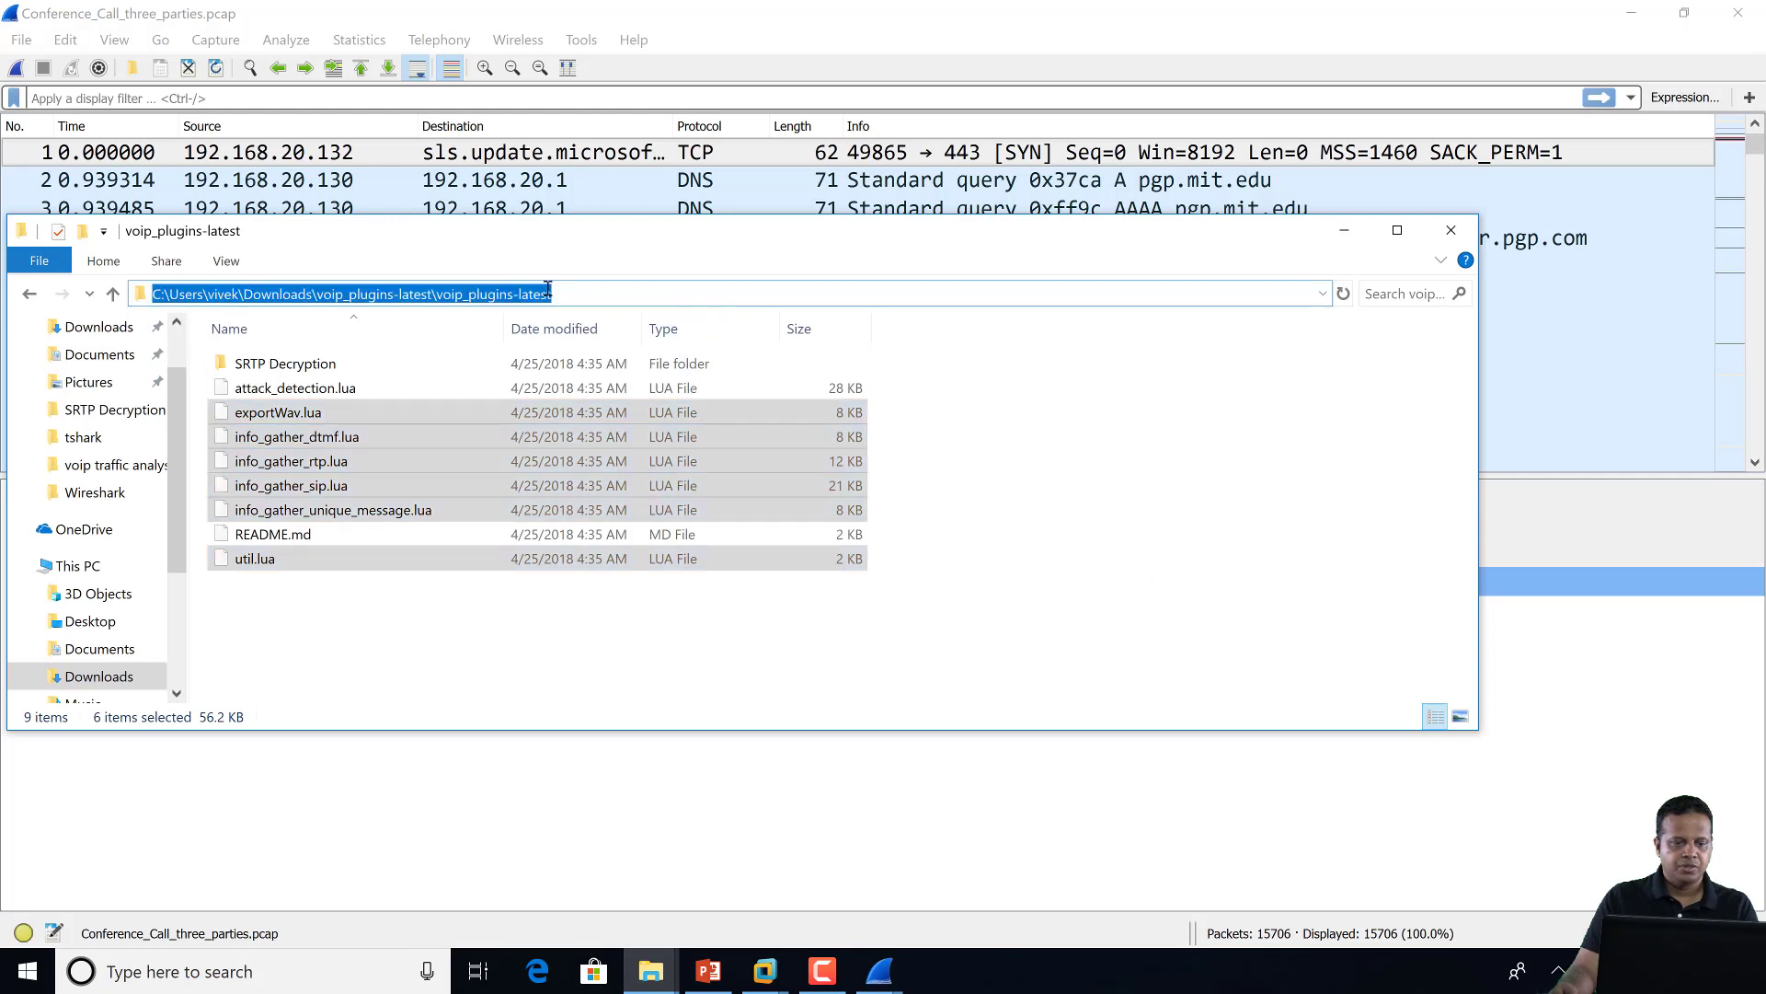
right_click(262, 294)
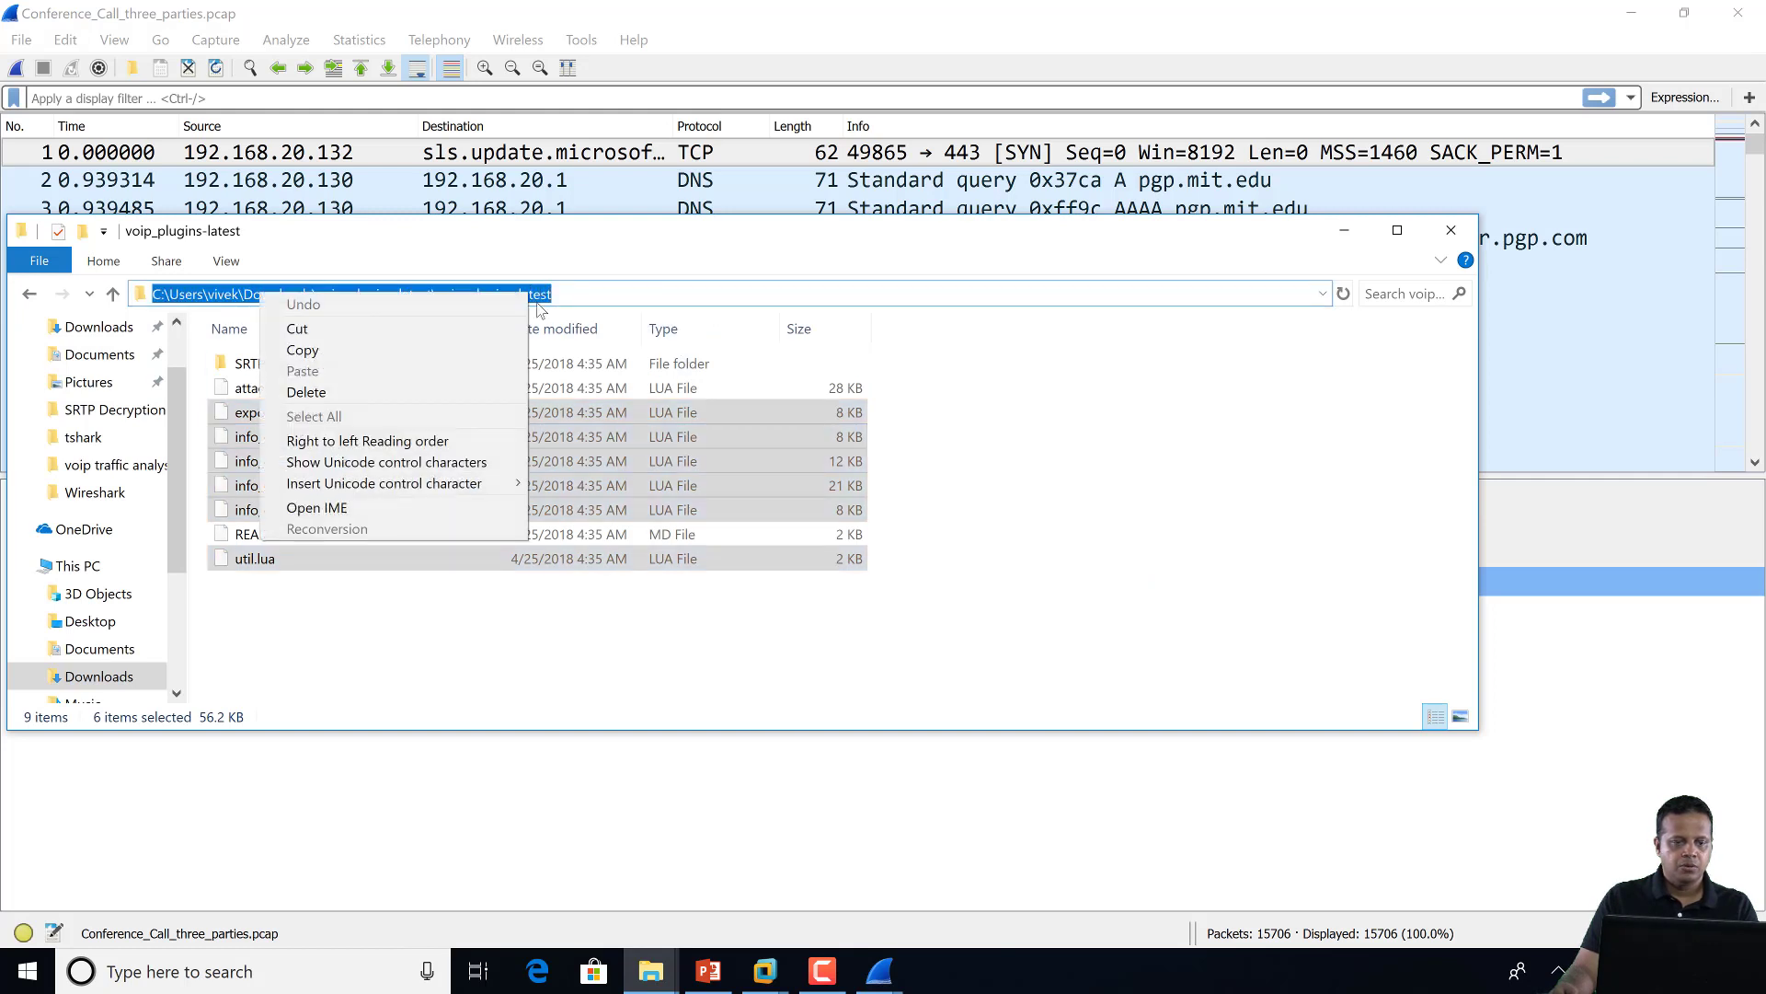
click(449, 350)
click(455, 611)
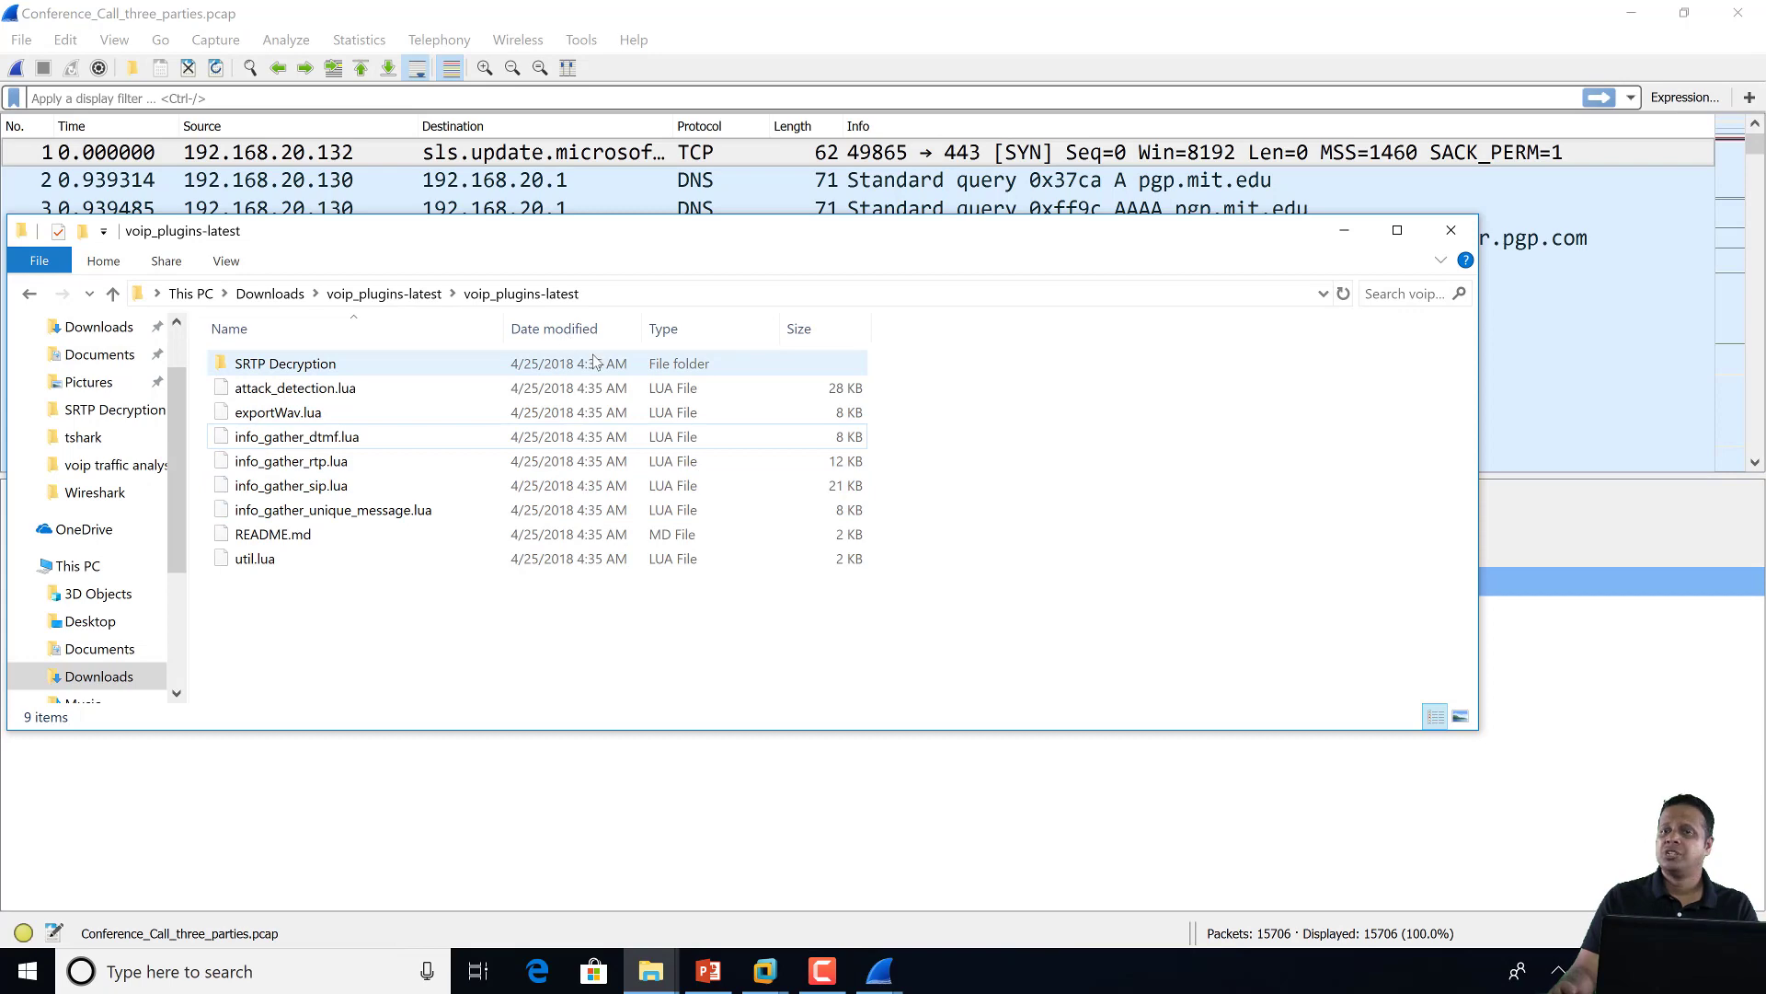
key(alt+Tab)
click(910, 442)
key(ctrl+v)
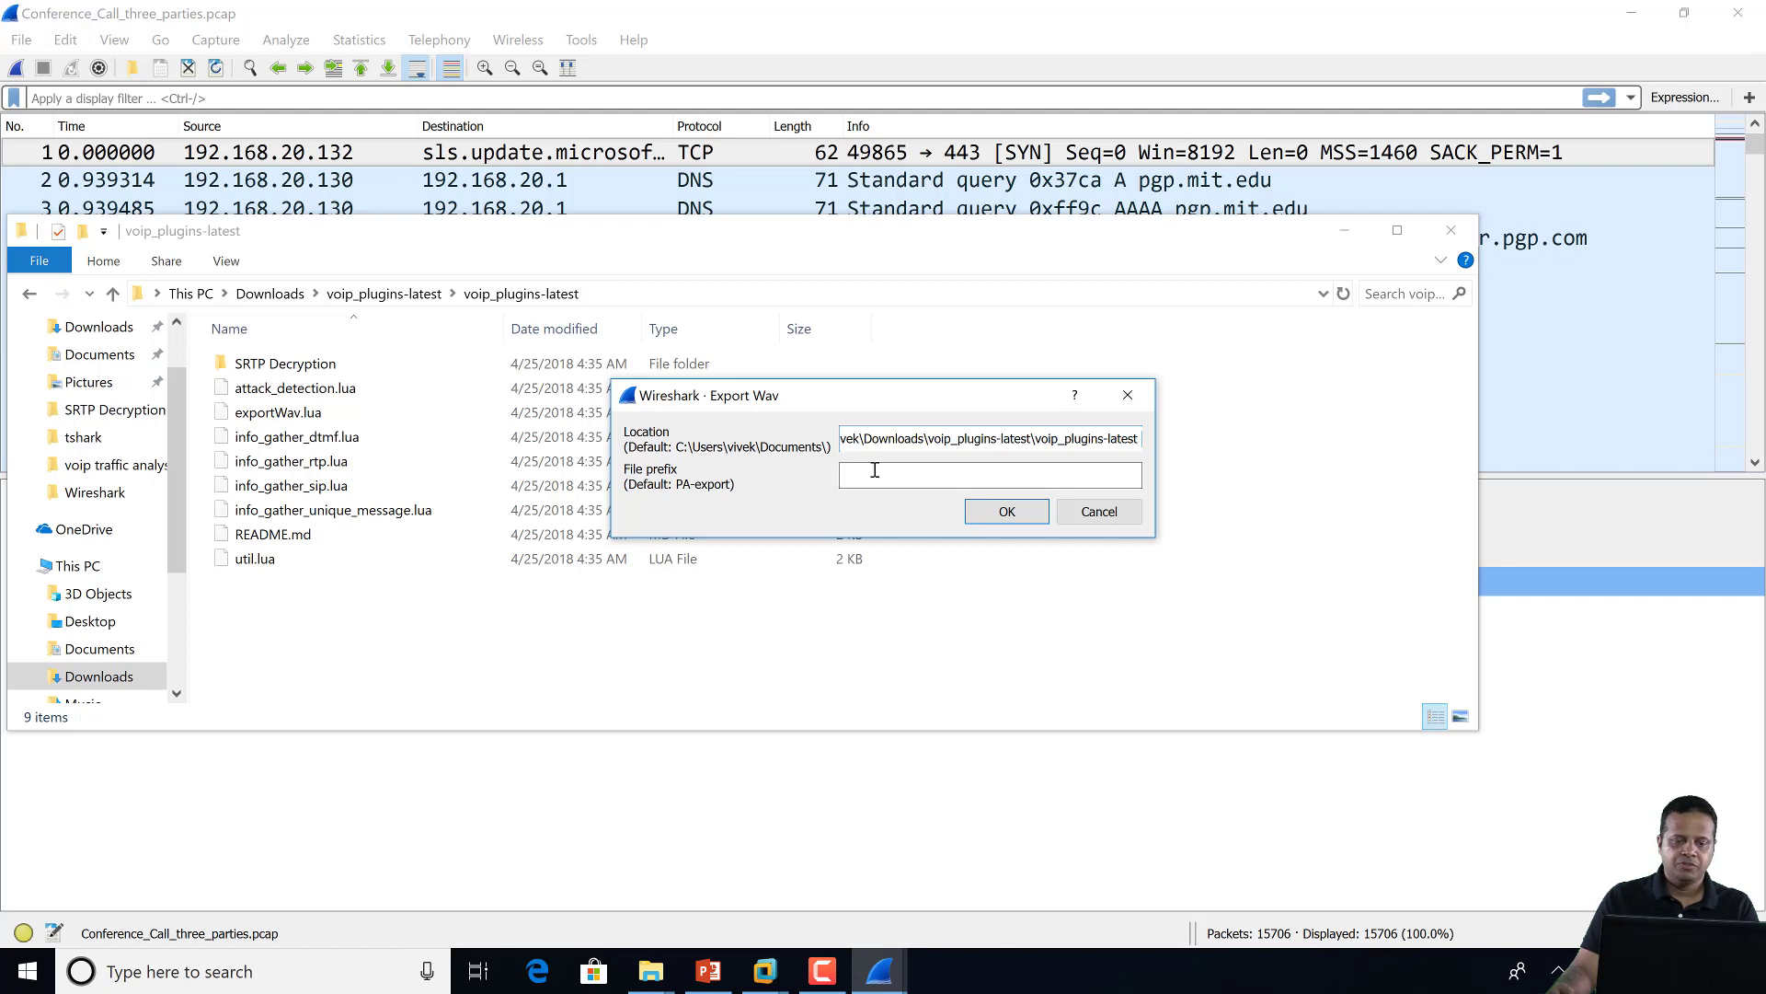
click(1009, 511)
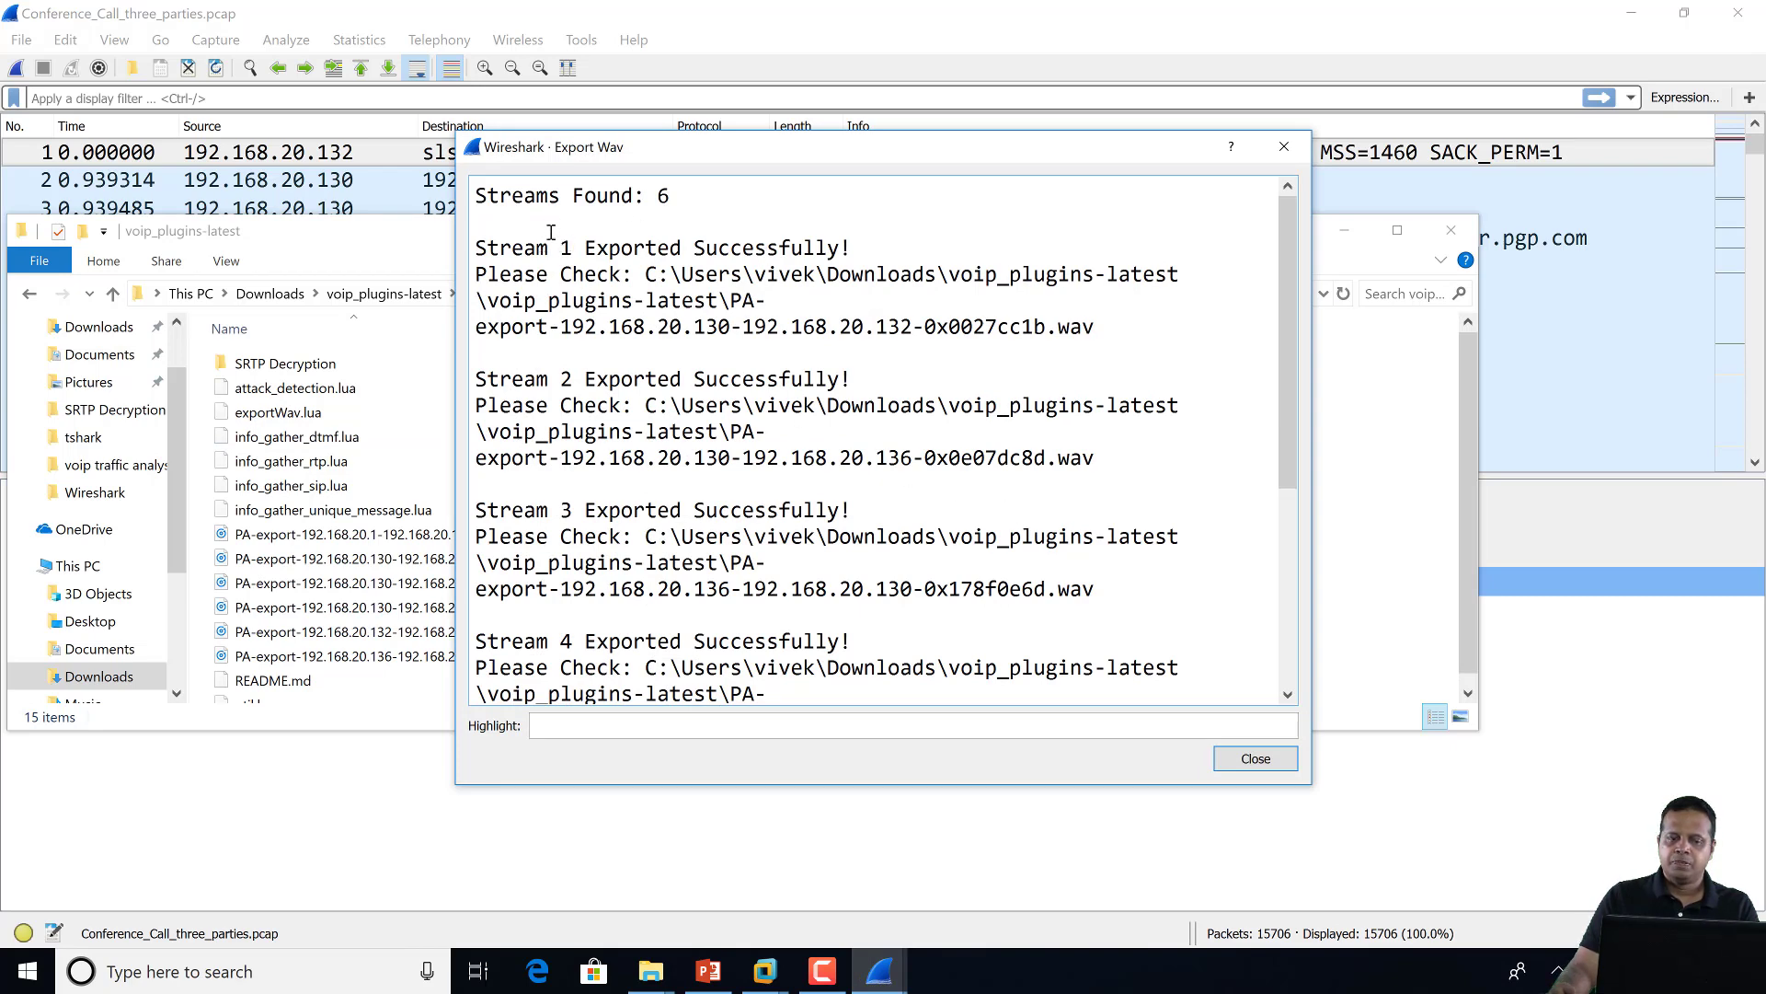
Widen the Export Wav report to read all six exported stream paths, then close it
scroll(628, 320, down, 5)
scroll(638, 315, up, 5)
scroll(638, 316, down, 5)
scroll(638, 313, up, 5)
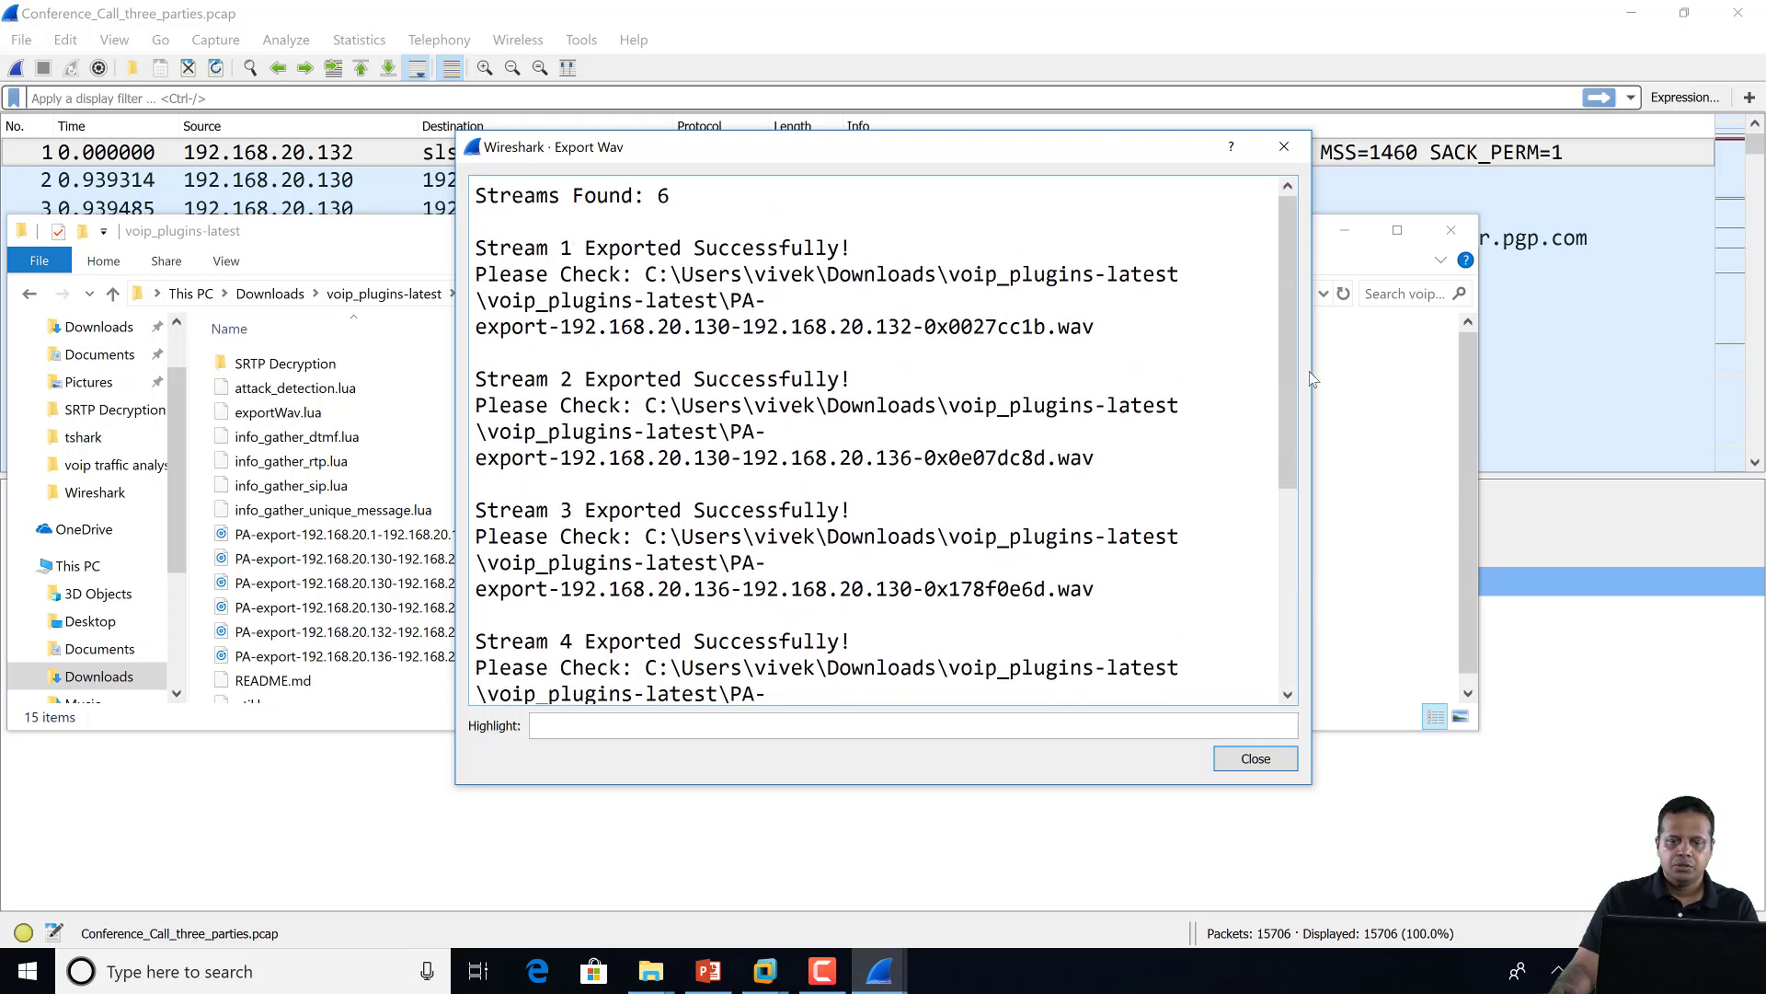
drag(922, 146, 594, 93)
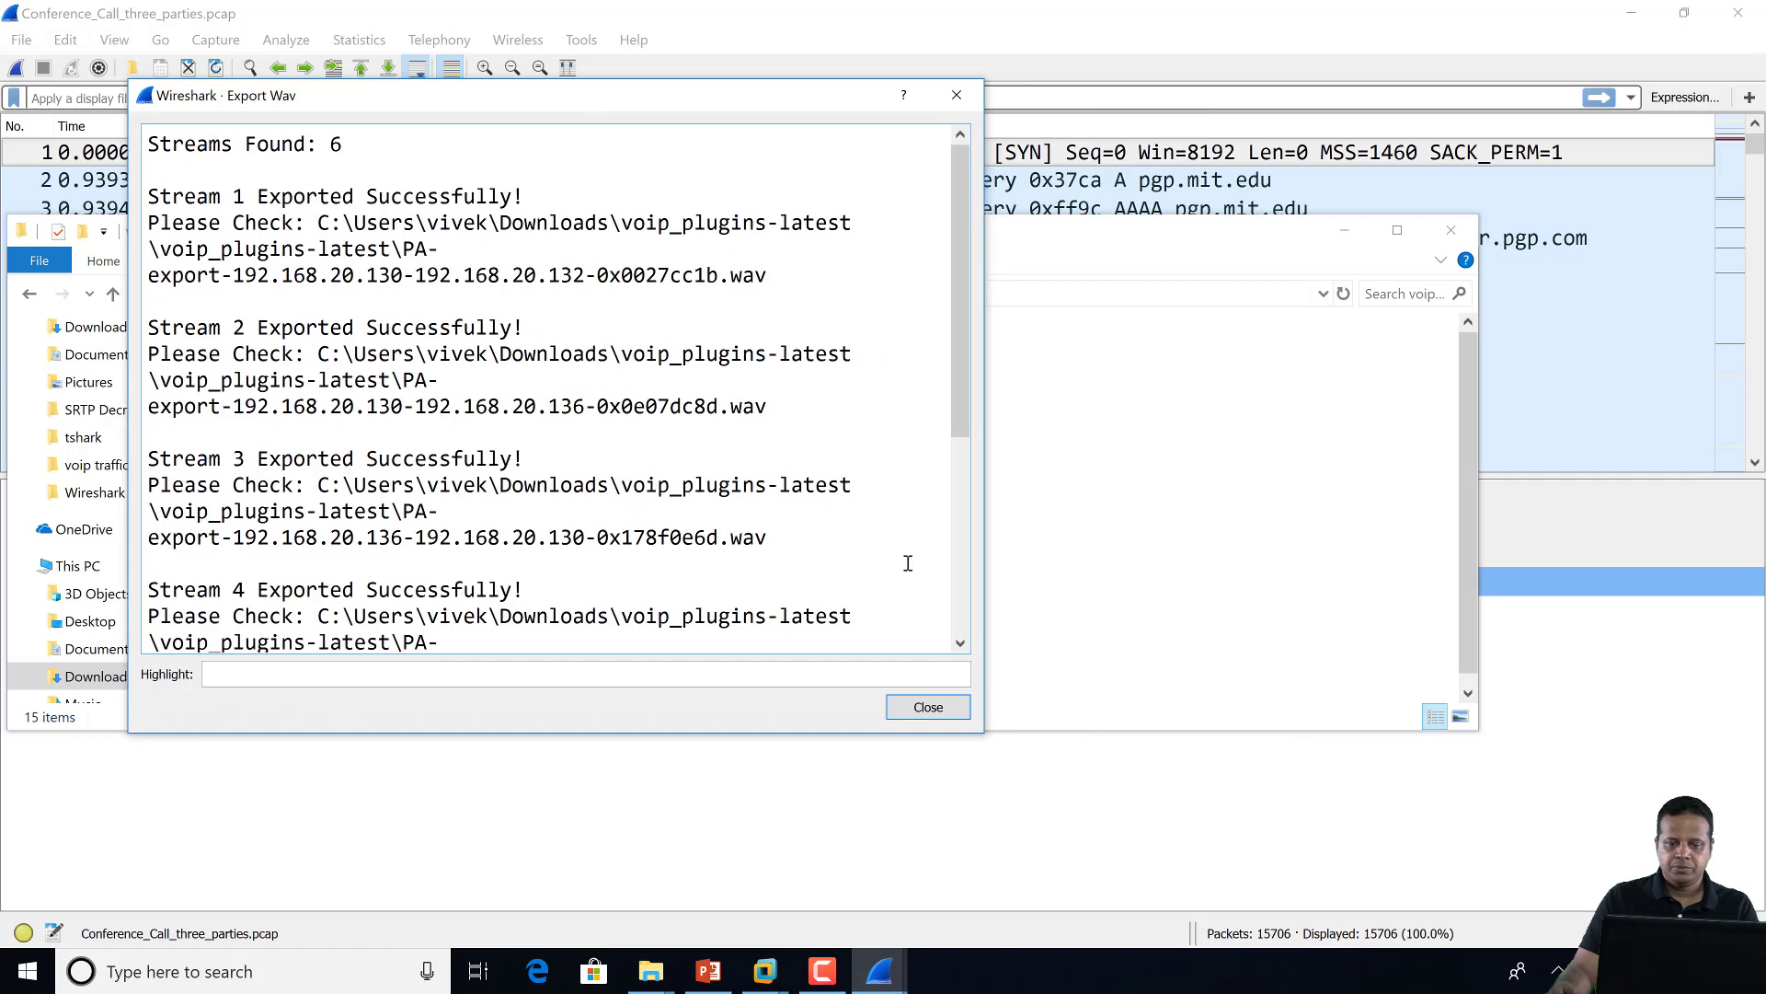
drag(987, 682, 1760, 682)
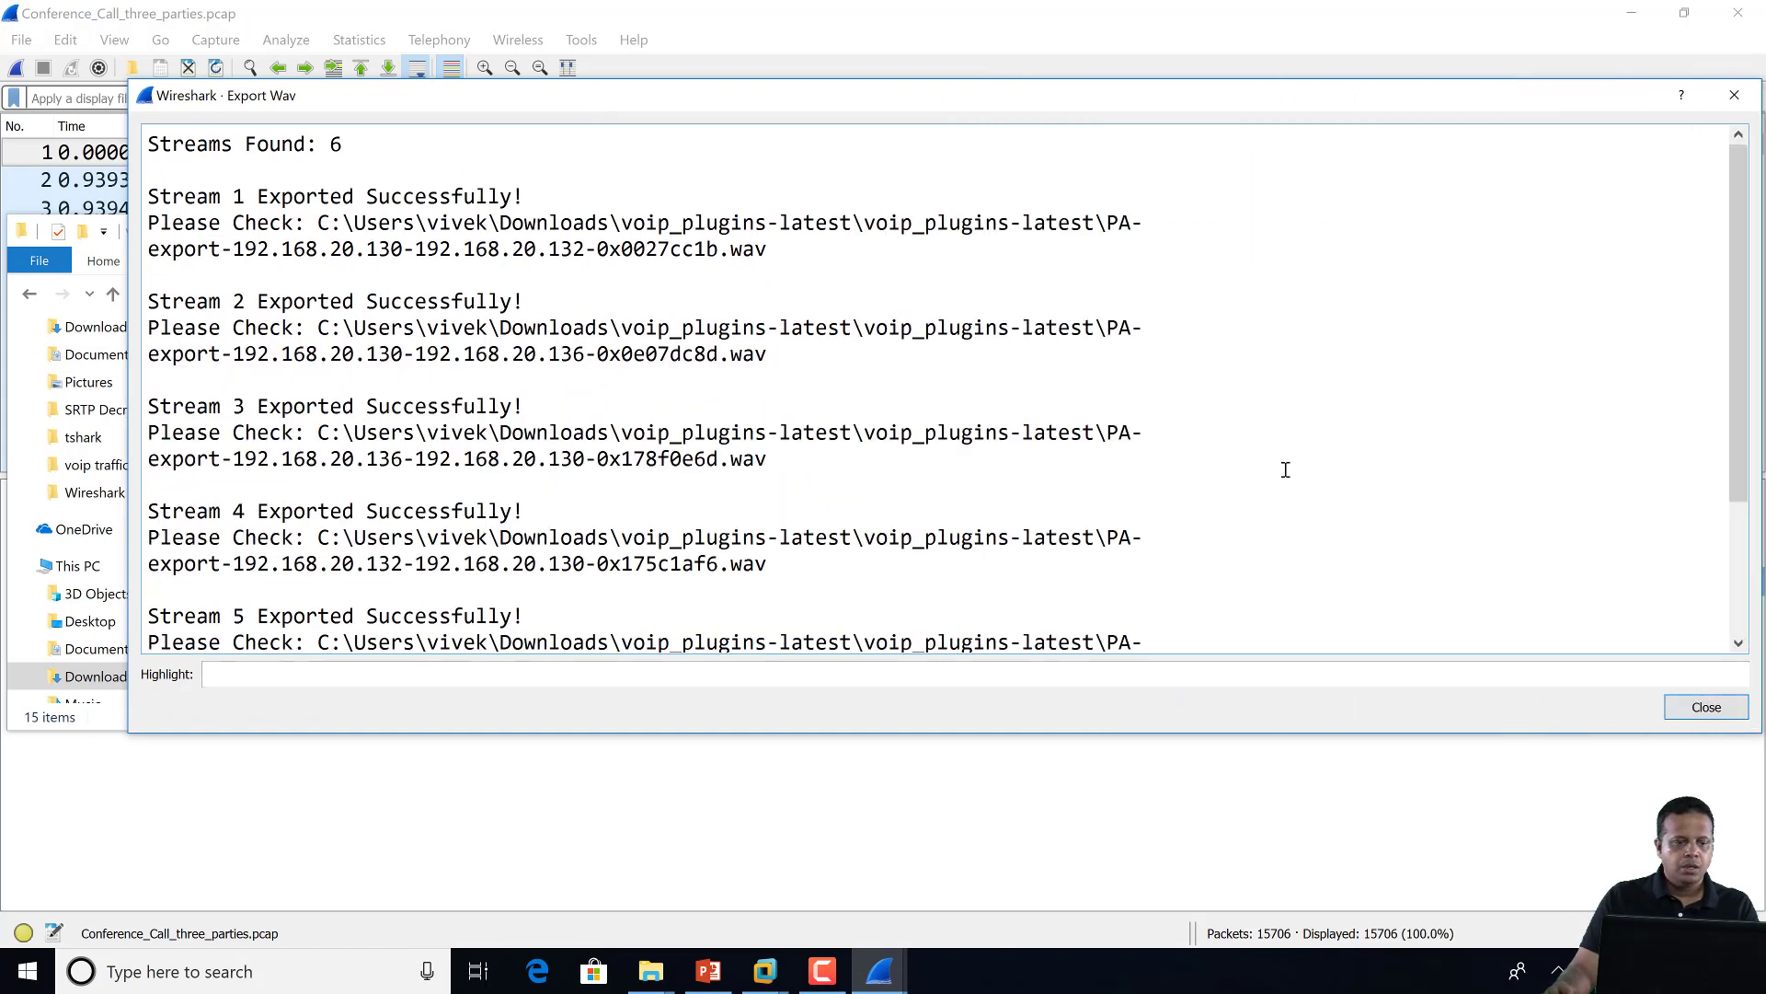
drag(427, 98, 309, 98)
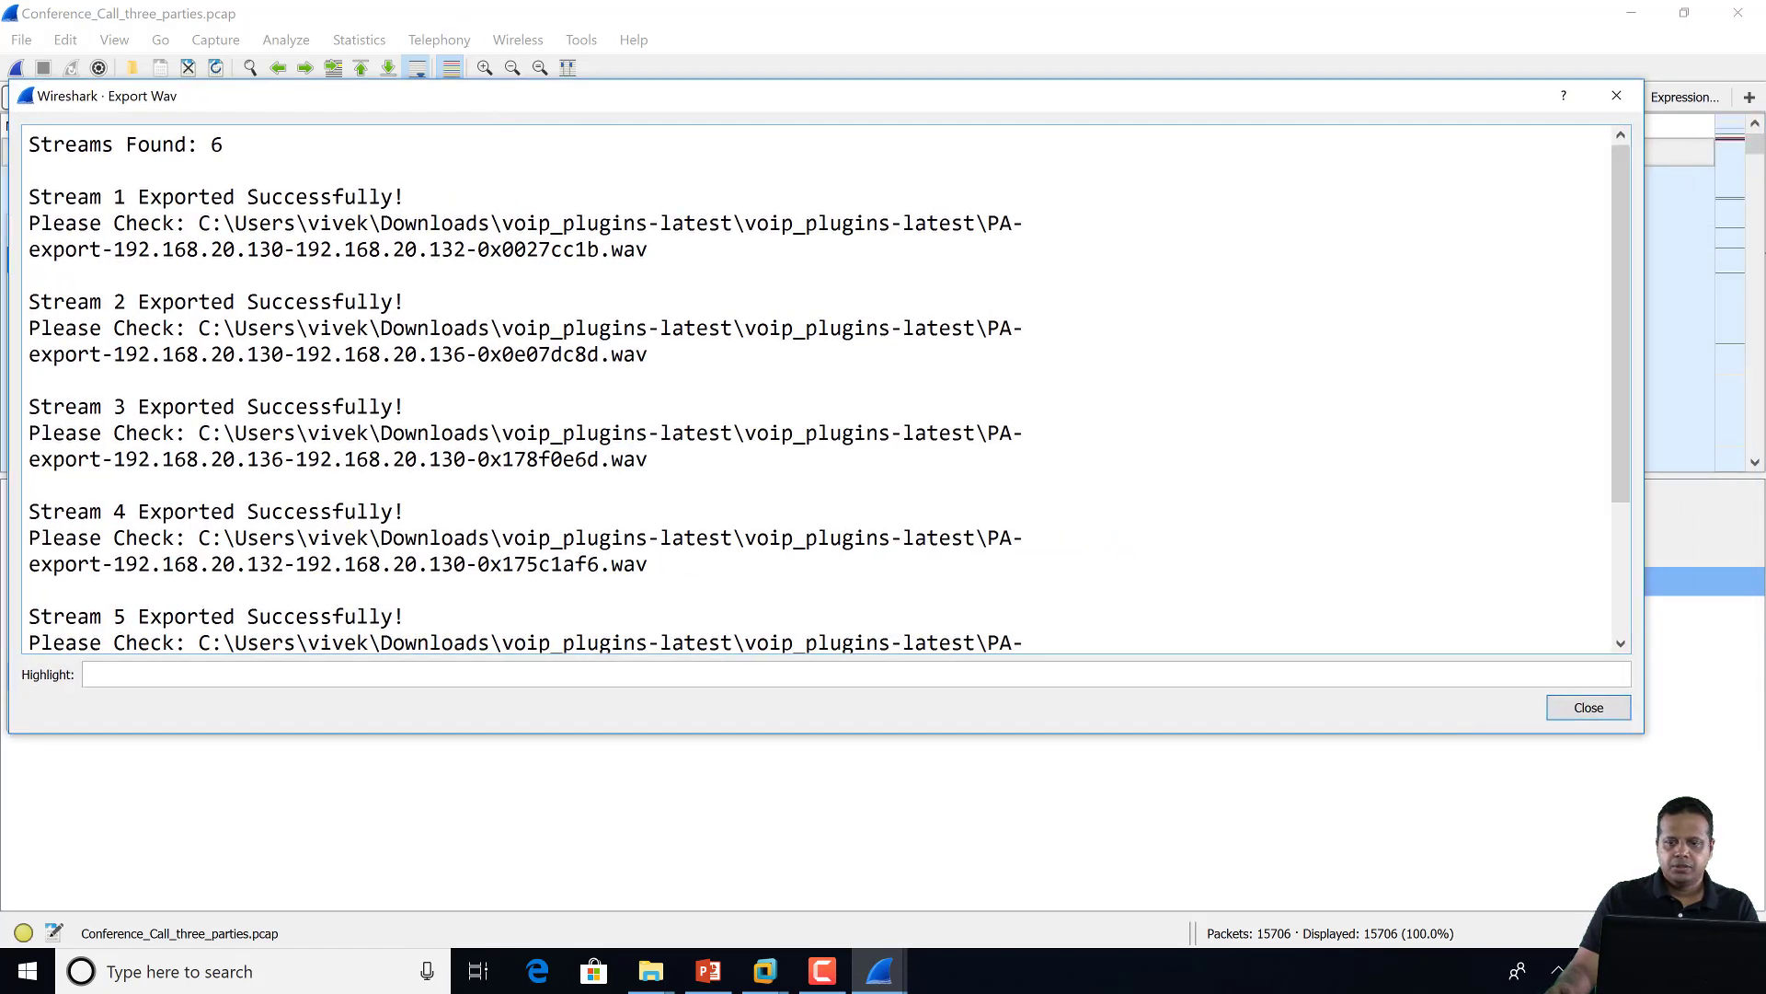
drag(1643, 246, 1760, 255)
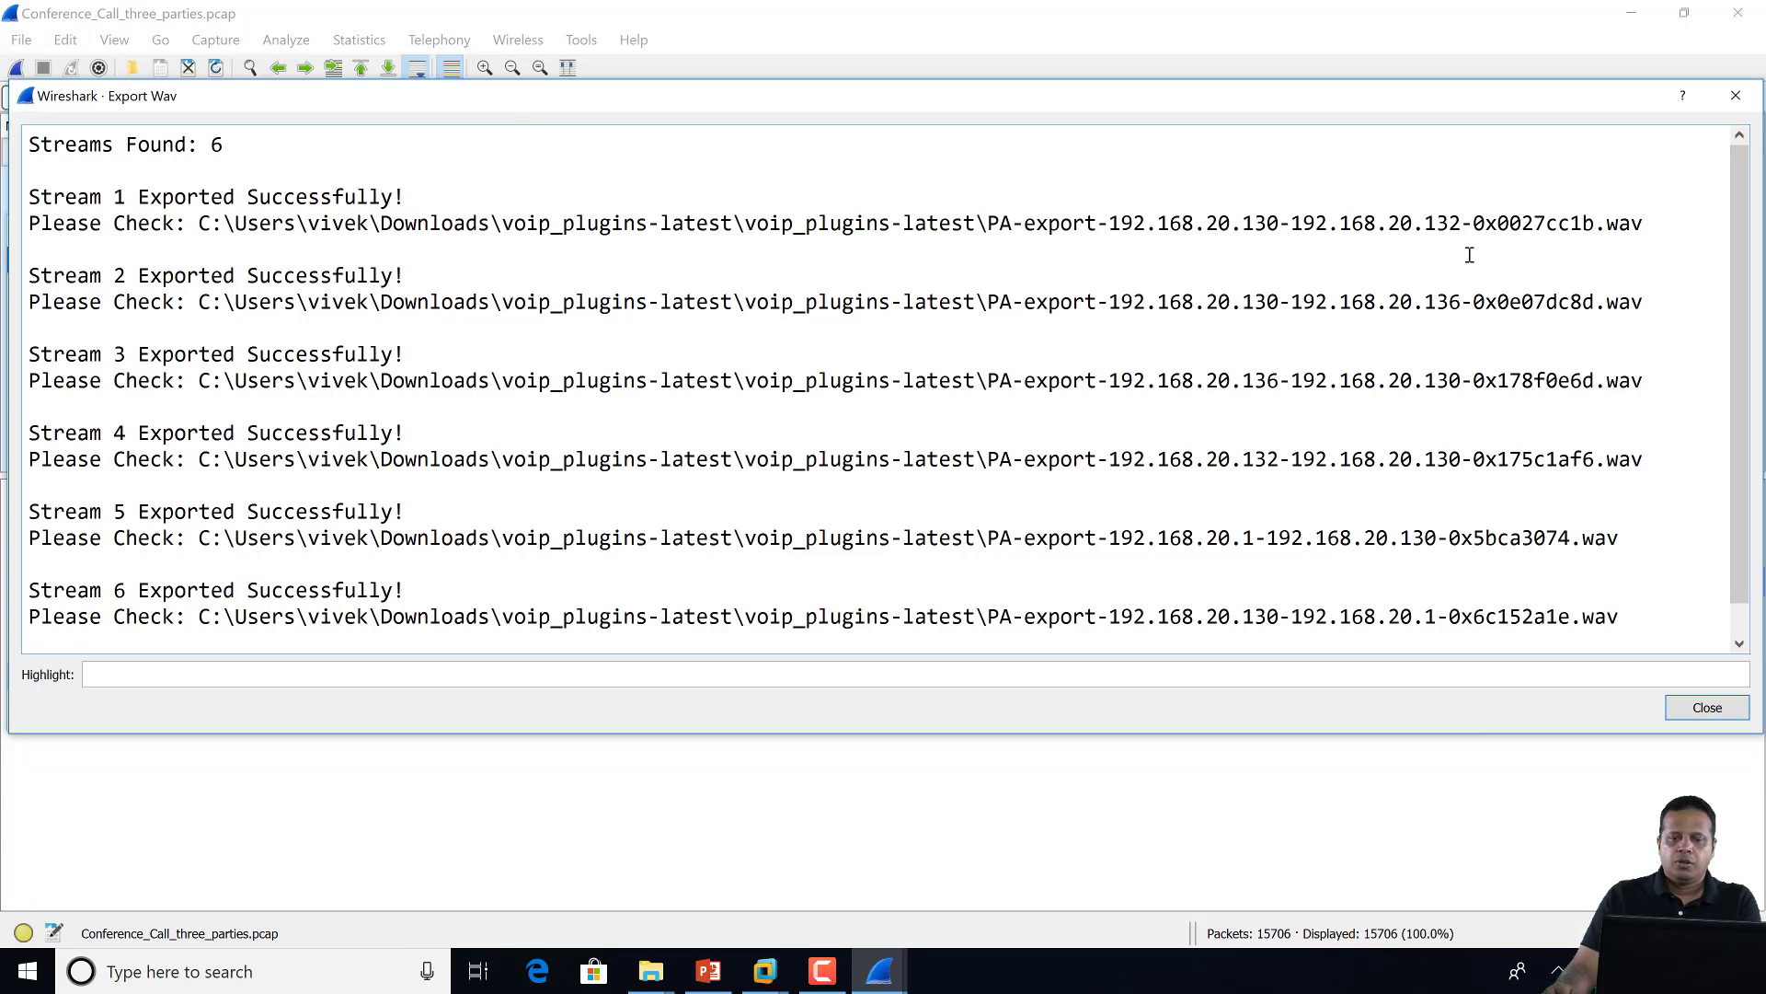
click(1737, 96)
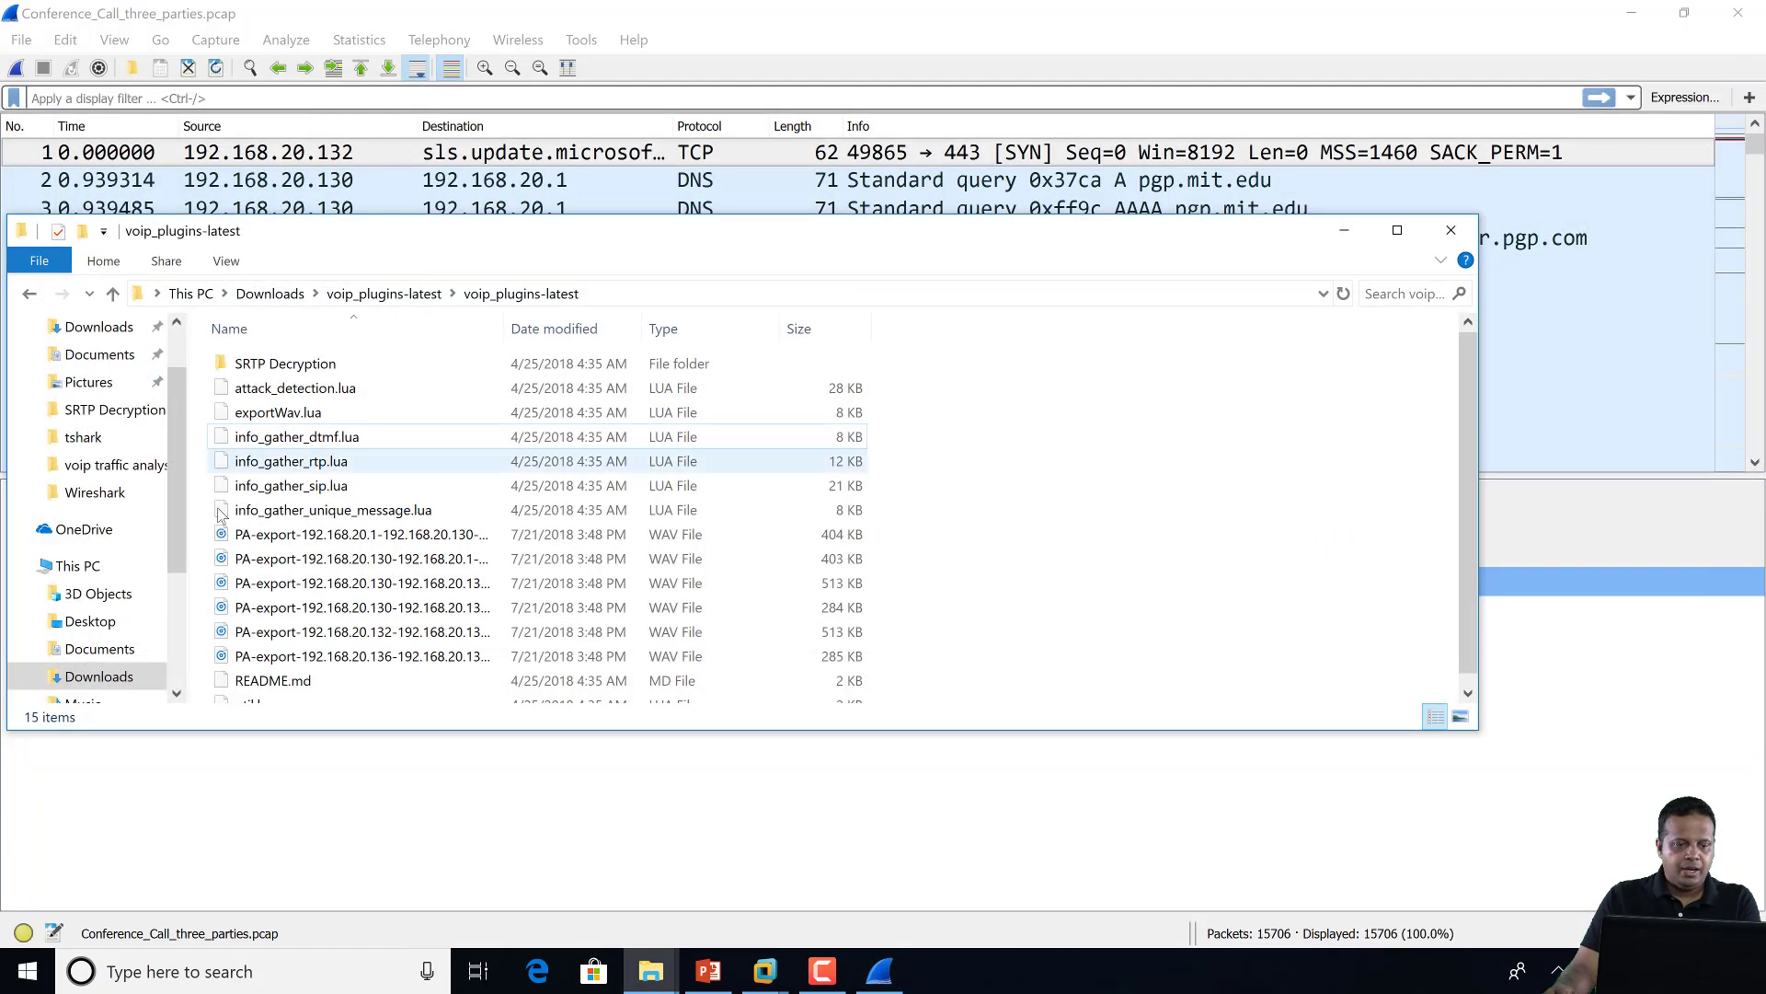
Inspect the exported PA-export WAV files in the voip_plugins-latest folder
click(232, 538)
click(253, 558)
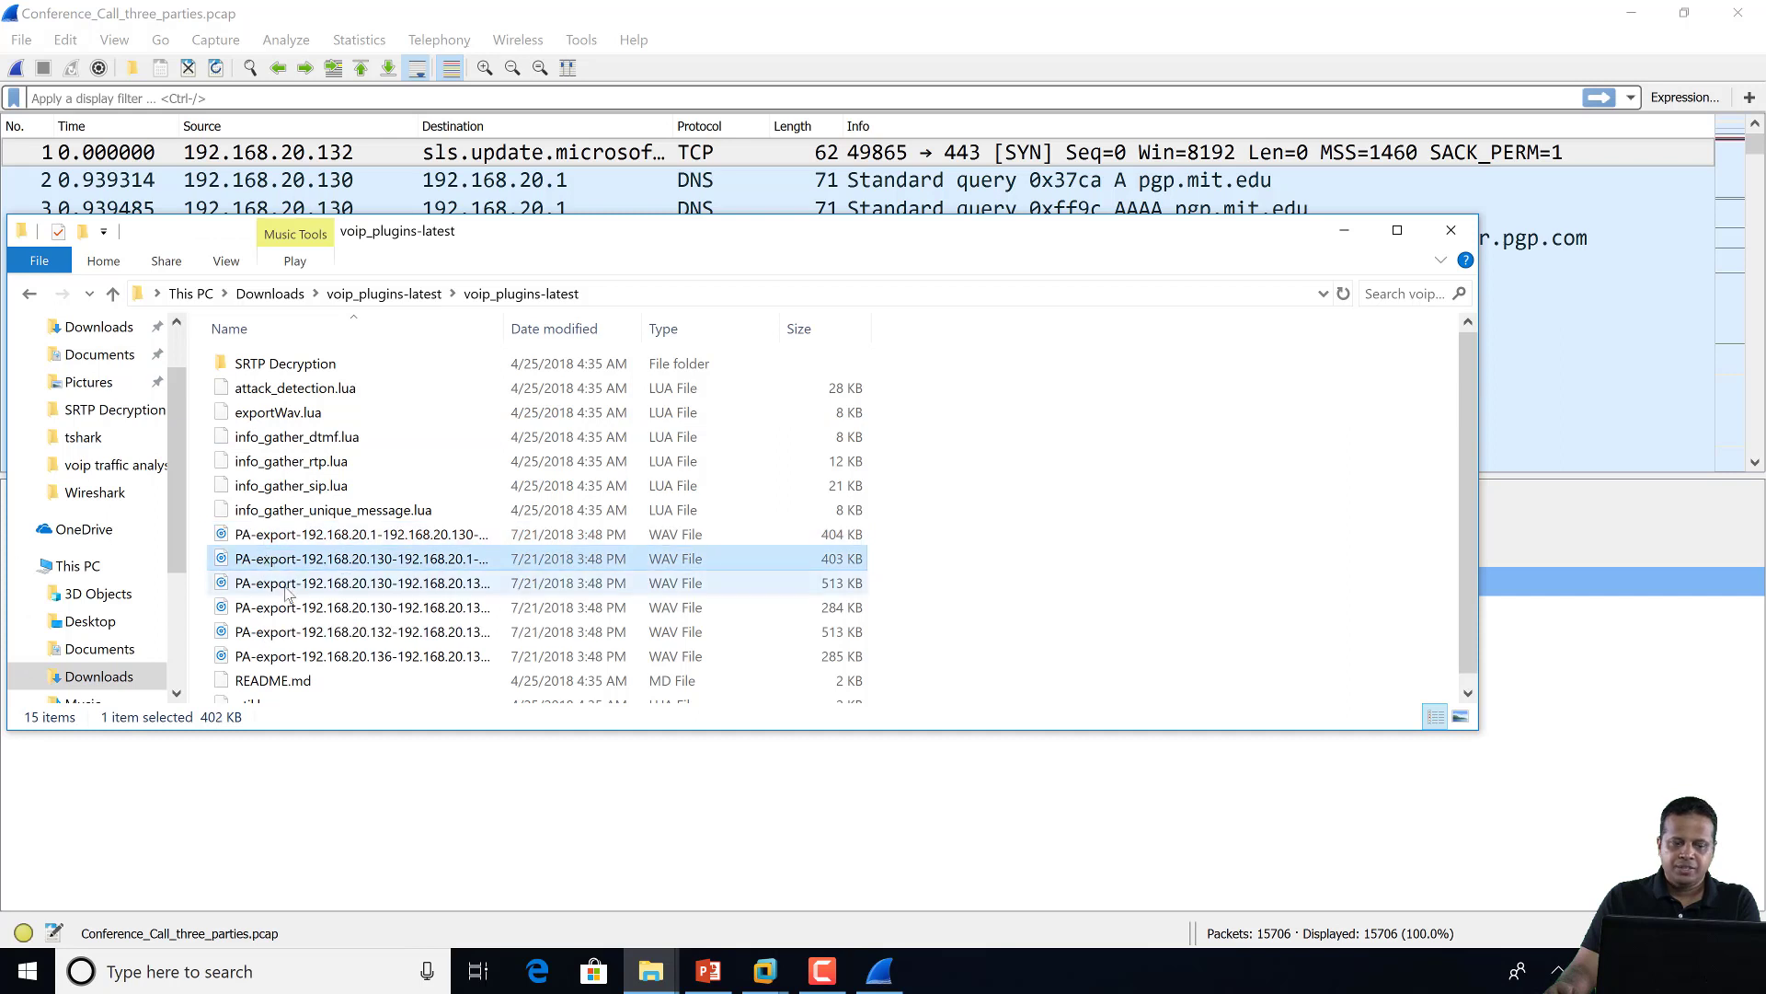
click(276, 582)
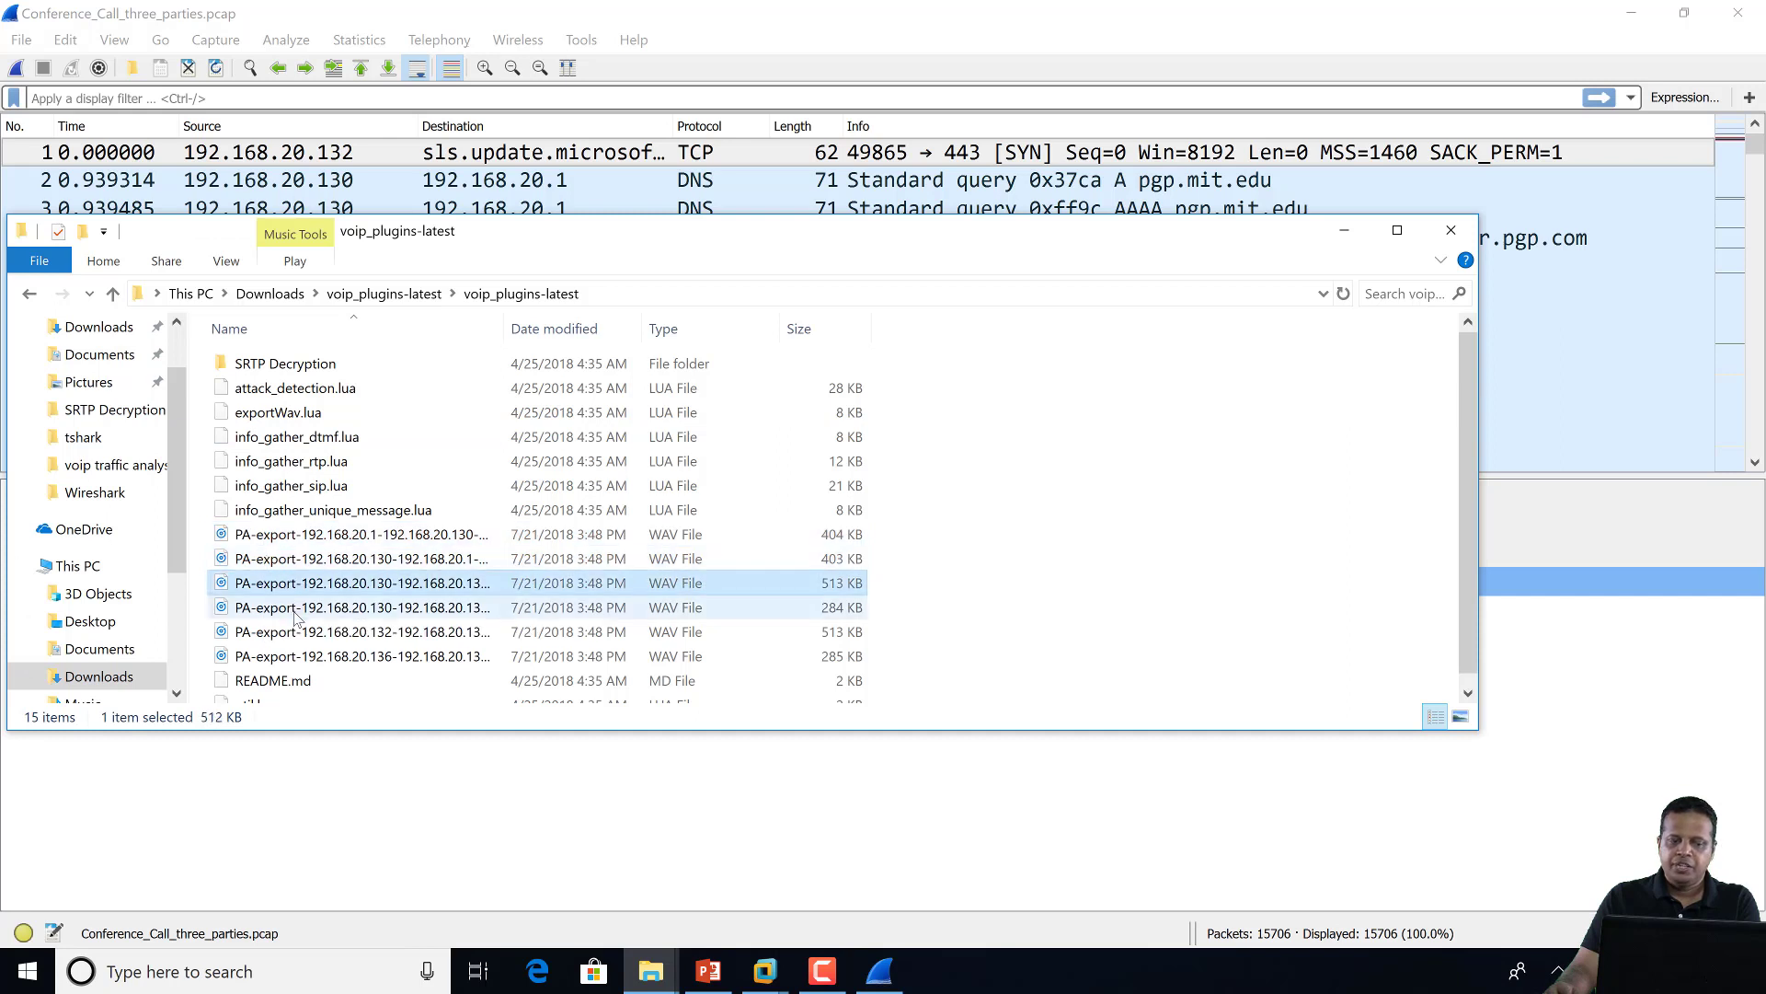
click(1019, 694)
Launch Audacity from Windows search using 'aud'
key(super)
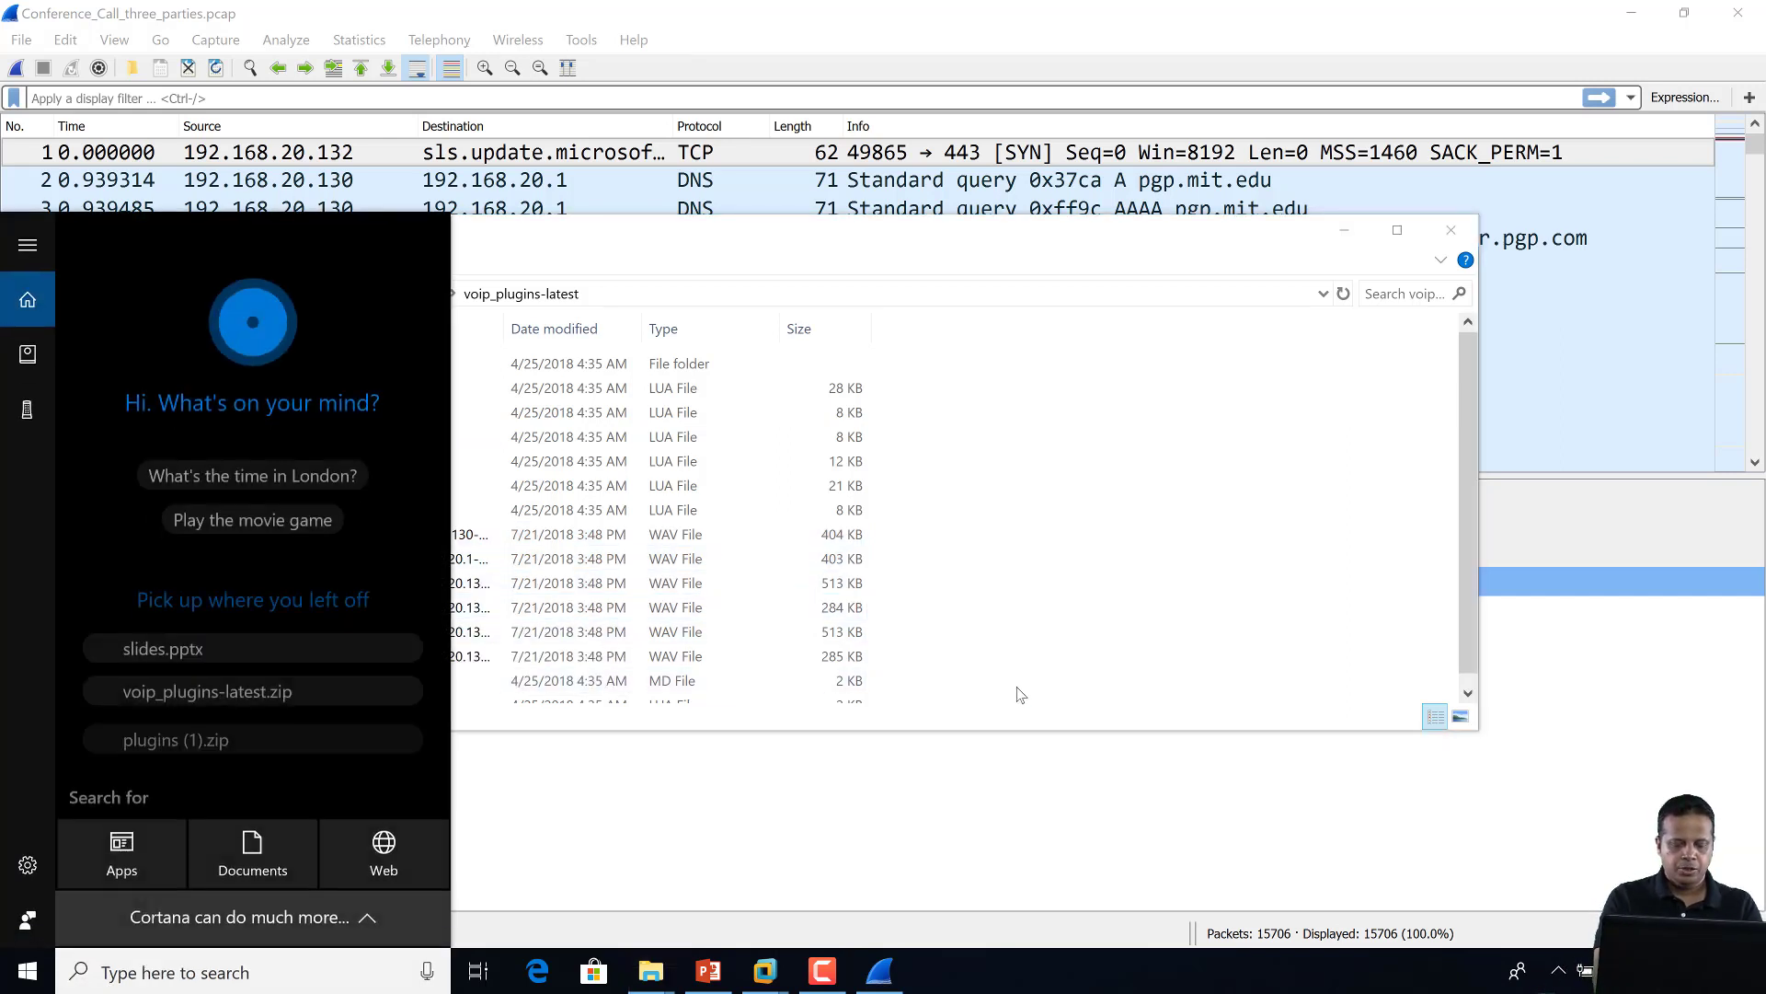
text(aud)
key(Escape)
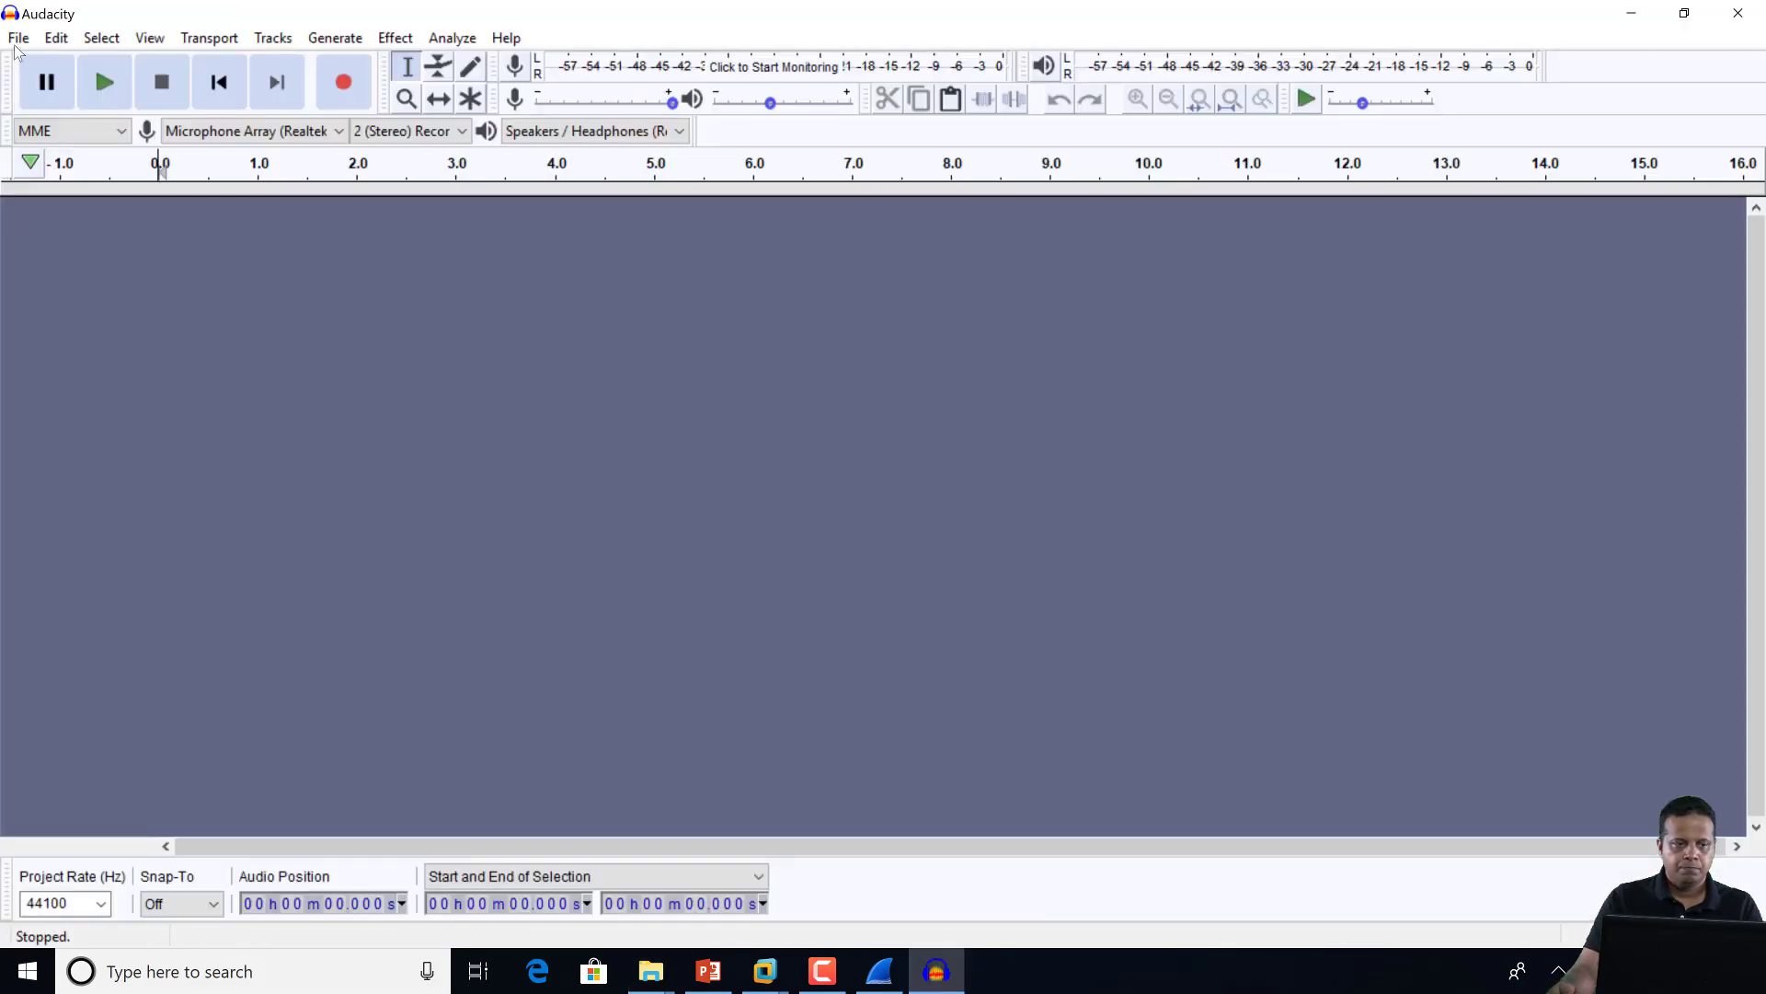
click(17, 40)
Import all six PA-export WAV files into Audacity as separate tracks
mouse_move(188, 258)
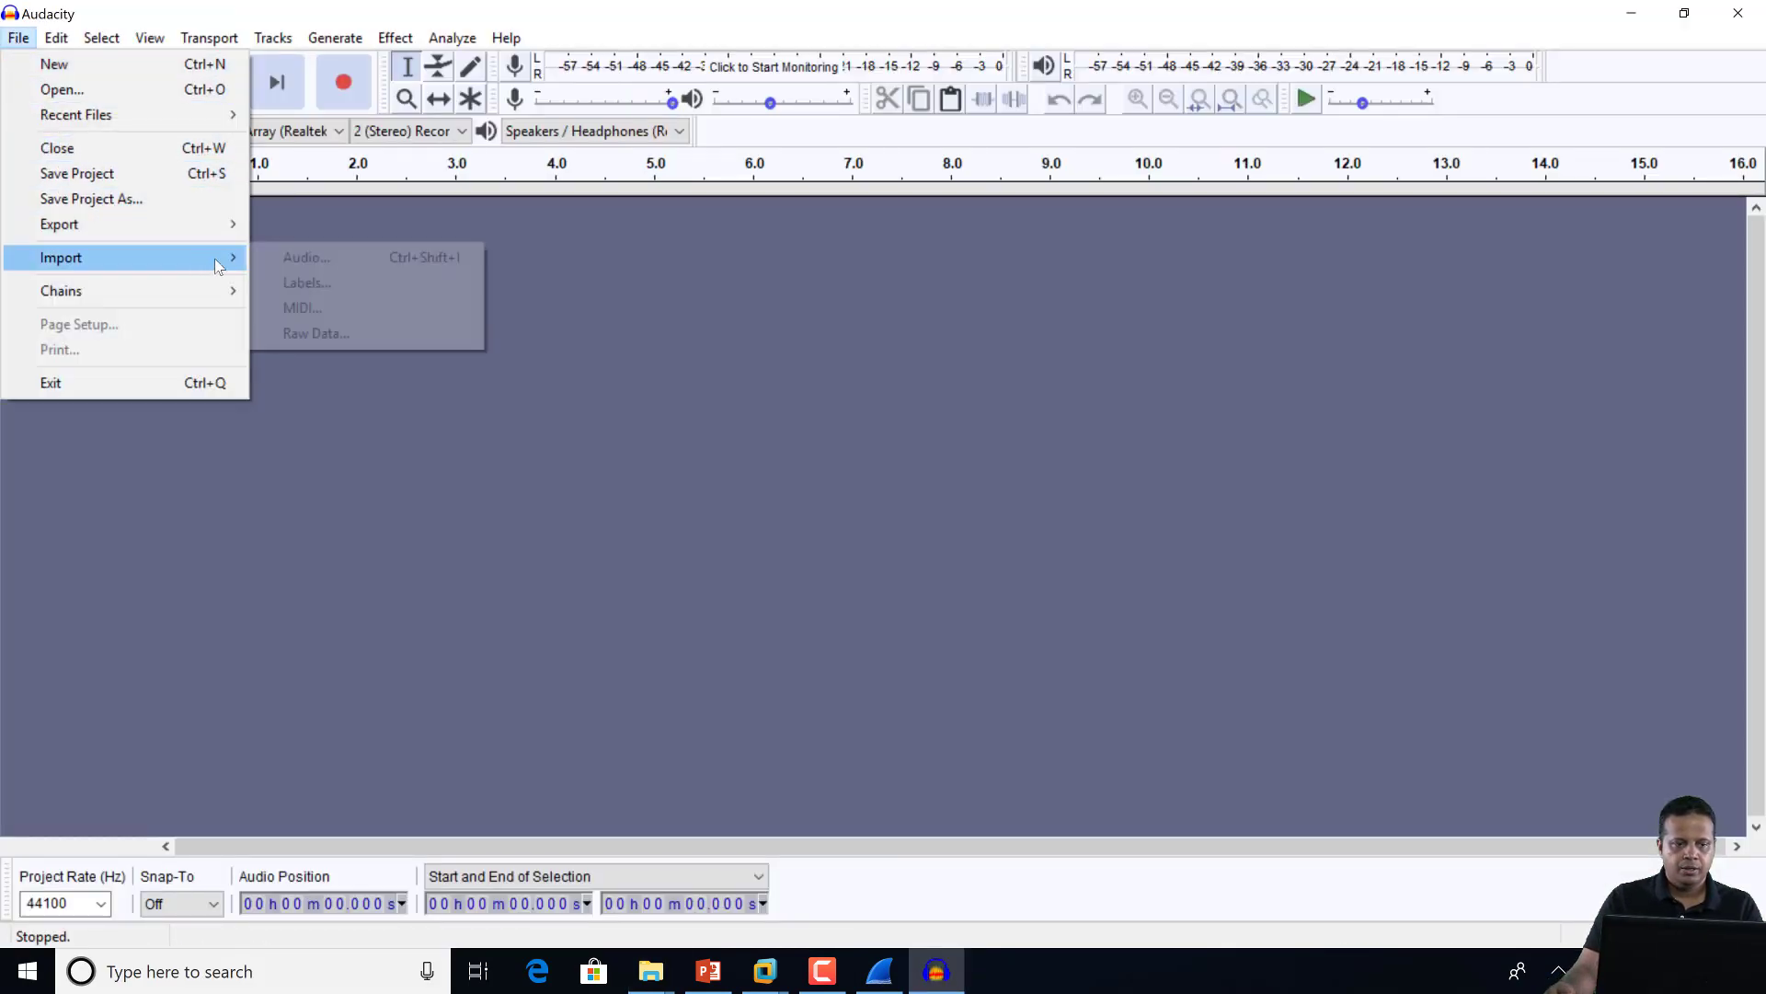
click(319, 266)
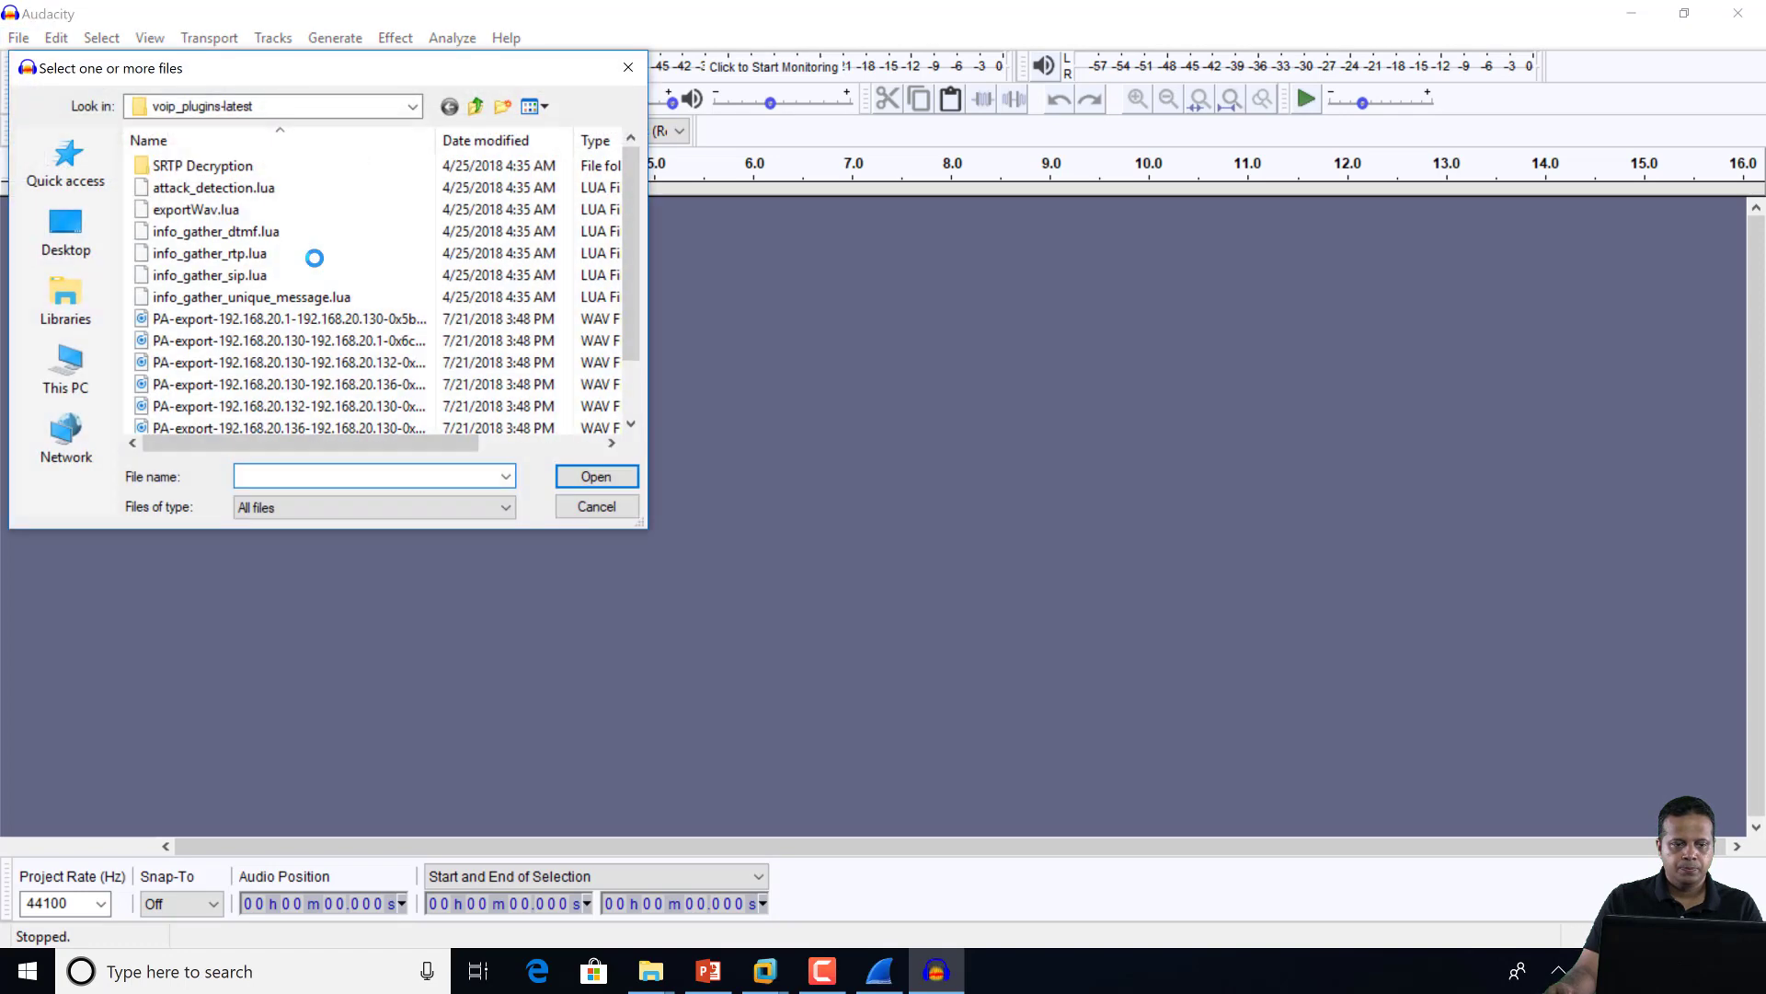
scroll(318, 266, down, 1)
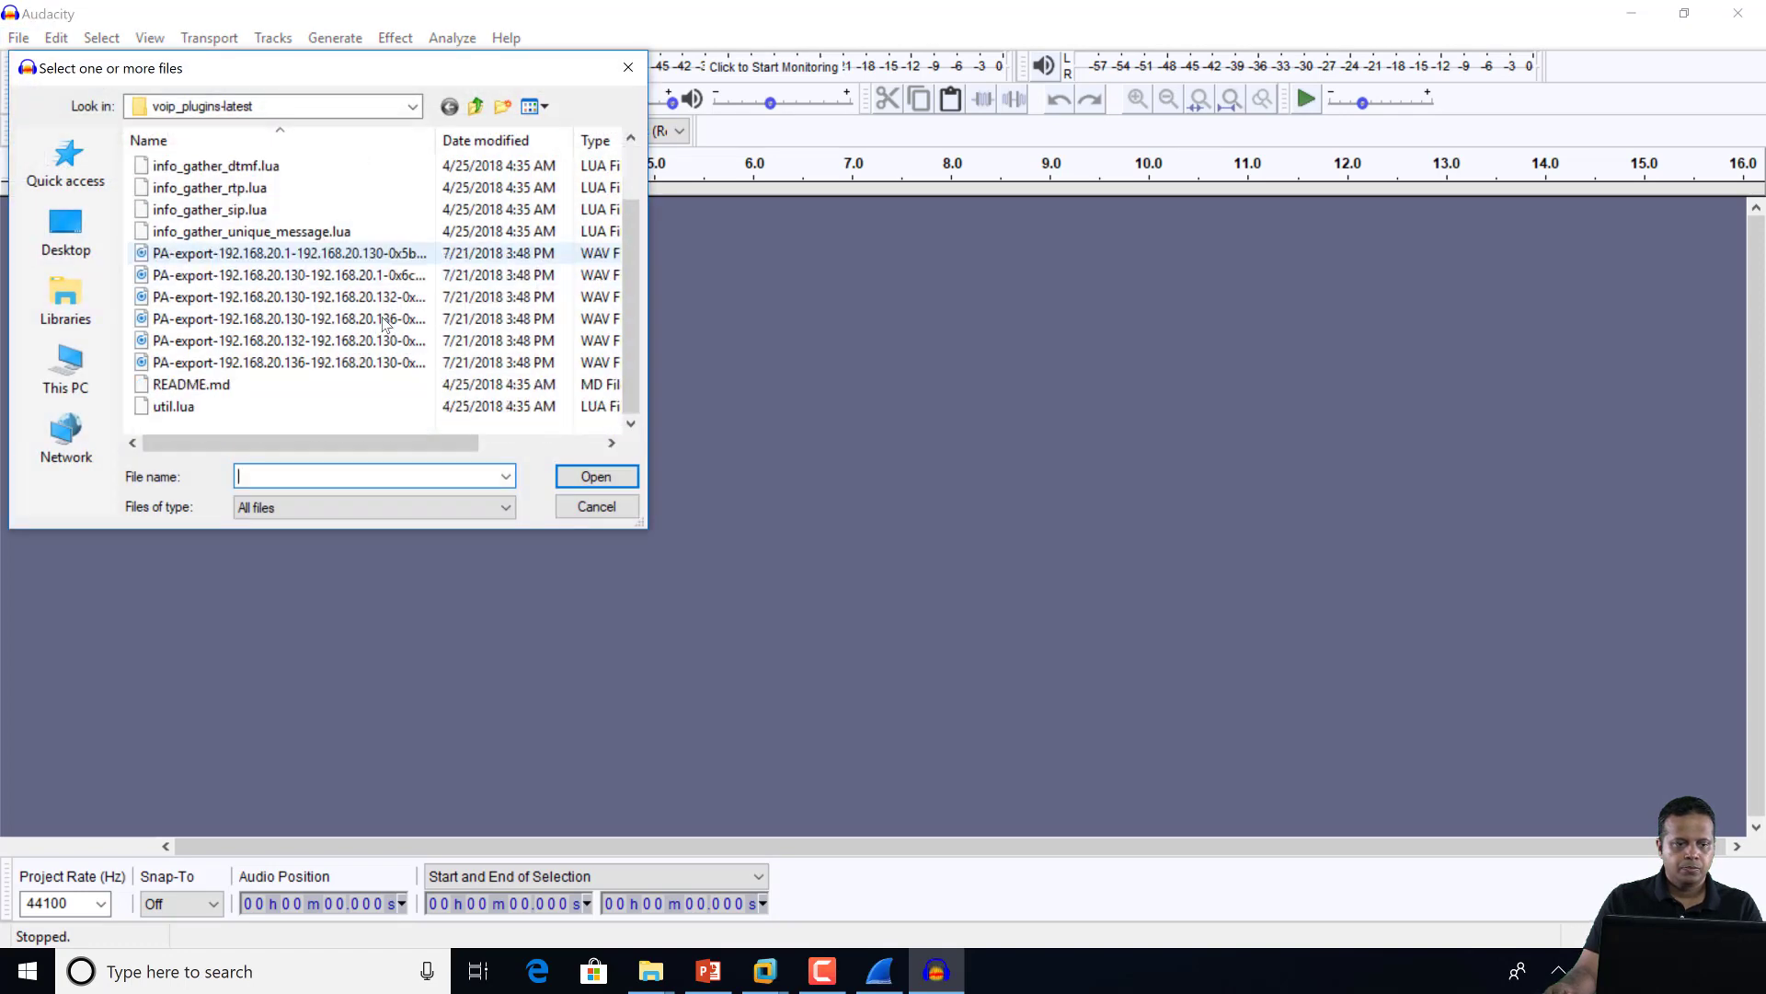
click(338, 253)
shift+click(342, 362)
click(585, 476)
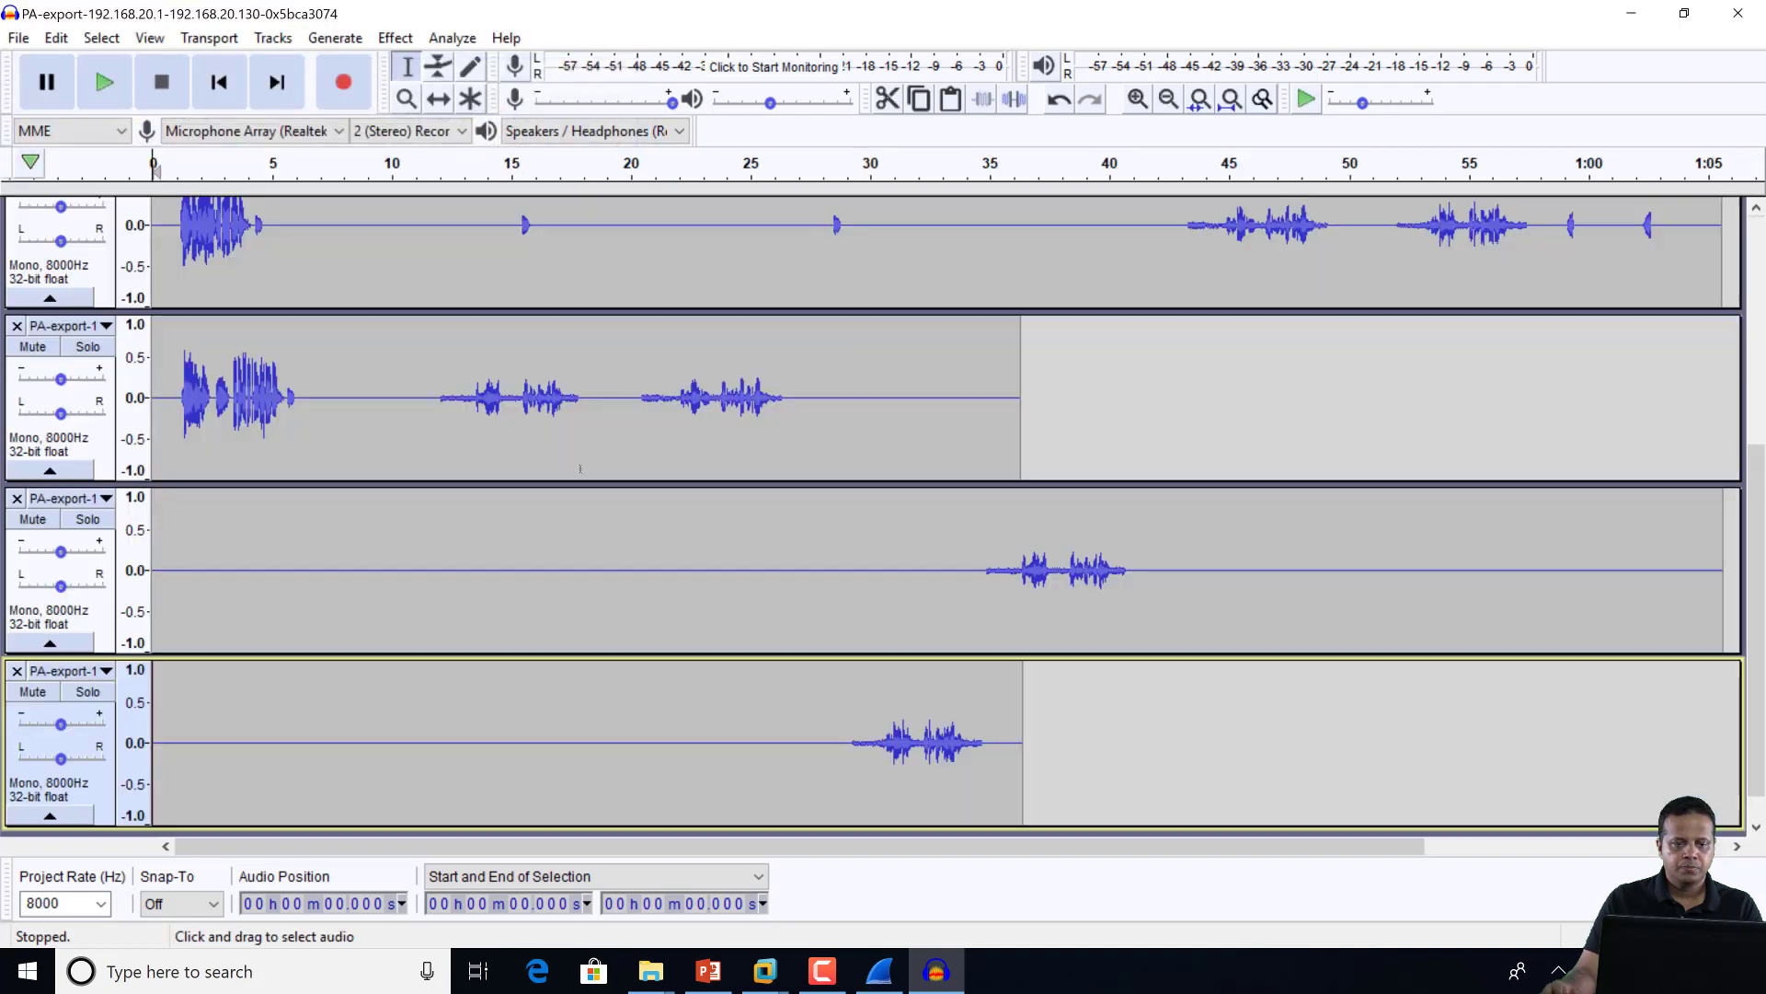
scroll(579, 468, up, 5)
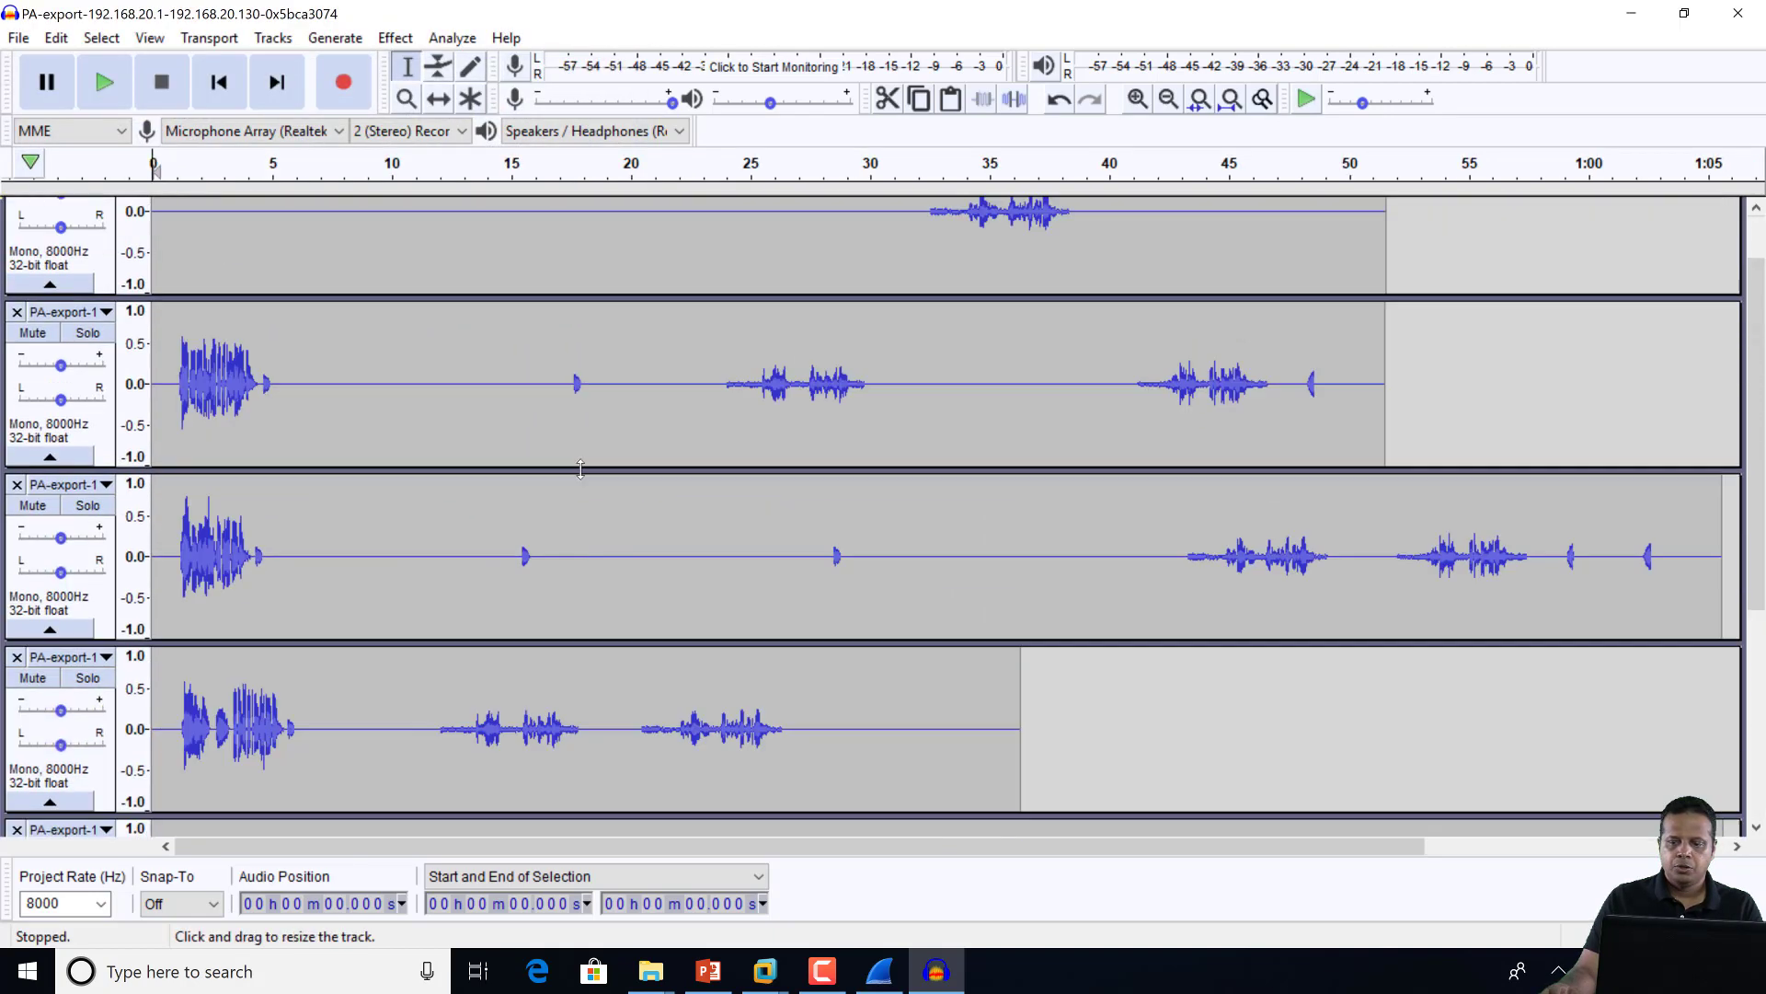
scroll(580, 468, down, 5)
scroll(579, 468, up, 5)
Widen Explorer's name column to identify the 192.168.20.1 stream file, then close Explorer
key(alt+Tab)
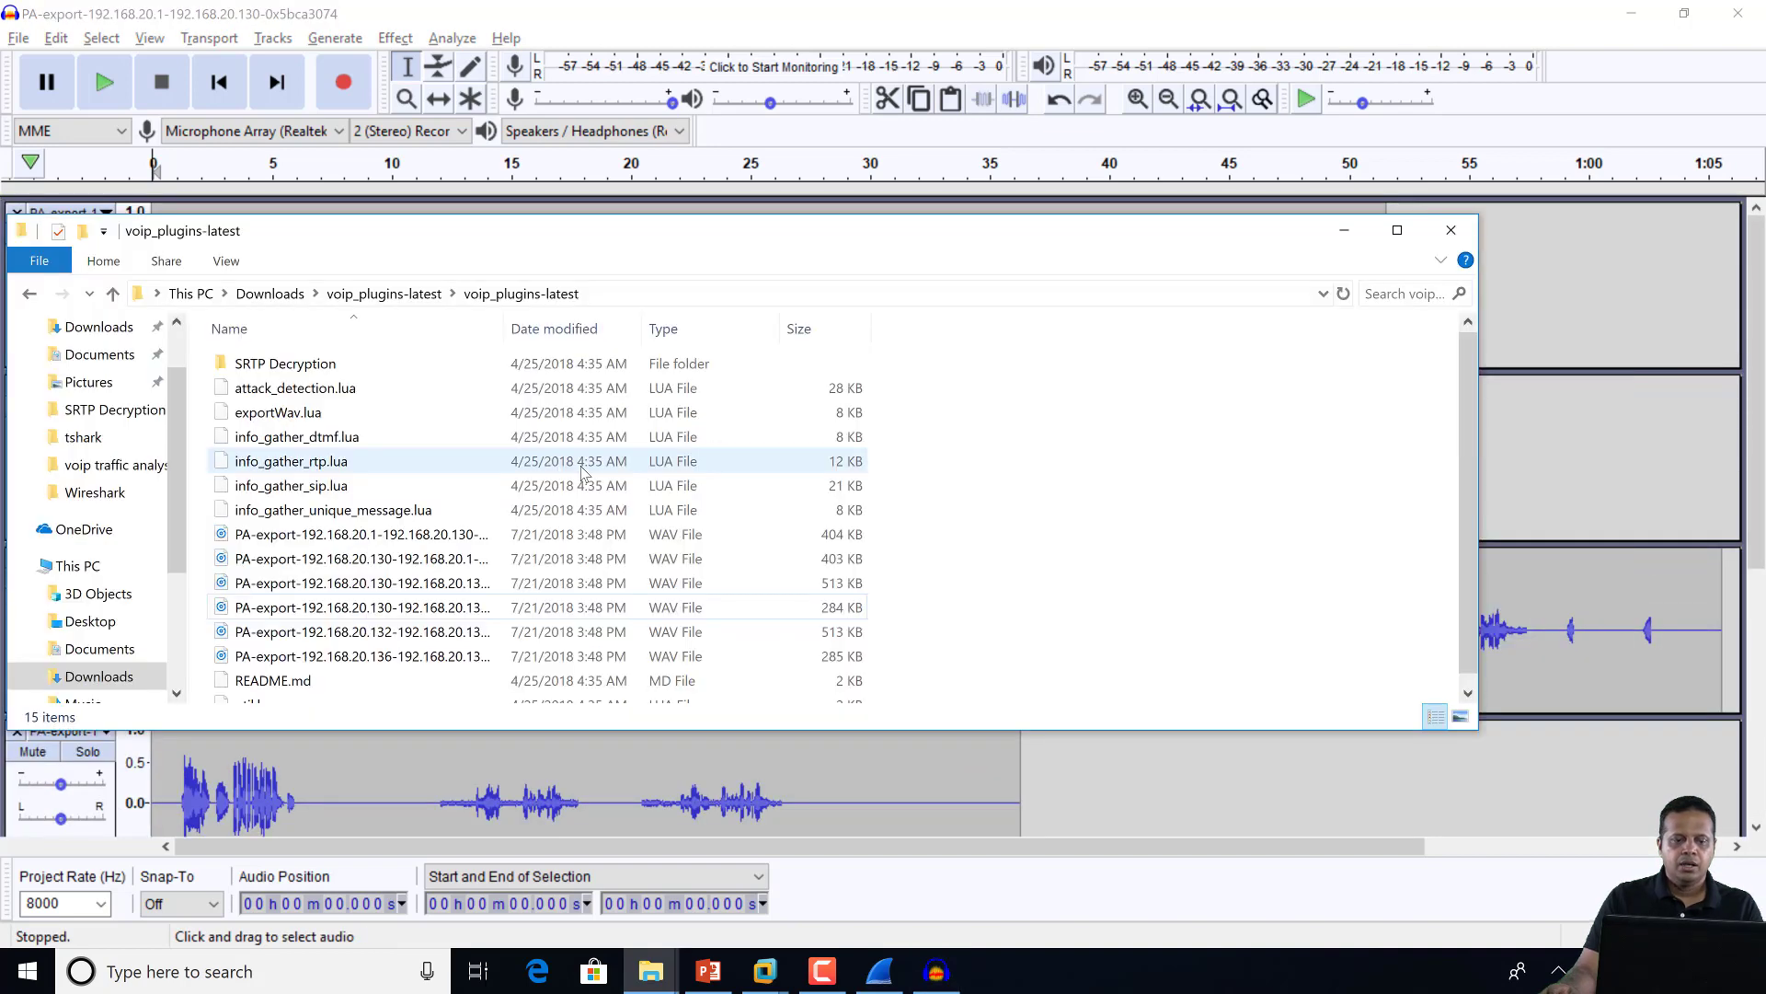
drag(508, 332, 754, 331)
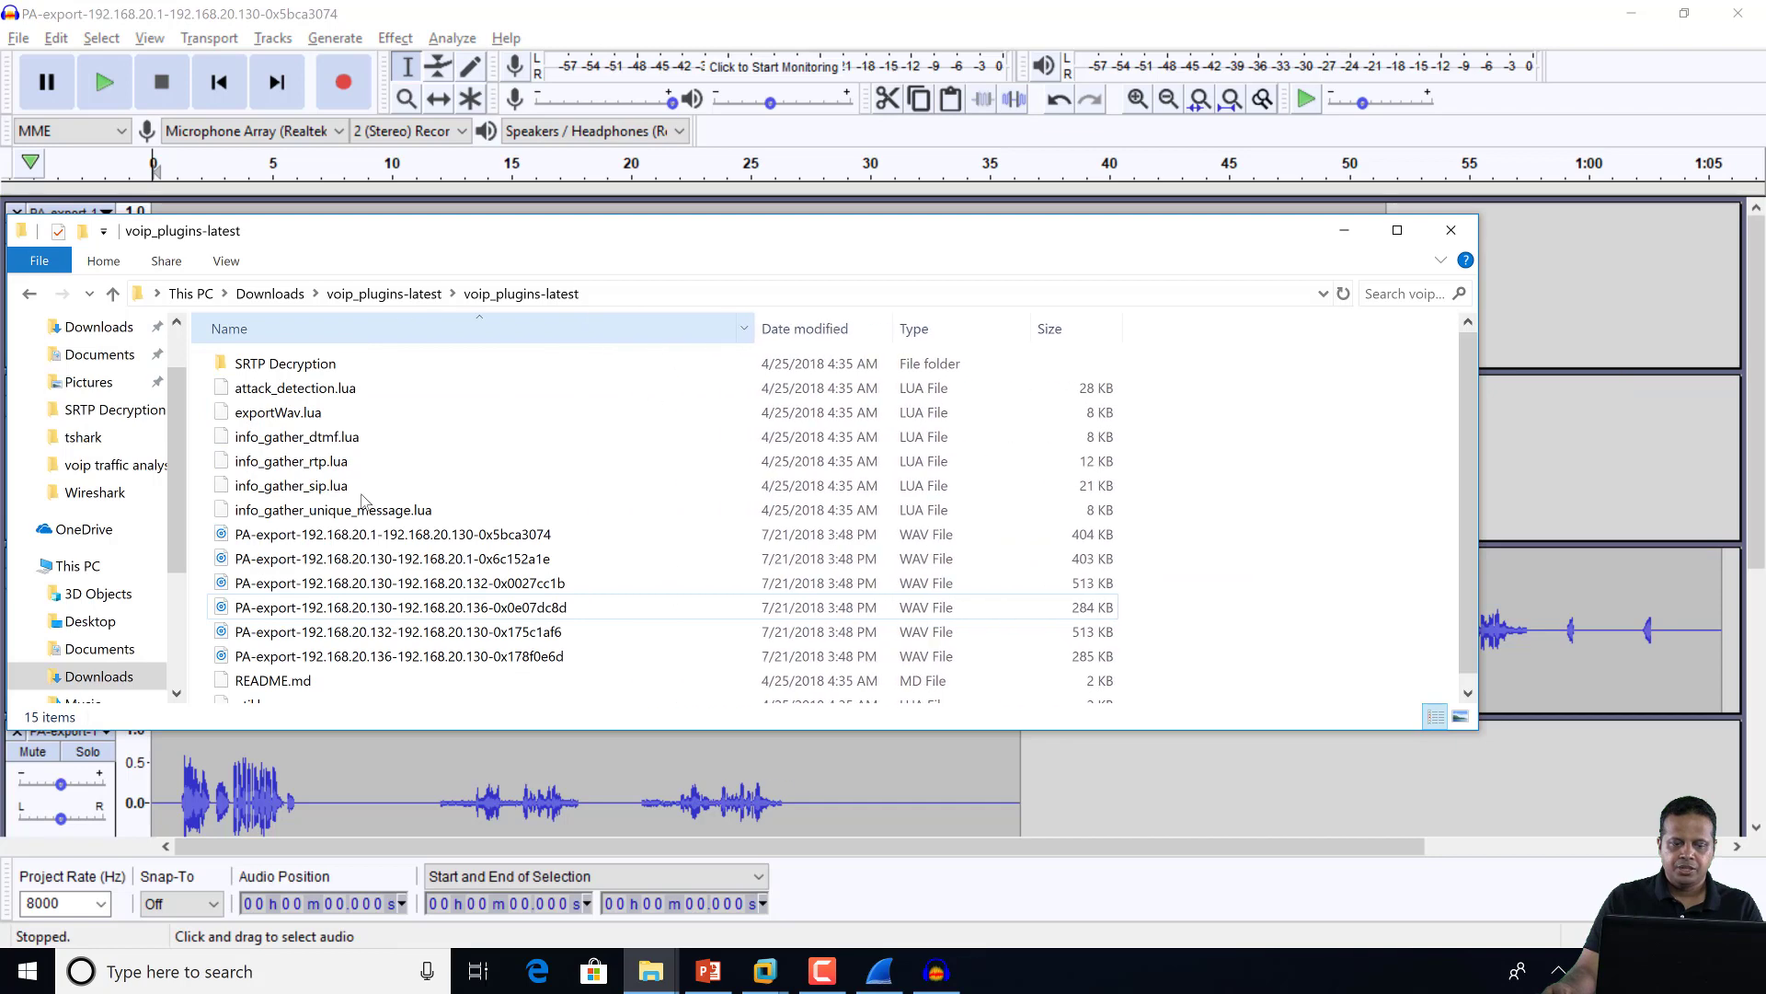
click(513, 541)
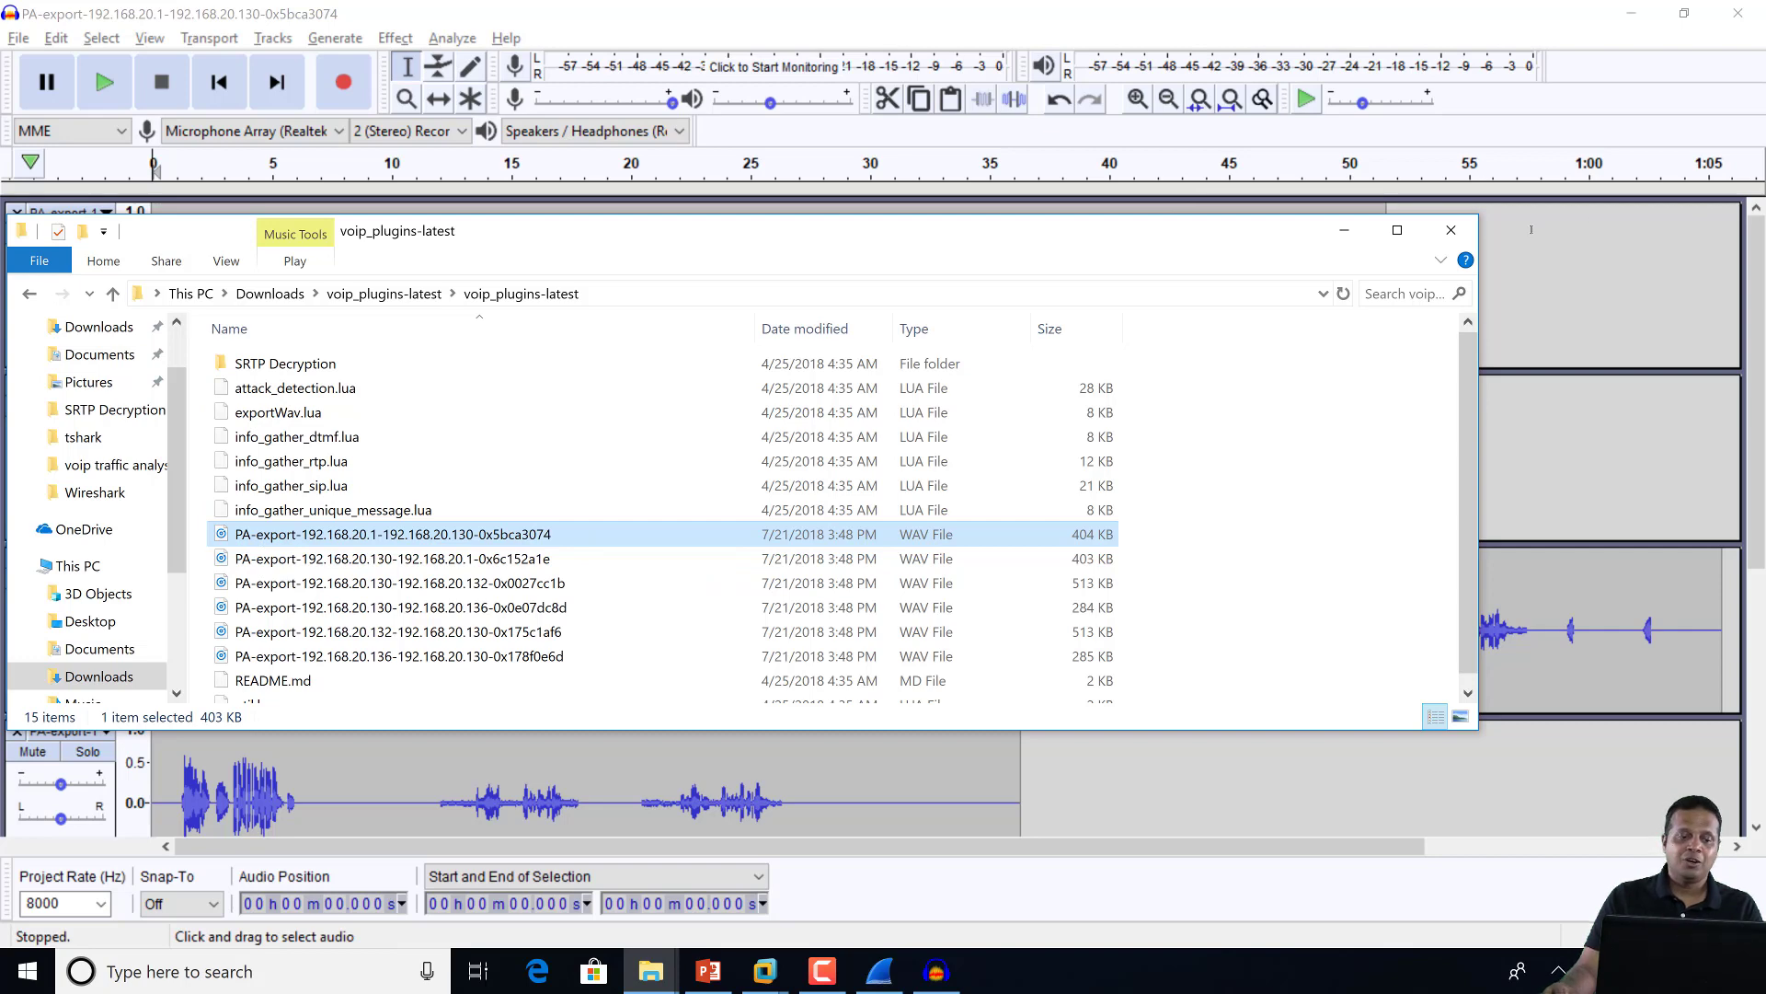
click(1451, 230)
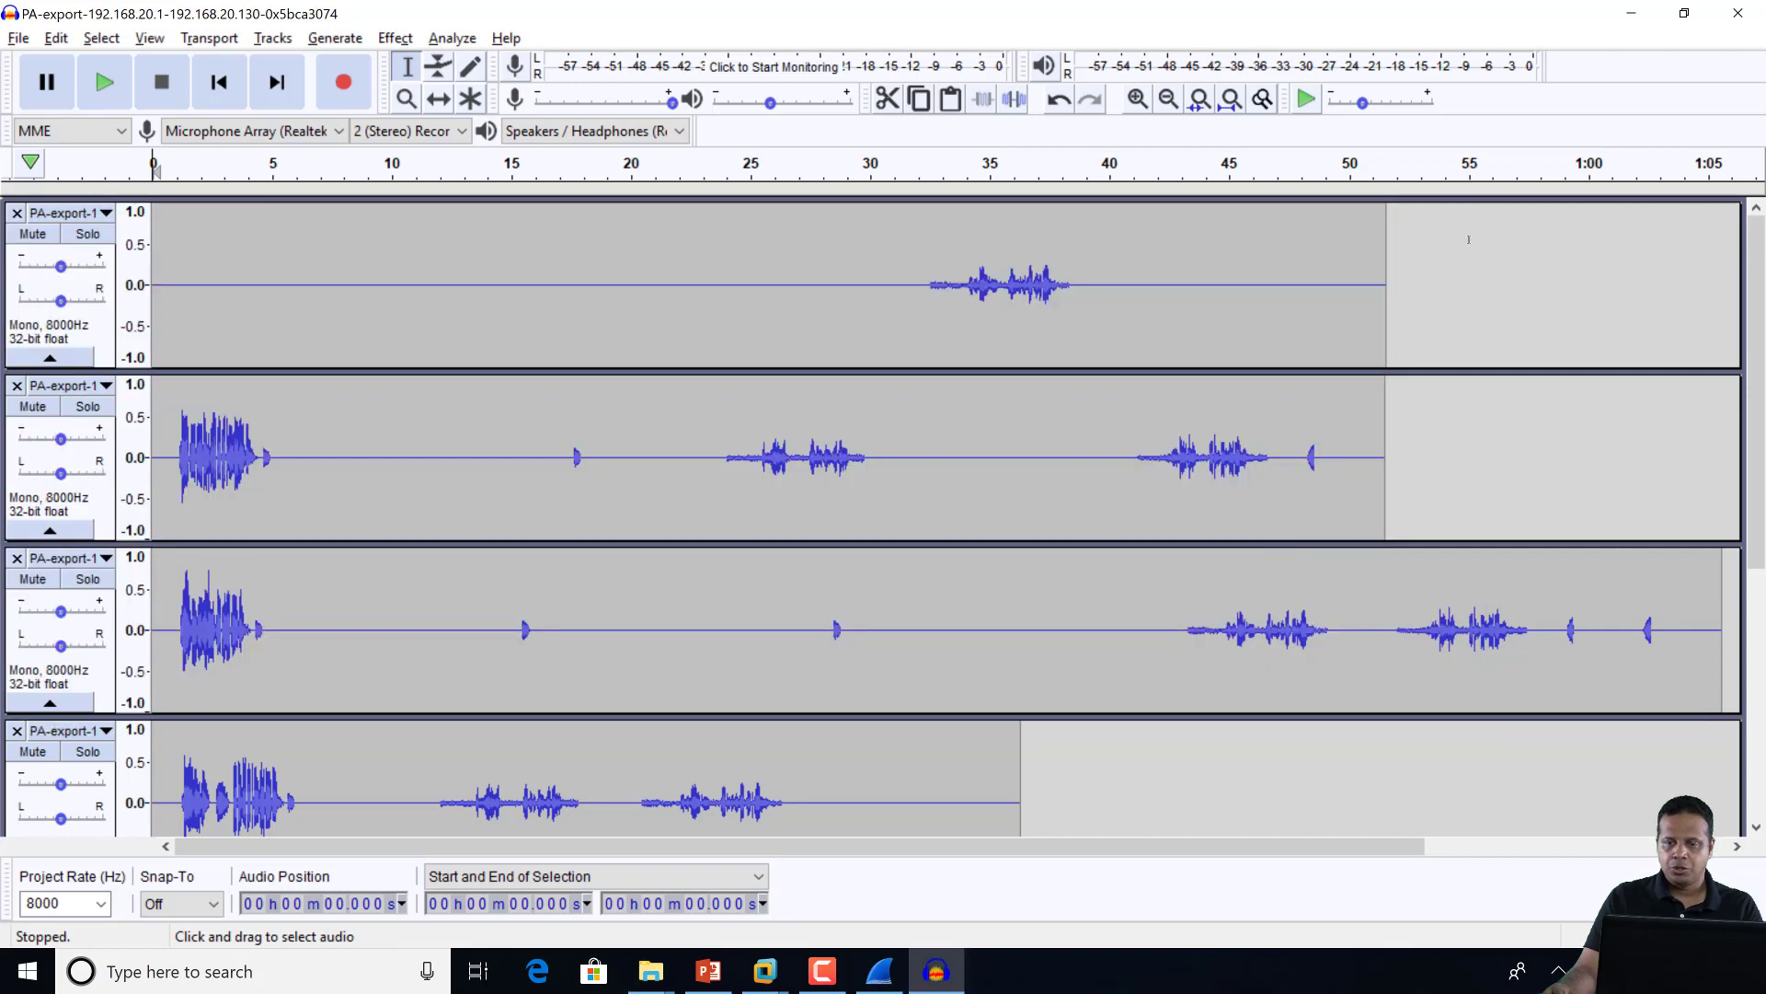
Quit Audacity without saving and show frame 7's SIP REGISTER details in Wireshark
click(1738, 13)
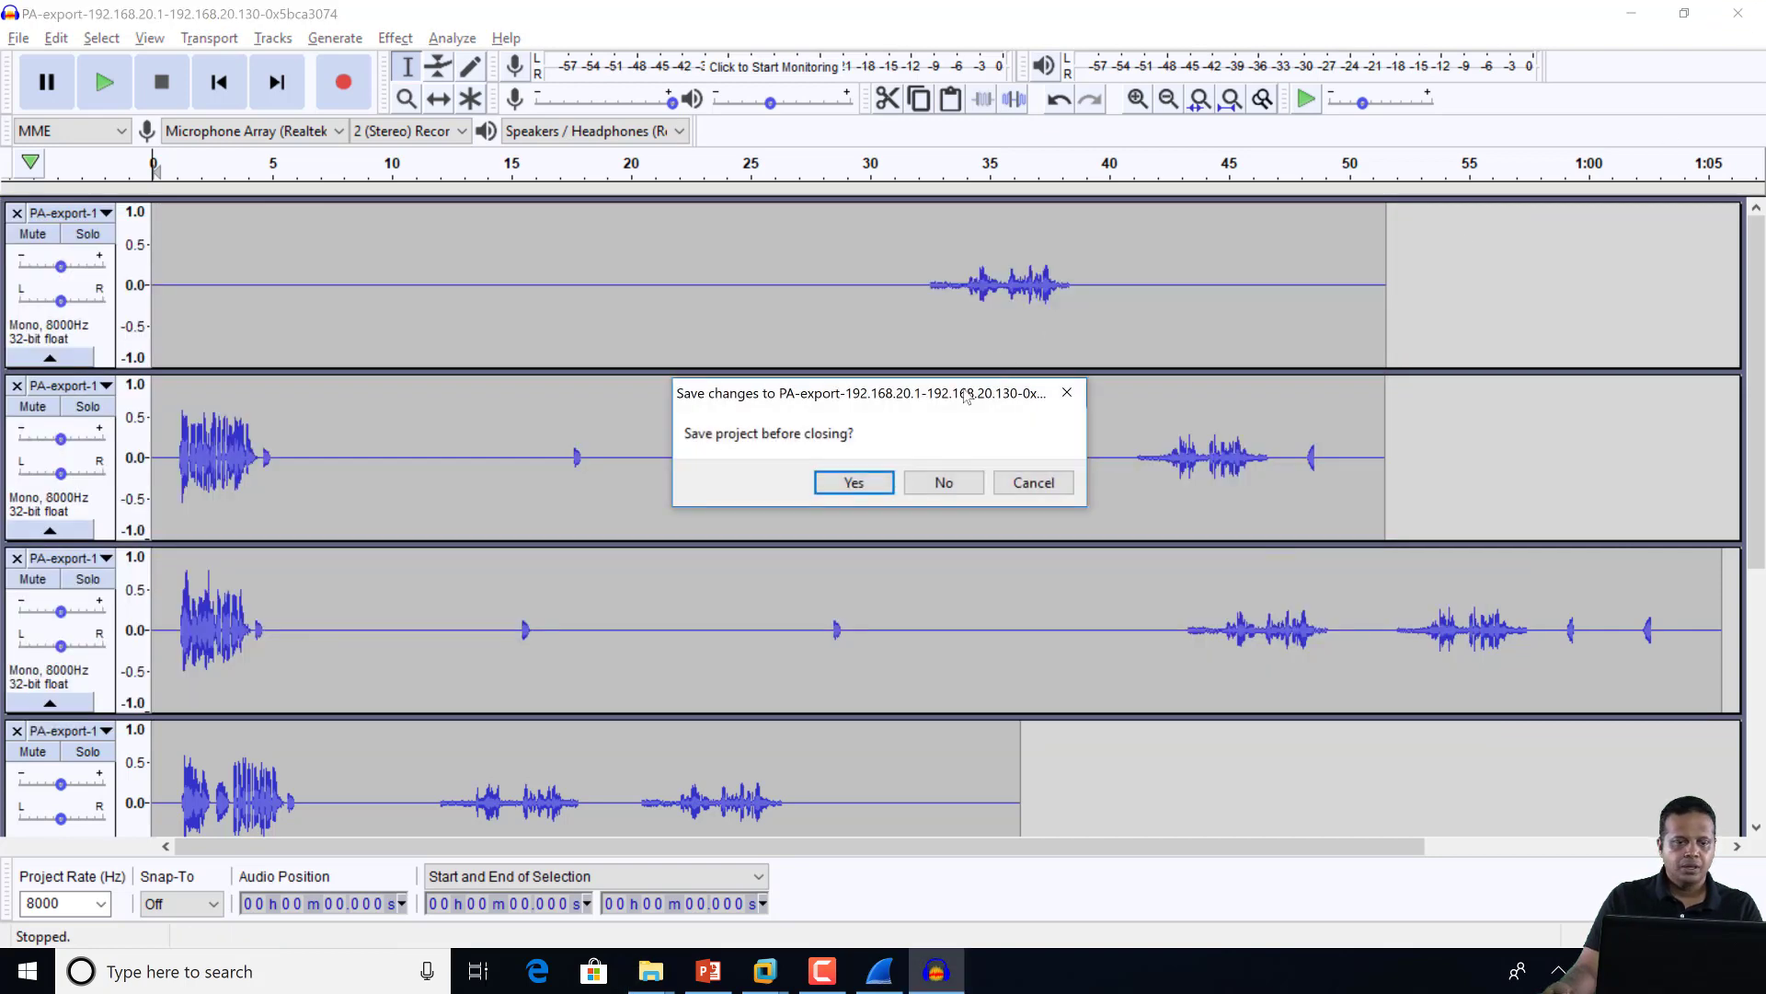
click(946, 481)
click(791, 337)
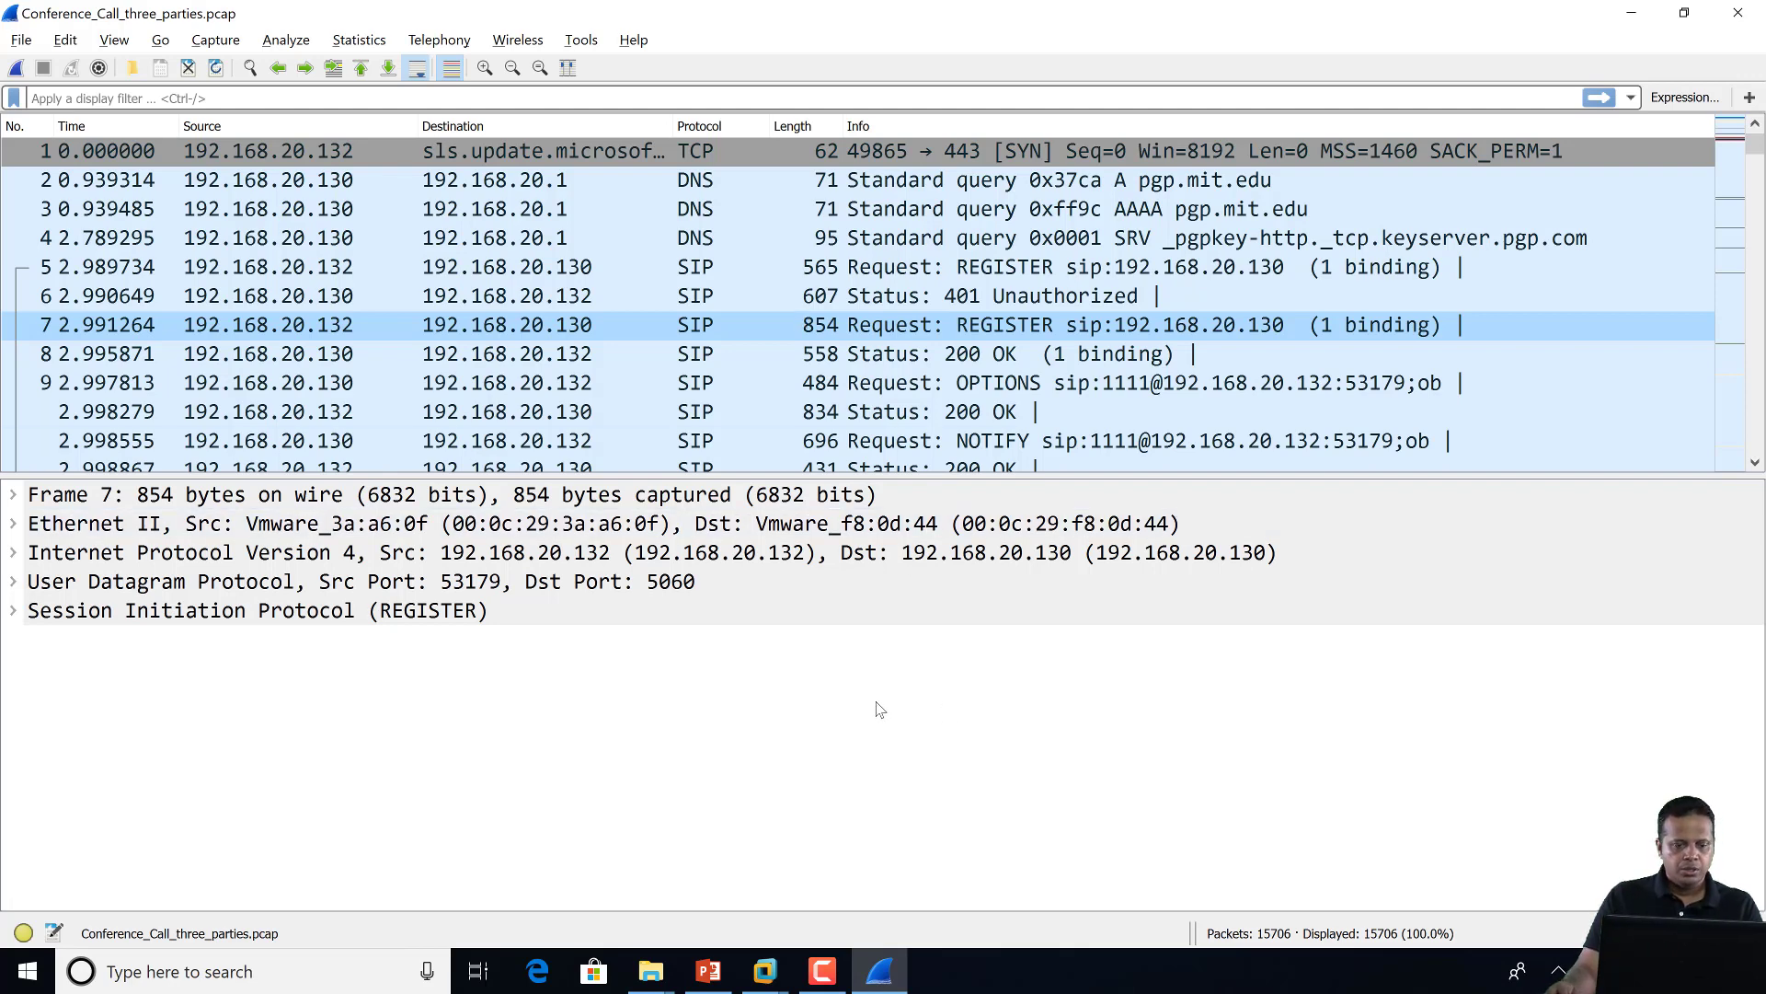
click(593, 43)
mouse_move(655, 121)
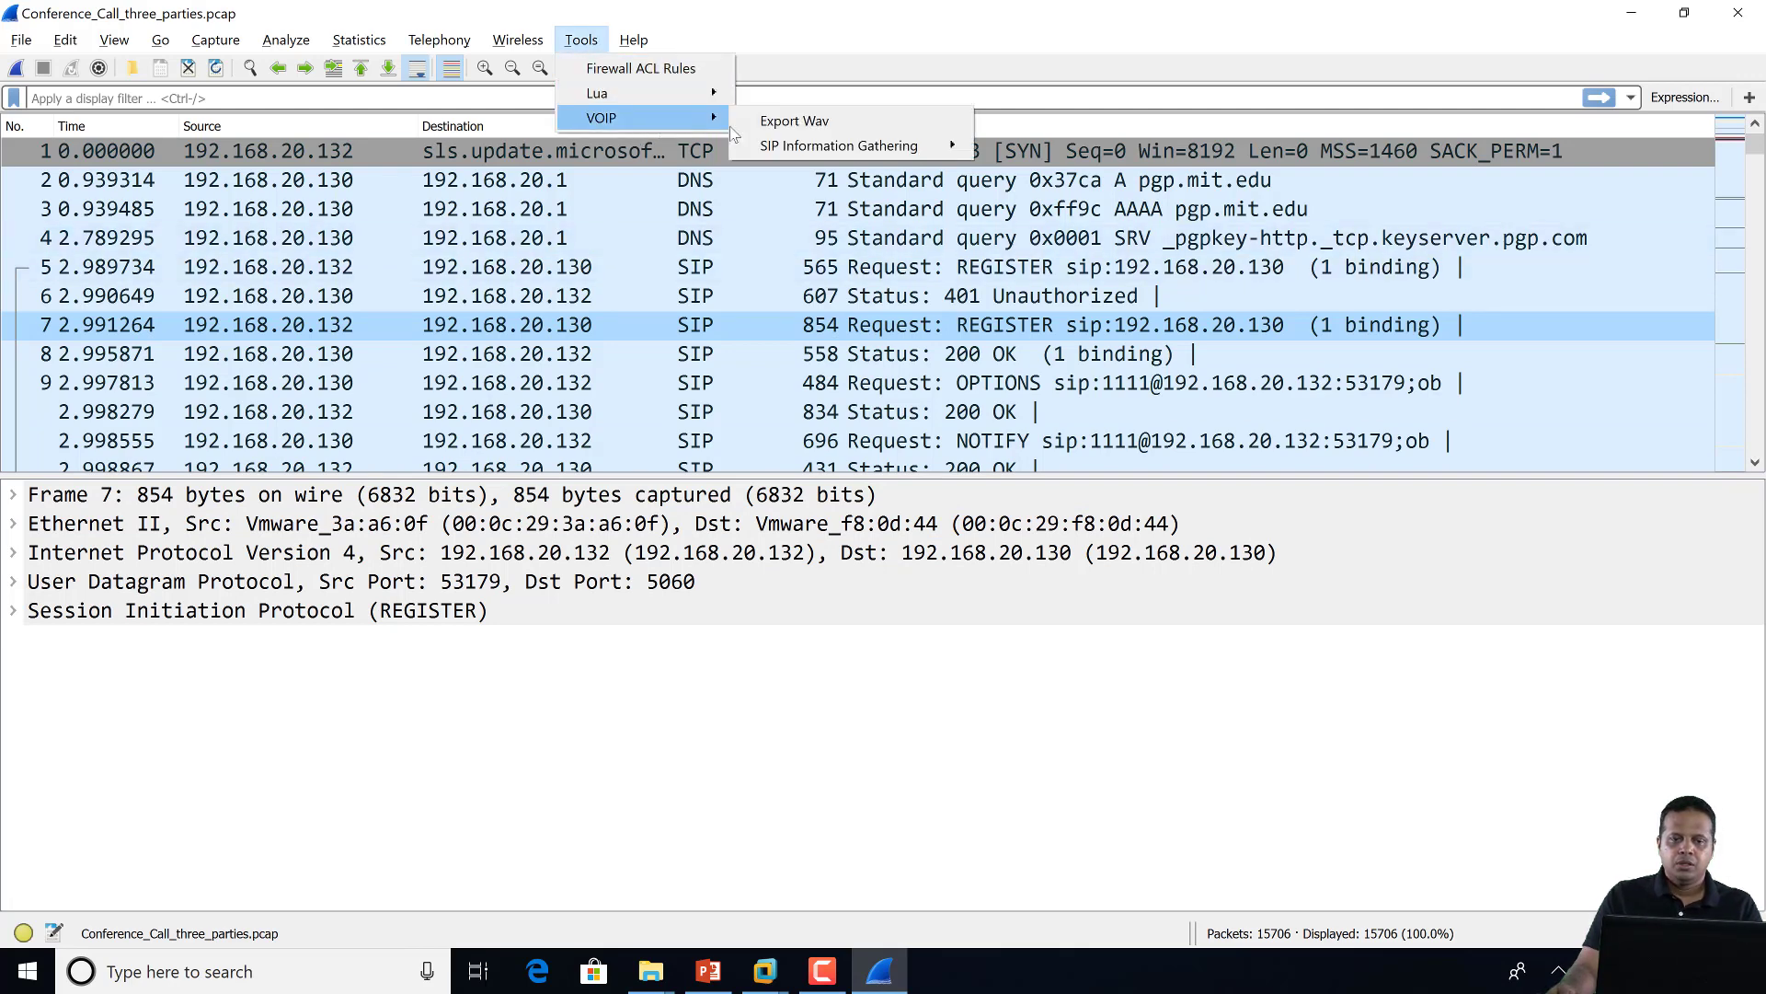
mouse_move(828, 149)
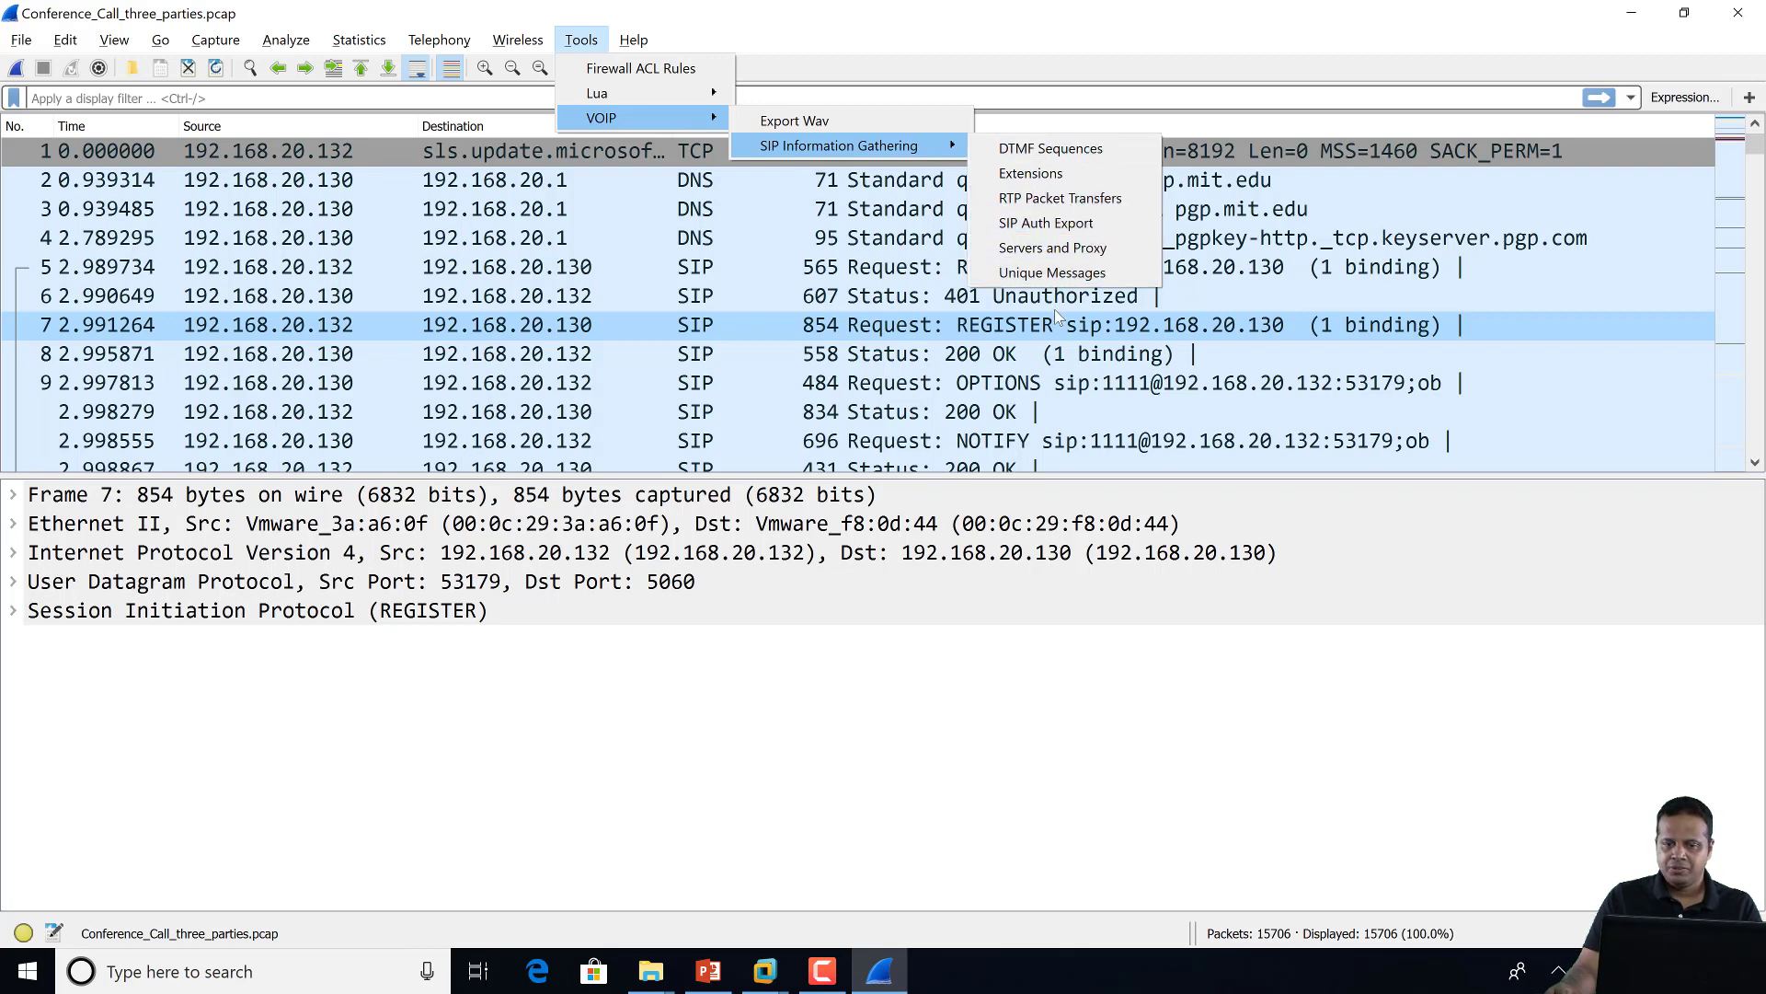
click(1079, 181)
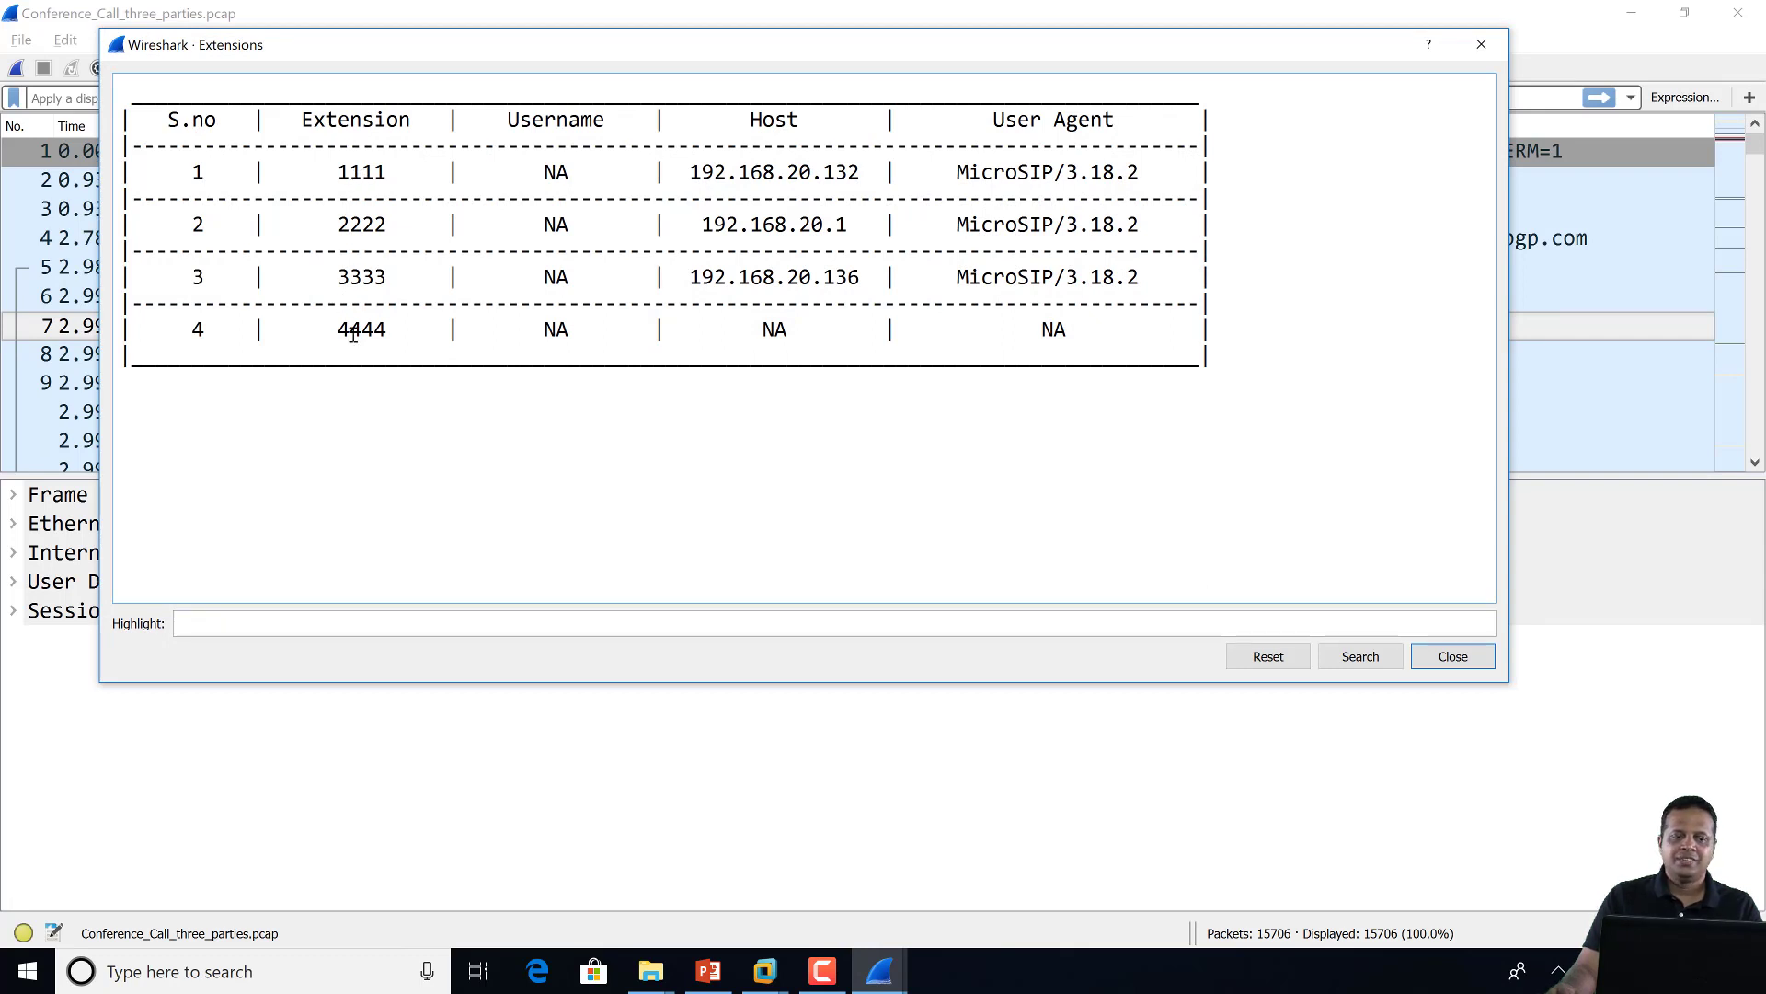
drag(338, 172, 398, 172)
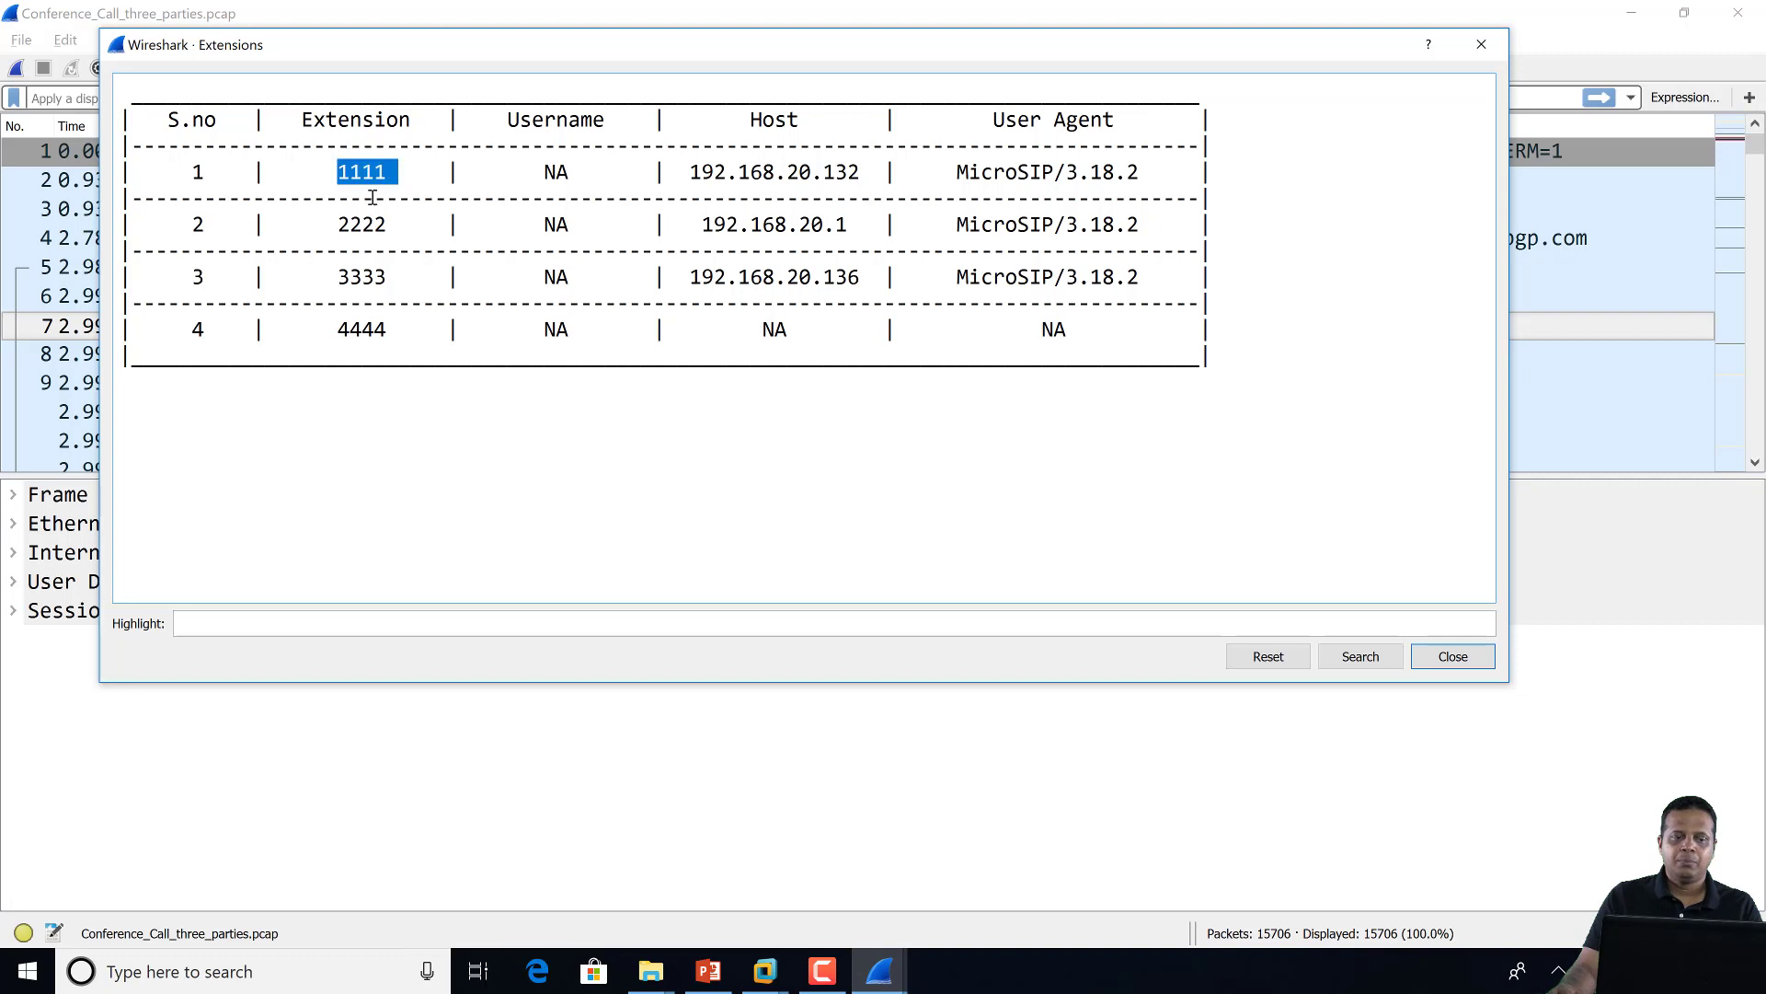
drag(339, 225, 396, 225)
drag(336, 277, 396, 277)
click(362, 337)
drag(338, 329, 399, 333)
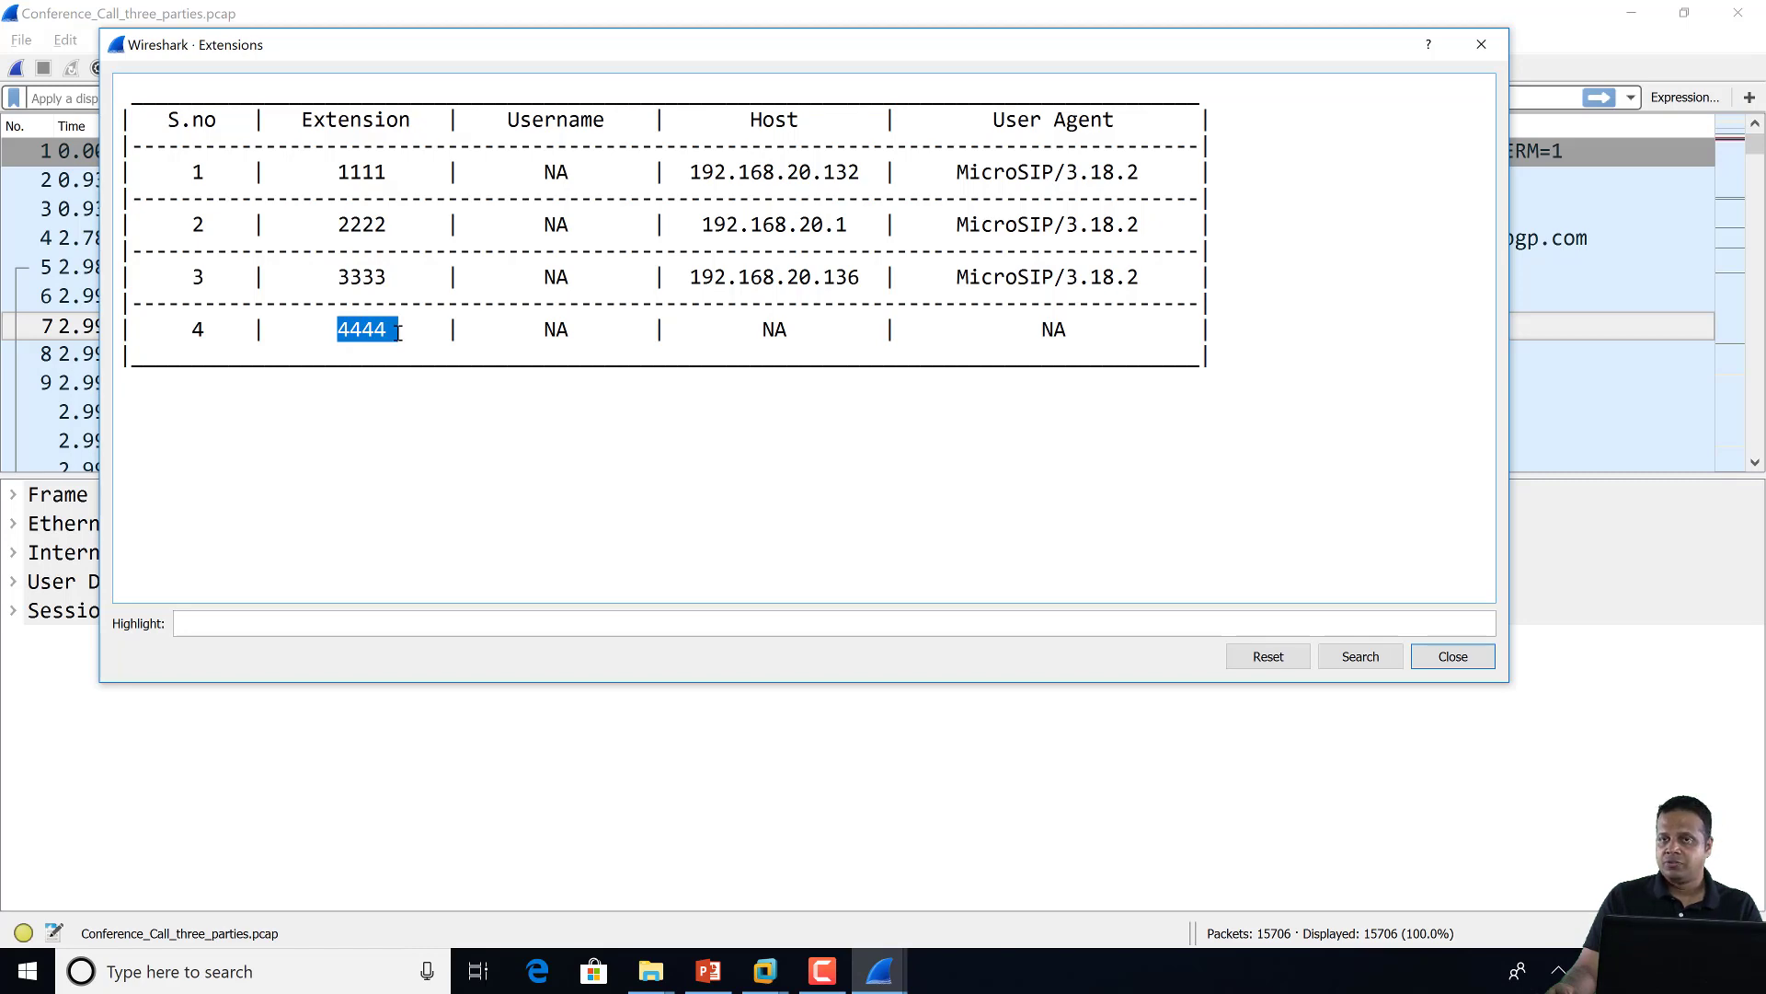
click(1453, 656)
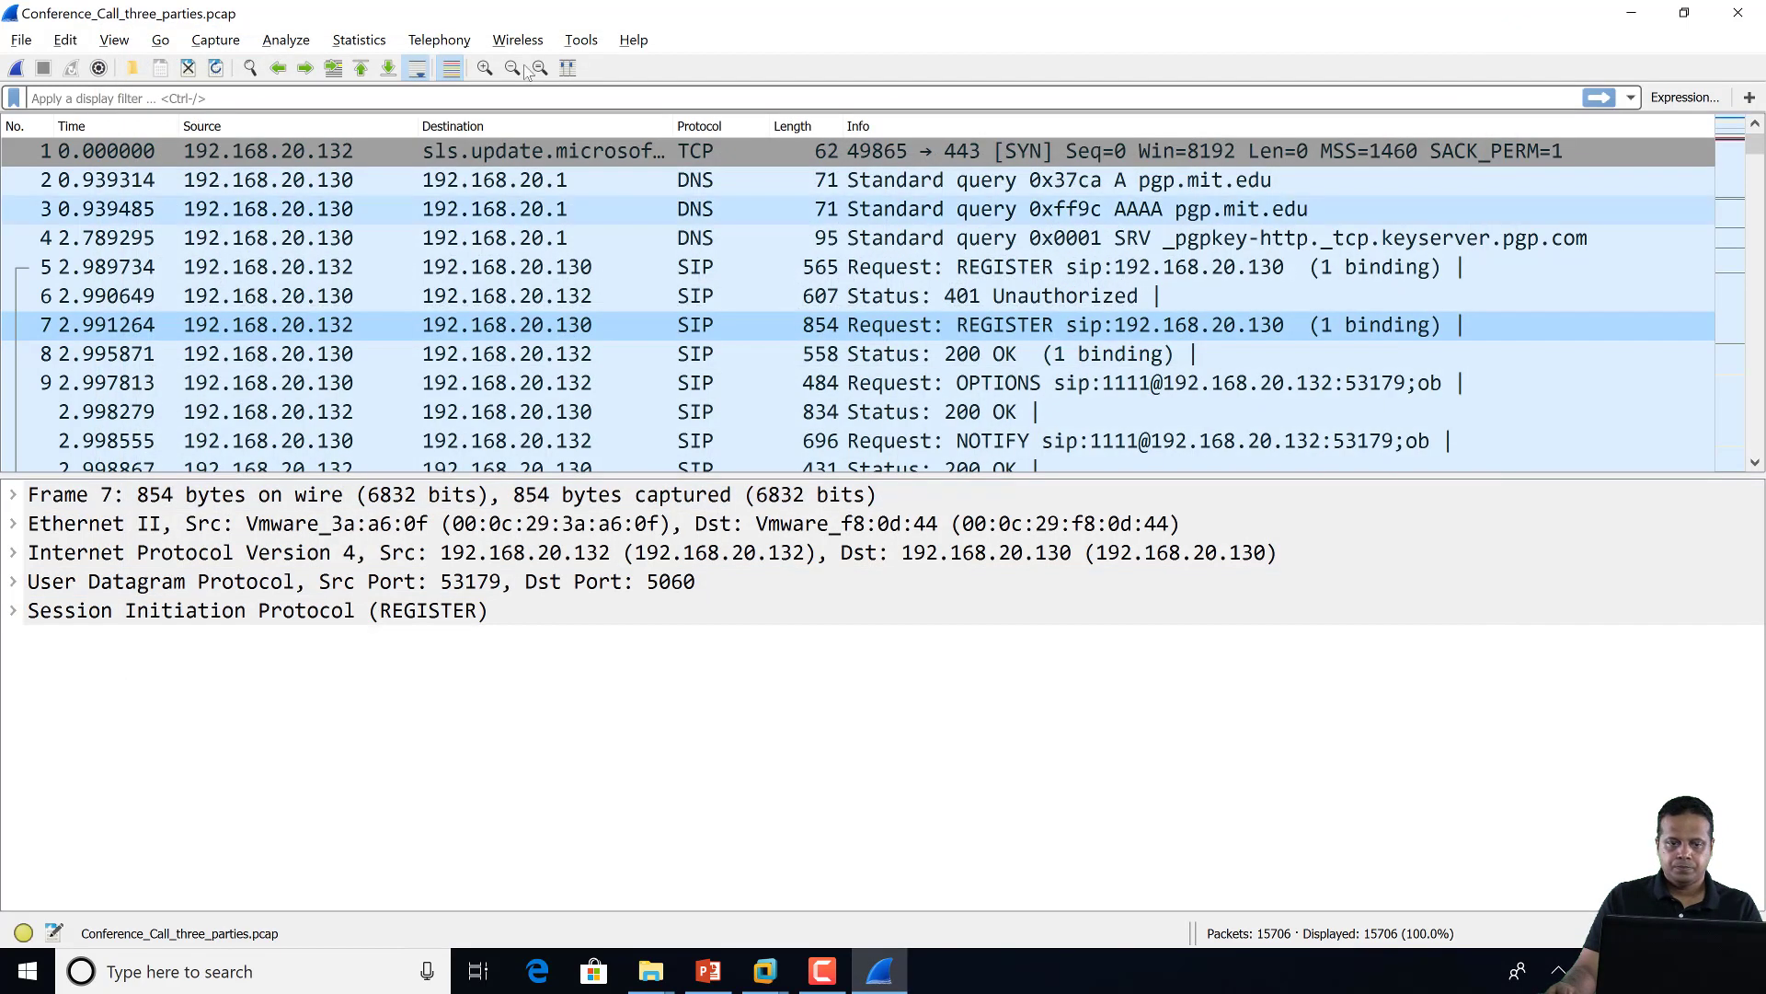
click(580, 40)
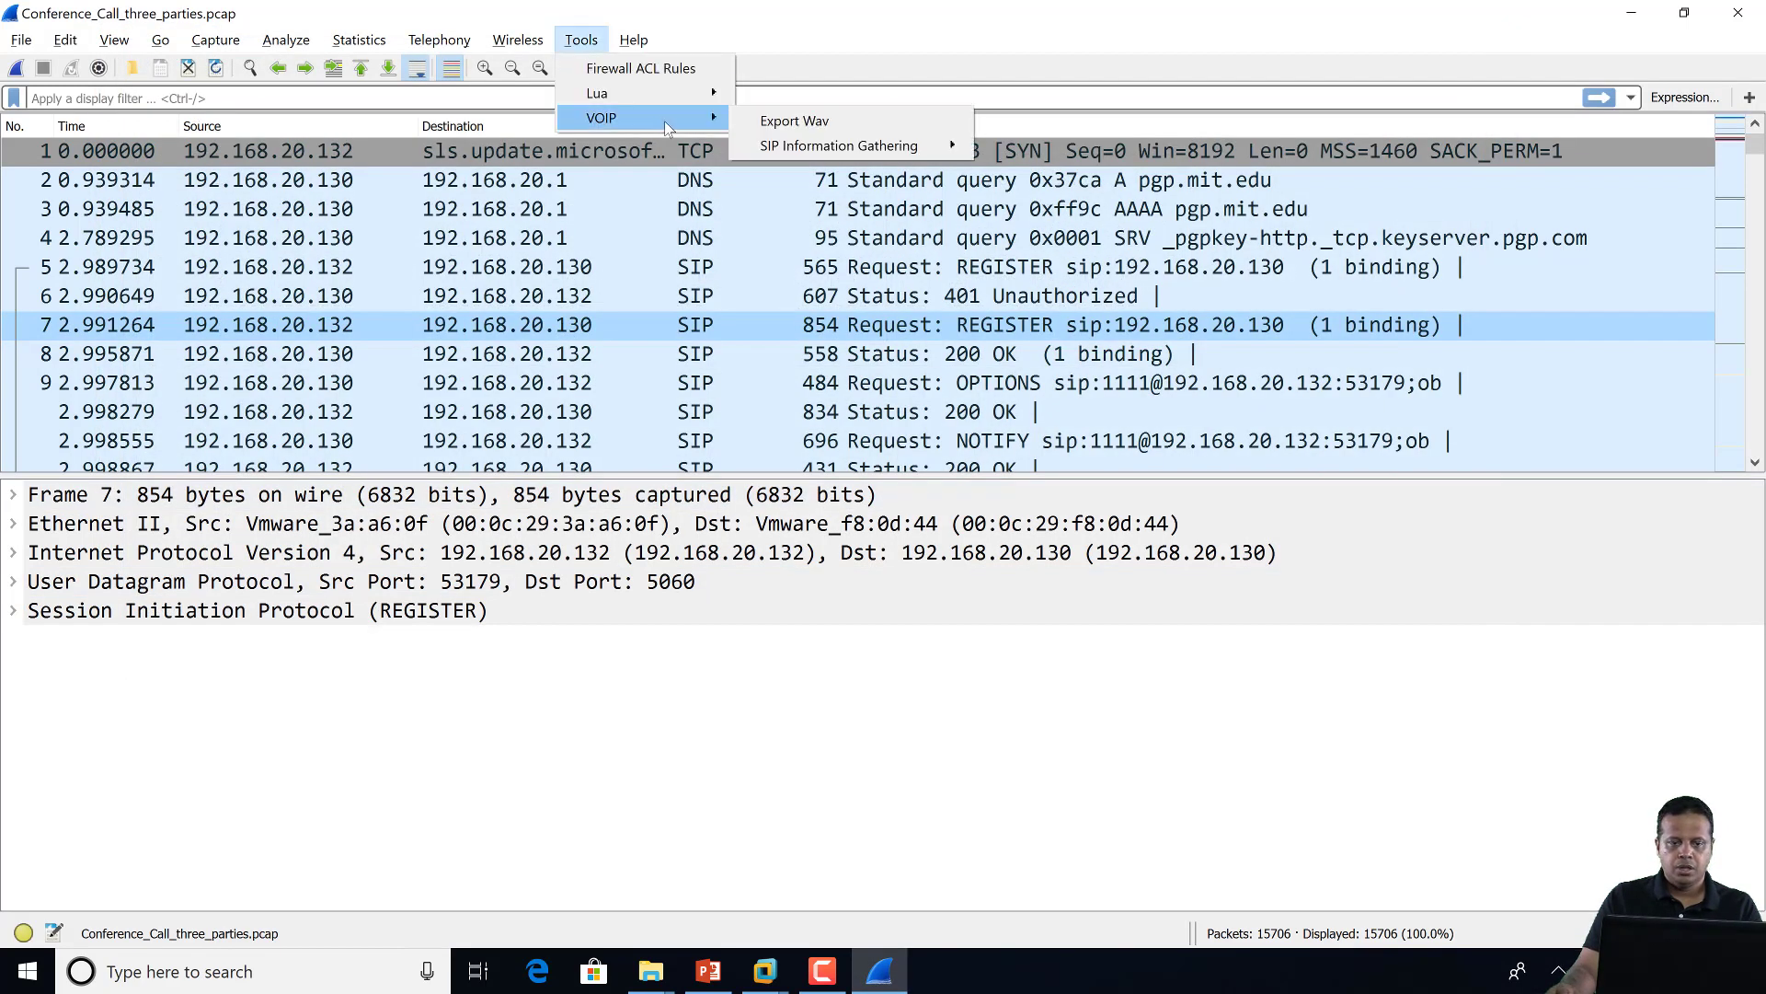
mouse_move(859, 148)
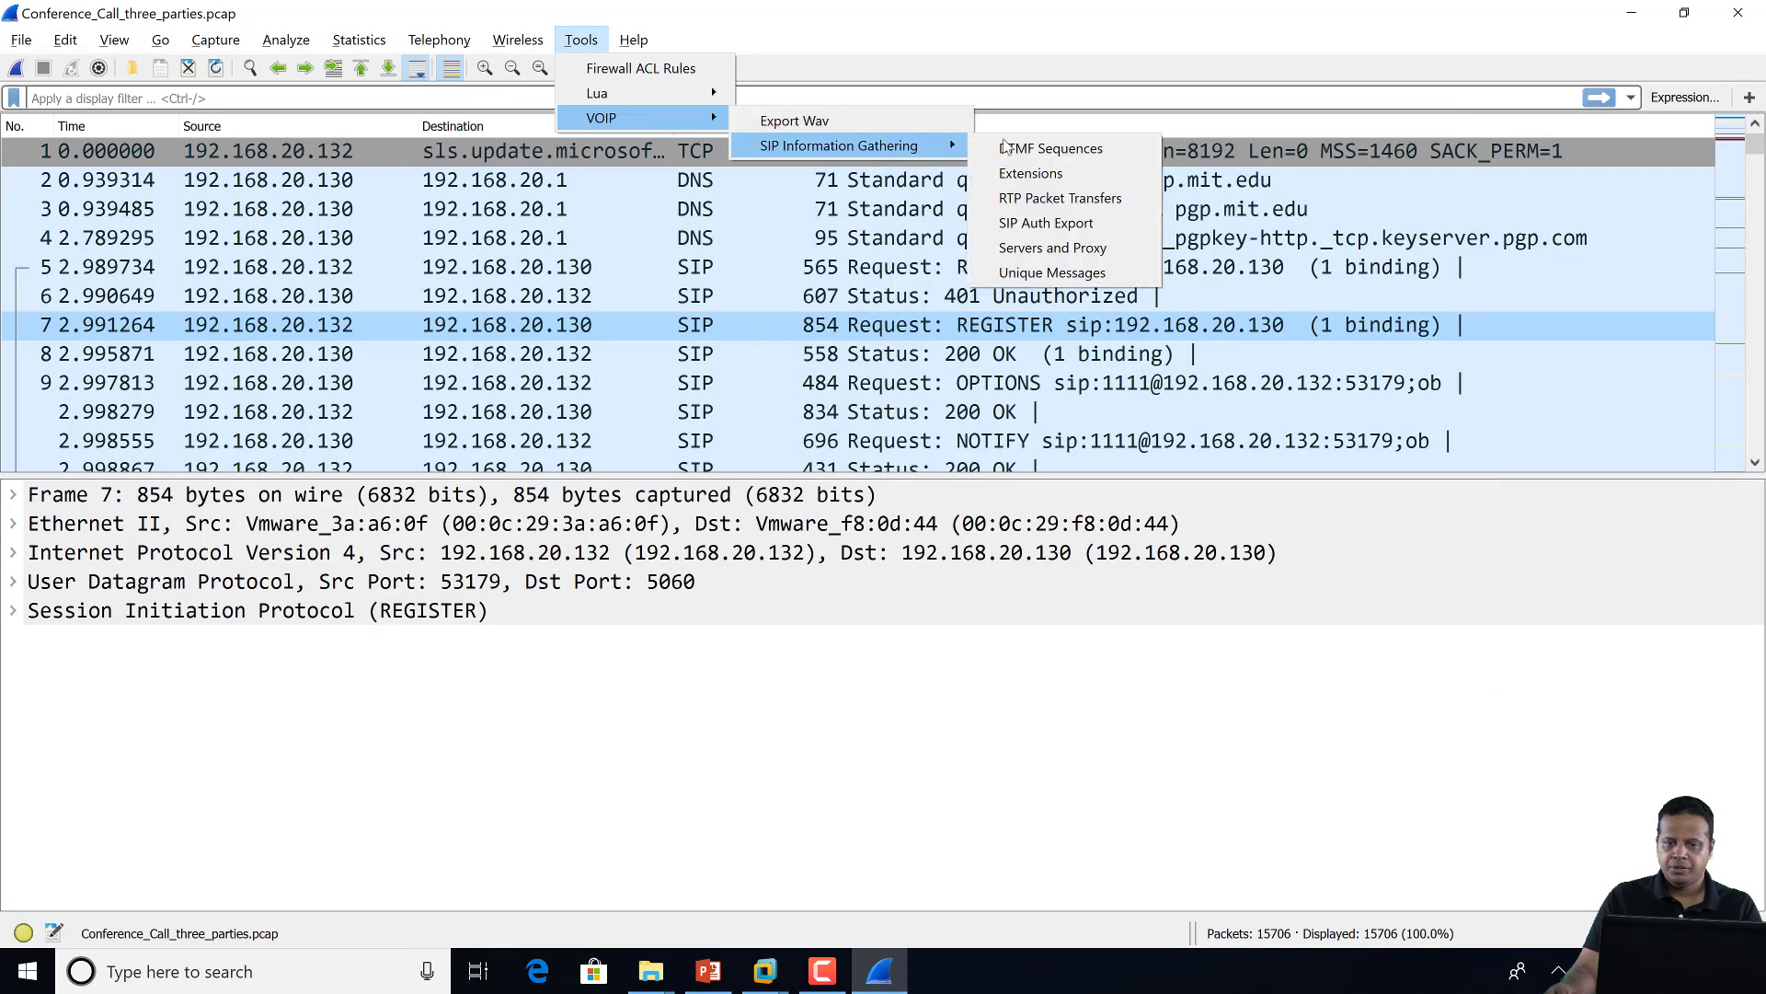
click(1140, 201)
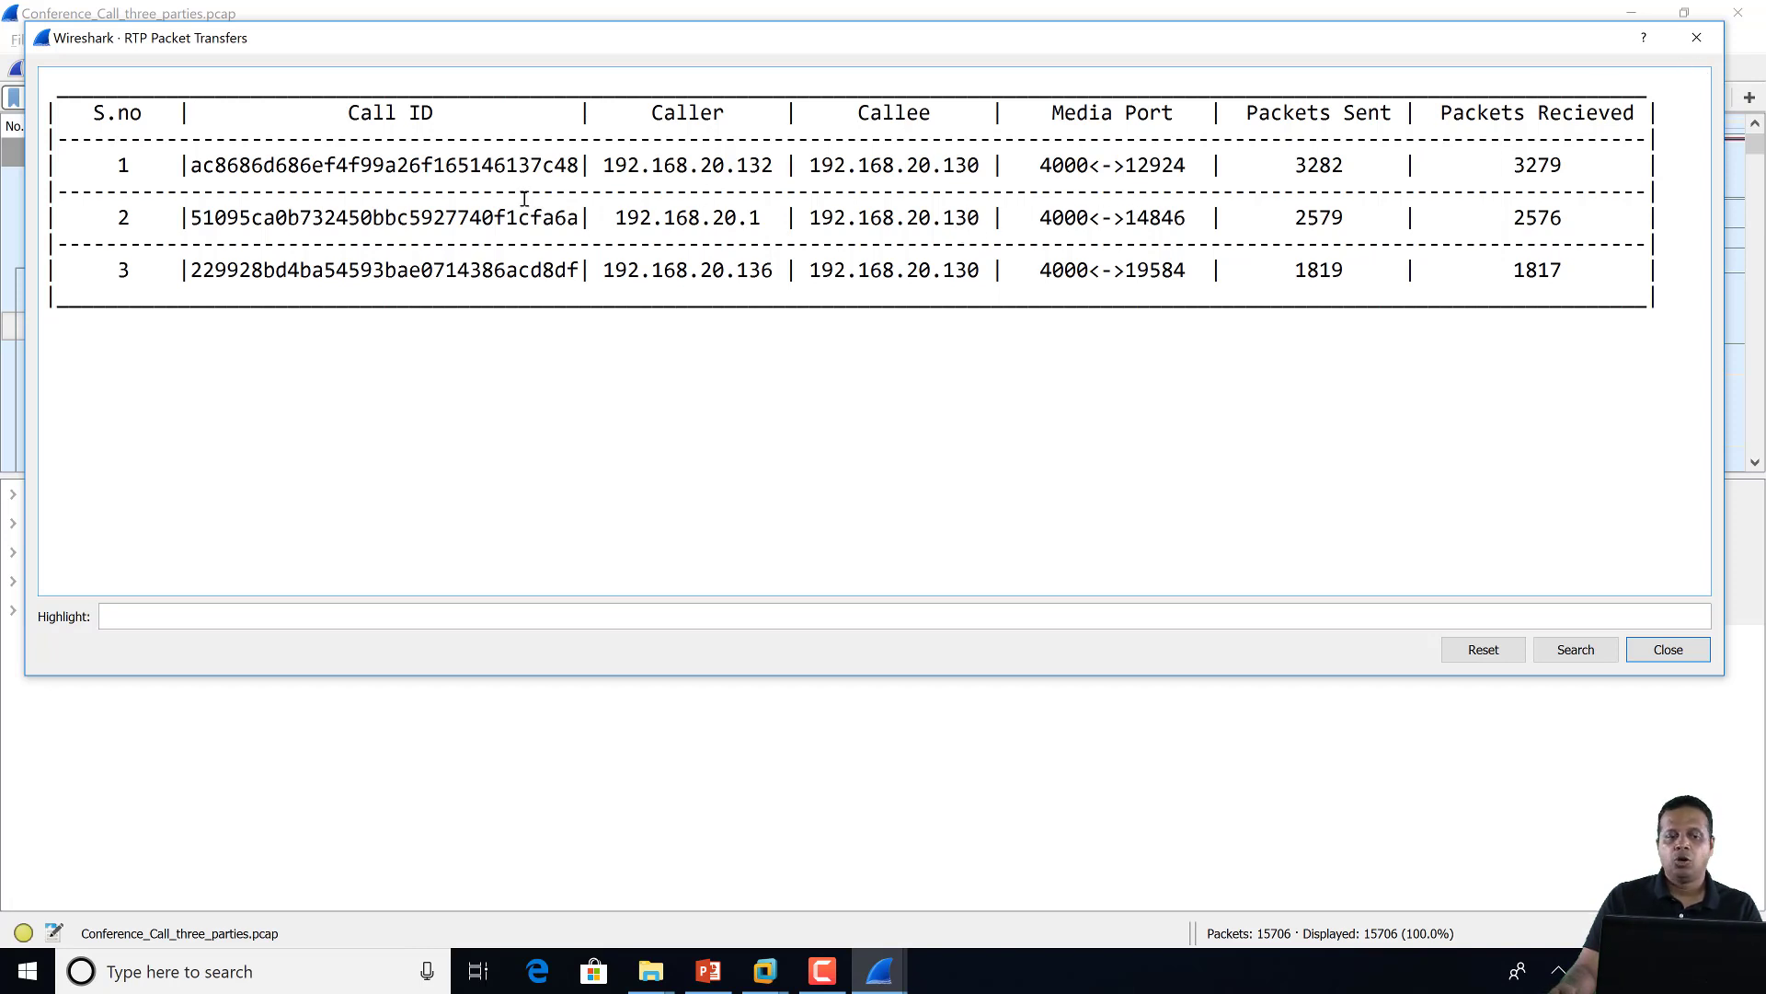
click(1697, 37)
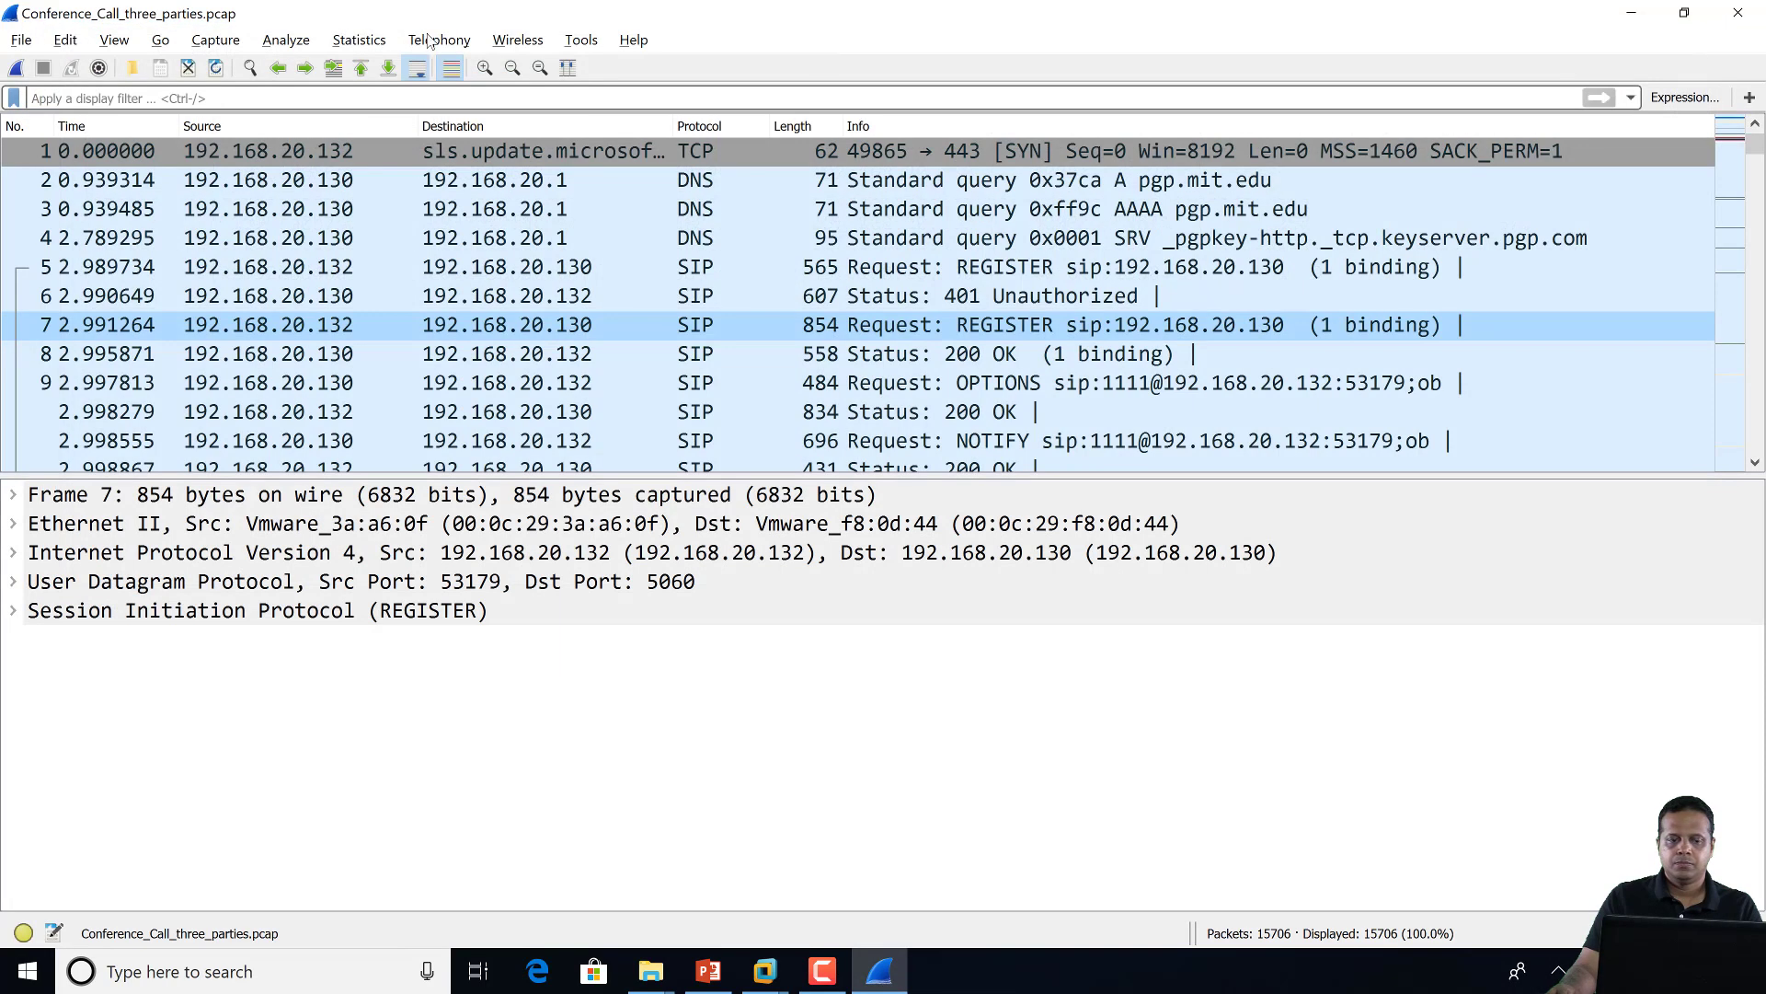
Open SIP Auth Export under Tools > VOIP > SIP Information Gathering to list REGISTER credentials
click(593, 40)
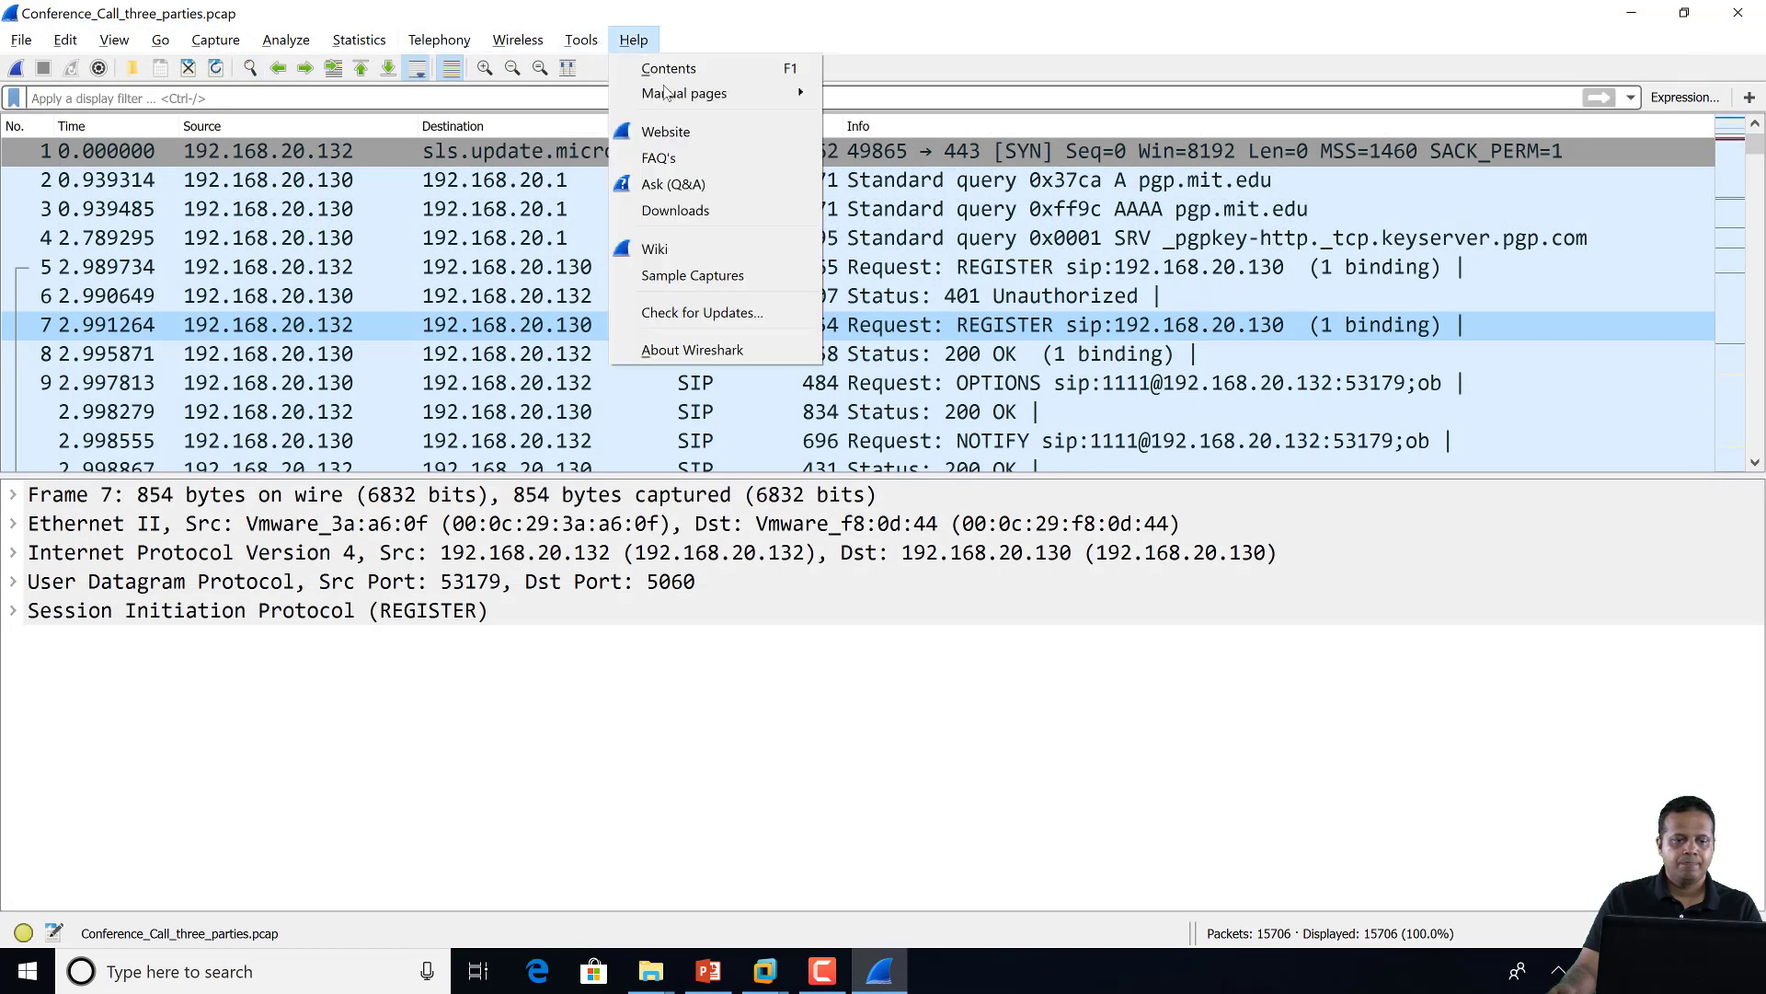
mouse_move(627, 118)
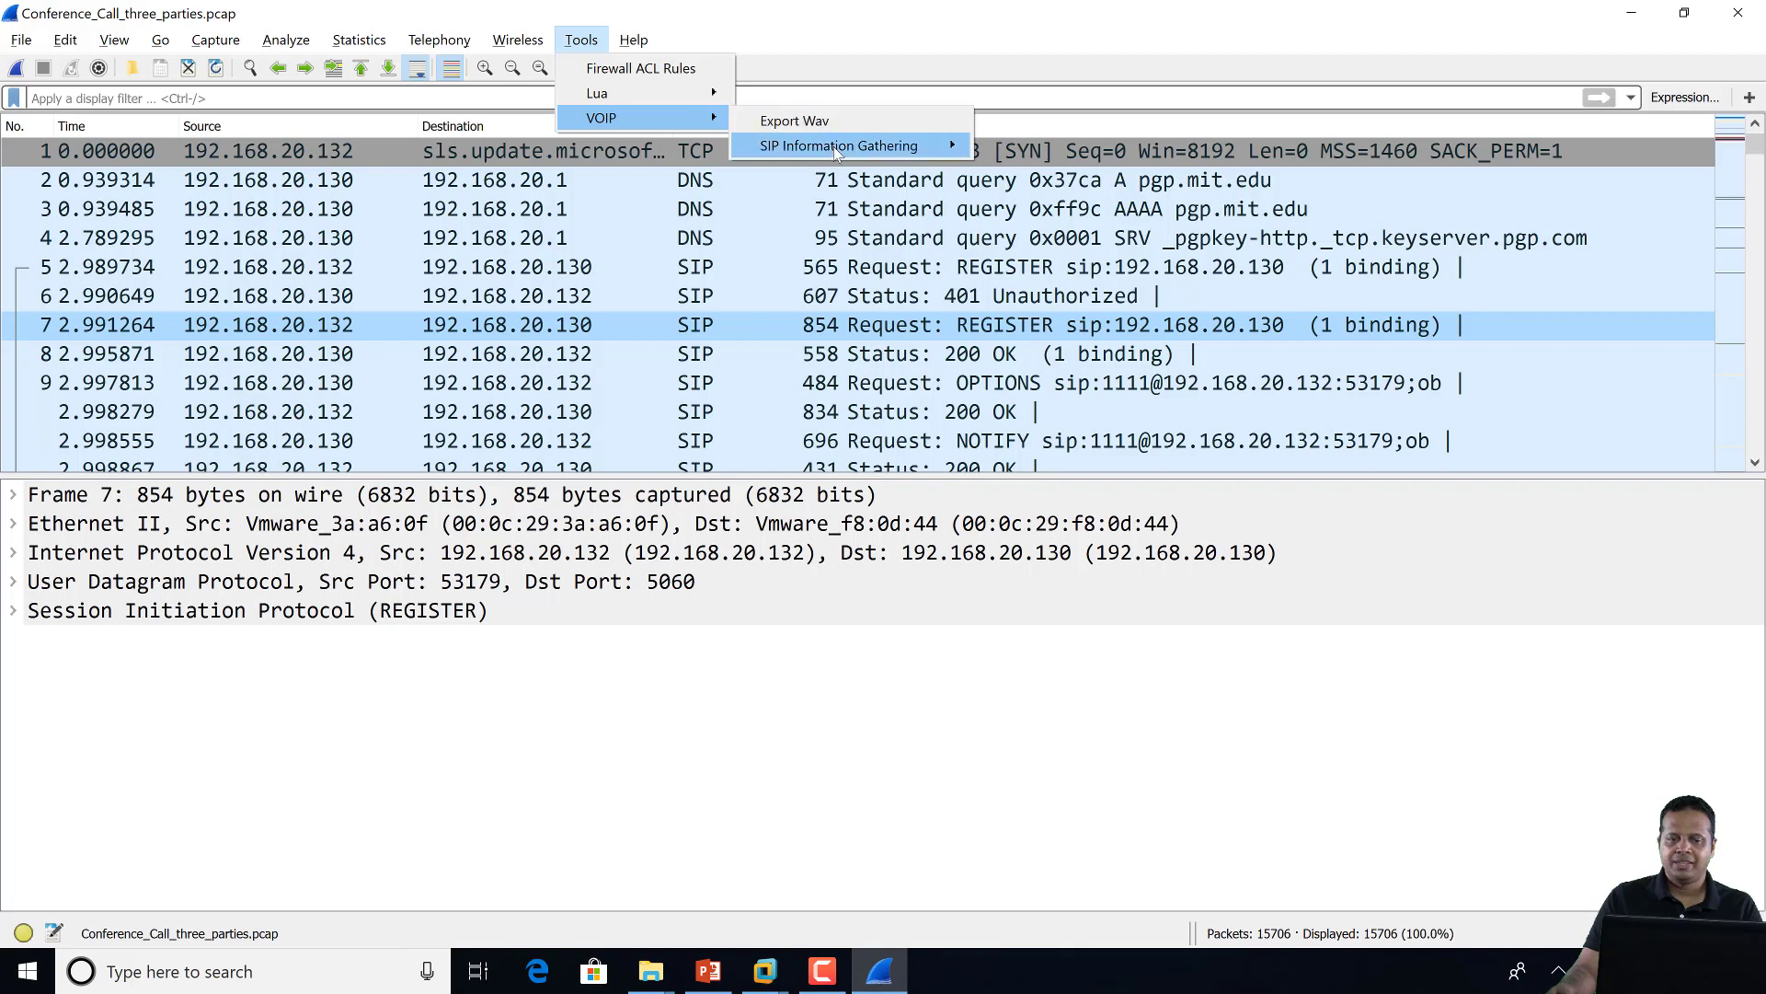
mouse_move(834, 146)
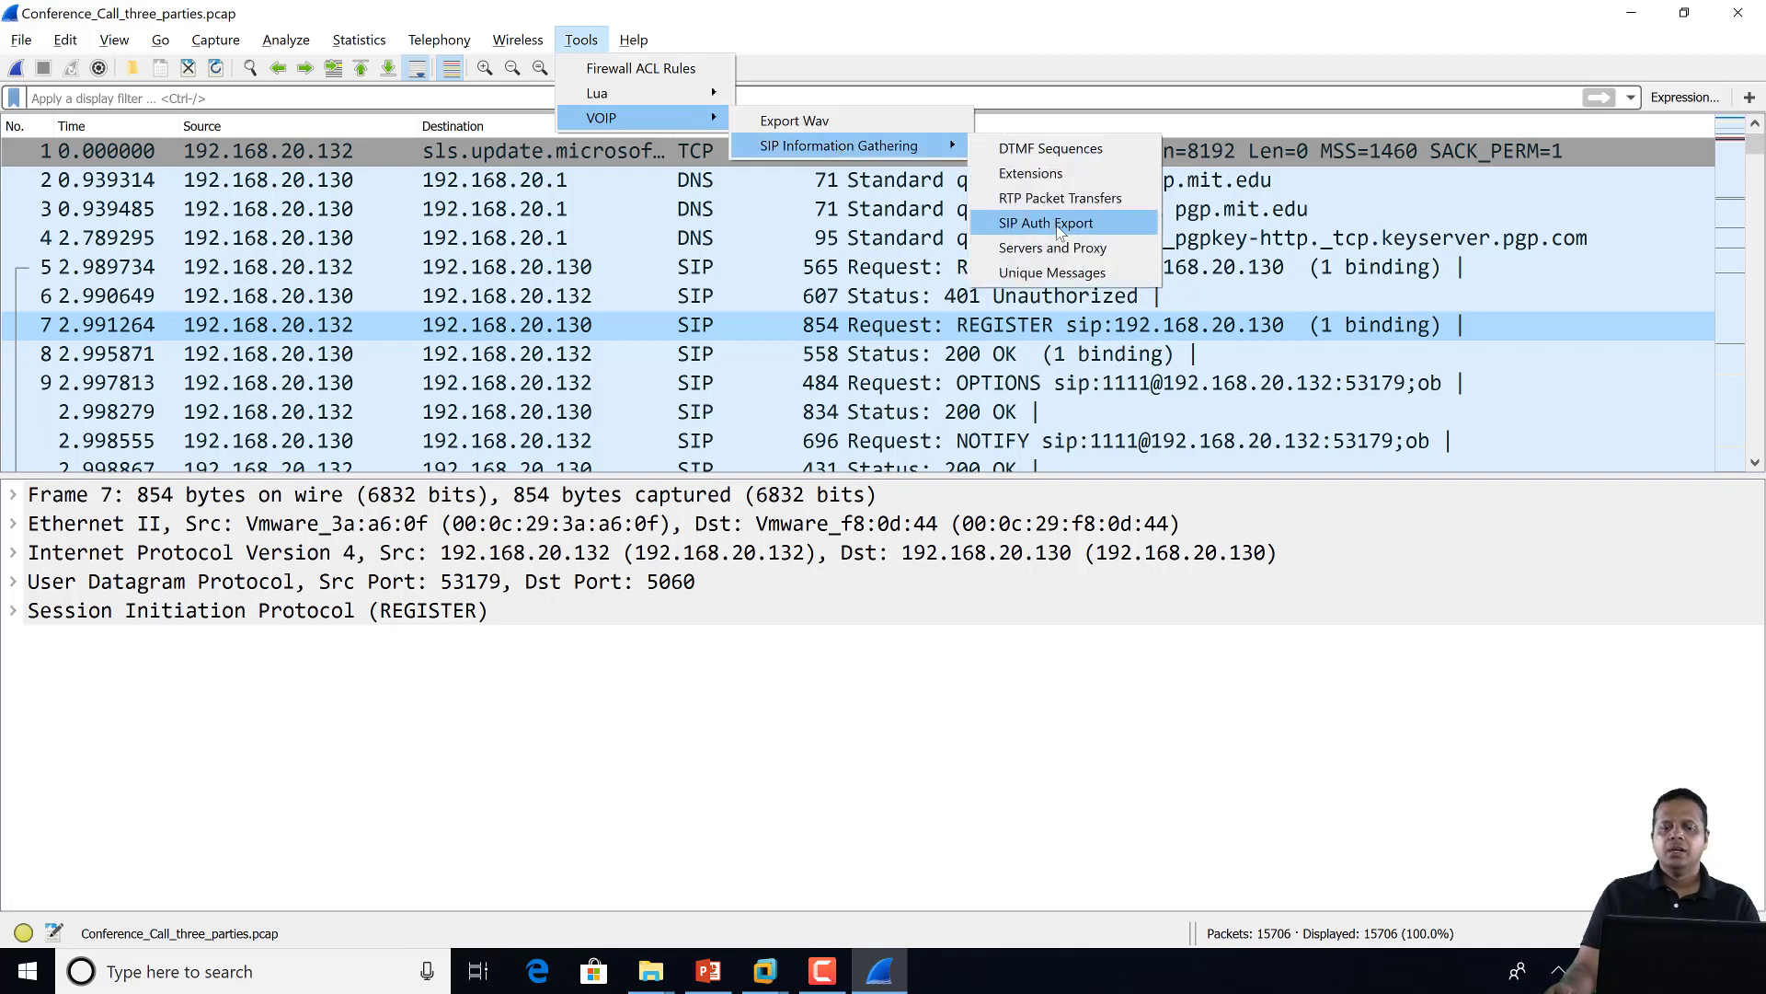
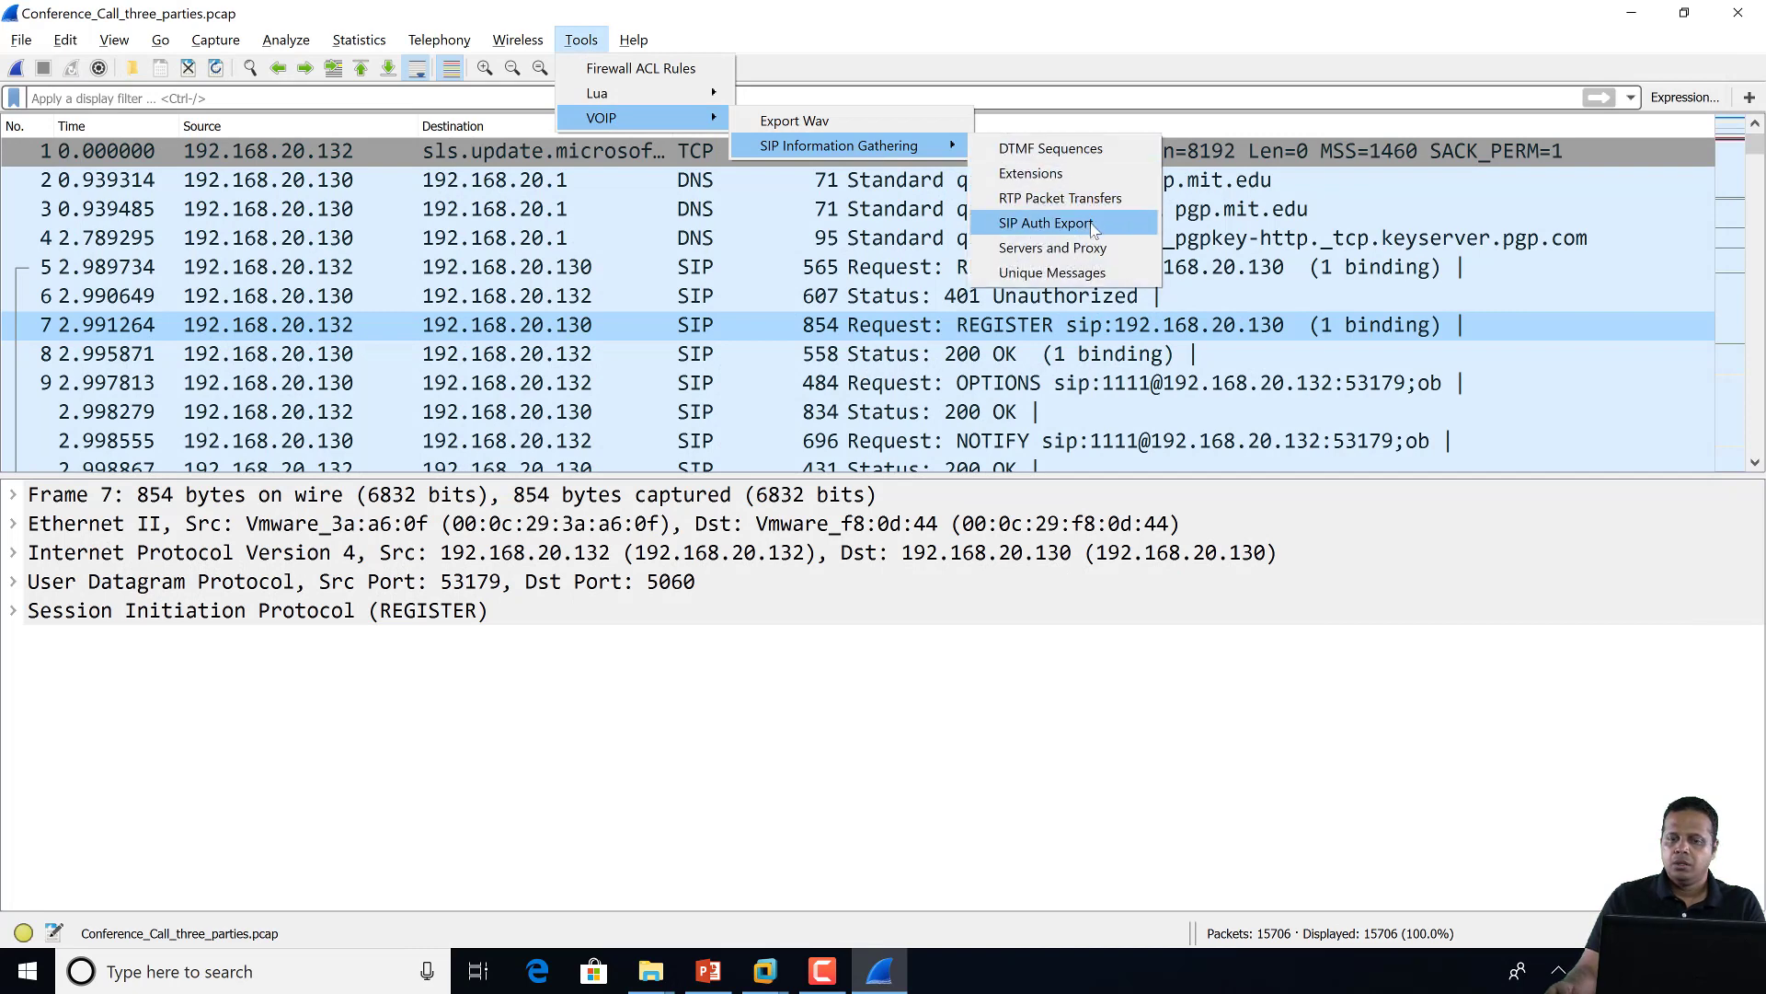
Review the Servers and Proxy table showing proxy 192.168.20.130 with user agent FPBX-13.0.194.2(13.12.1), then close it
click(1111, 252)
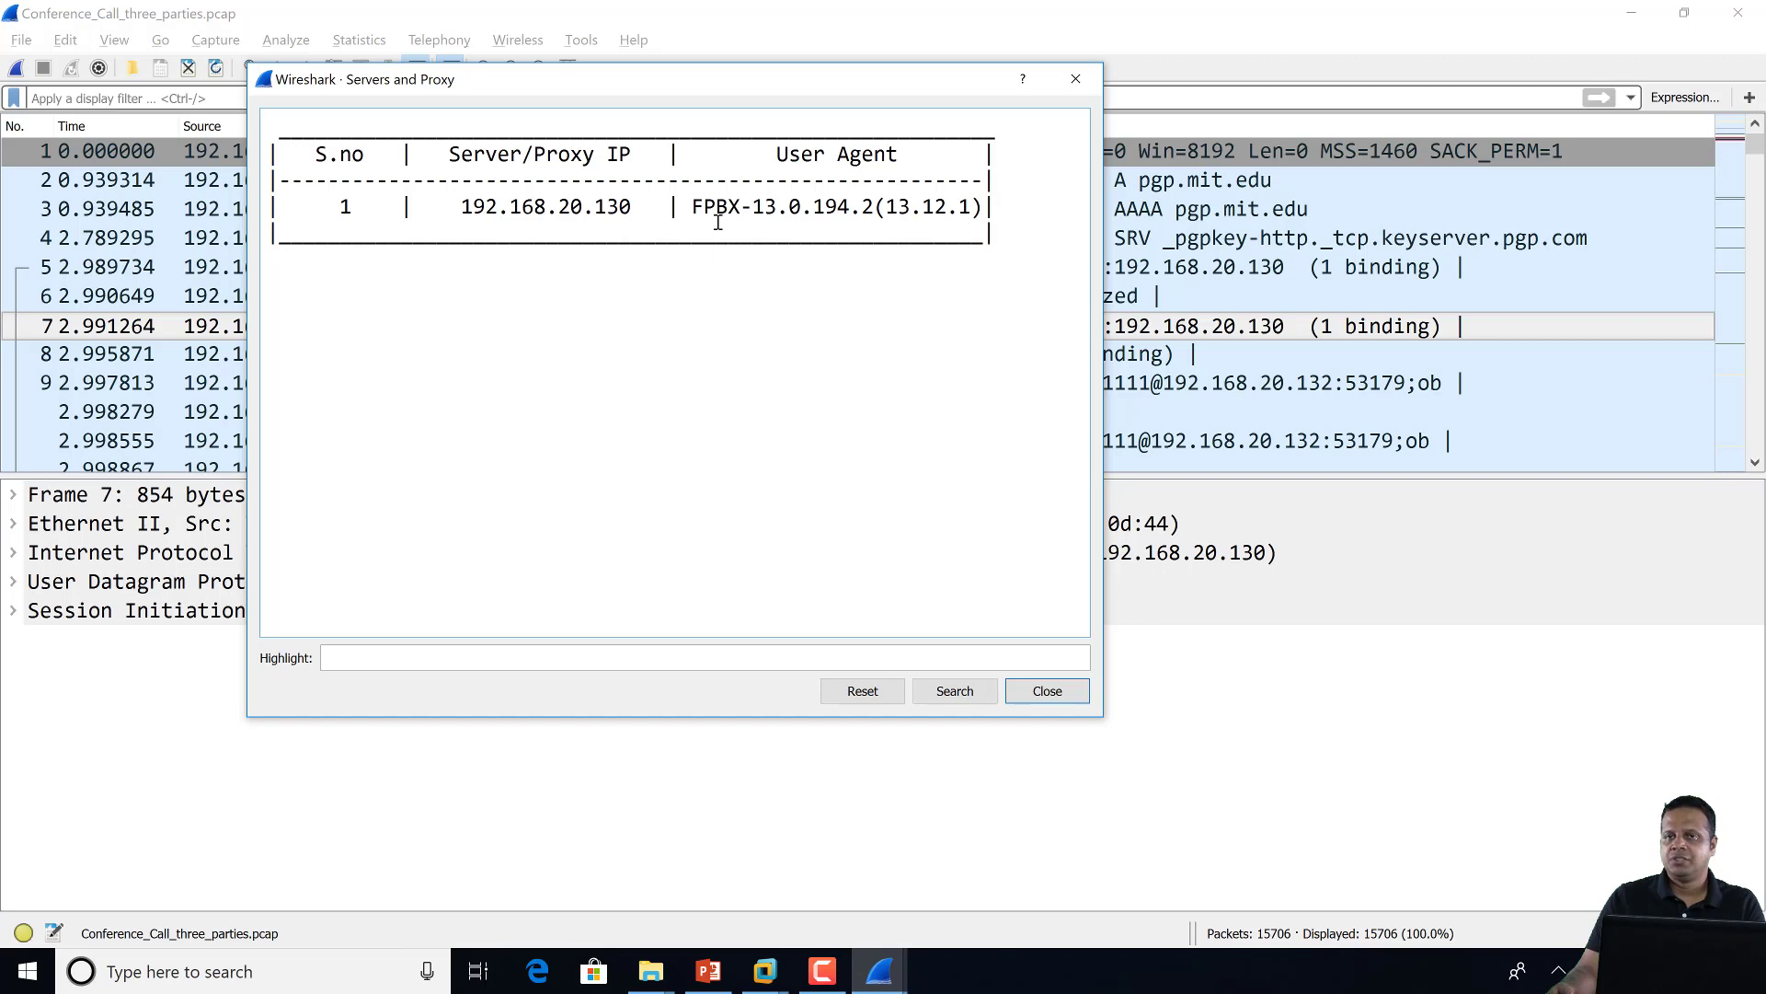
click(1057, 79)
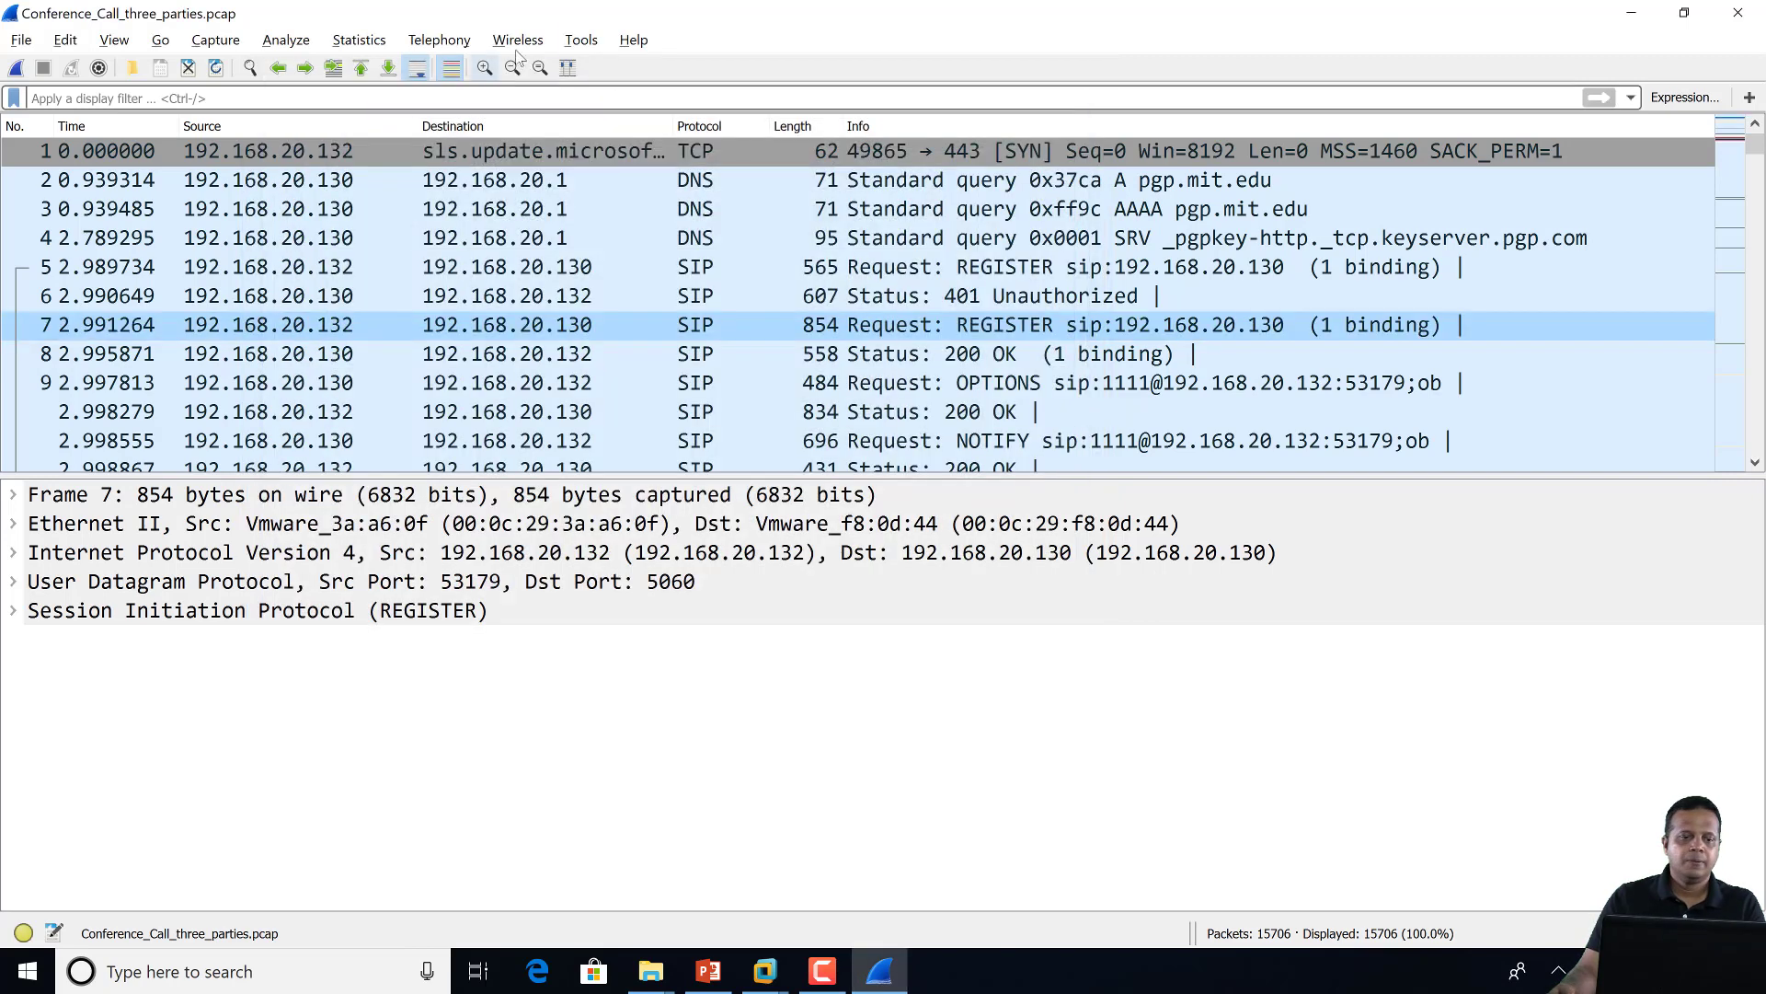
Glance through the Tools menu's VoIP plugin options again, then dismiss the menu
click(580, 40)
mouse_move(870, 147)
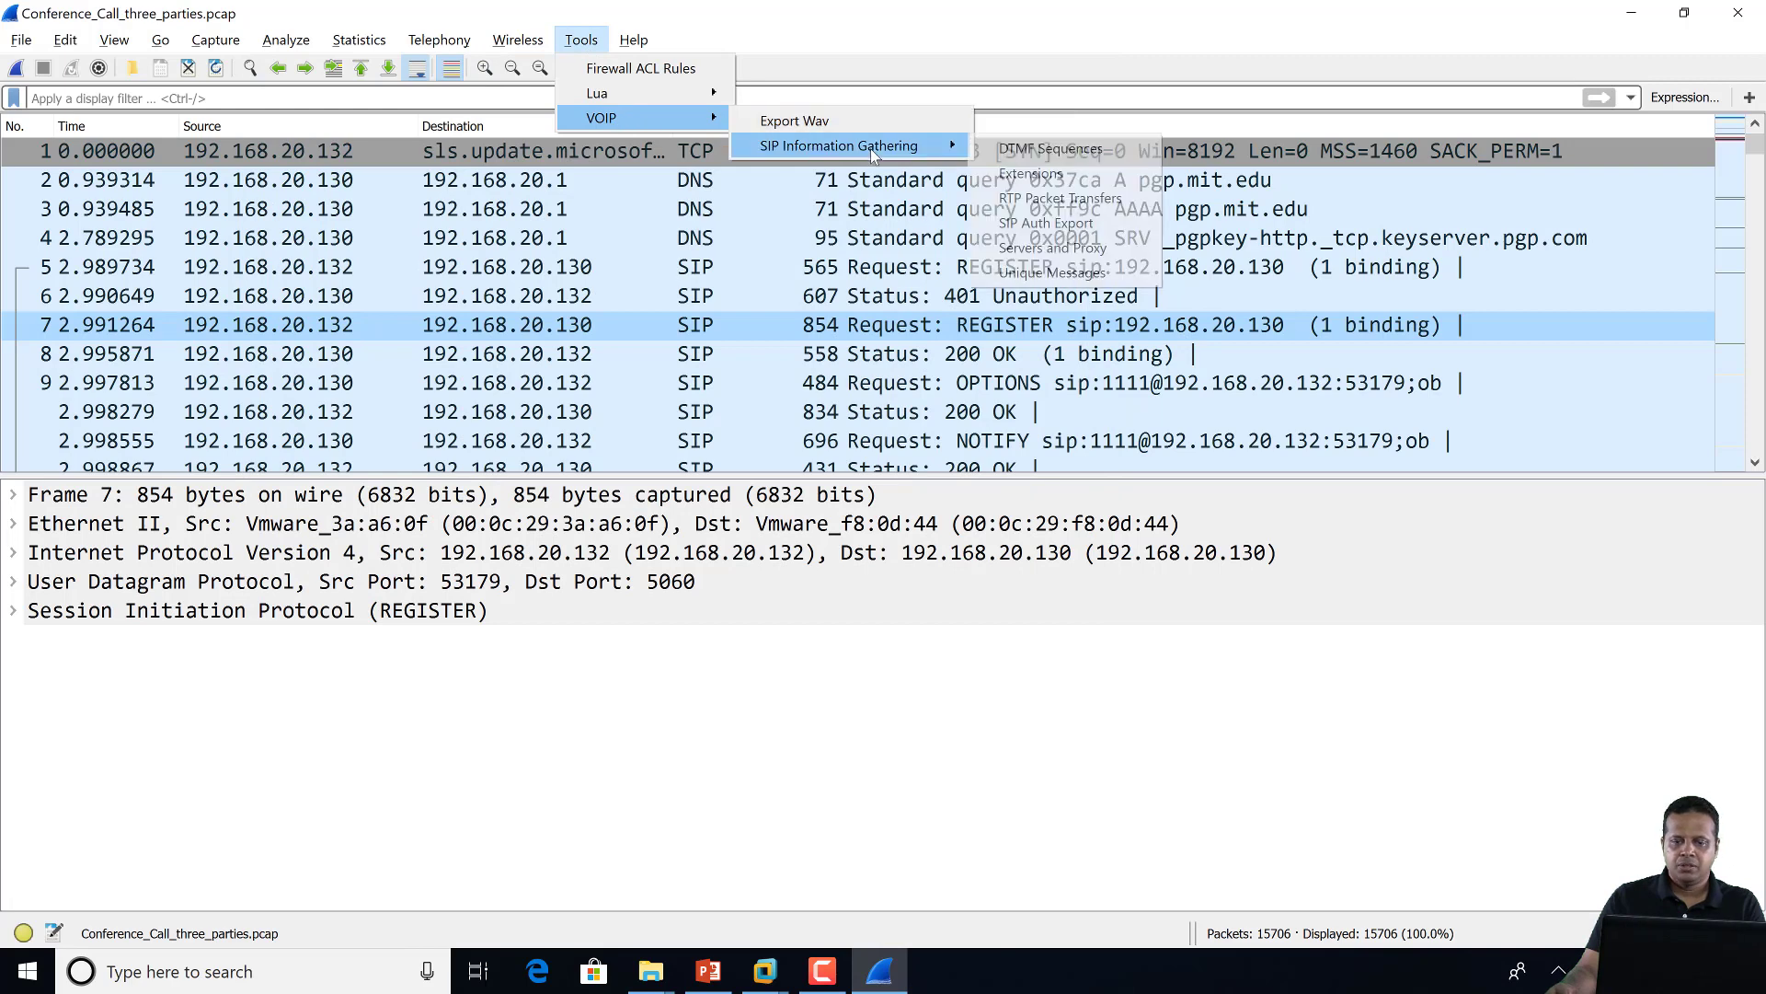
click(764, 220)
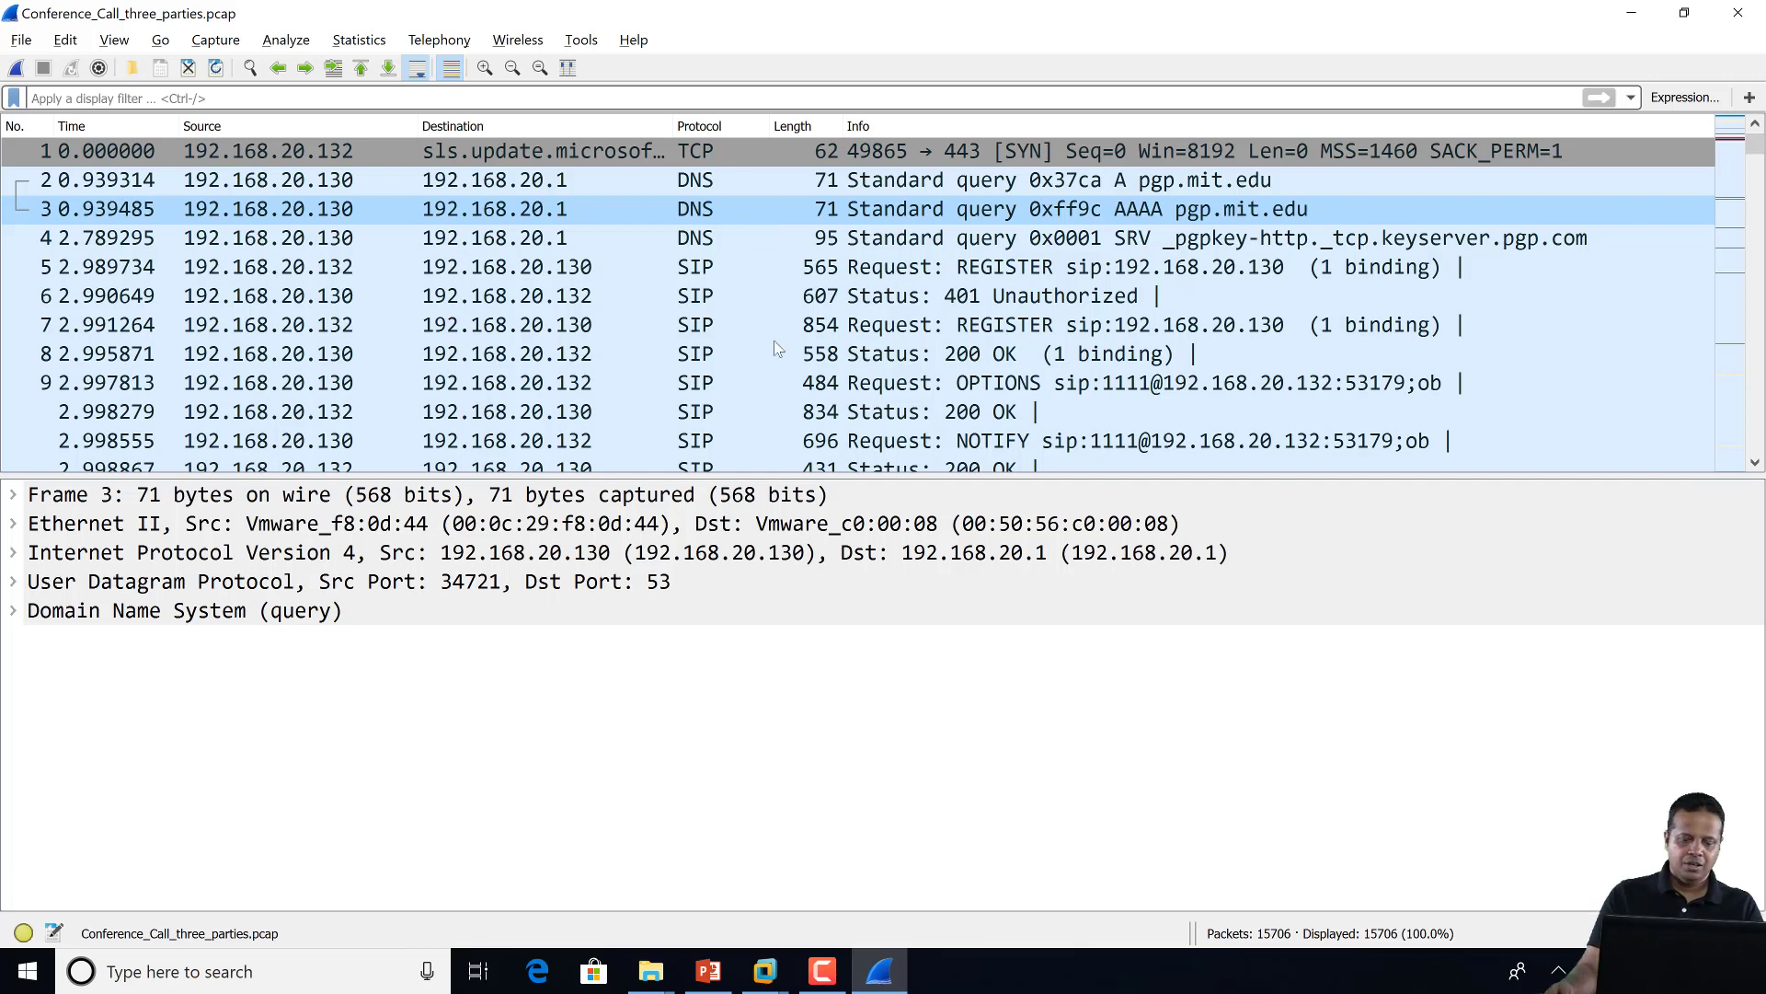
Switch to PowerPoint, start the slide show from Plugin Objectives, and advance to the Thanks slide
click(709, 970)
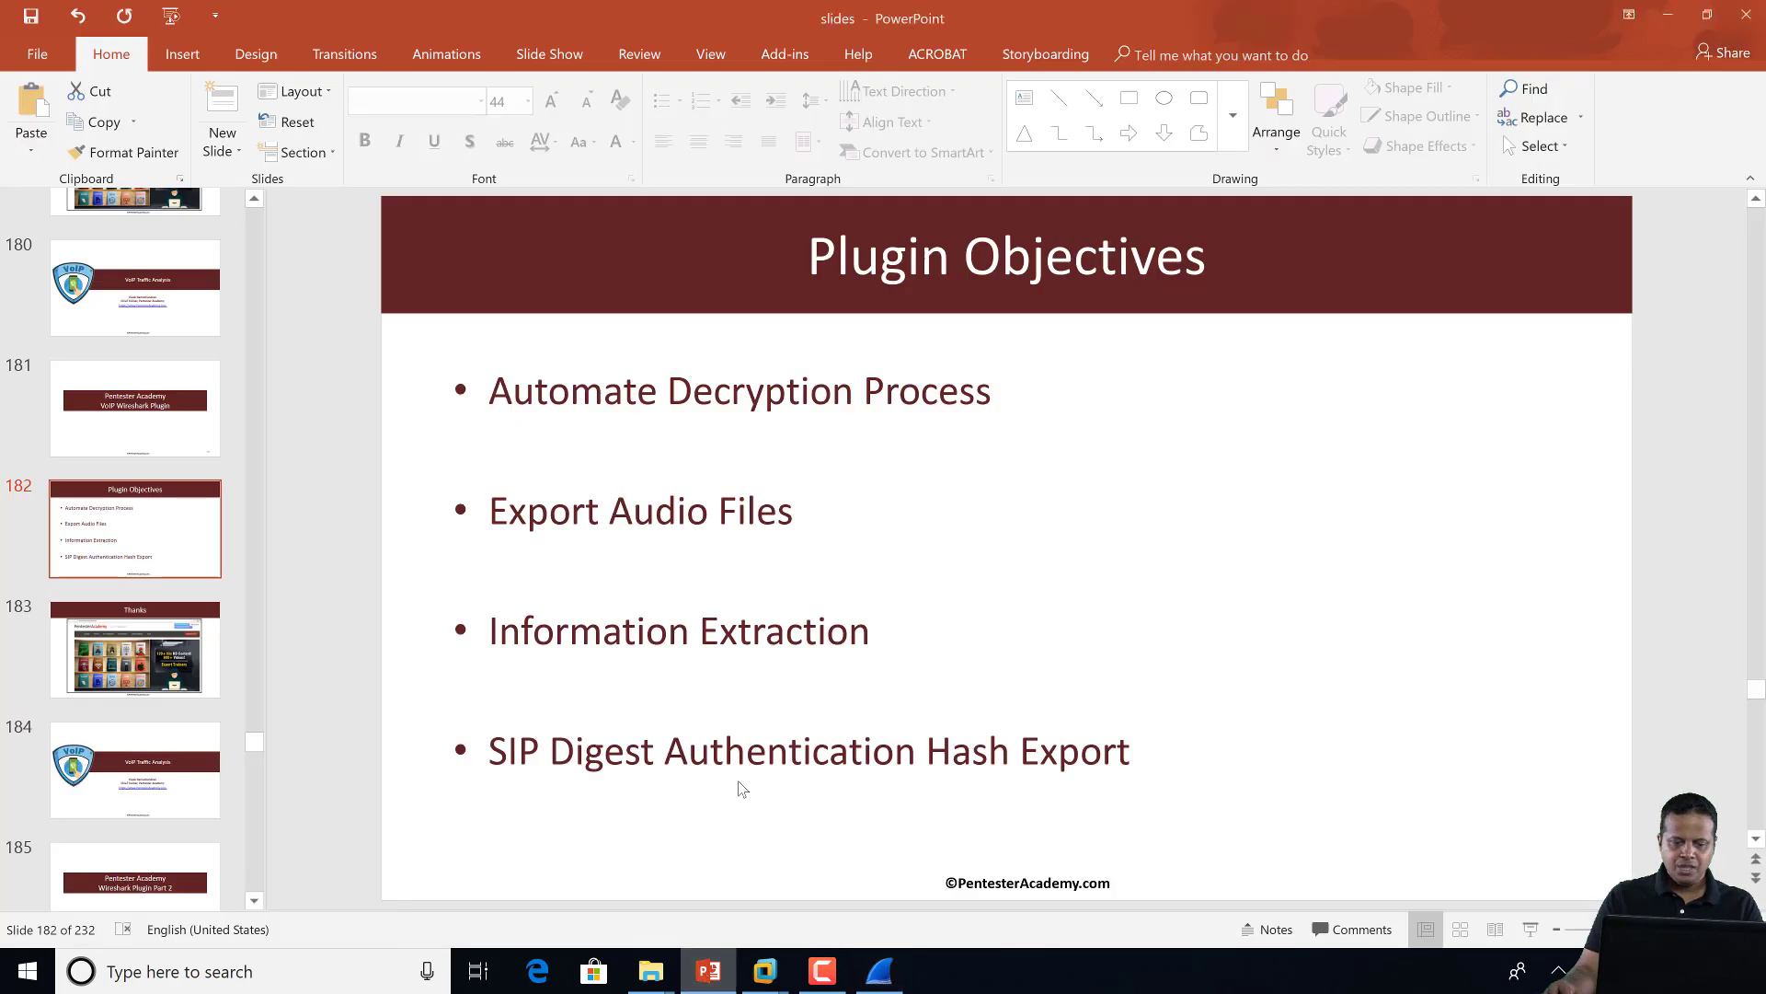
click(1530, 931)
click(1347, 670)
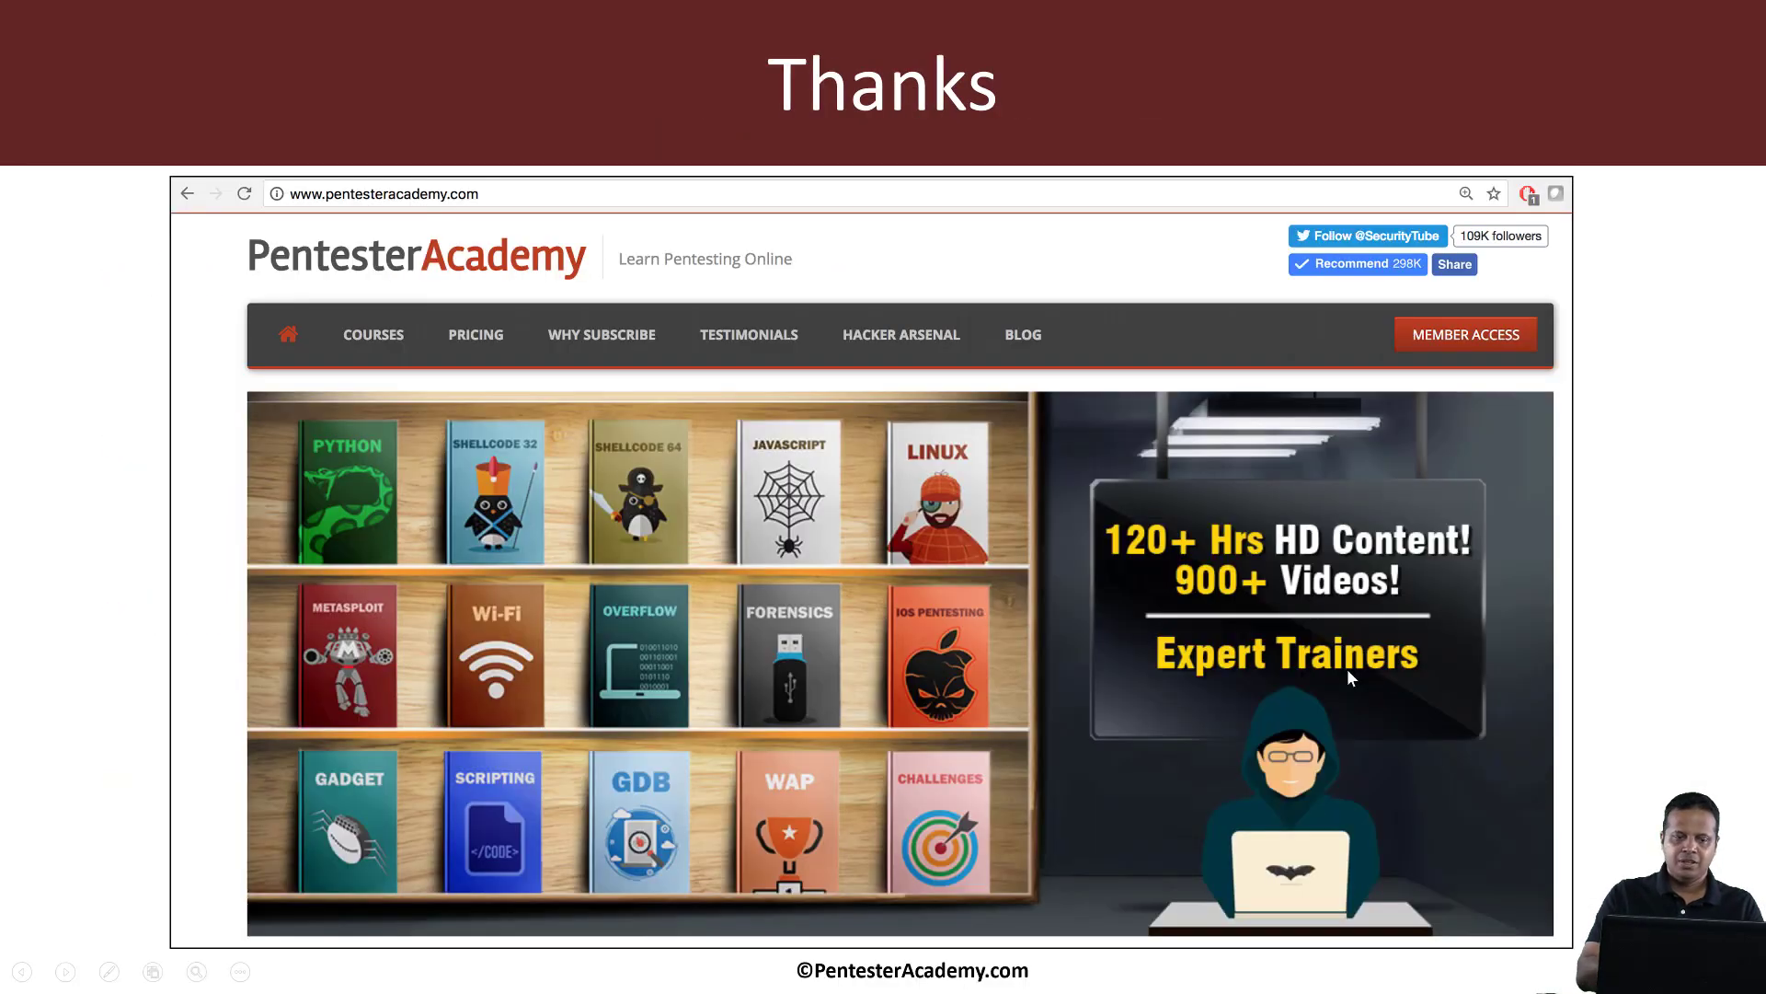